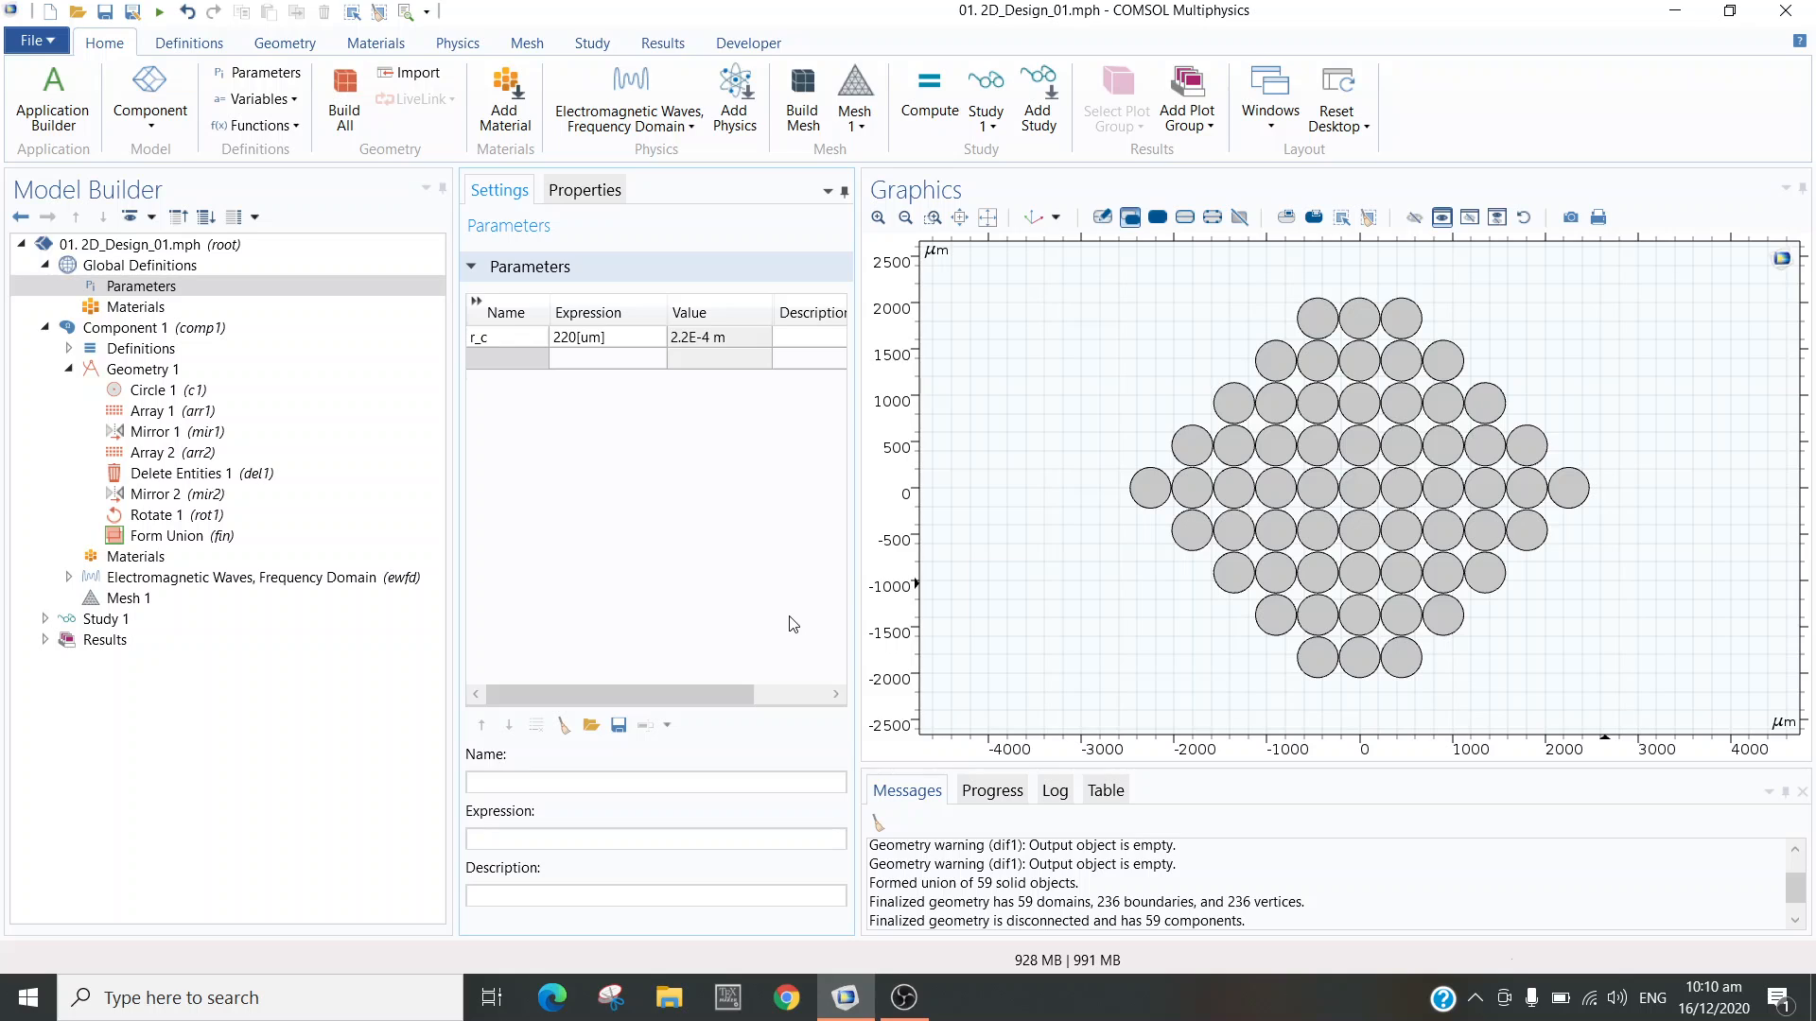
{"action": "left_click", "coordinate": [1198, 520]}
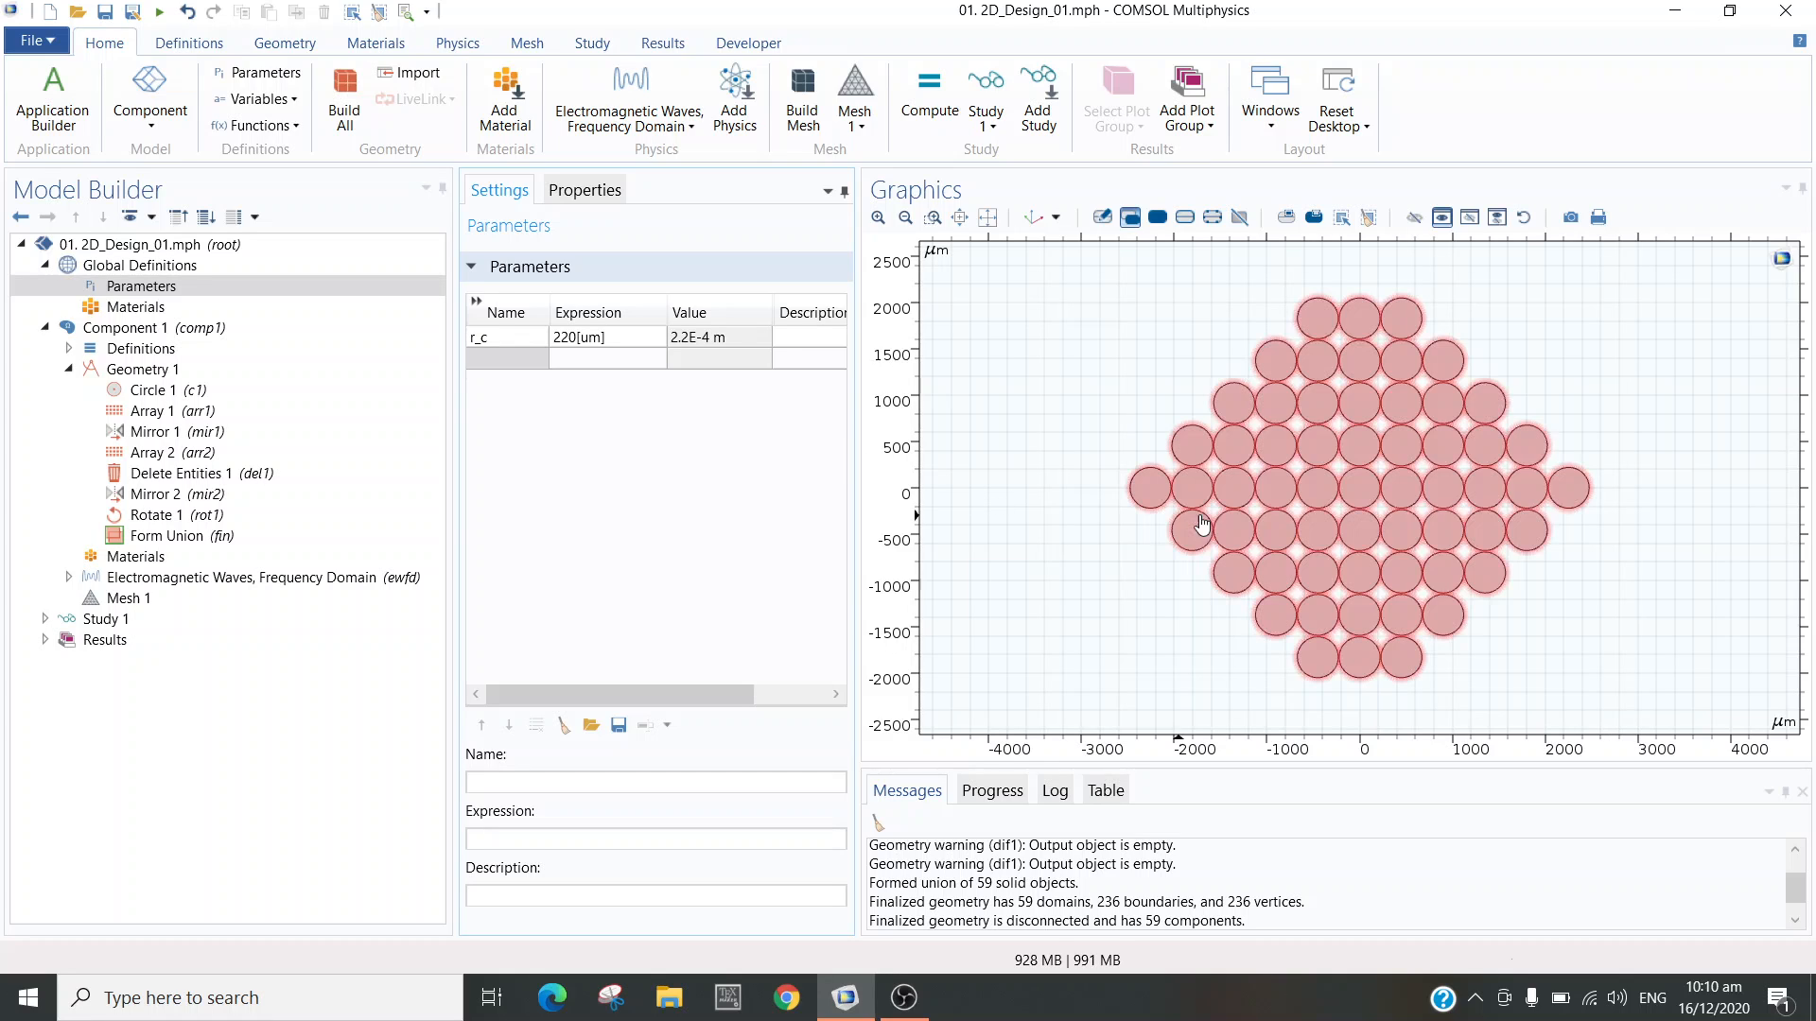
{"action": "left_click", "coordinate": [277, 362]}
{"action": "right_click", "coordinate": [278, 368]}
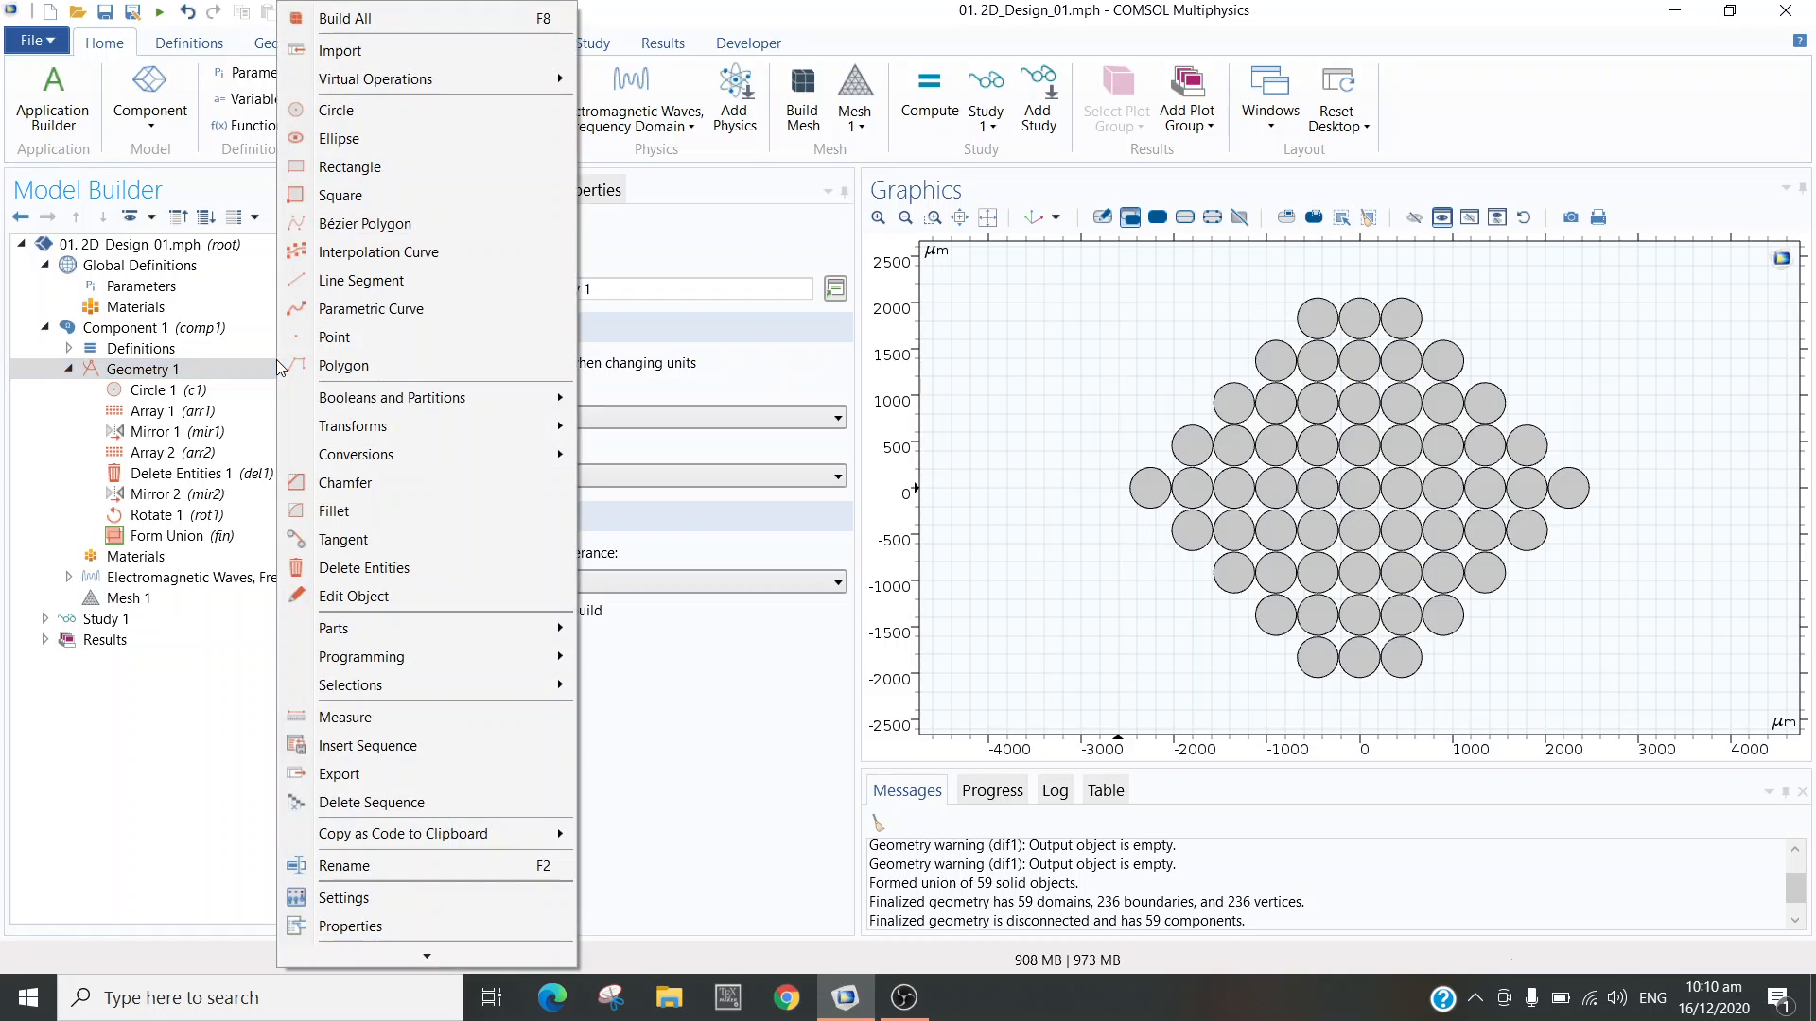
{"action": "left_click", "coordinate": [870, 726]}
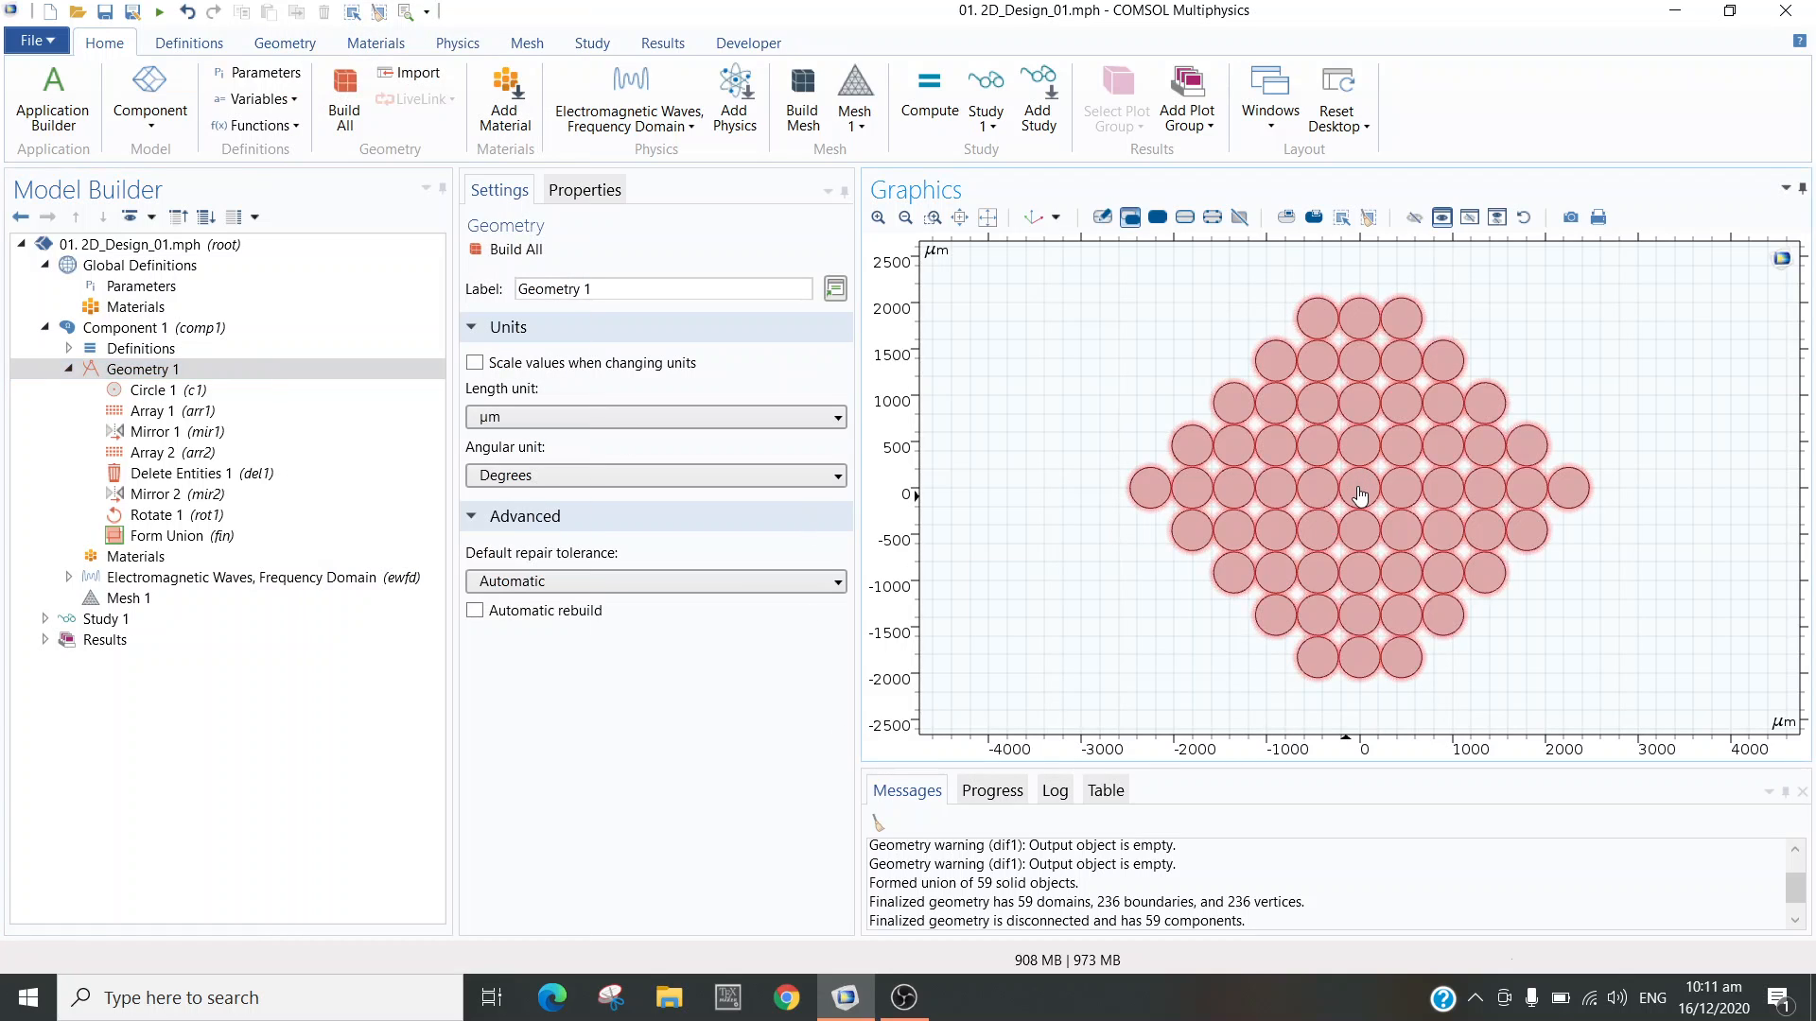
{"action": "right_click", "coordinate": [192, 374]}
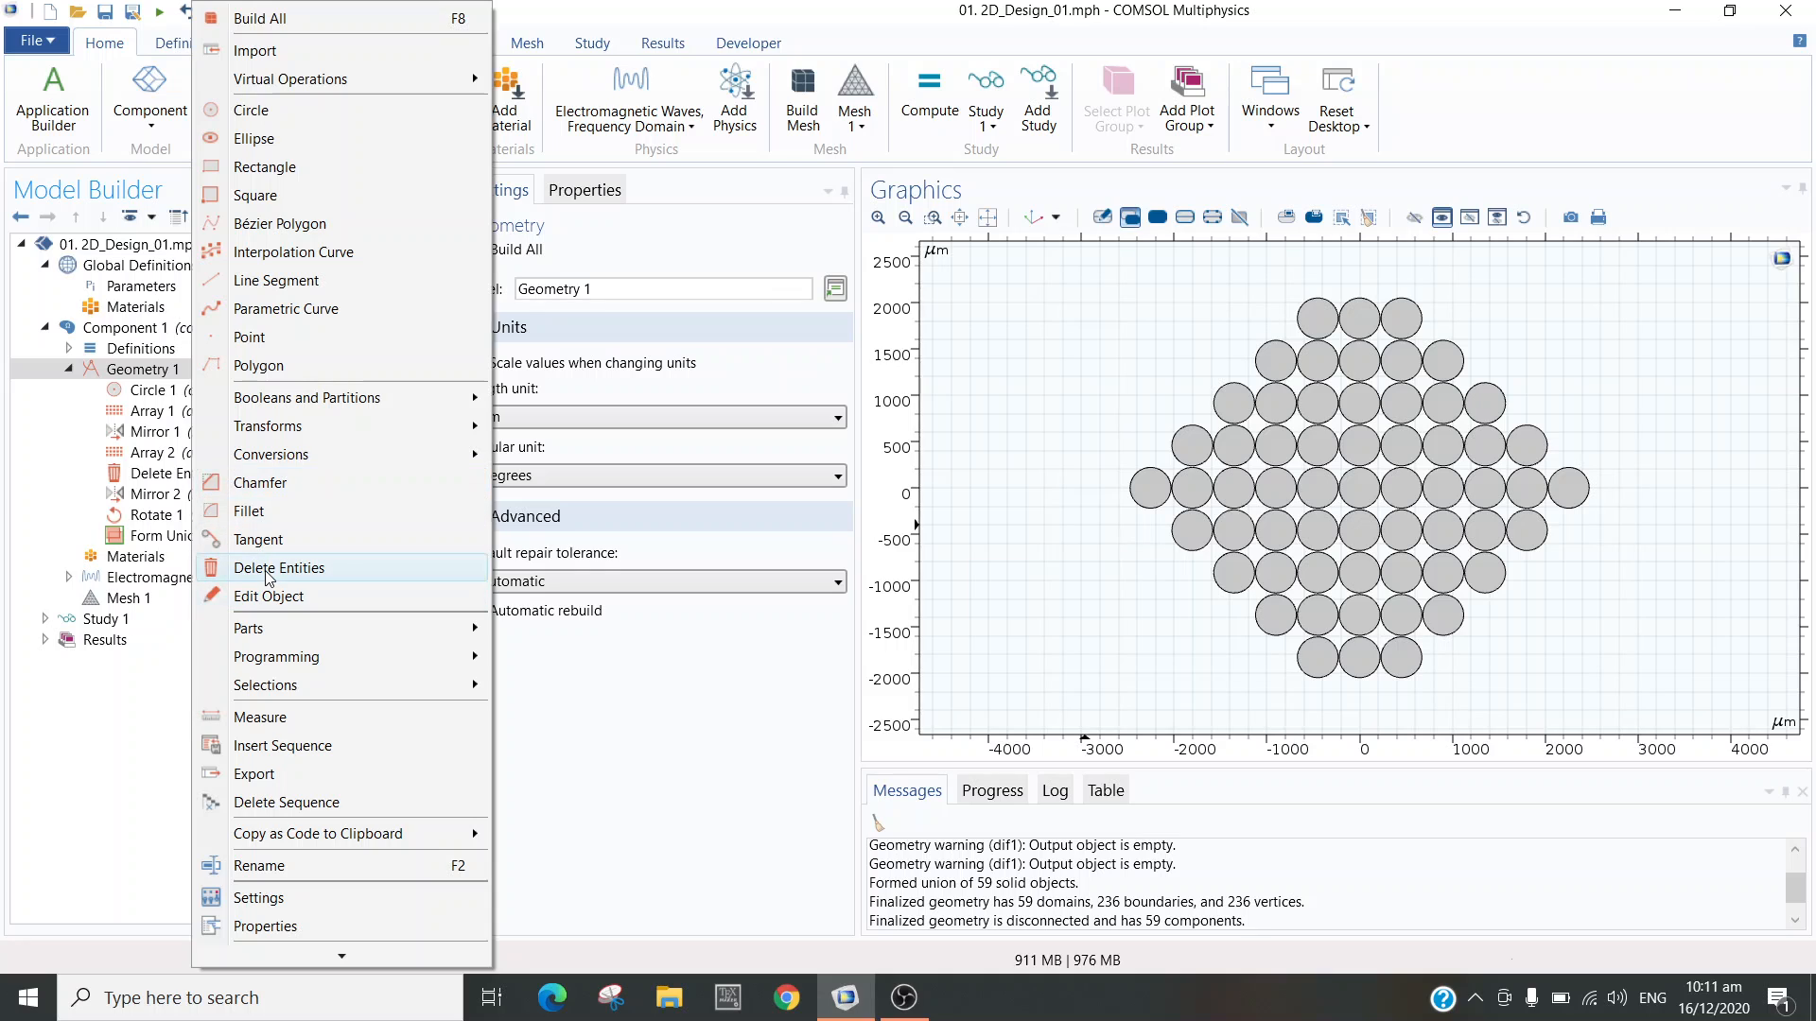
- Build the geometry preceding Form Union and delete the single circle at the centre of the lattice
{"action": "left_click", "coordinate": [175, 542]}
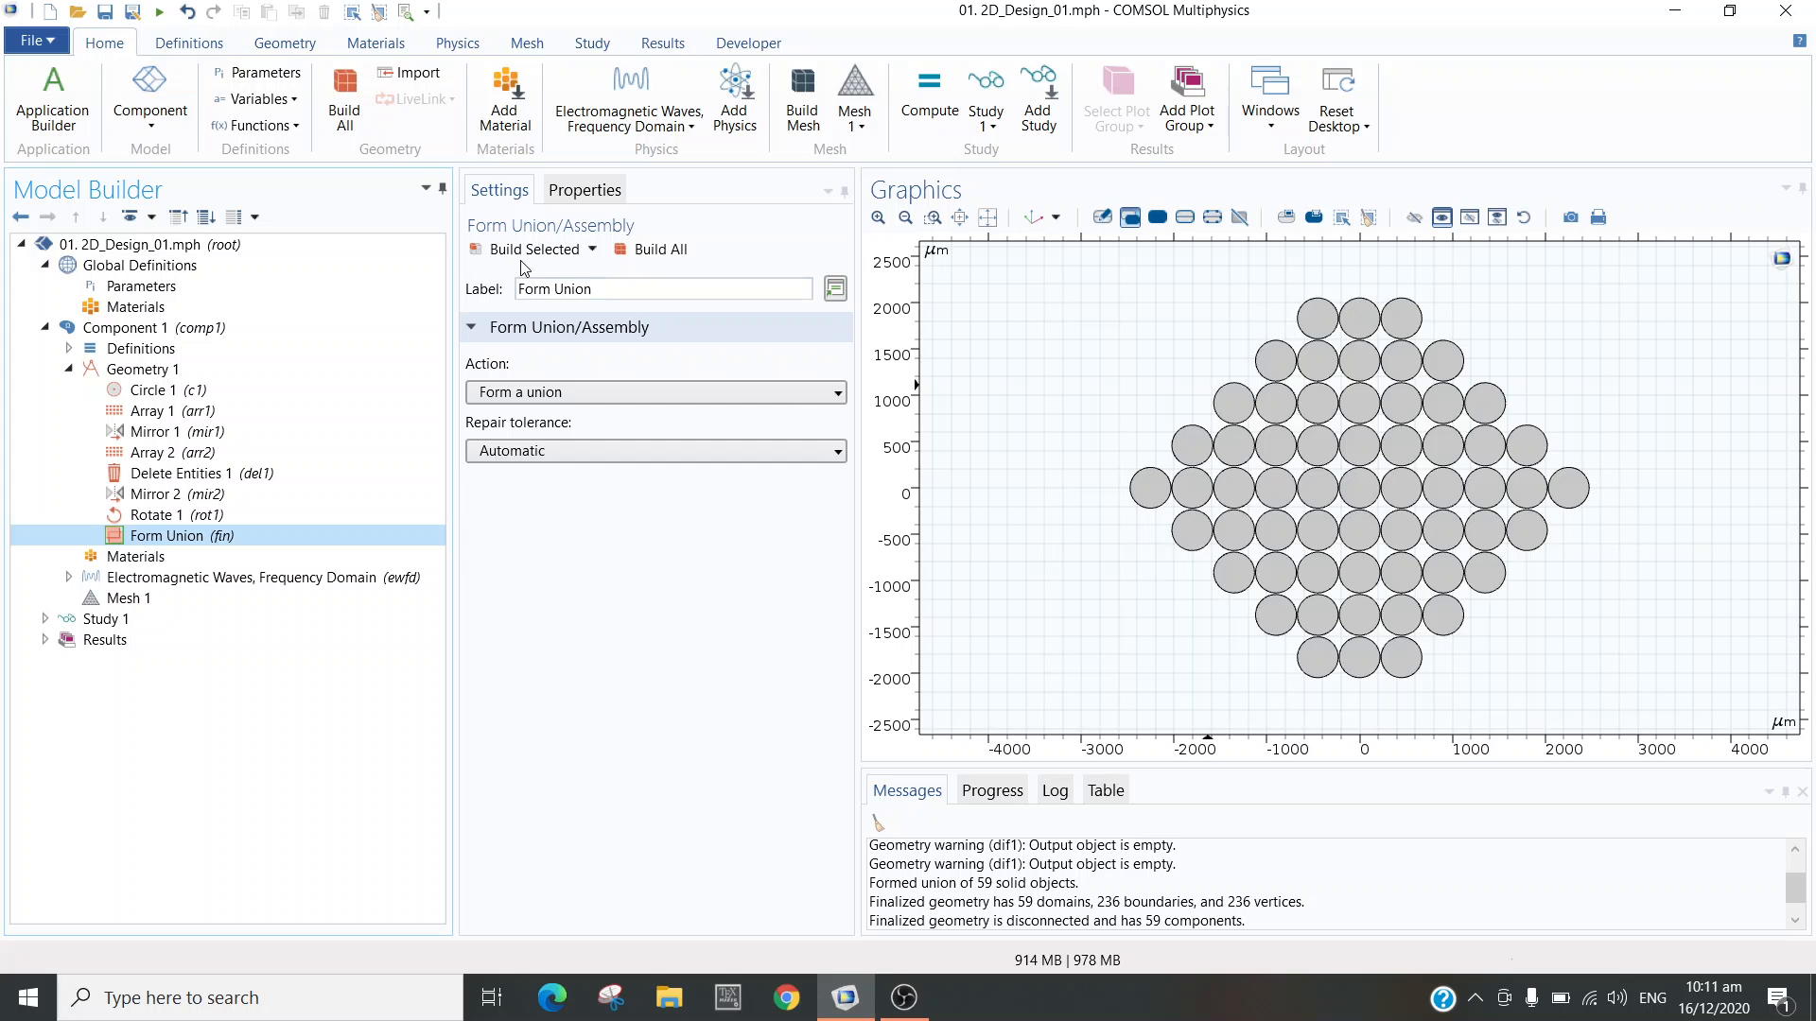
{"action": "right_click", "coordinate": [199, 540]}
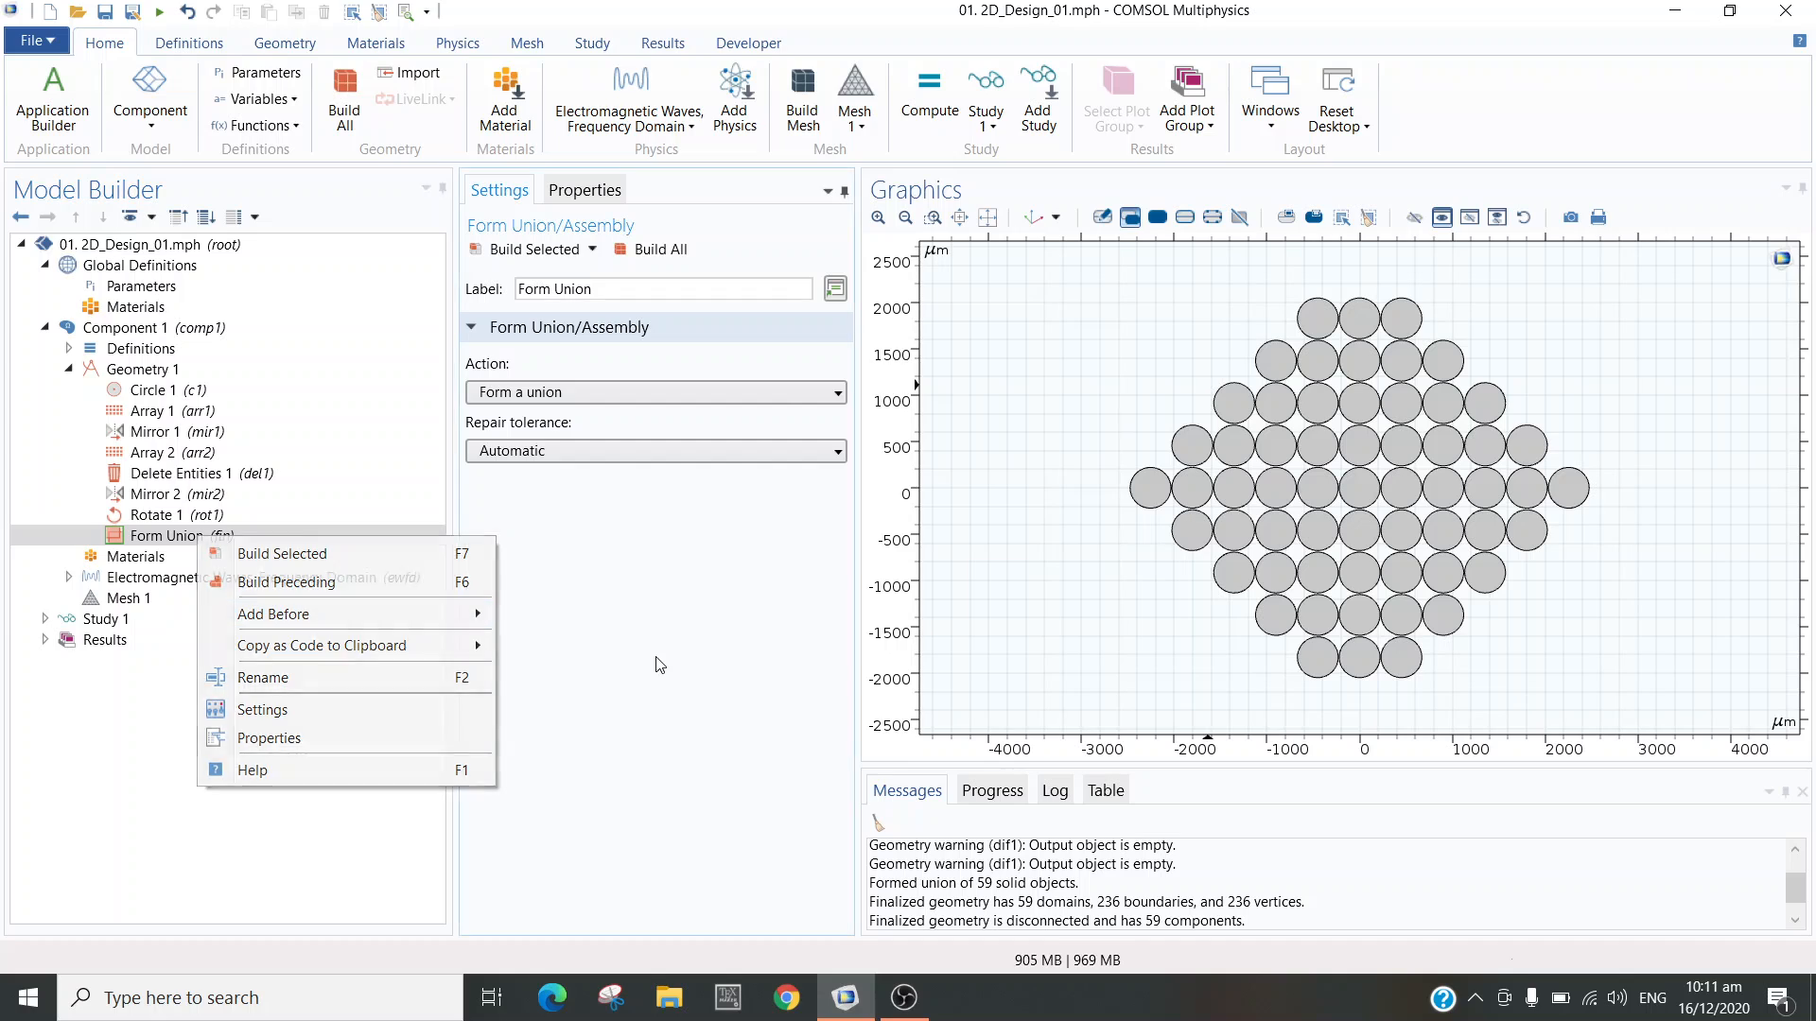
{"action": "left_click", "coordinate": [393, 538]}
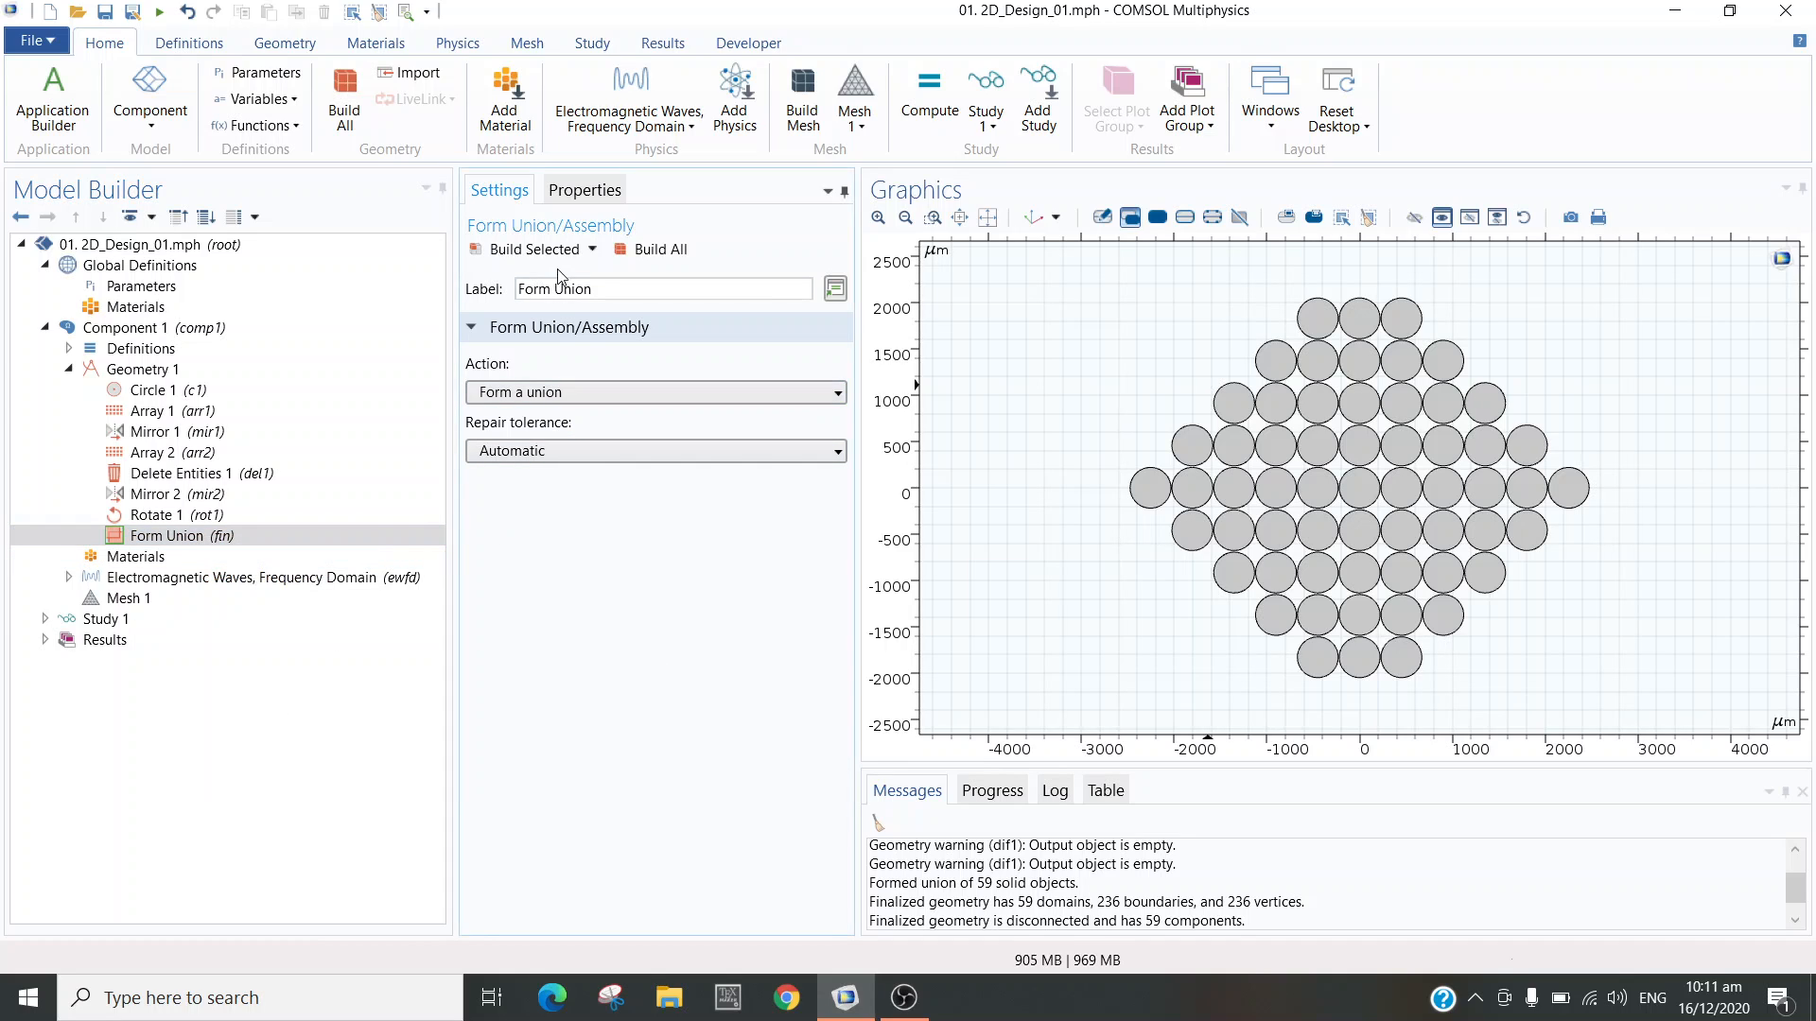
{"action": "left_click", "coordinate": [593, 250]}
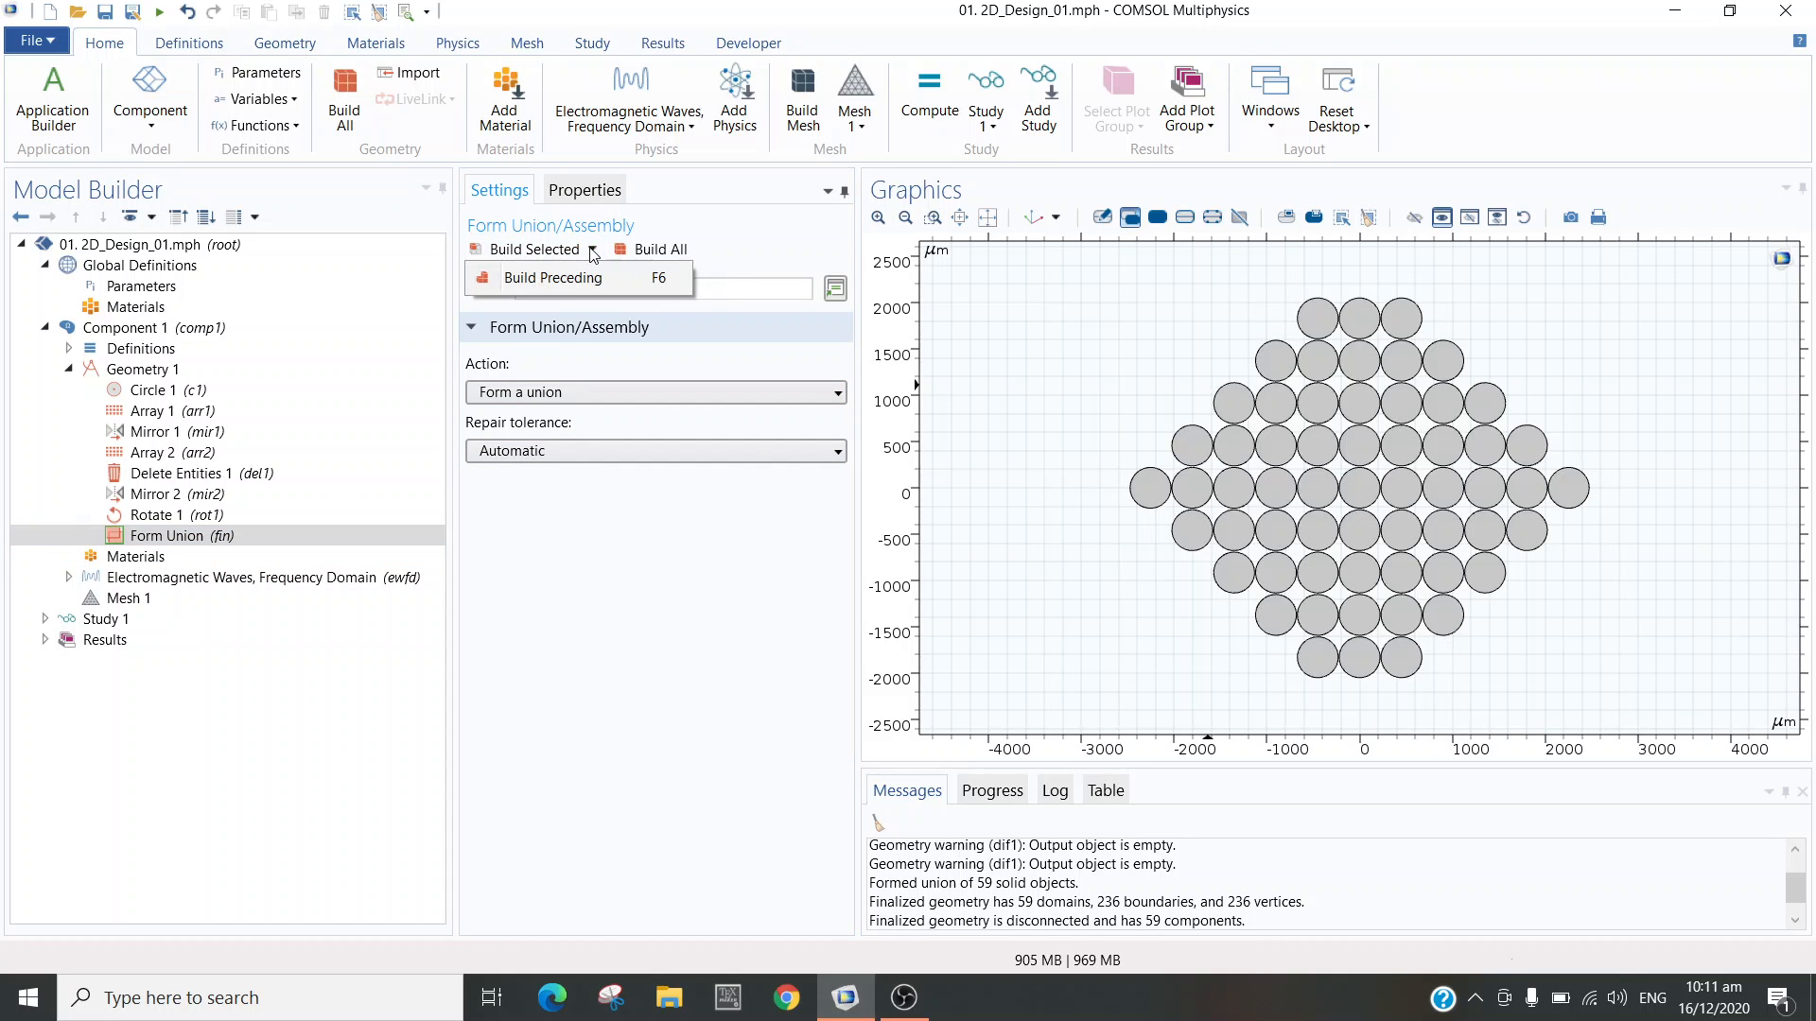
{"action": "left_click", "coordinate": [588, 278]}
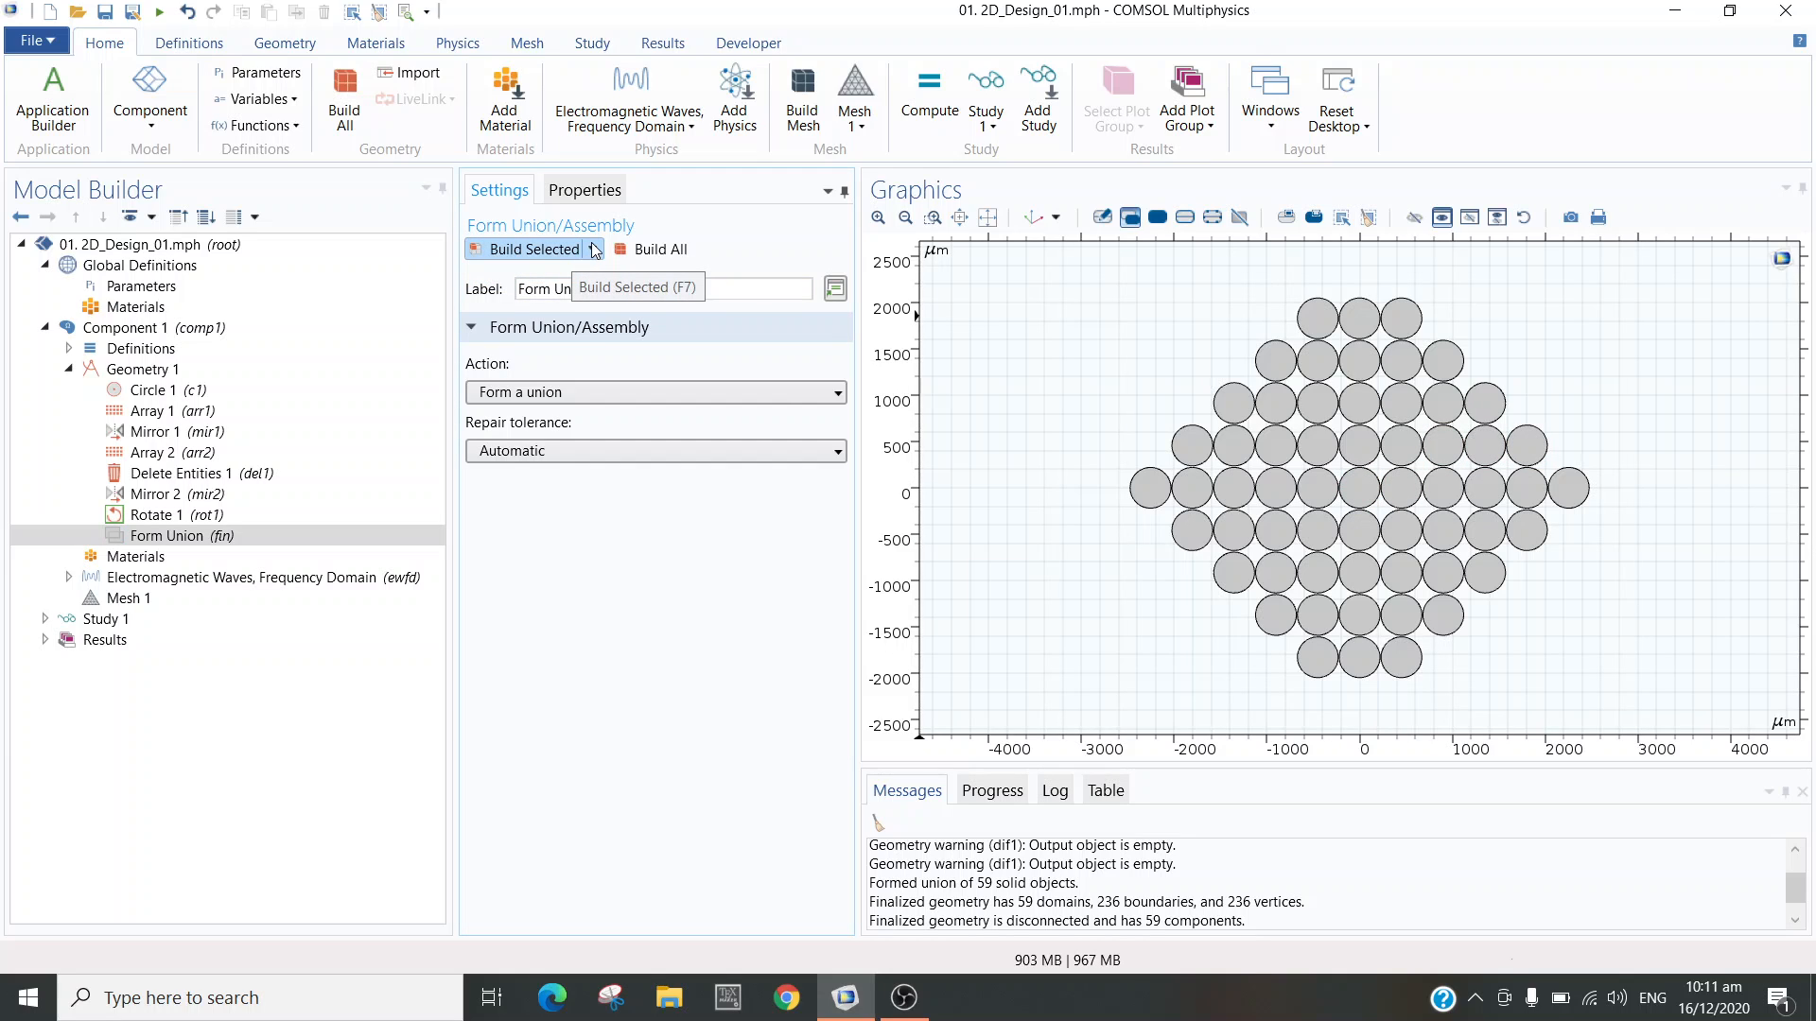
{"action": "left_click", "coordinate": [594, 248]}
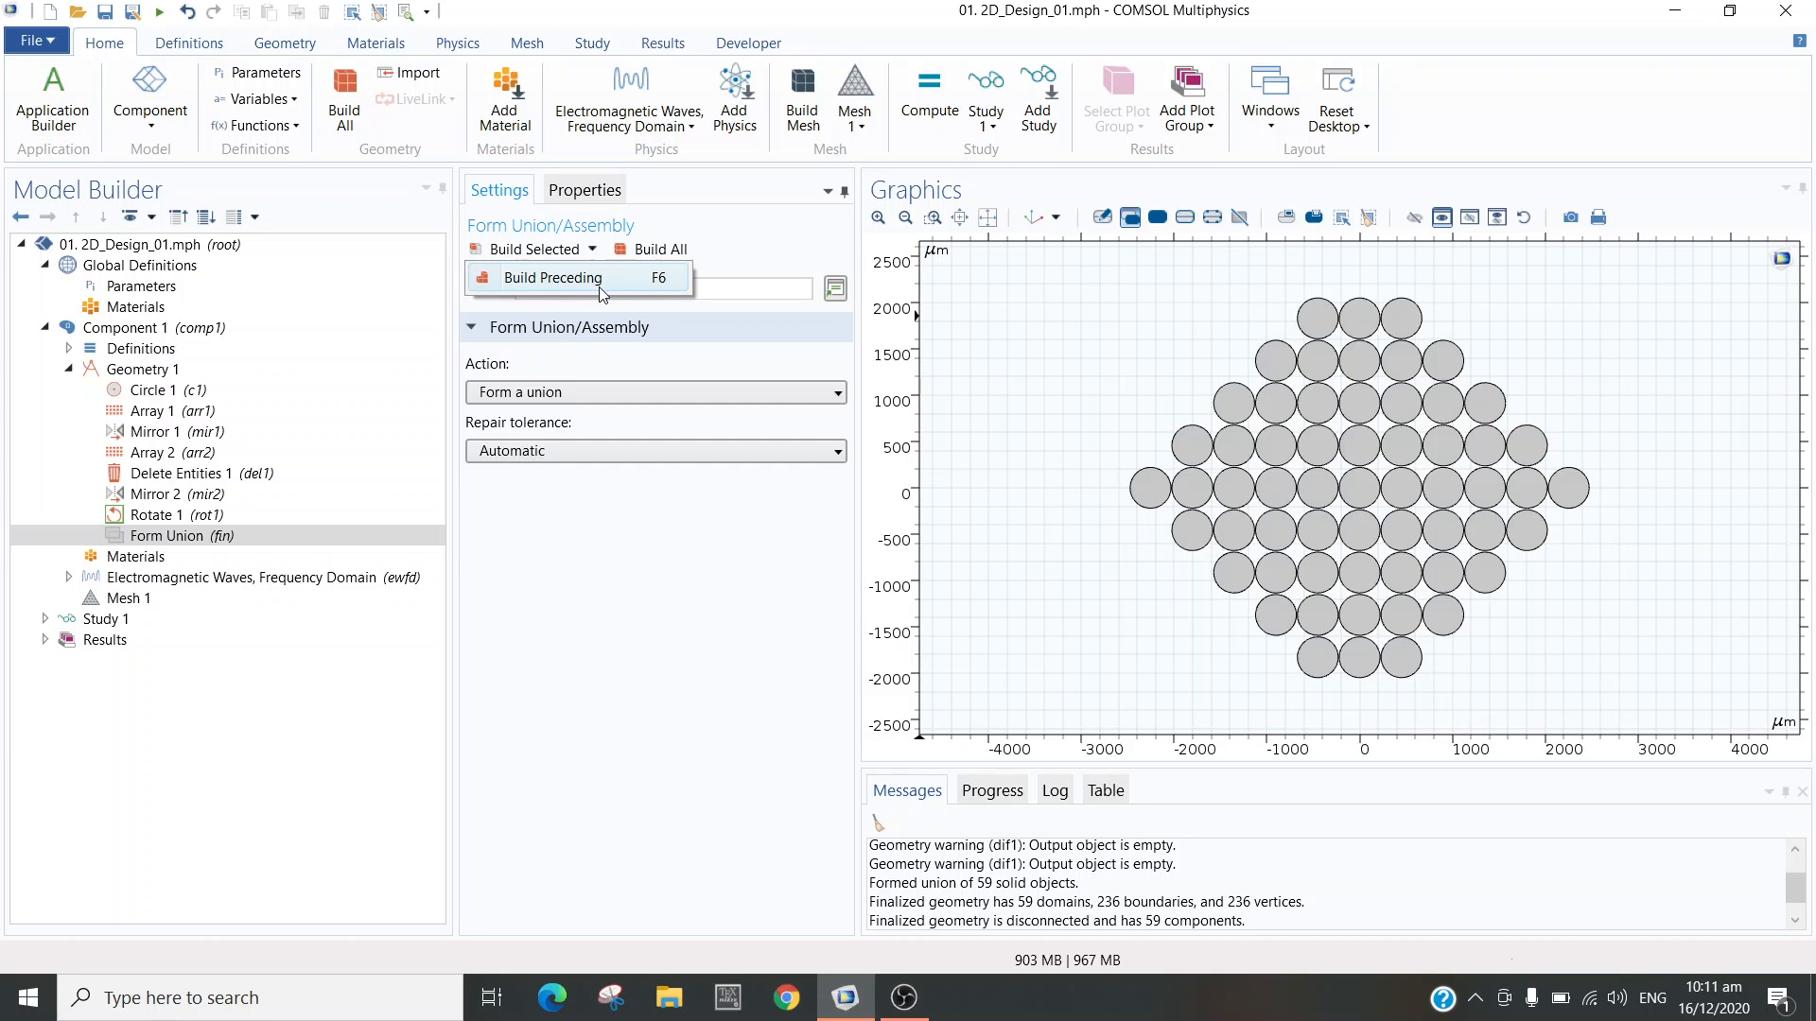
{"action": "left_click", "coordinate": [751, 352]}
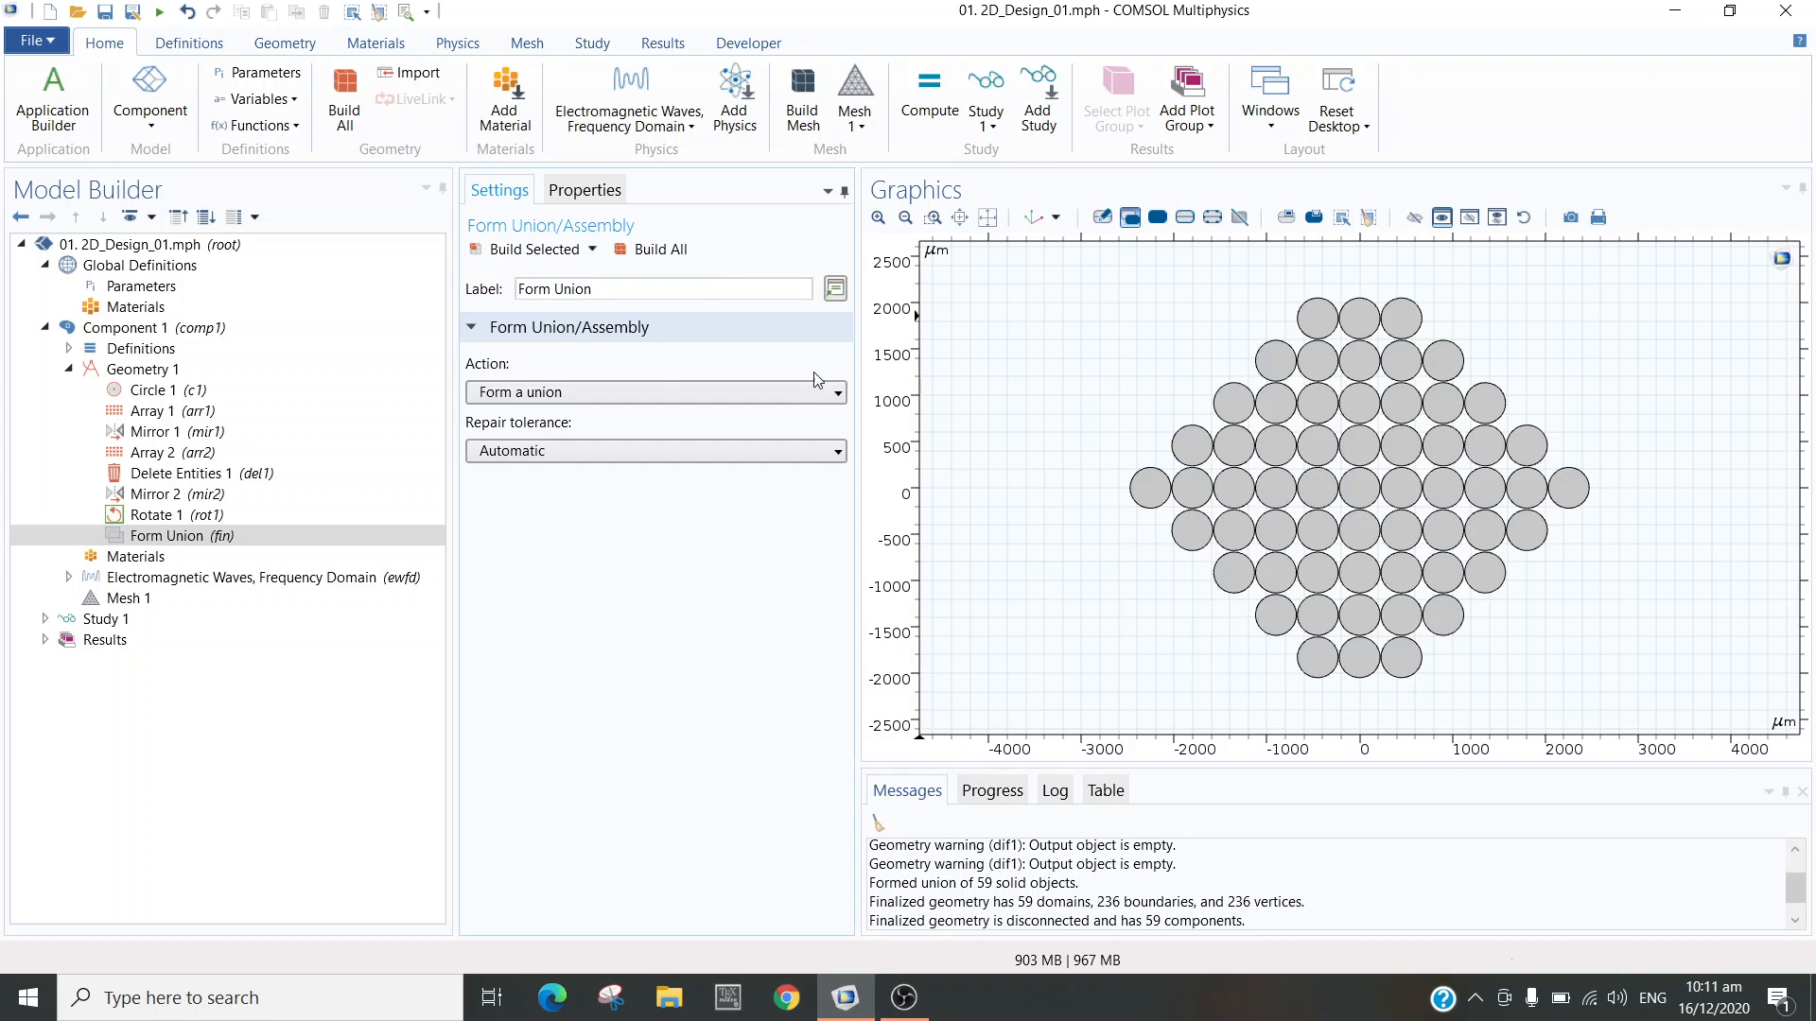
{"action": "left_click", "coordinate": [1364, 484]}
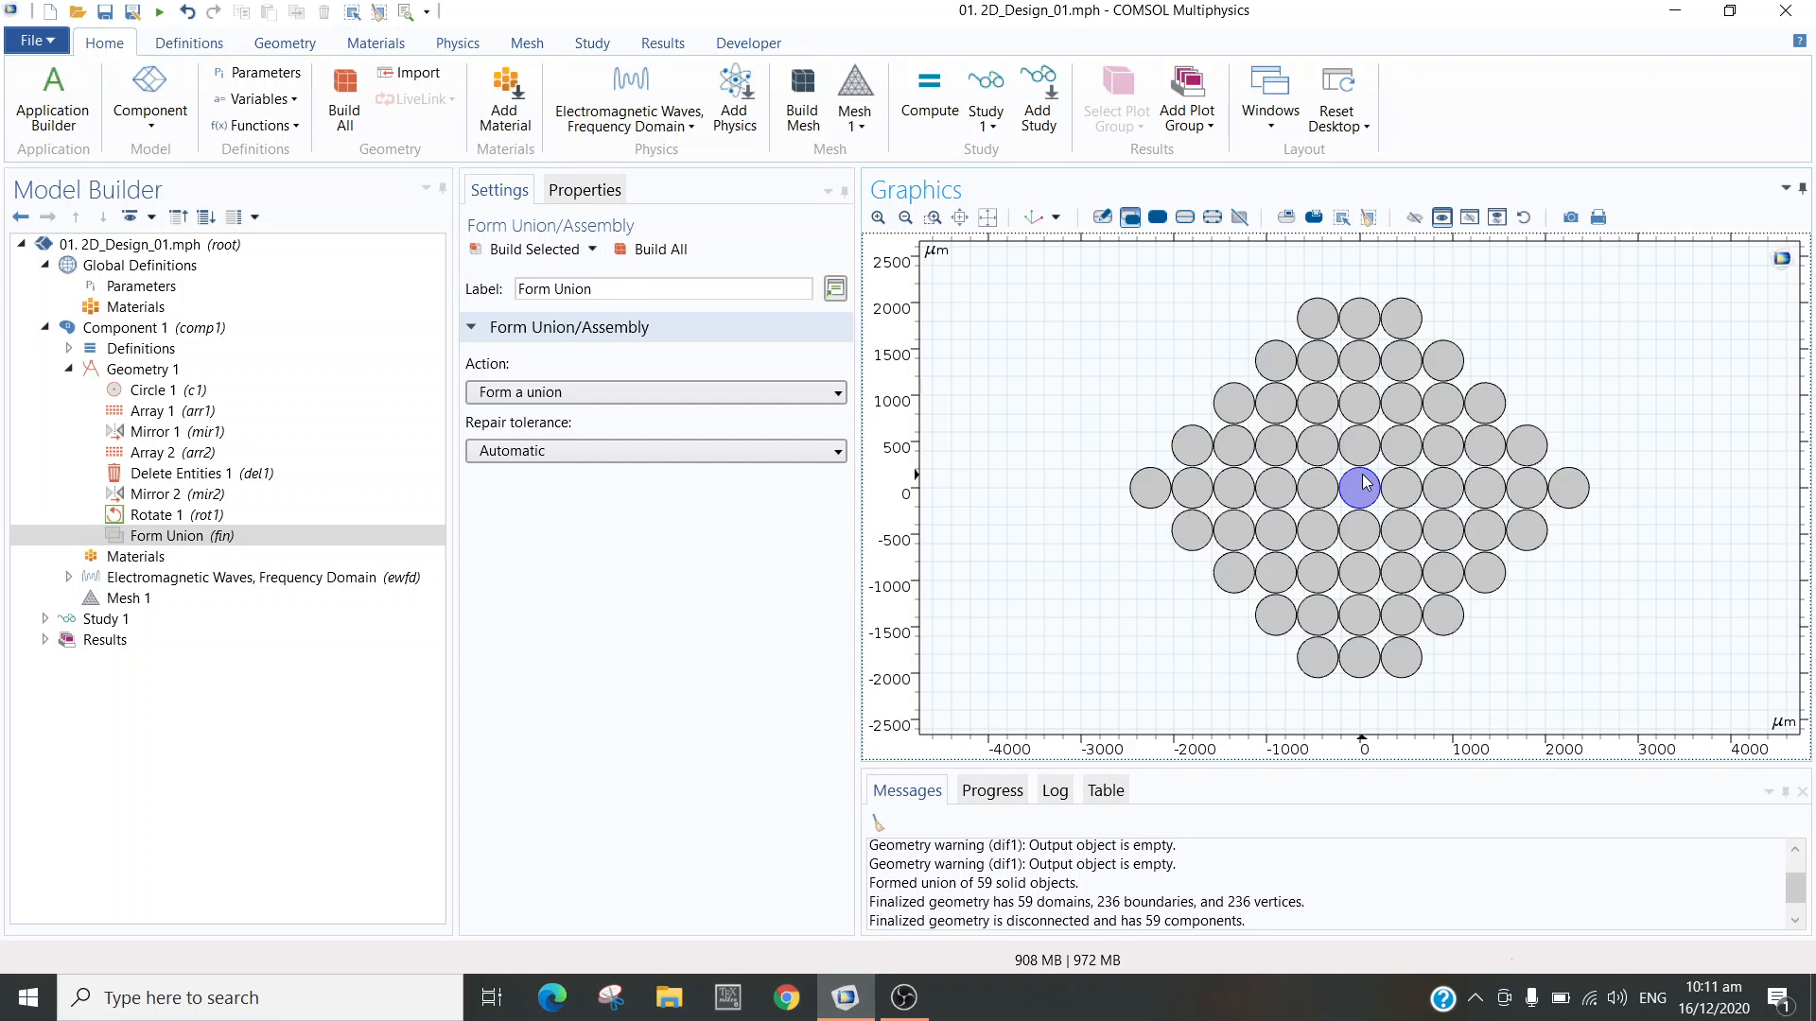
{"action": "key", "text": "Delete"}
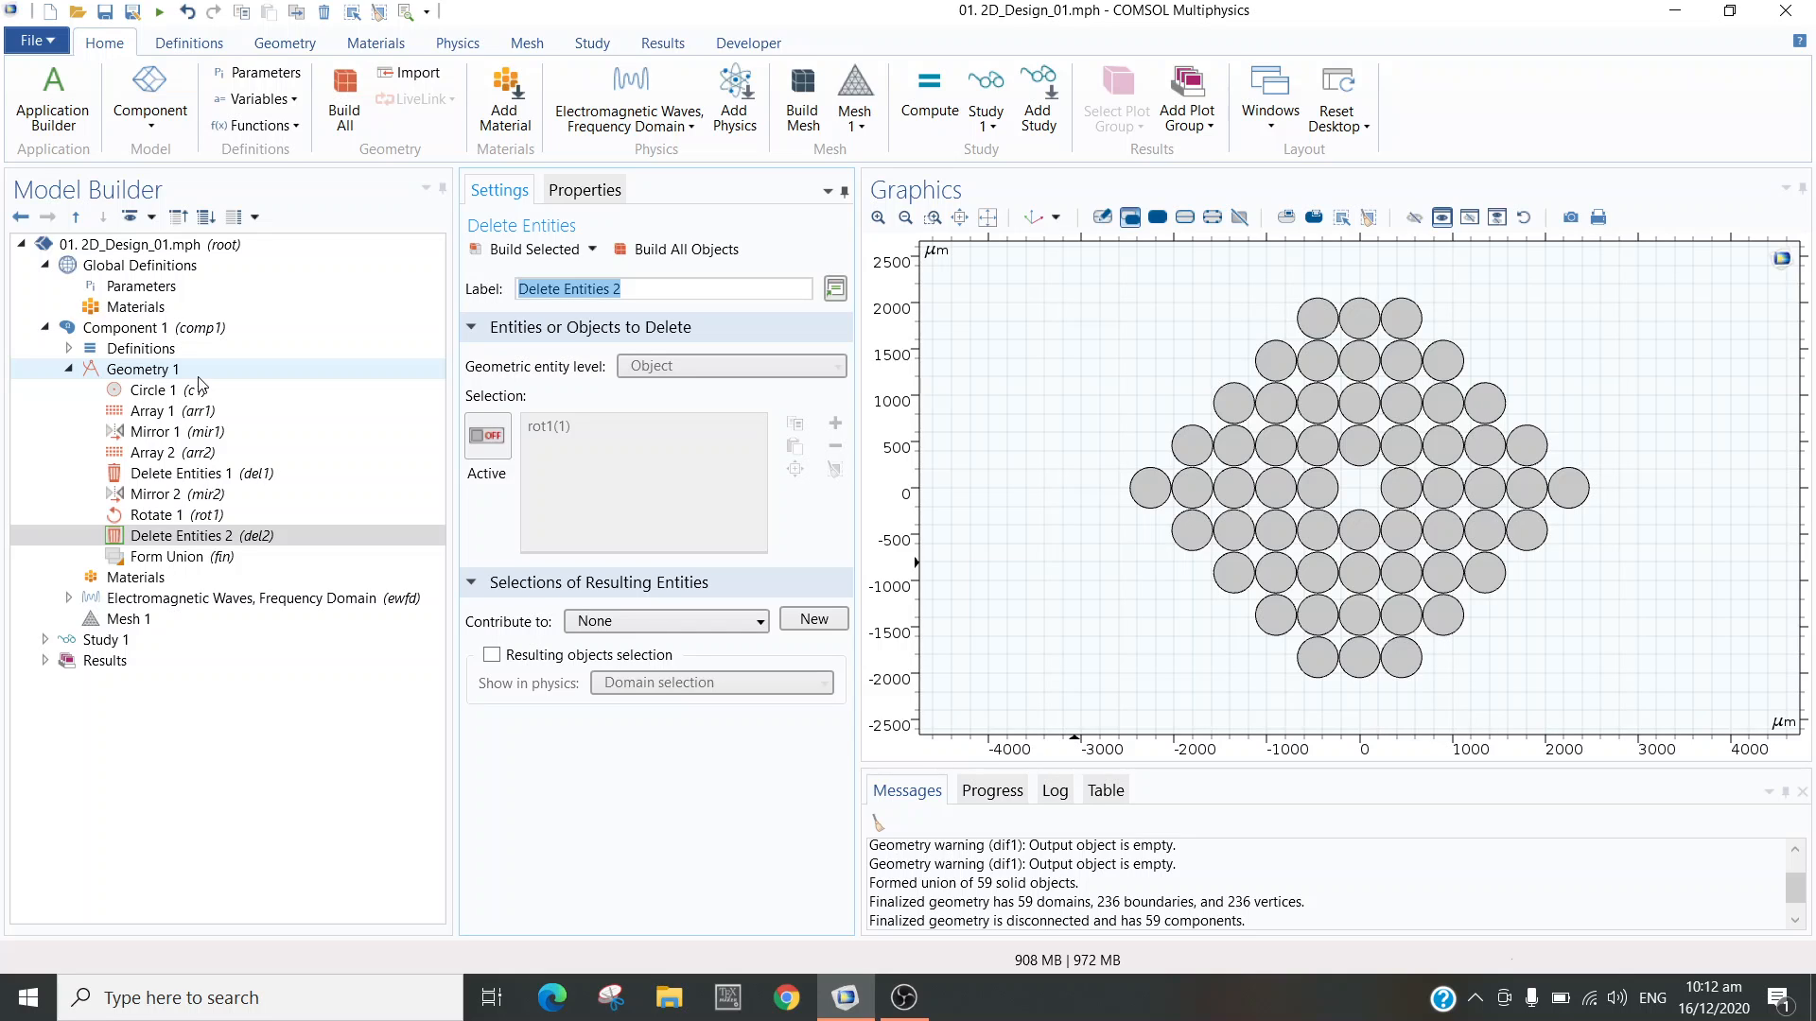
- Add a rectangle feature to Geometry 1
{"action": "left_click", "coordinate": [198, 375]}
{"action": "right_click", "coordinate": [198, 374]}
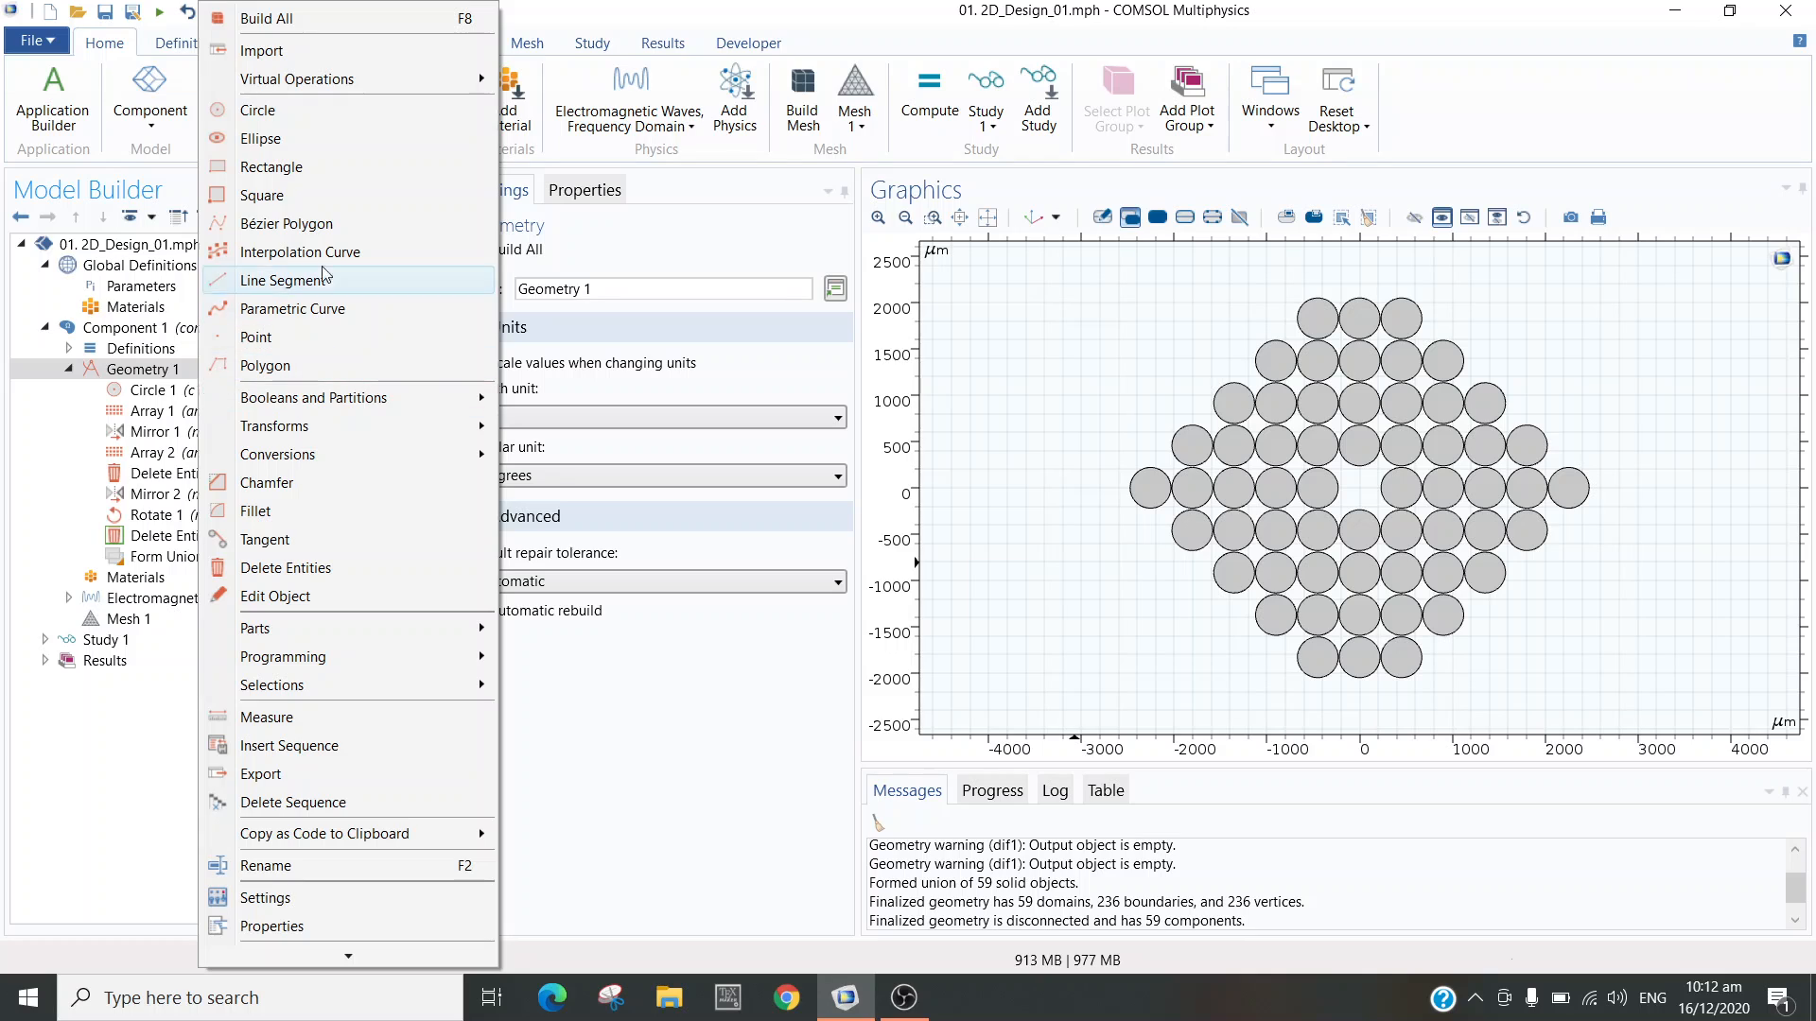
{"action": "left_click", "coordinate": [318, 177]}
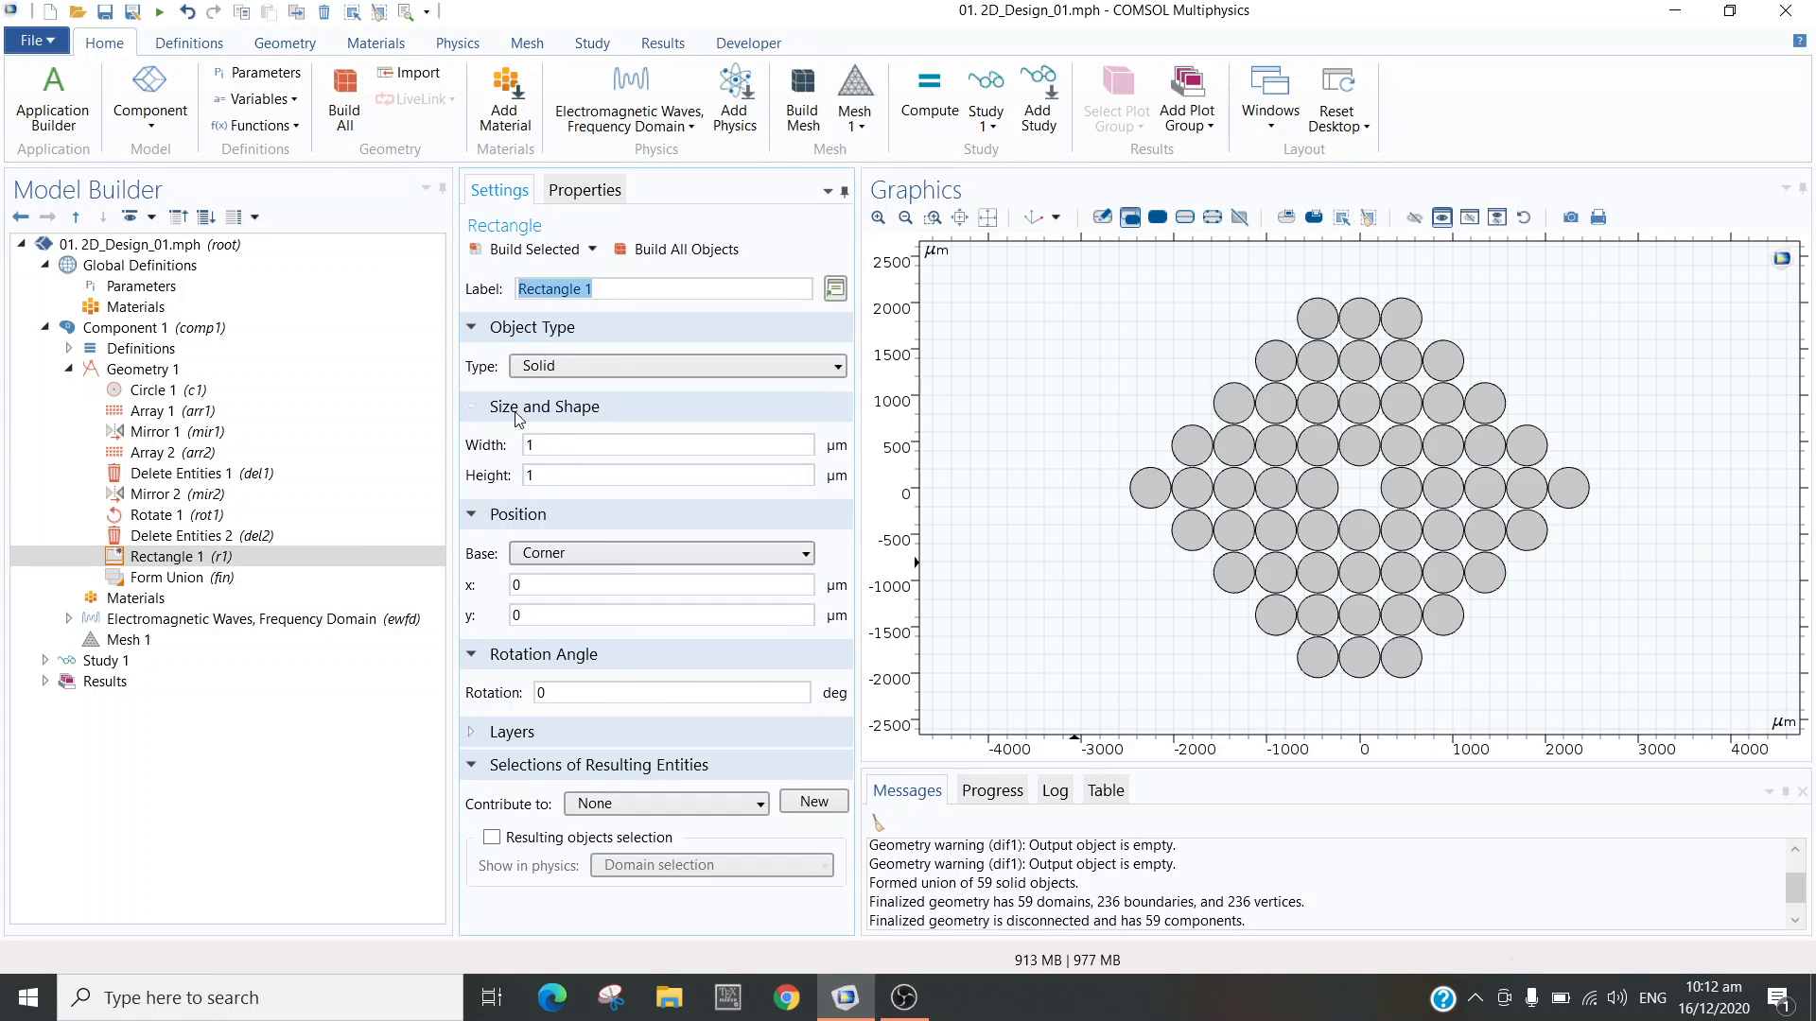
- Define a global parameter named h_c with the expression 4*r_c
{"action": "left_click", "coordinate": [274, 286]}
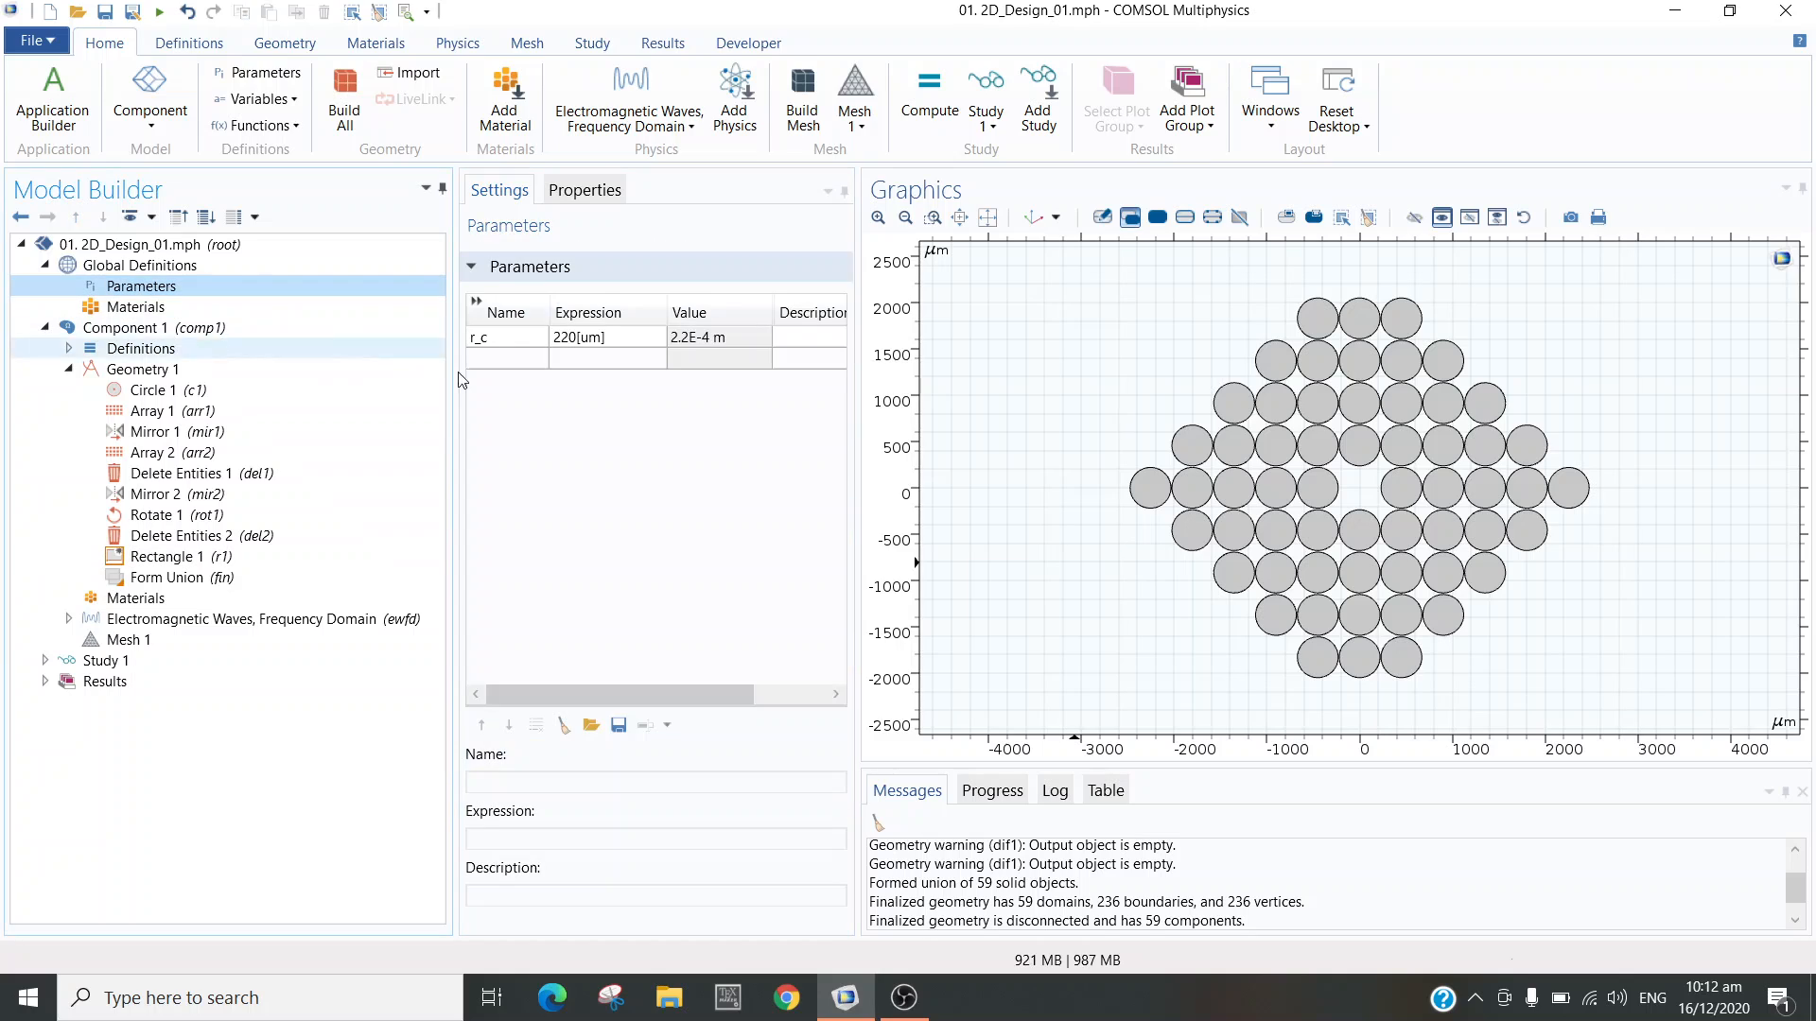
{"action": "left_click", "coordinate": [512, 358]}
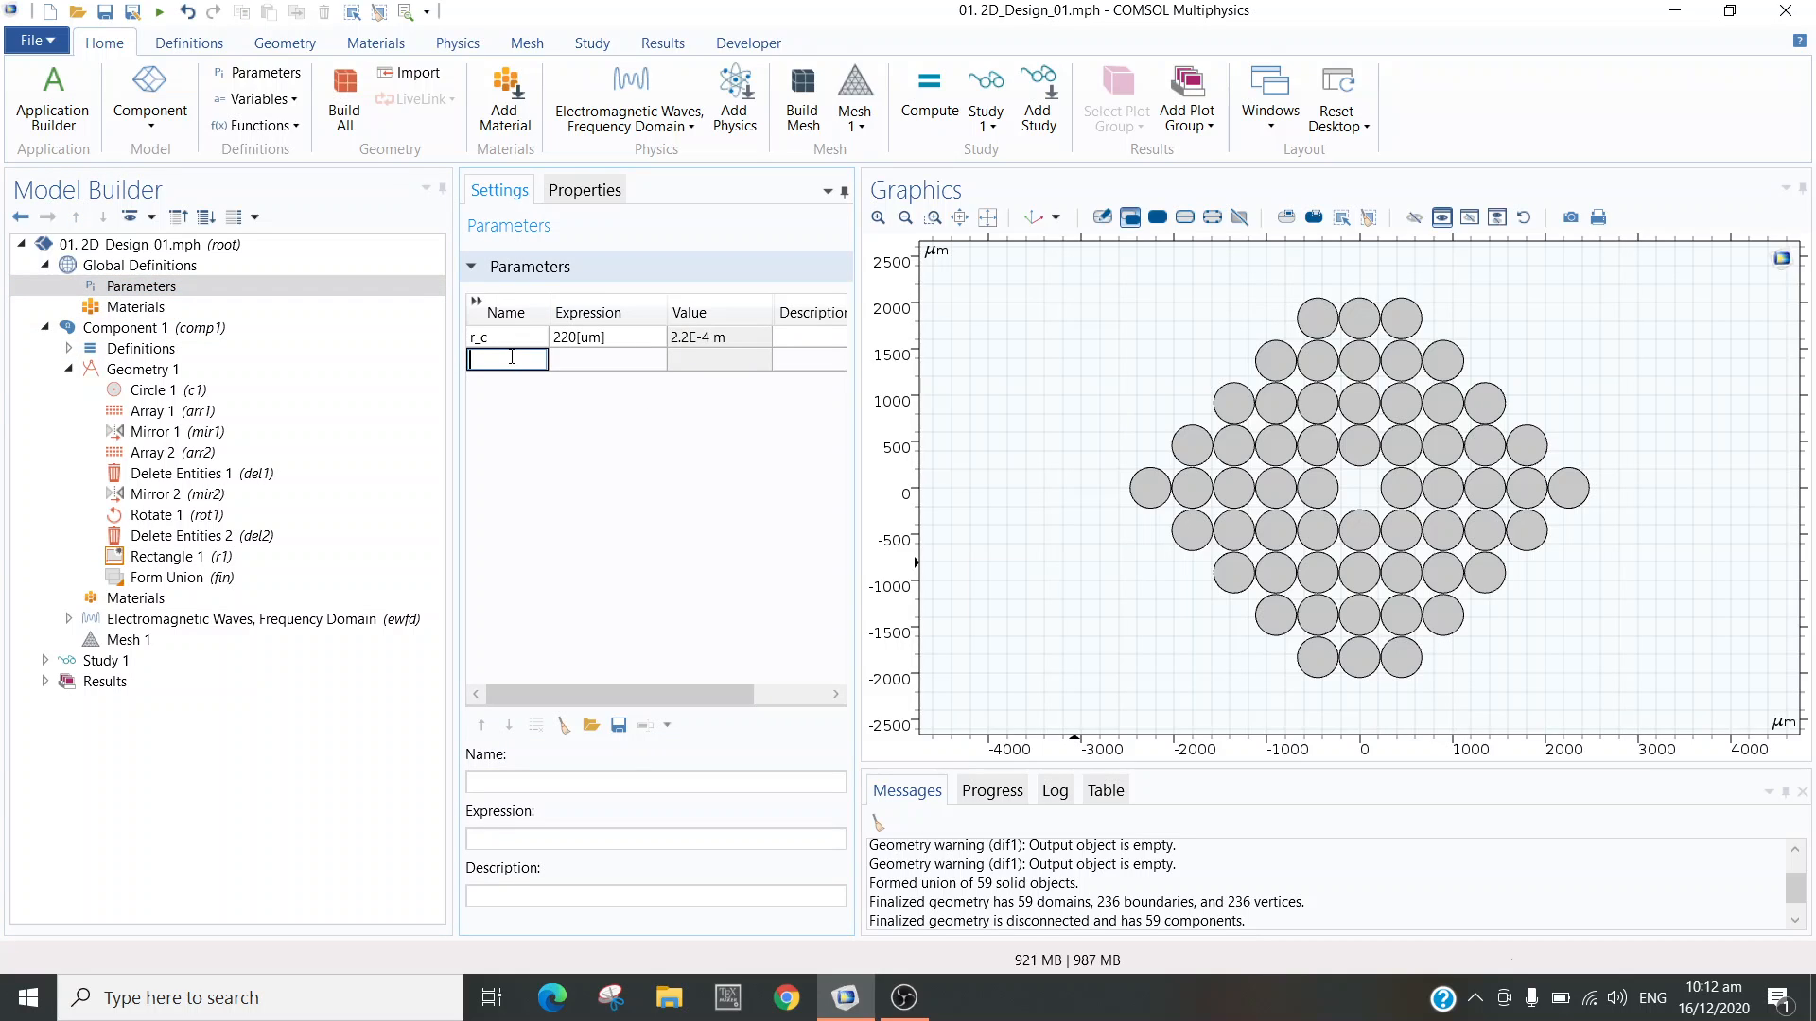
{"action": "type", "text": "h_C"}
{"action": "key", "text": "Return"}
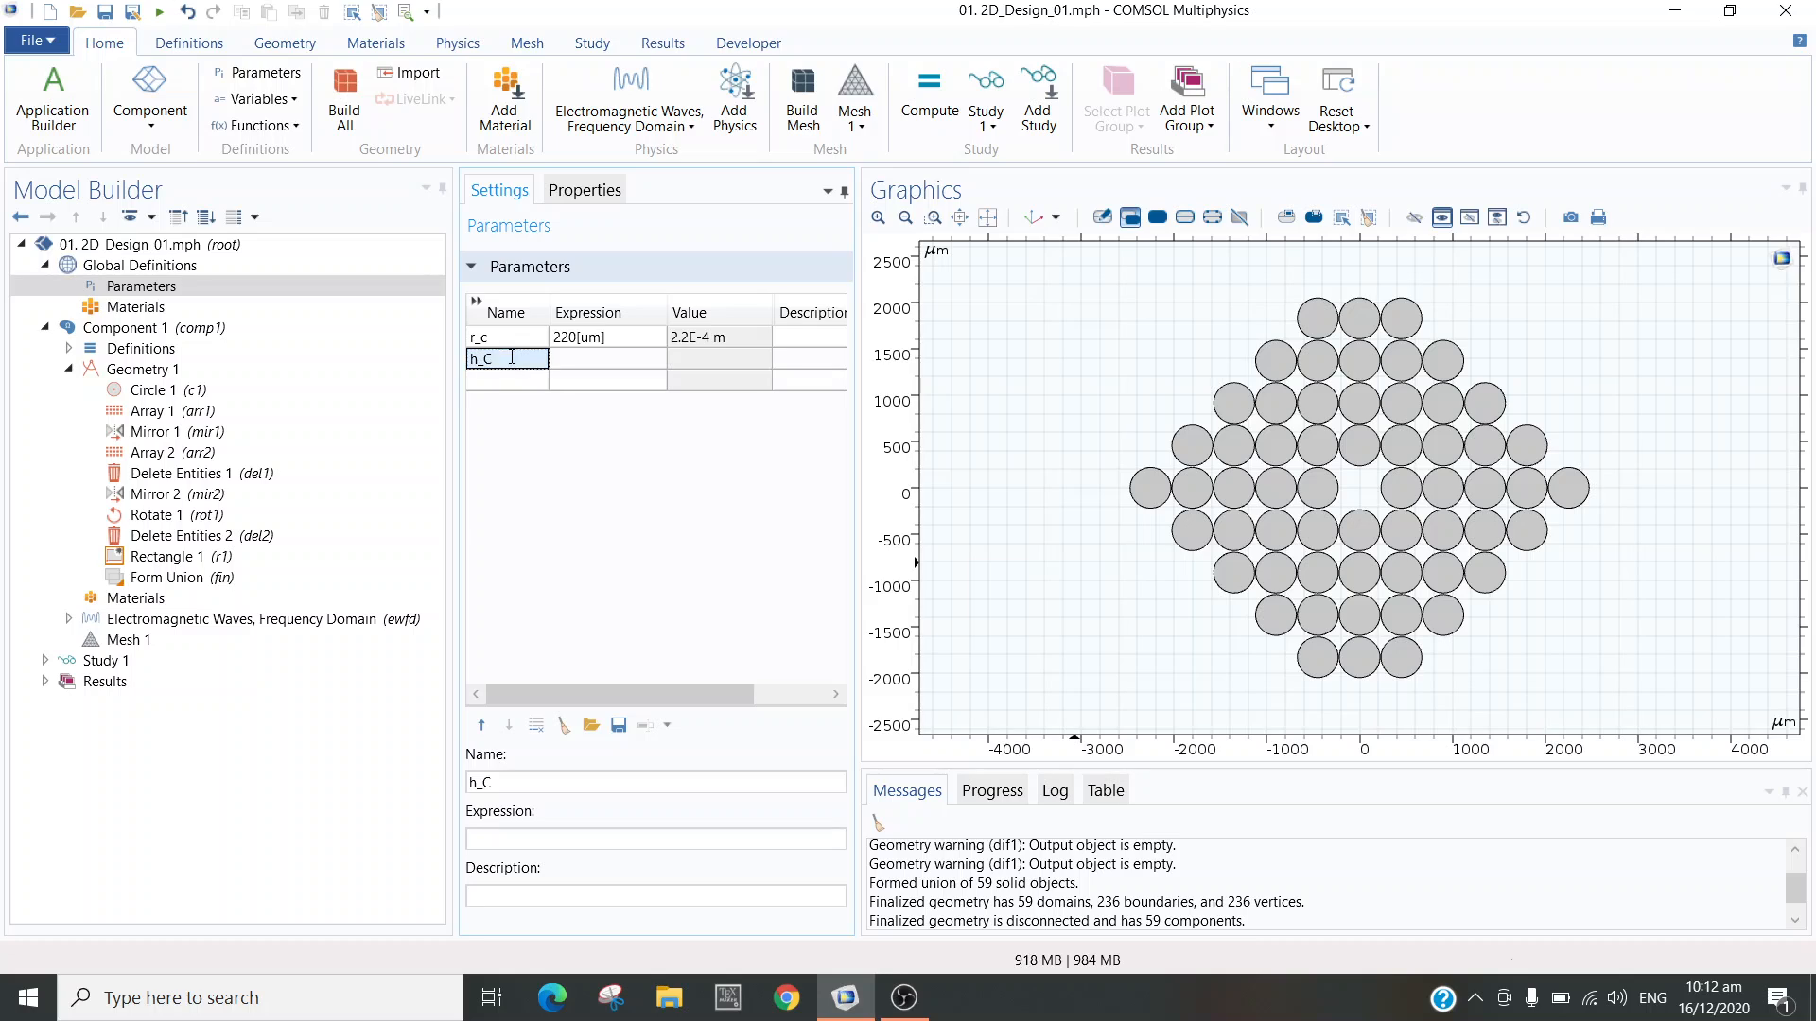
{"action": "left_click", "coordinate": [512, 363]}
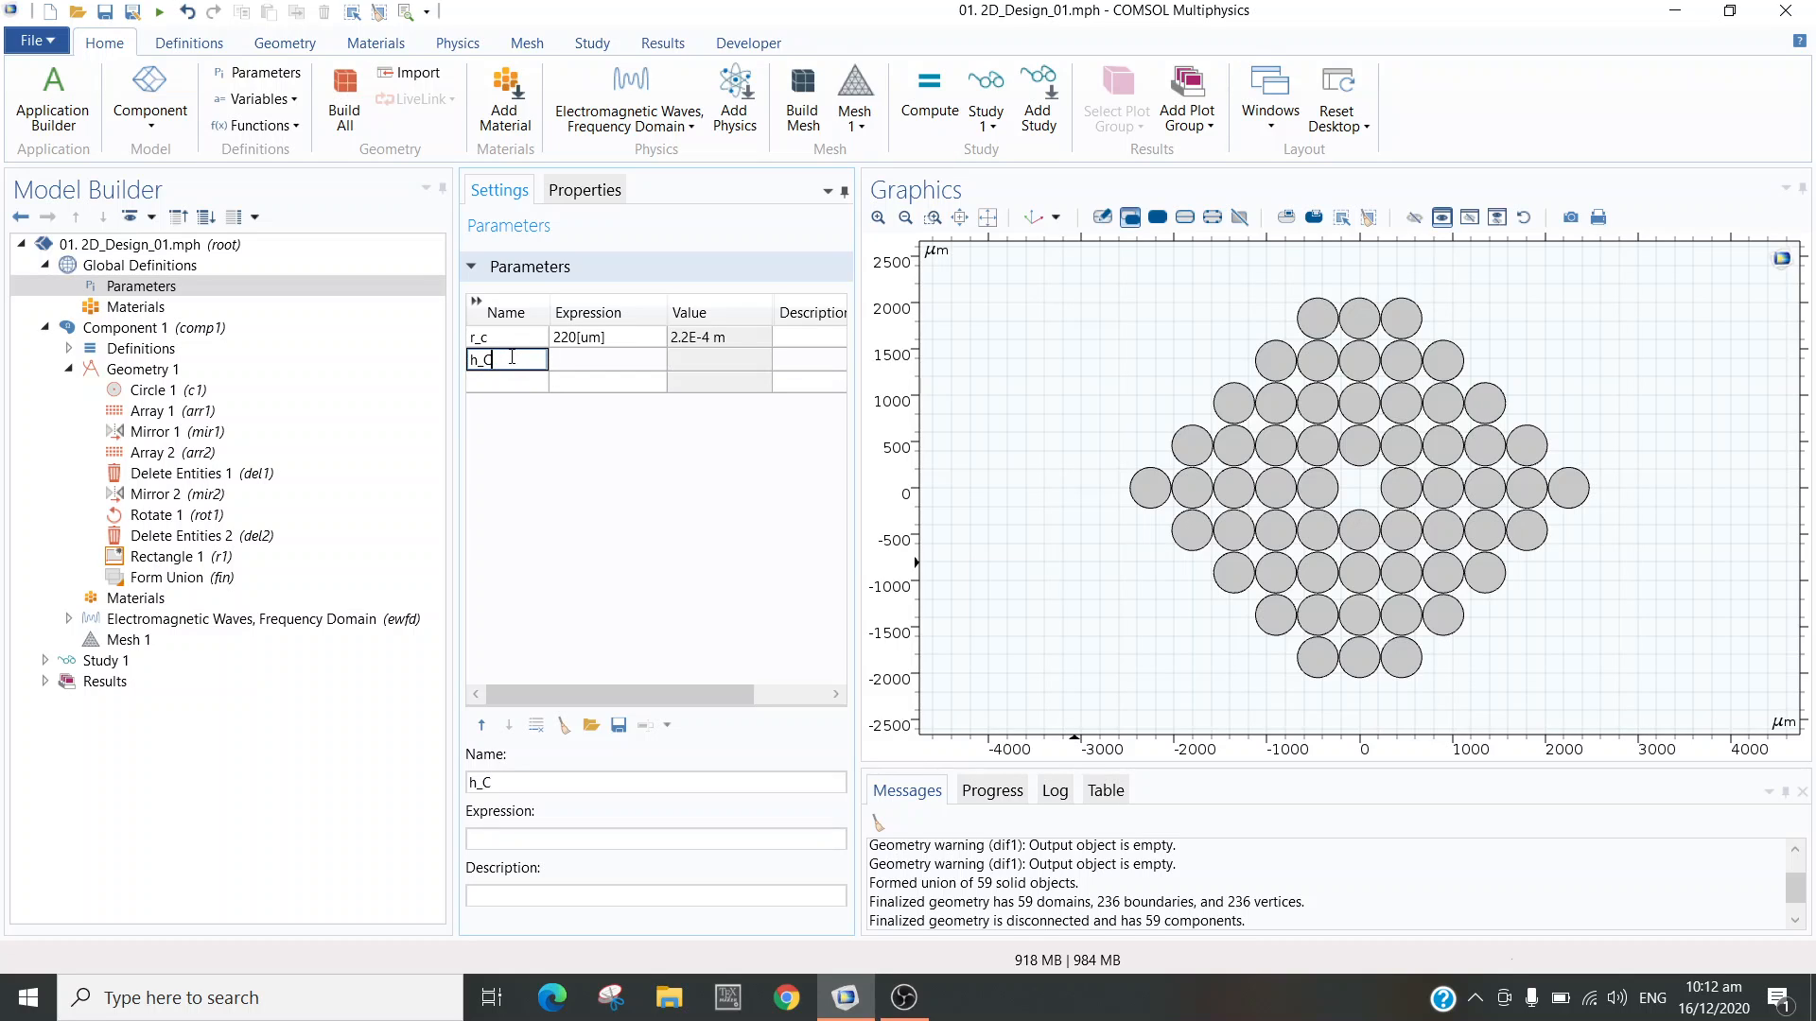
{"action": "key", "text": "BackSpace"}
{"action": "type", "text": "c"}
{"action": "key", "text": "Return"}
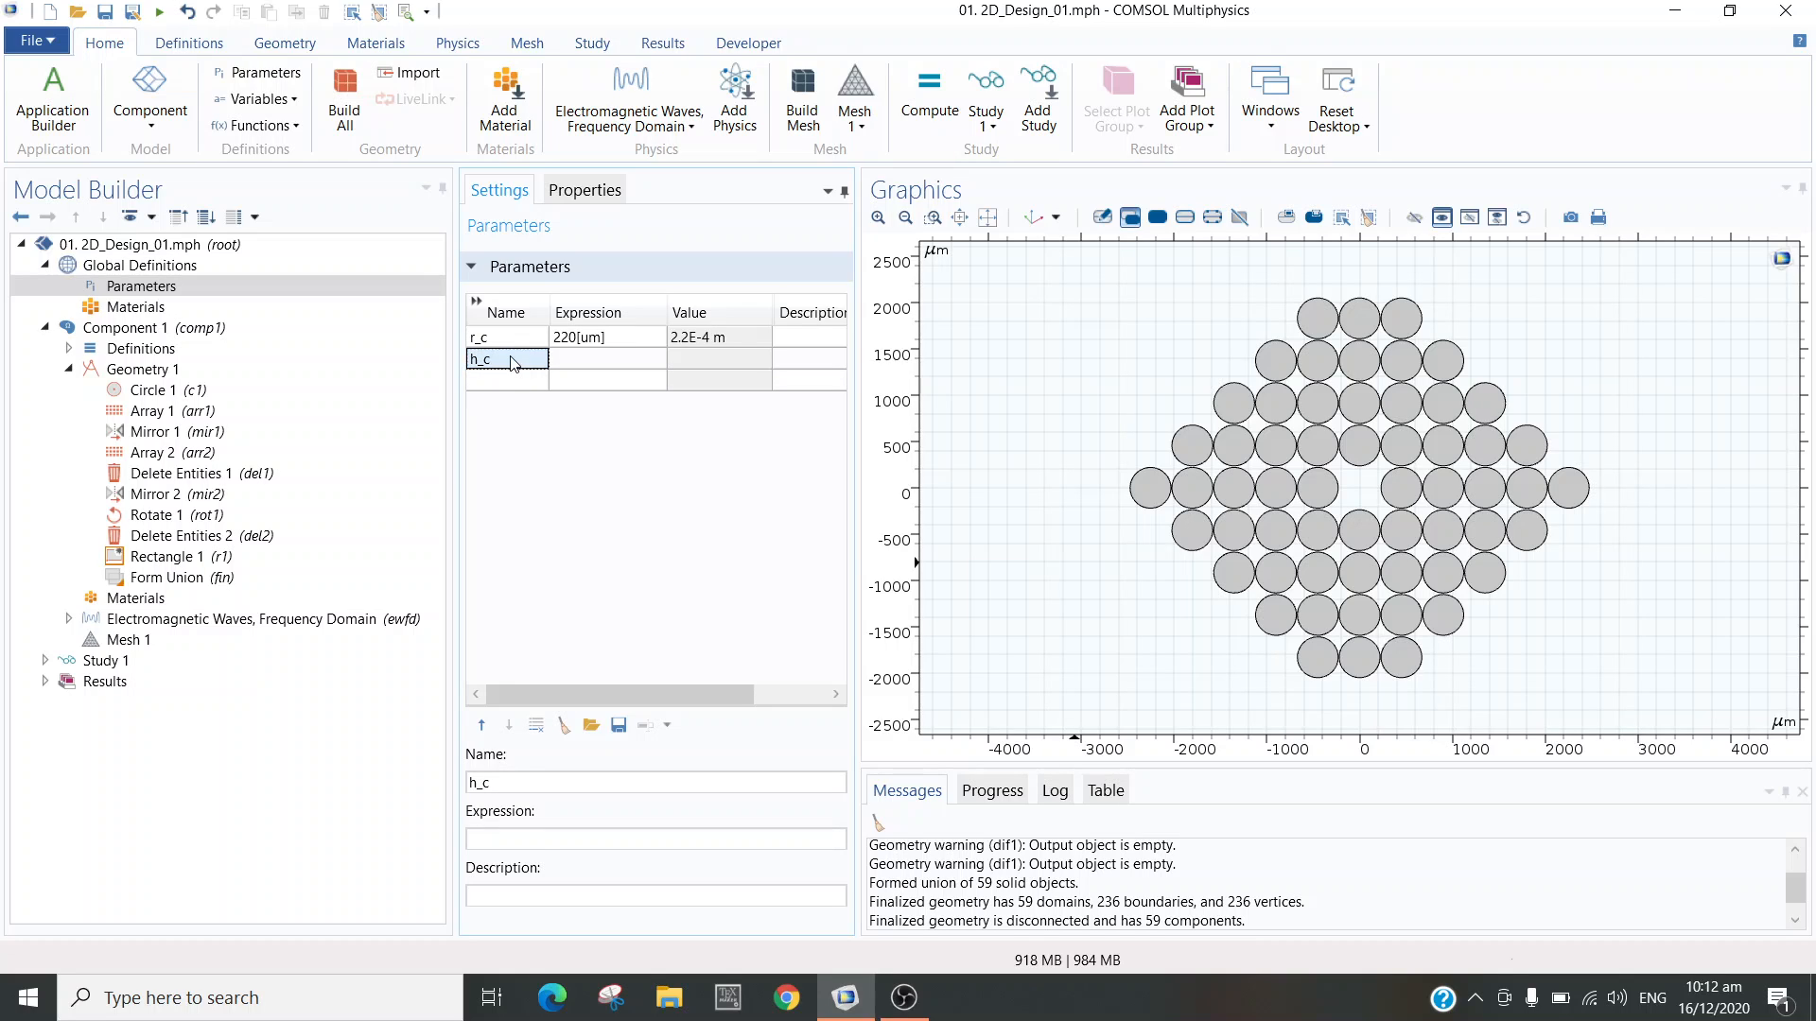
{"action": "left_click", "coordinate": [587, 363]}
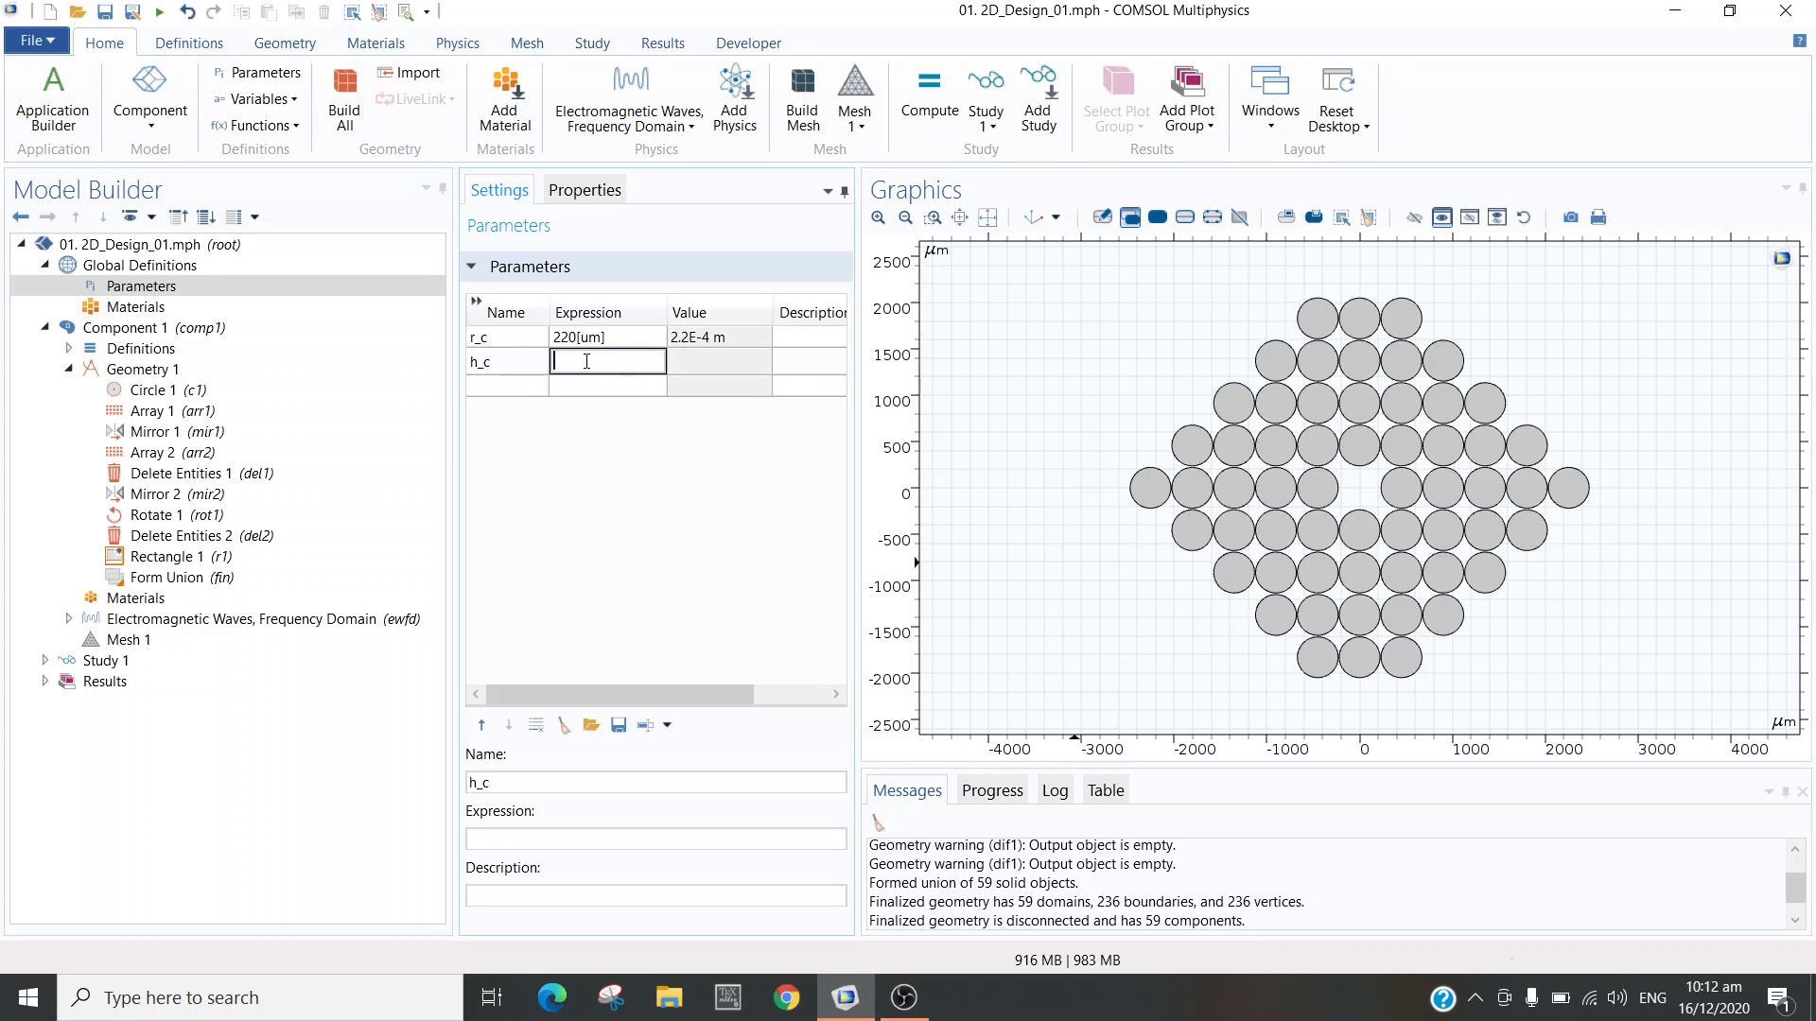
{"action": "type", "text": "4*r_c"}
{"action": "key", "text": "Return"}
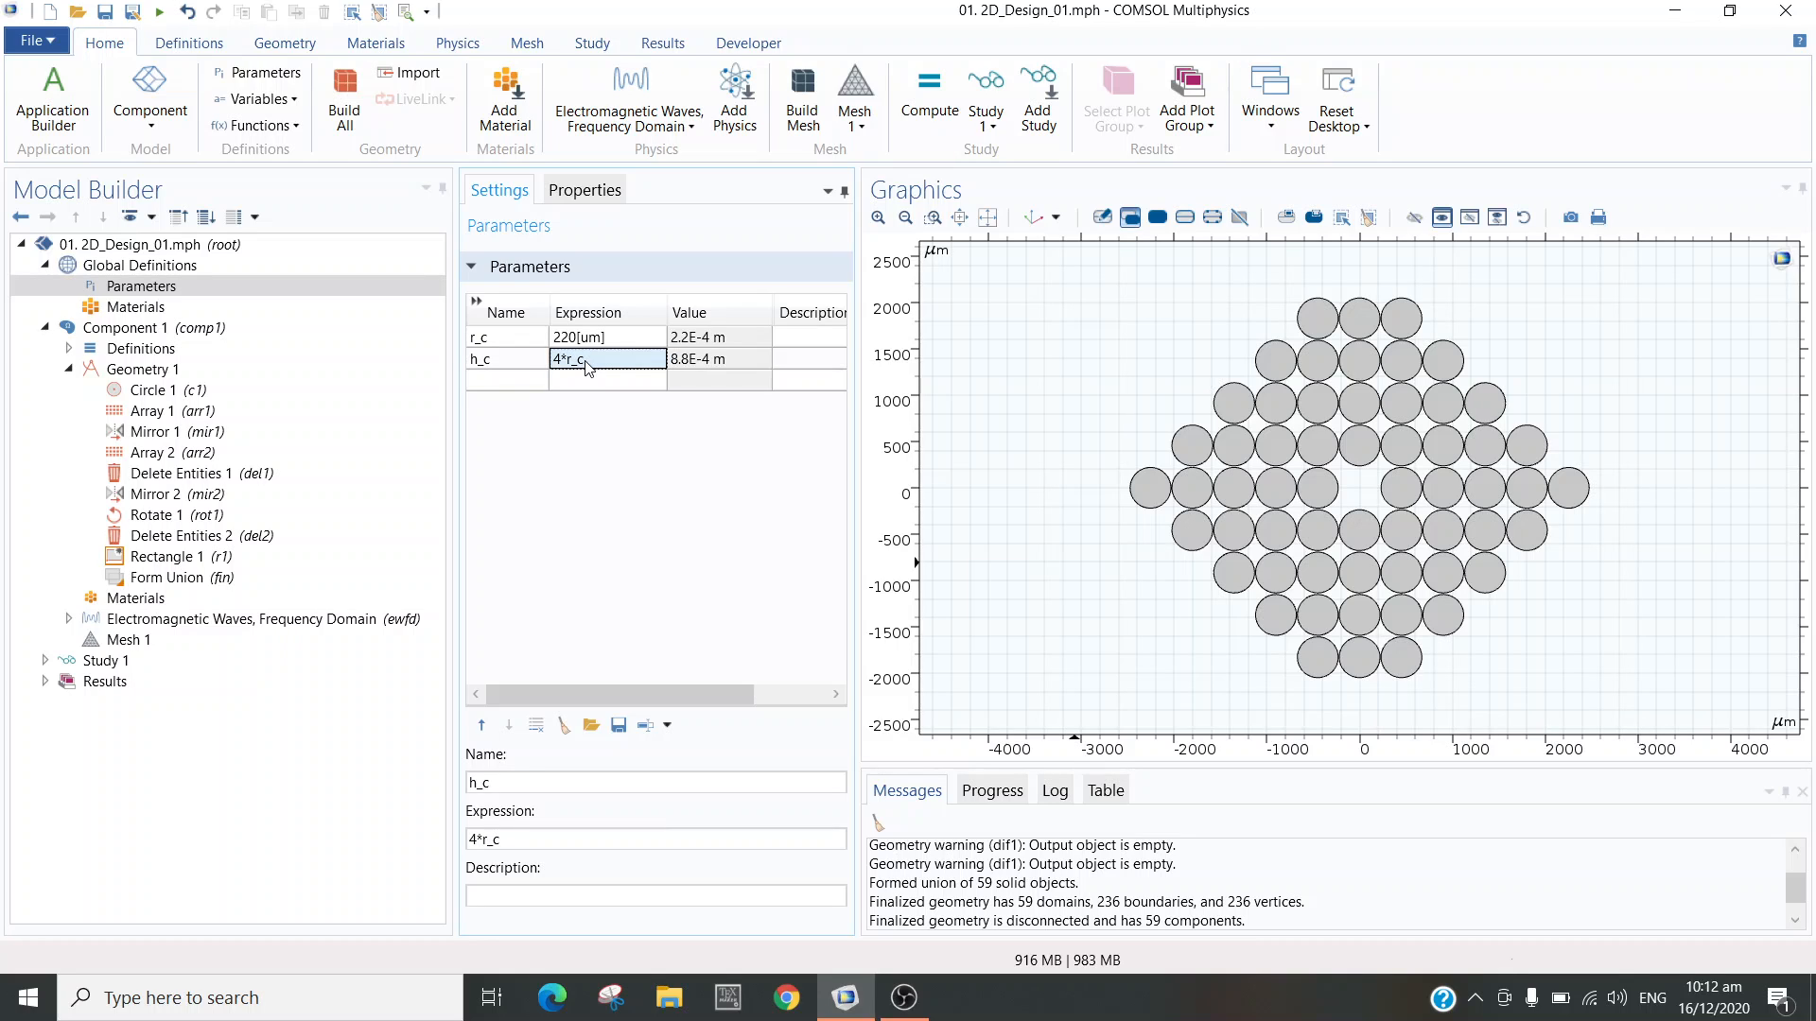
- Define a global parameter named w_c with the expression r_c
{"action": "left_click", "coordinate": [518, 382]}
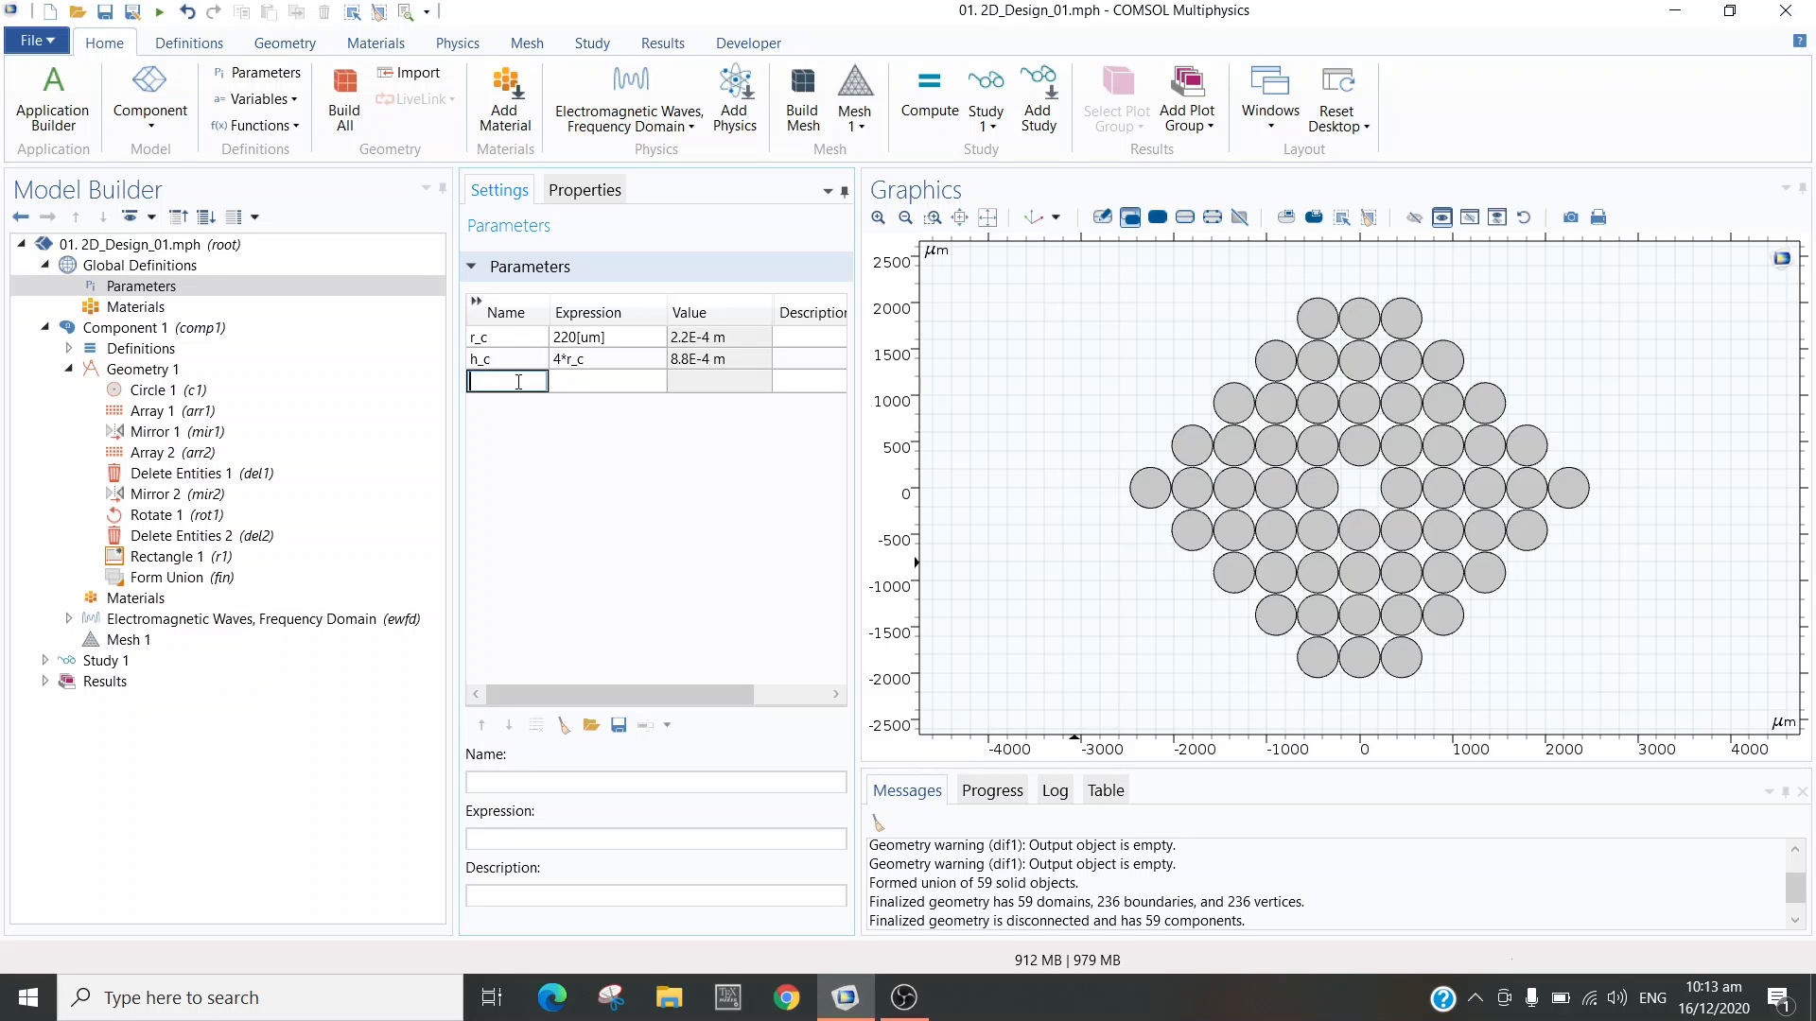
{"action": "type", "text": "w_c"}
{"action": "key", "text": "Return"}
{"action": "left_click", "coordinate": [561, 381]}
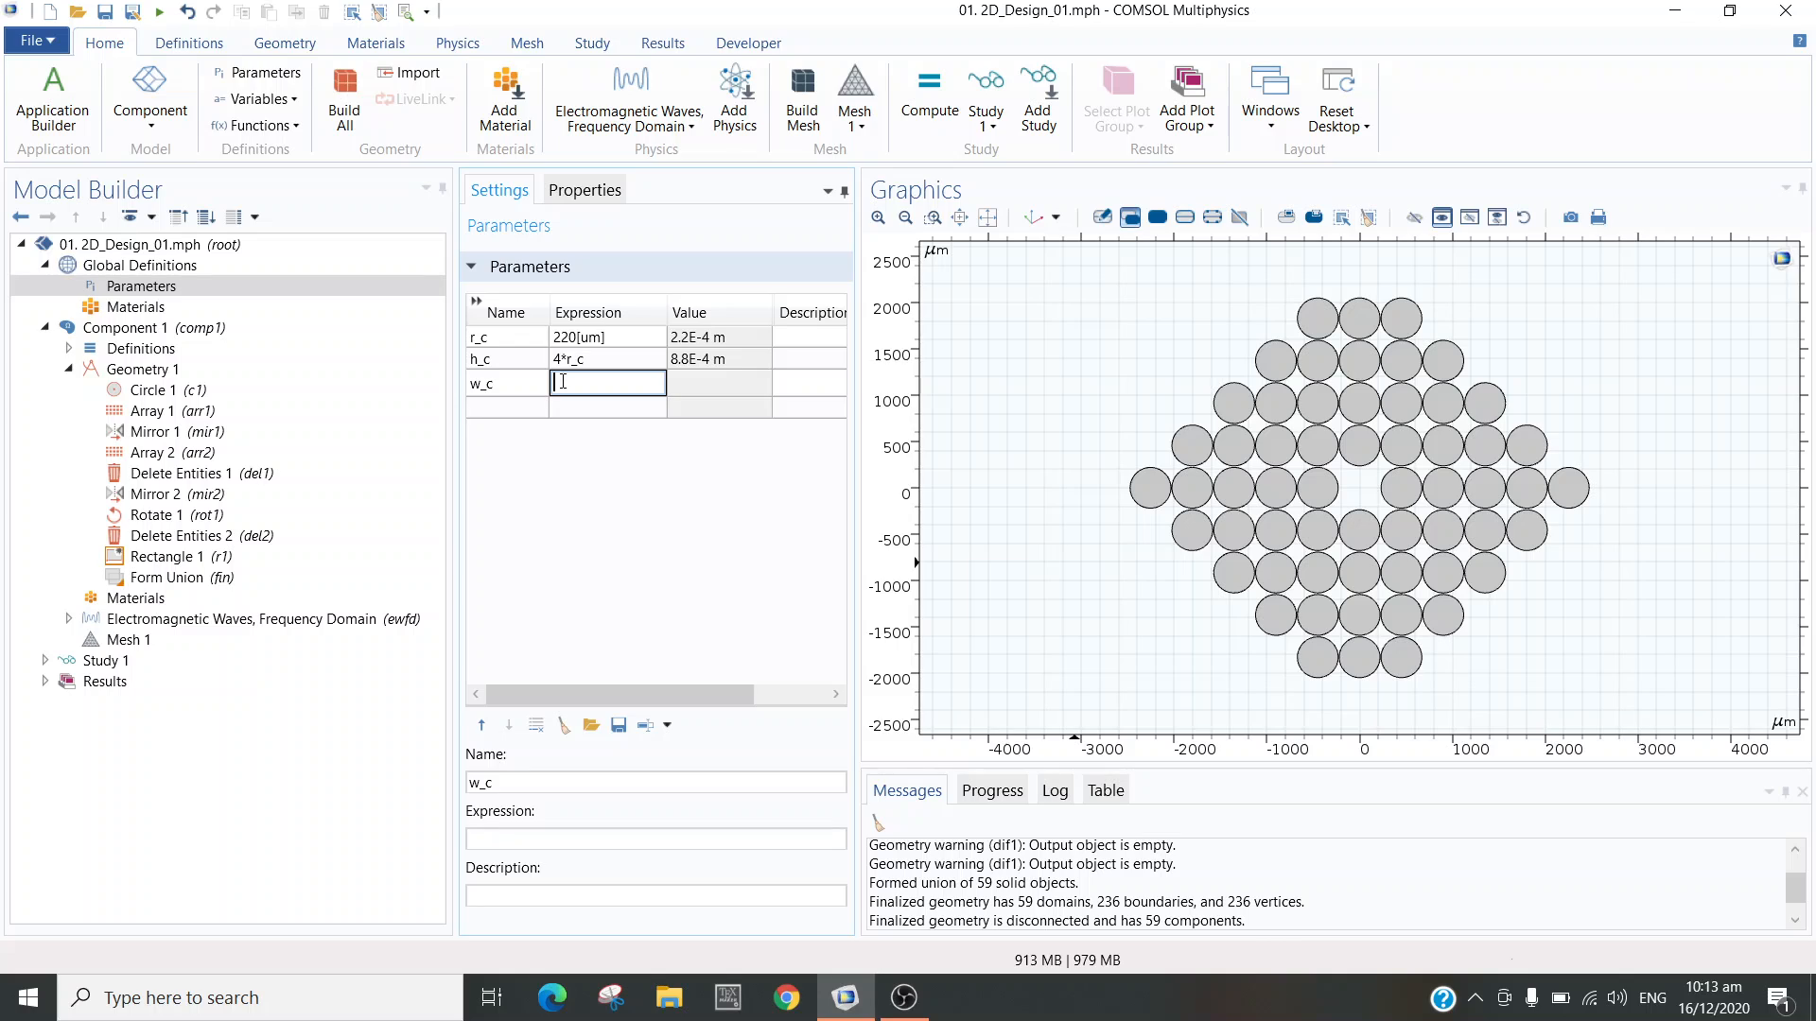
{"action": "type", "text": "r_c"}
{"action": "key", "text": "Return"}
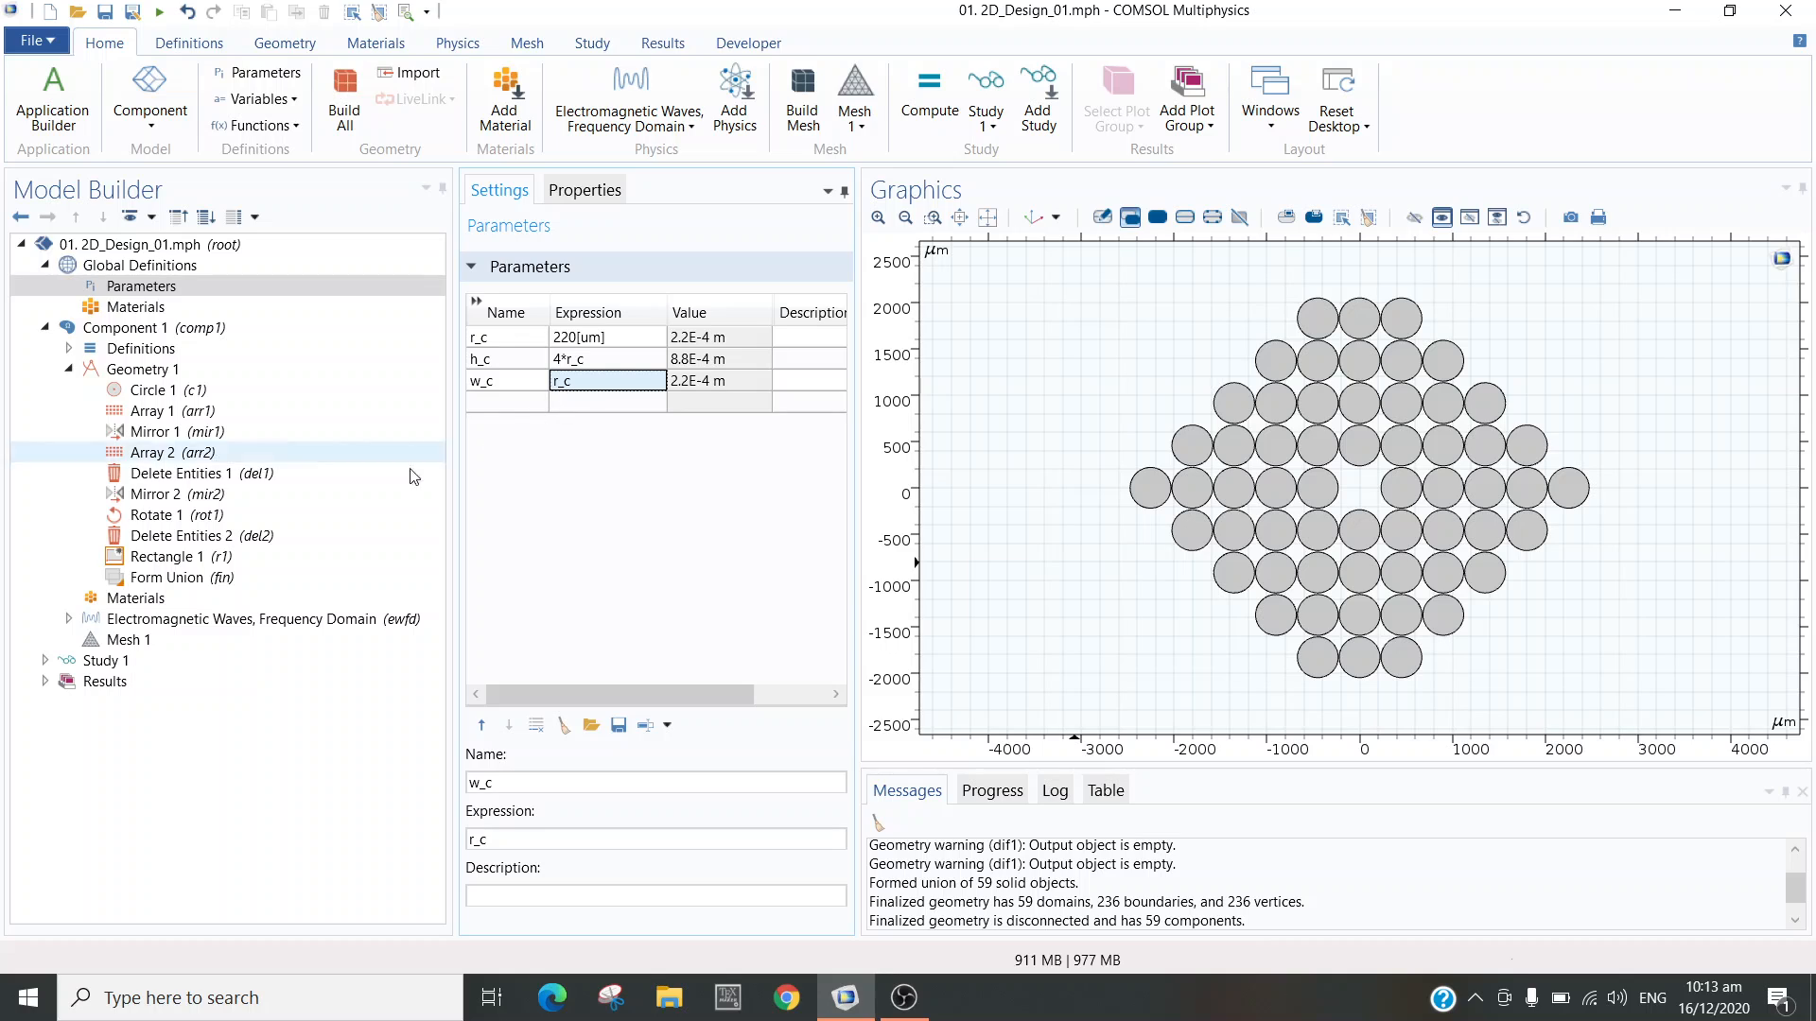
- Set Rectangle 1's width to w_c and its height to h_c
{"action": "left_click", "coordinate": [334, 554]}
{"action": "left_click", "coordinate": [534, 445]}
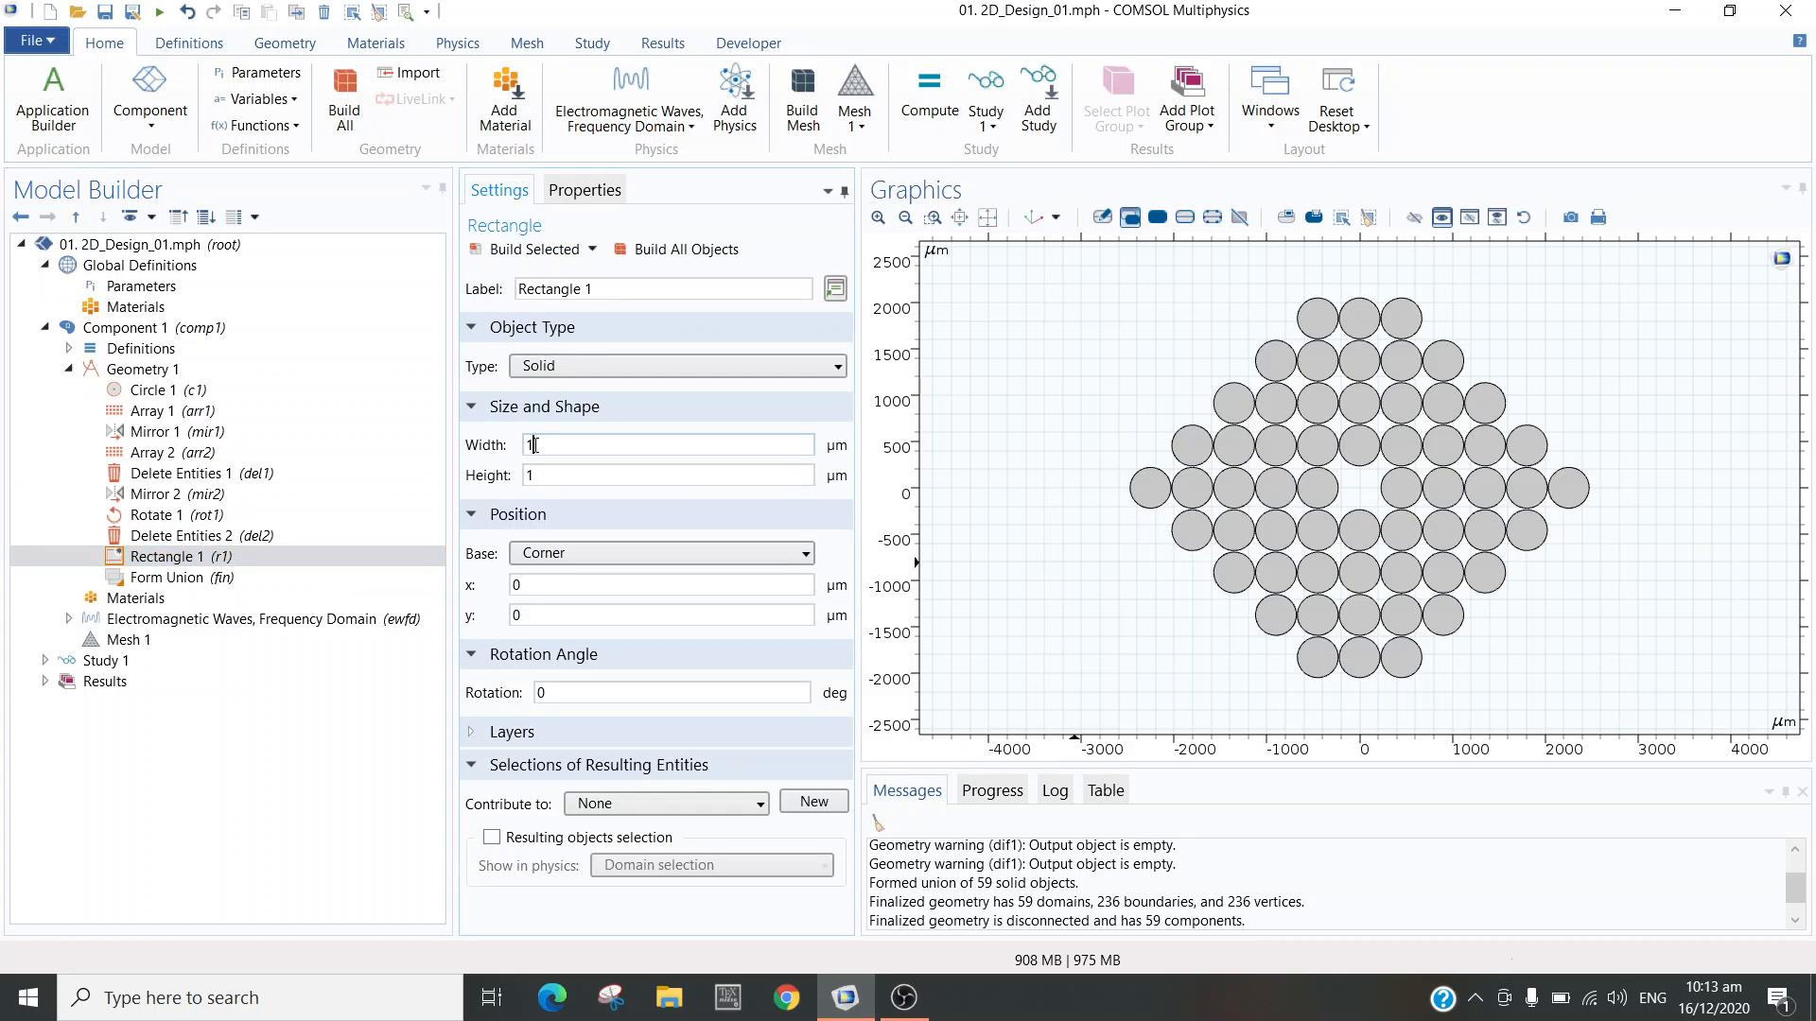
{"action": "double_click", "coordinate": [535, 444]}
{"action": "type", "text": "h_c"}
{"action": "left_click", "coordinate": [549, 473]}
{"action": "double_click", "coordinate": [548, 473]}
{"action": "key", "text": "BackSpace"}
{"action": "type", "text": "h_c"}
{"action": "left_click_drag", "start_coordinate": [566, 447], "coordinate": [521, 451]}
{"action": "type", "text": "_c"}
- Build Rectangle 1 with its position base set to Corner
{"action": "left_click", "coordinate": [553, 556]}
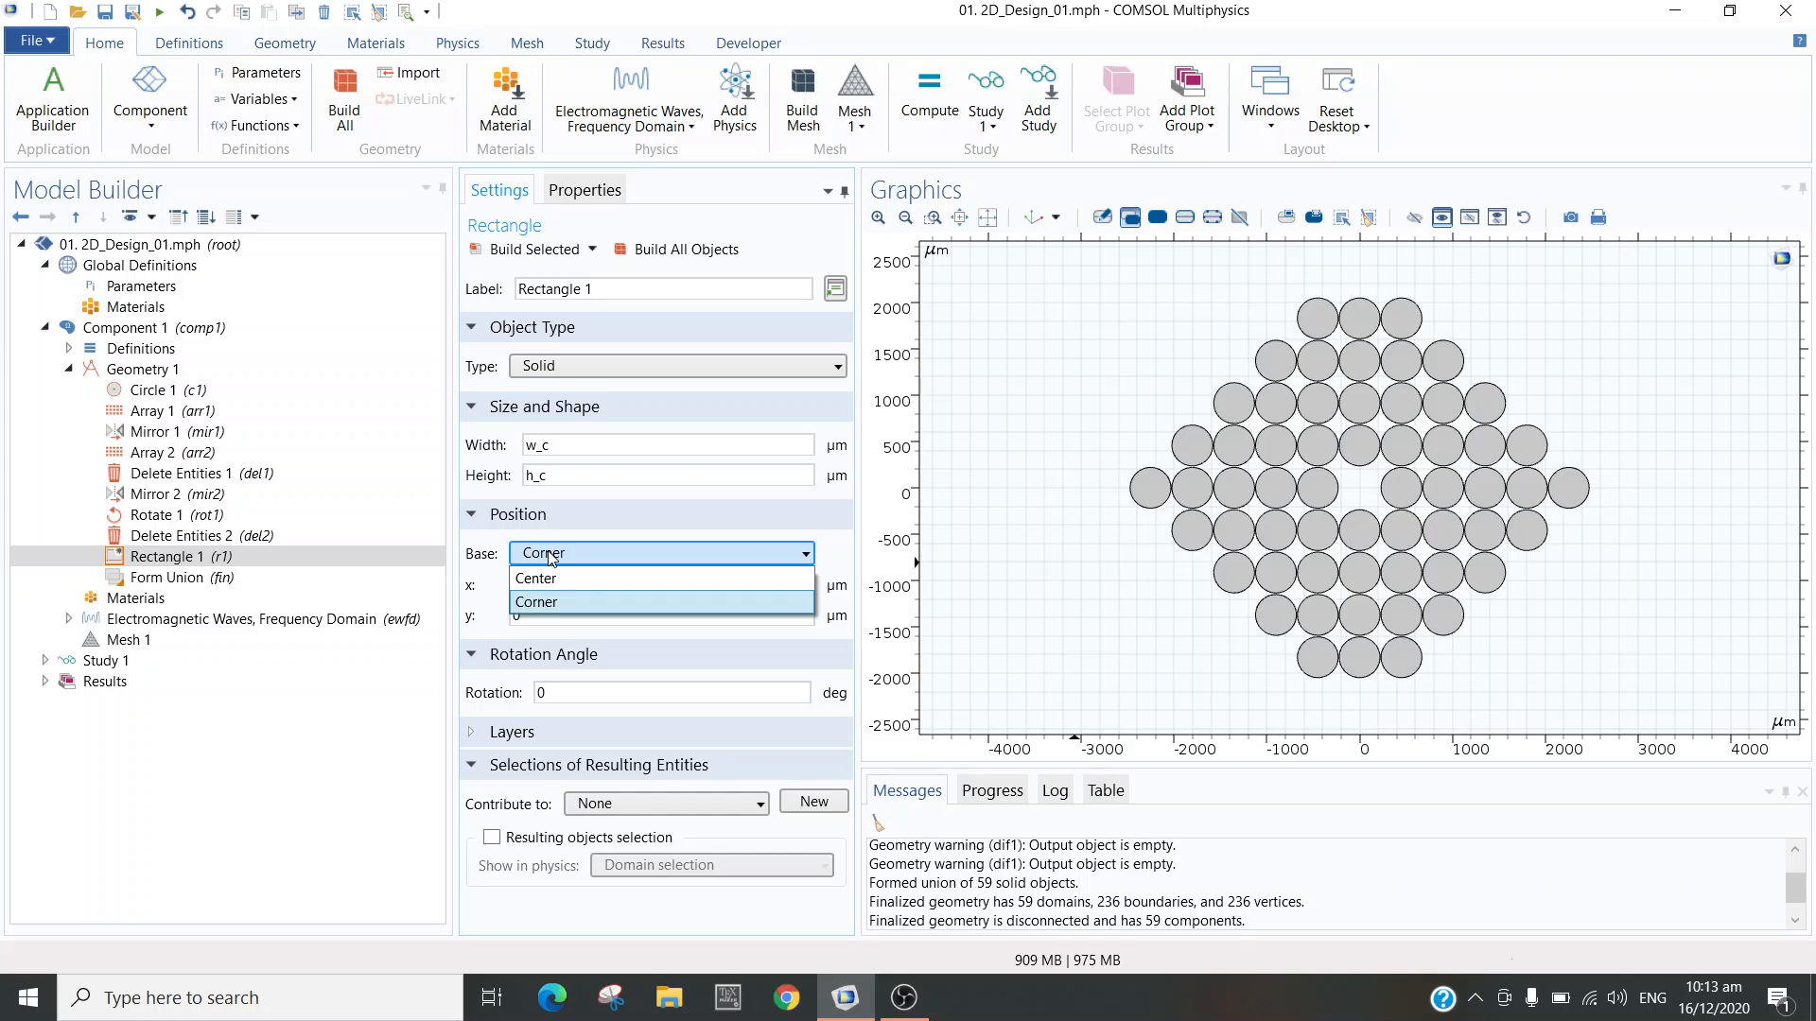
{"action": "left_click", "coordinate": [536, 602]}
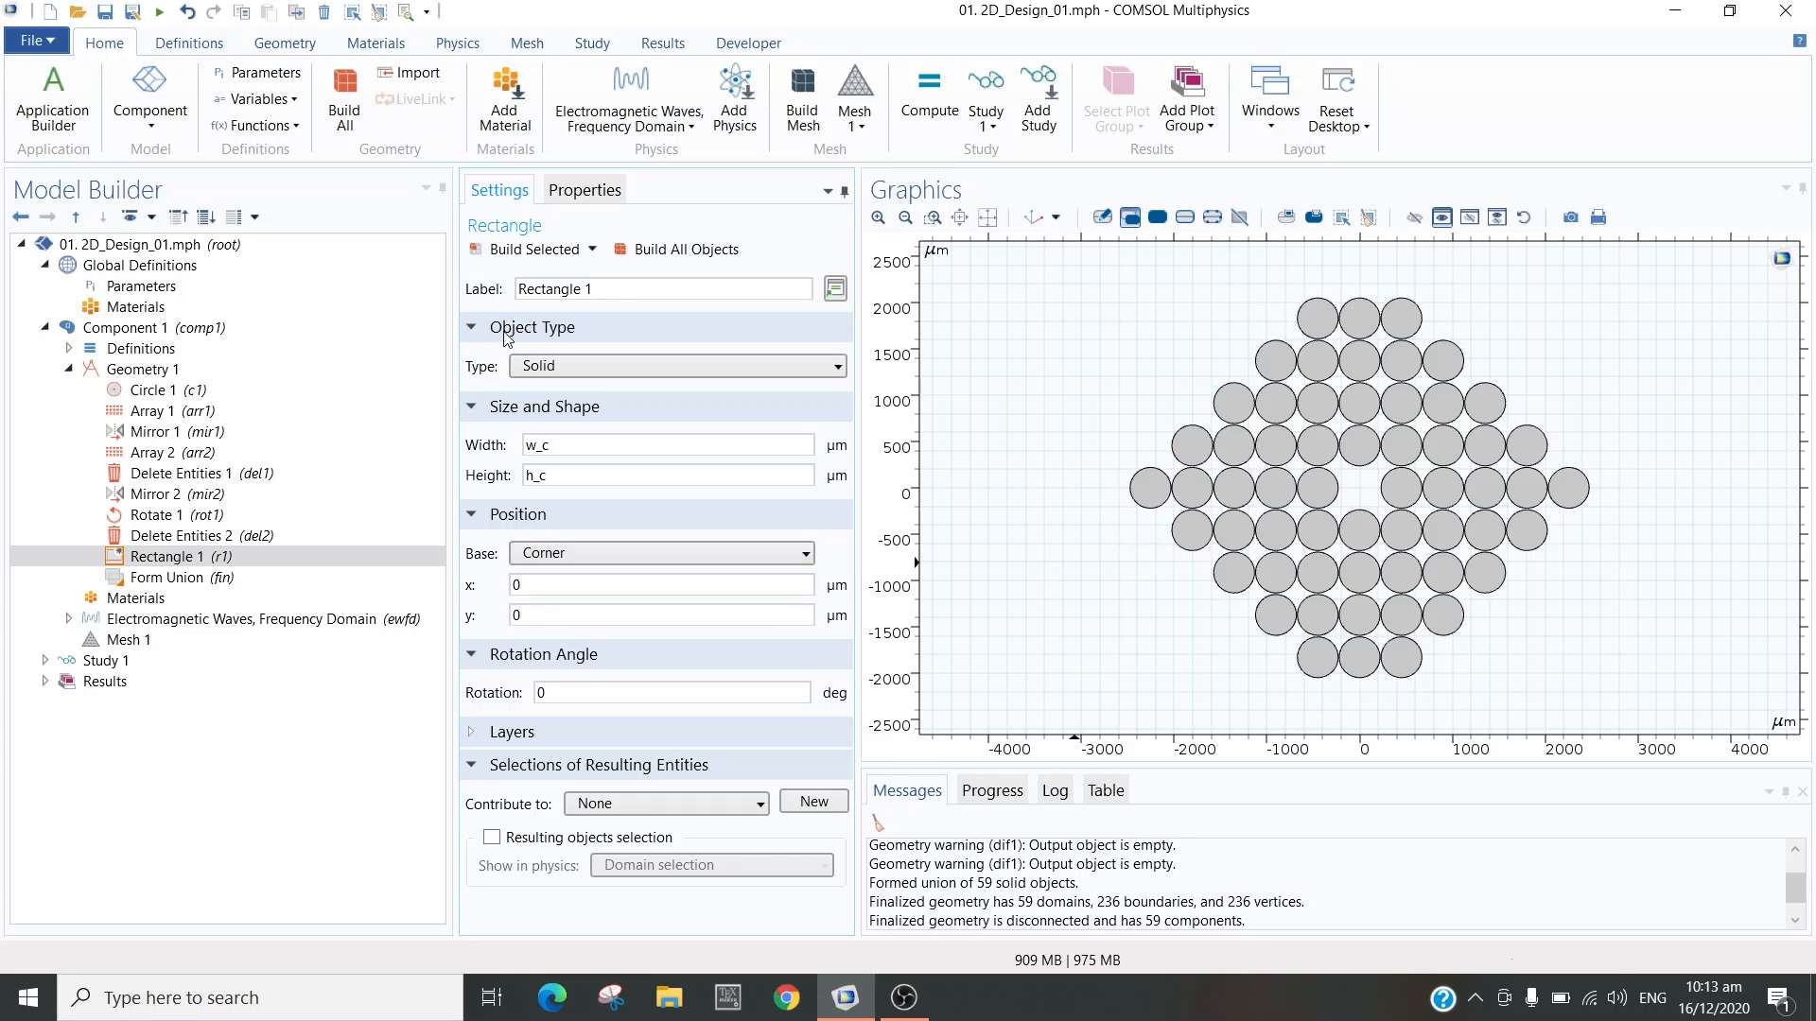
{"action": "left_click", "coordinate": [515, 249]}
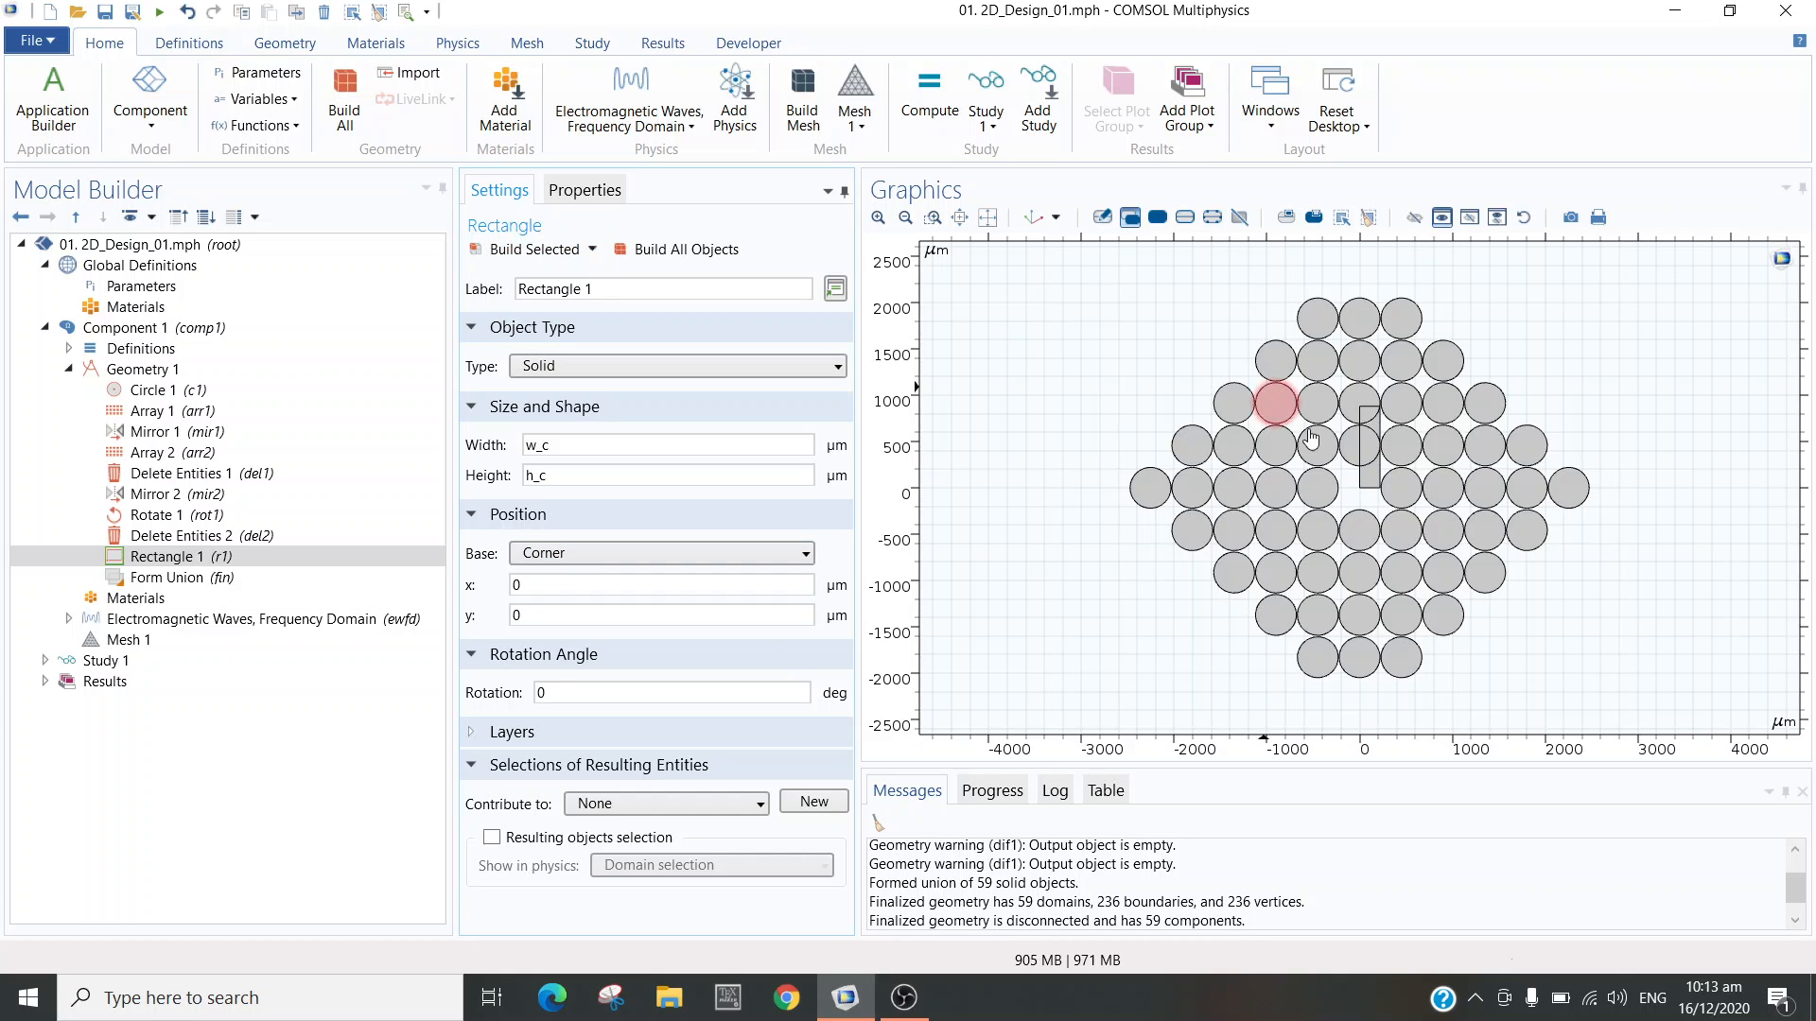
- Change Rectangle 1's position base to Center and rebuild it
{"action": "left_click", "coordinate": [757, 553]}
{"action": "left_click", "coordinate": [706, 578]}
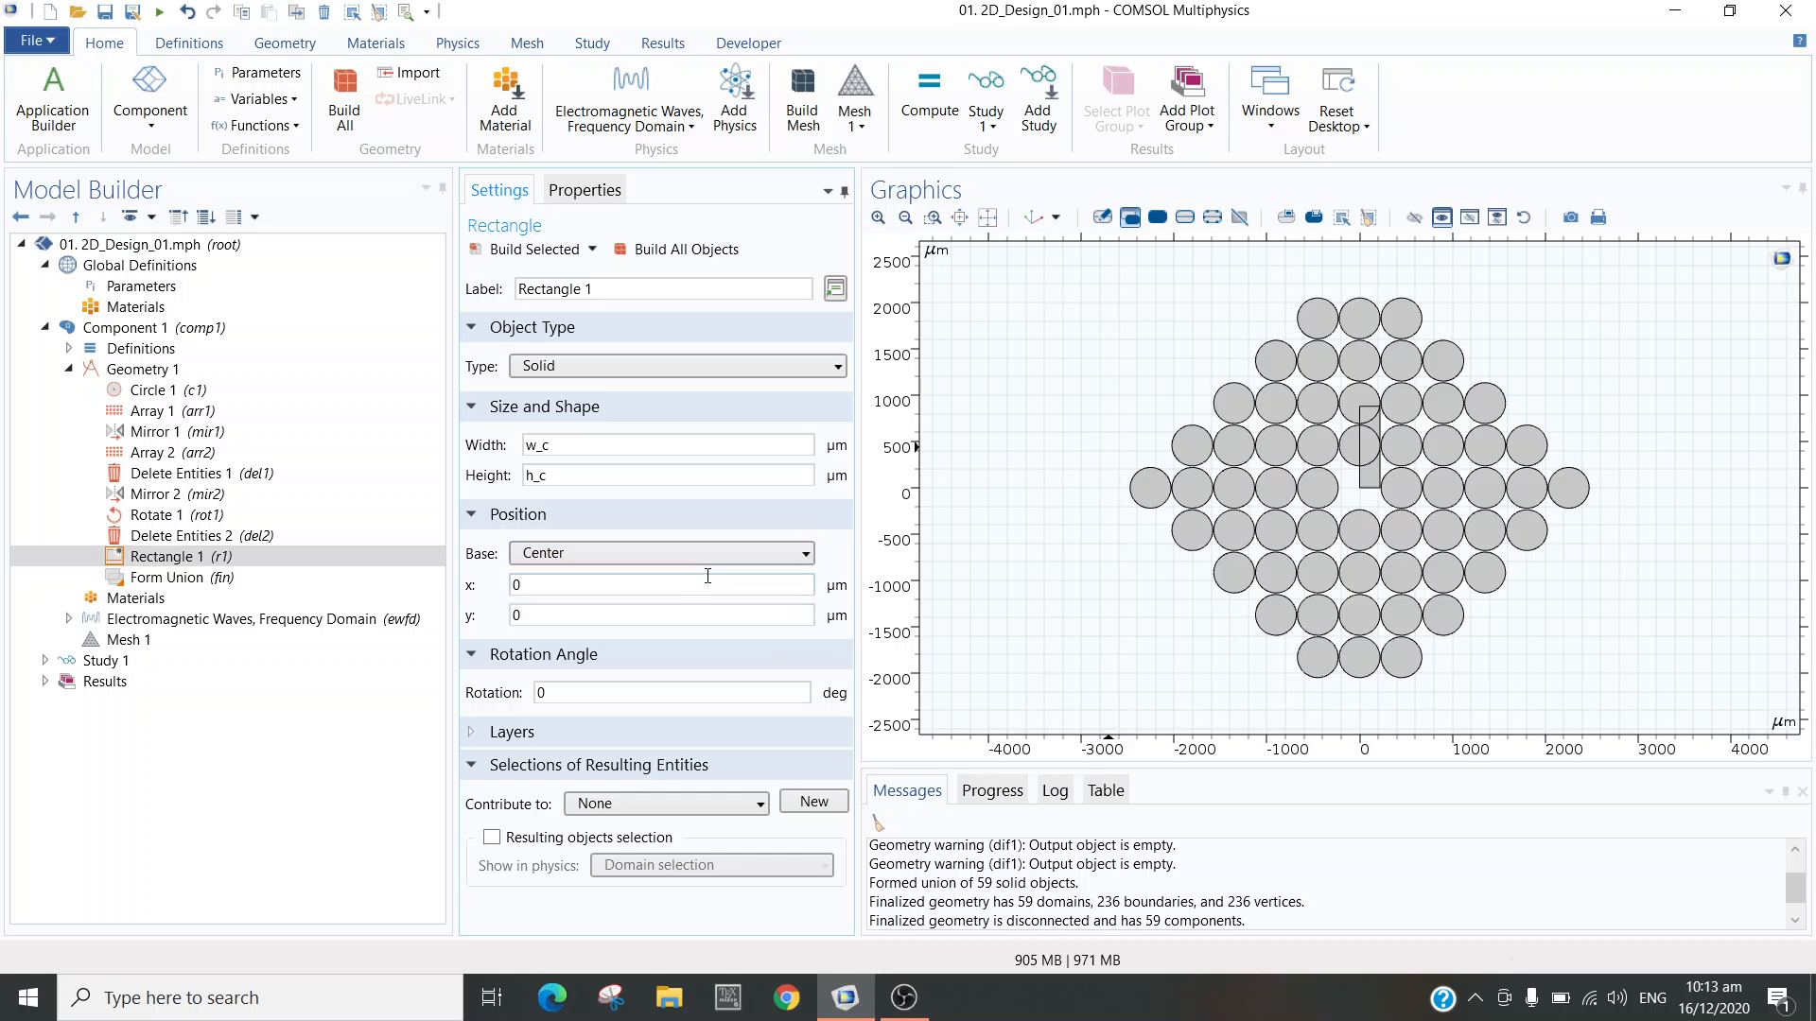
{"action": "left_click", "coordinate": [518, 251]}
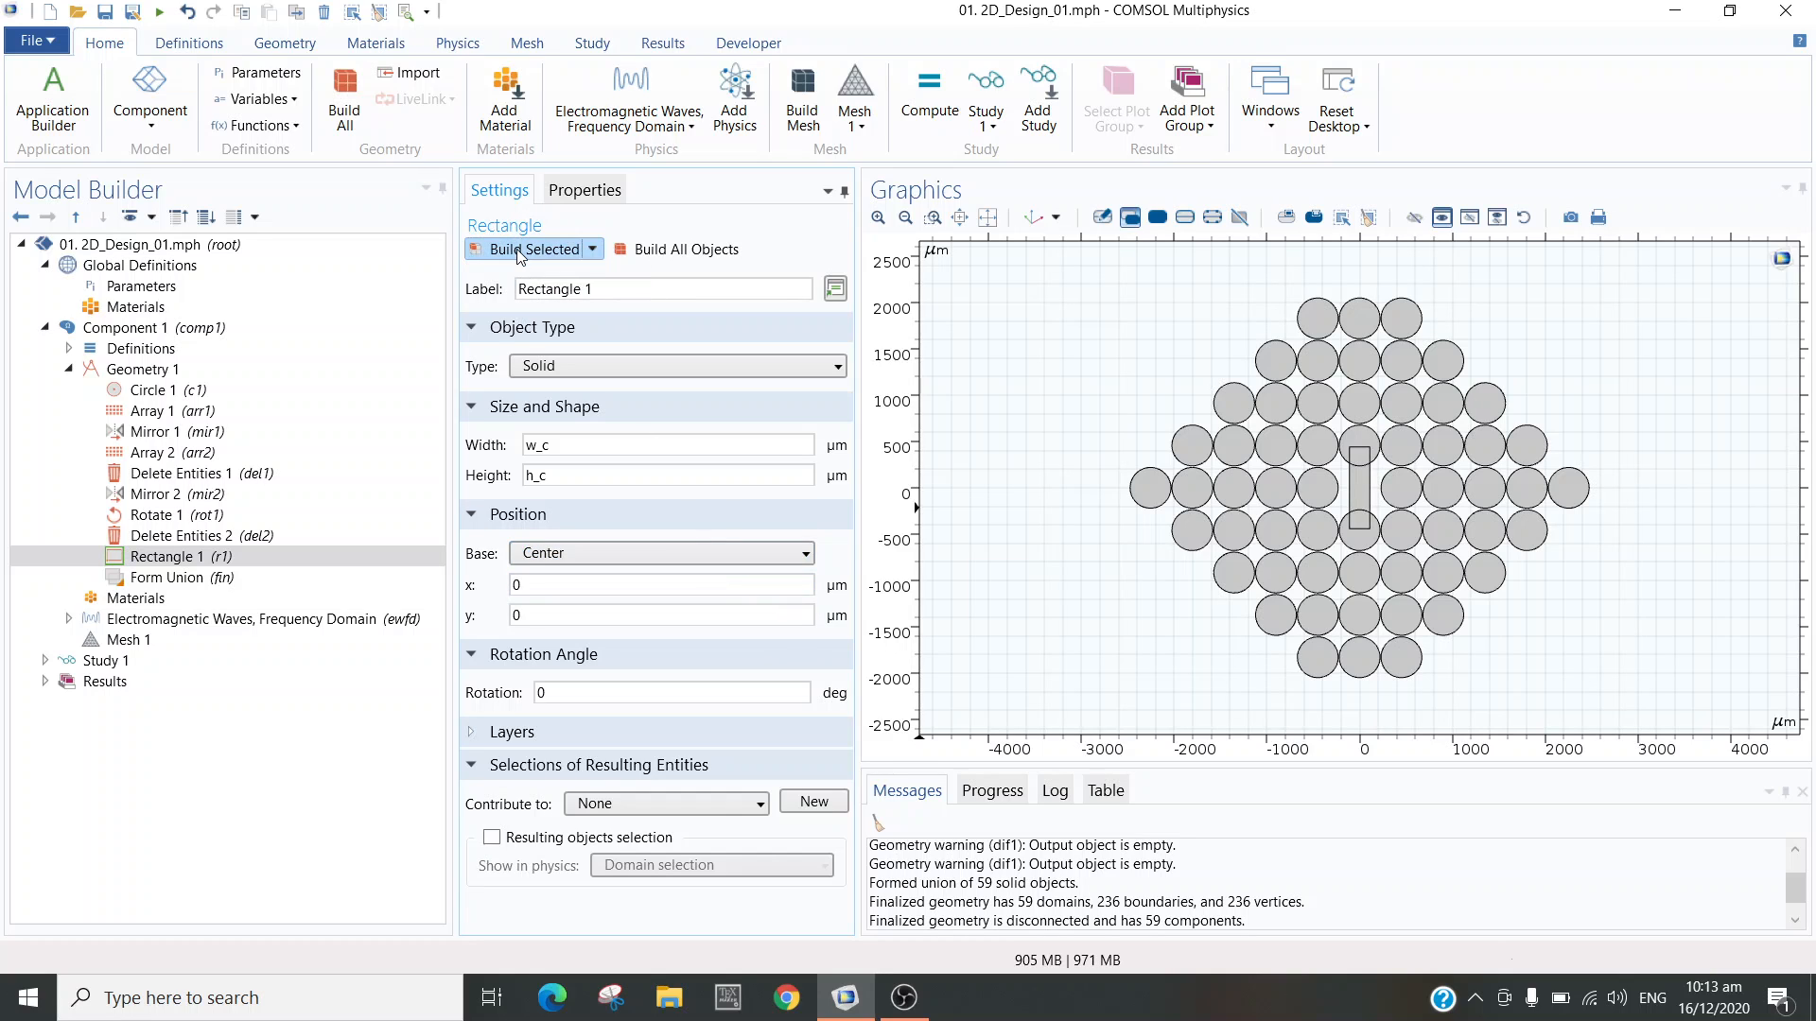
{"action": "right_click", "coordinate": [198, 374]}
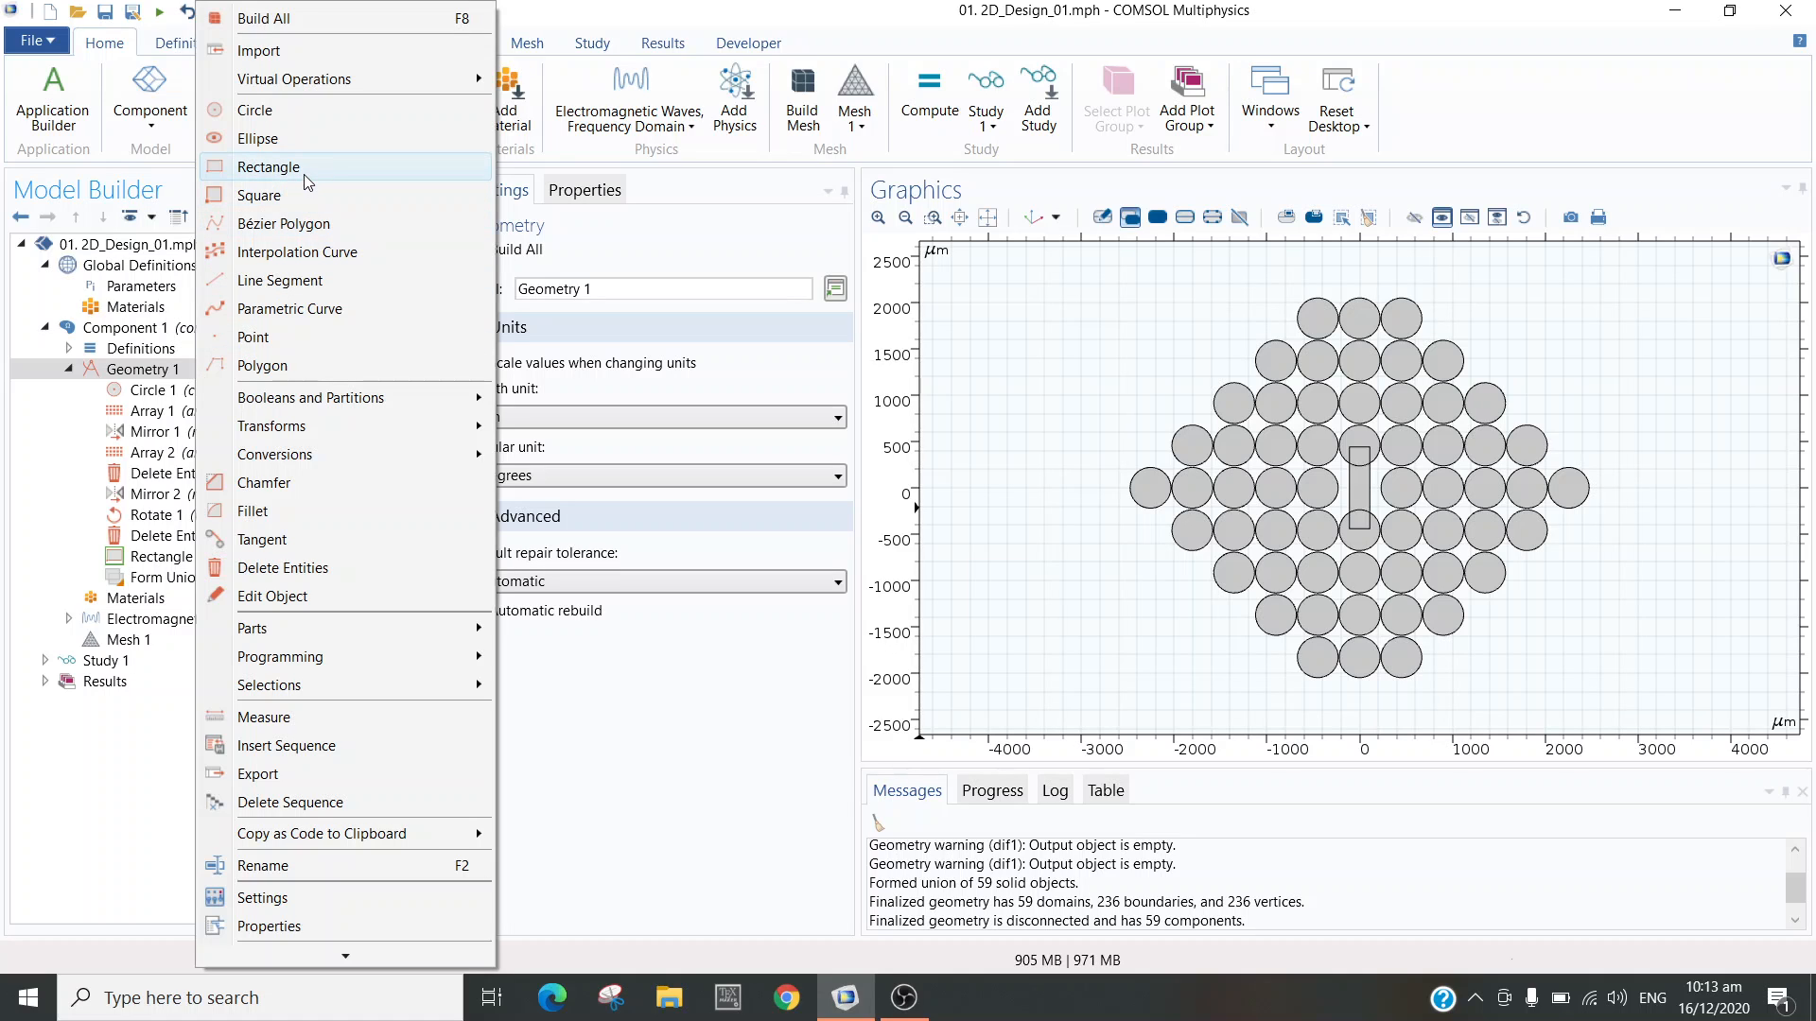
{"action": "left_click", "coordinate": [159, 368]}
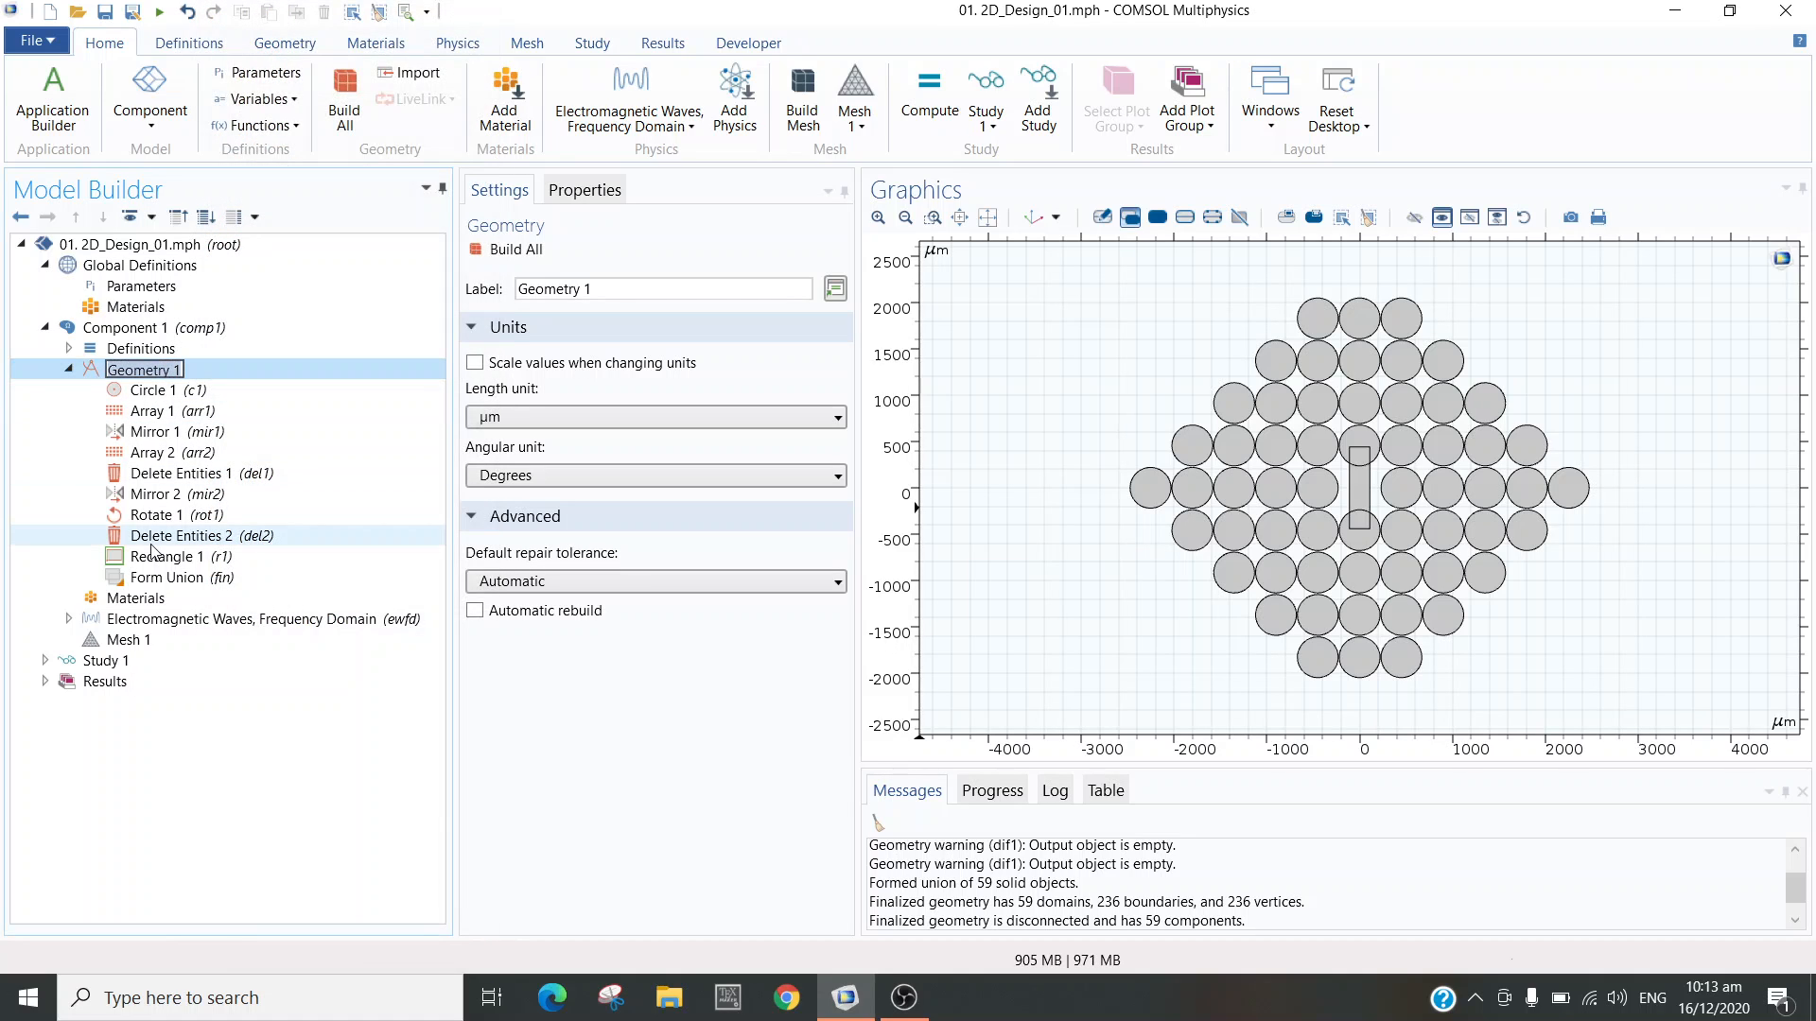
{"action": "left_click", "coordinate": [181, 564]}
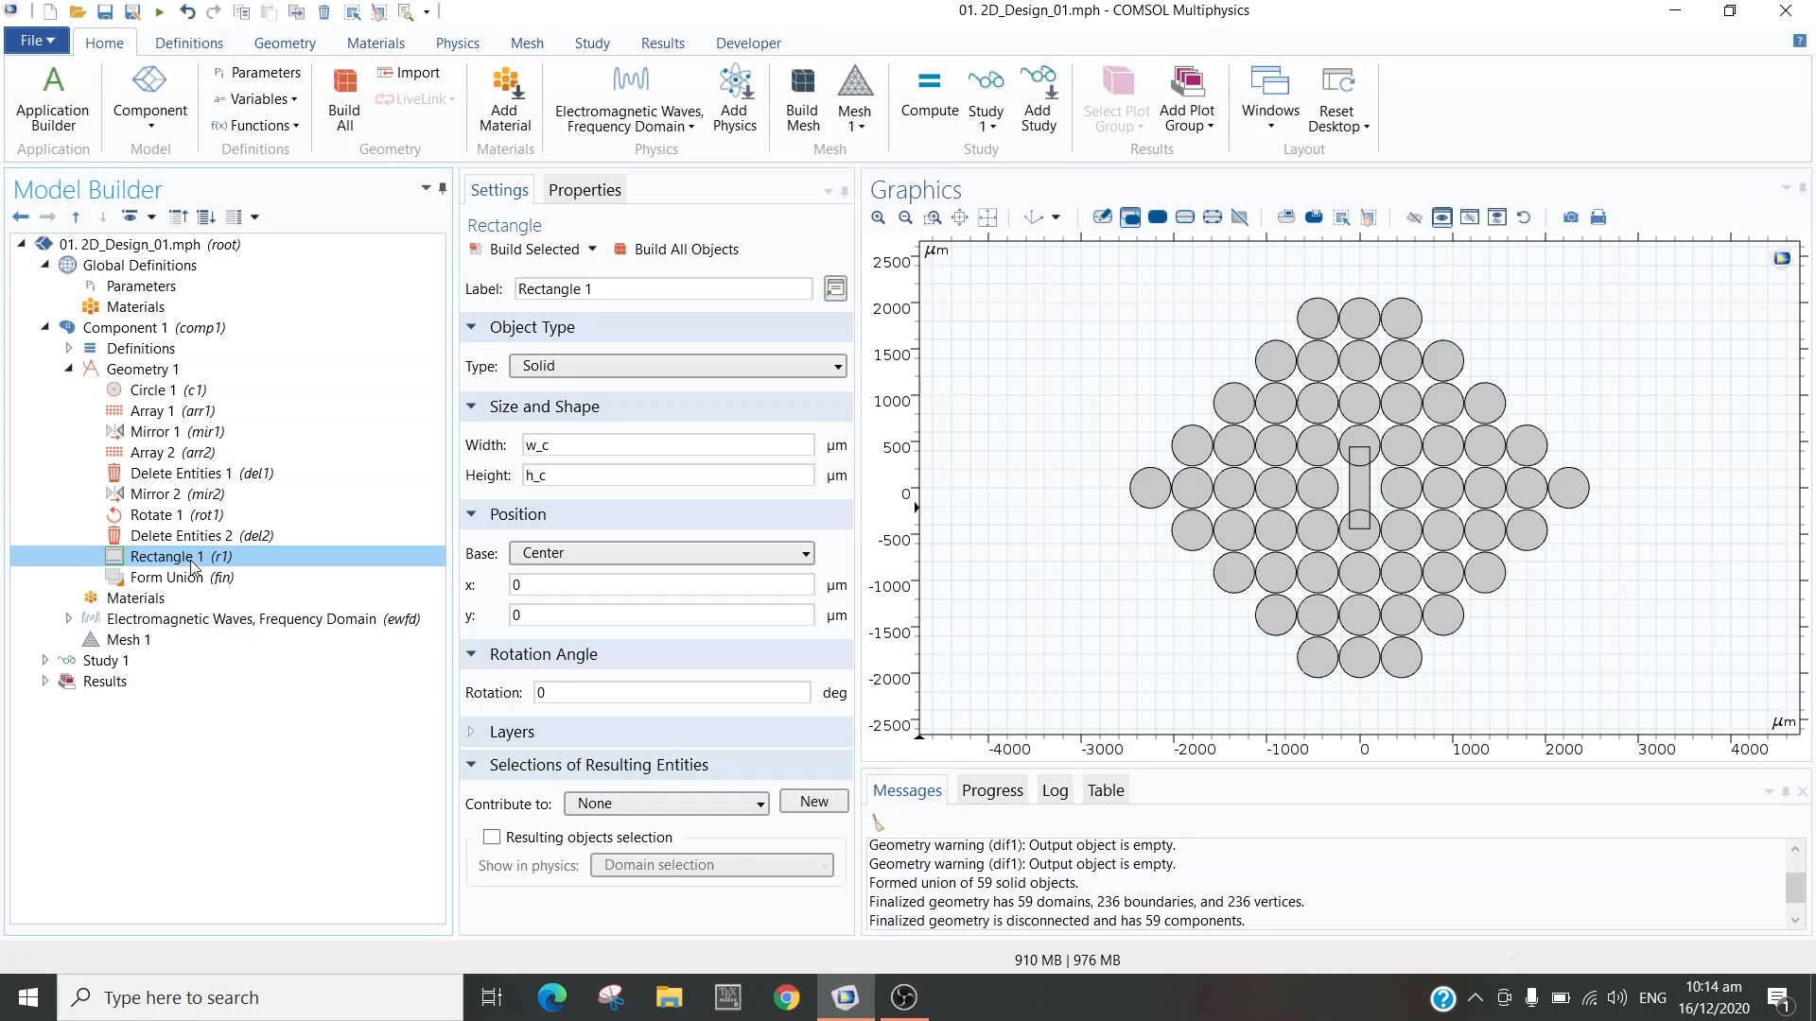
{"action": "right_click", "coordinate": [193, 561]}
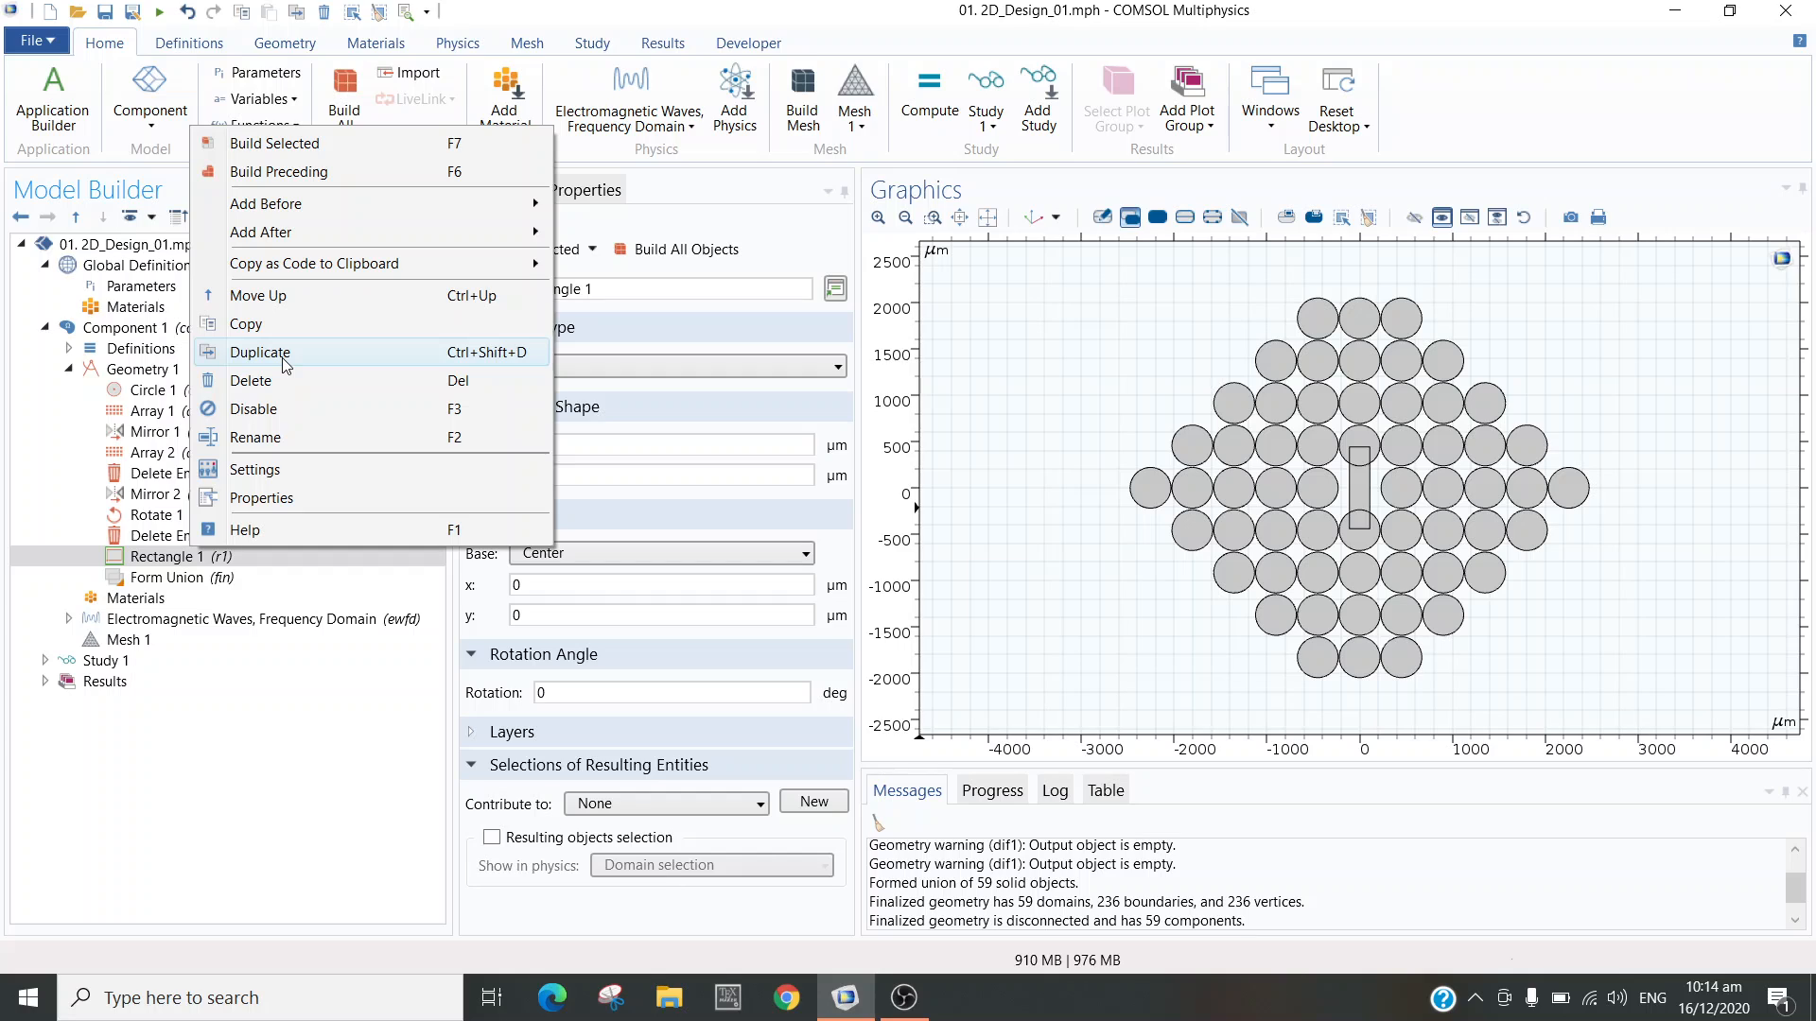
{"action": "left_click", "coordinate": [158, 561]}
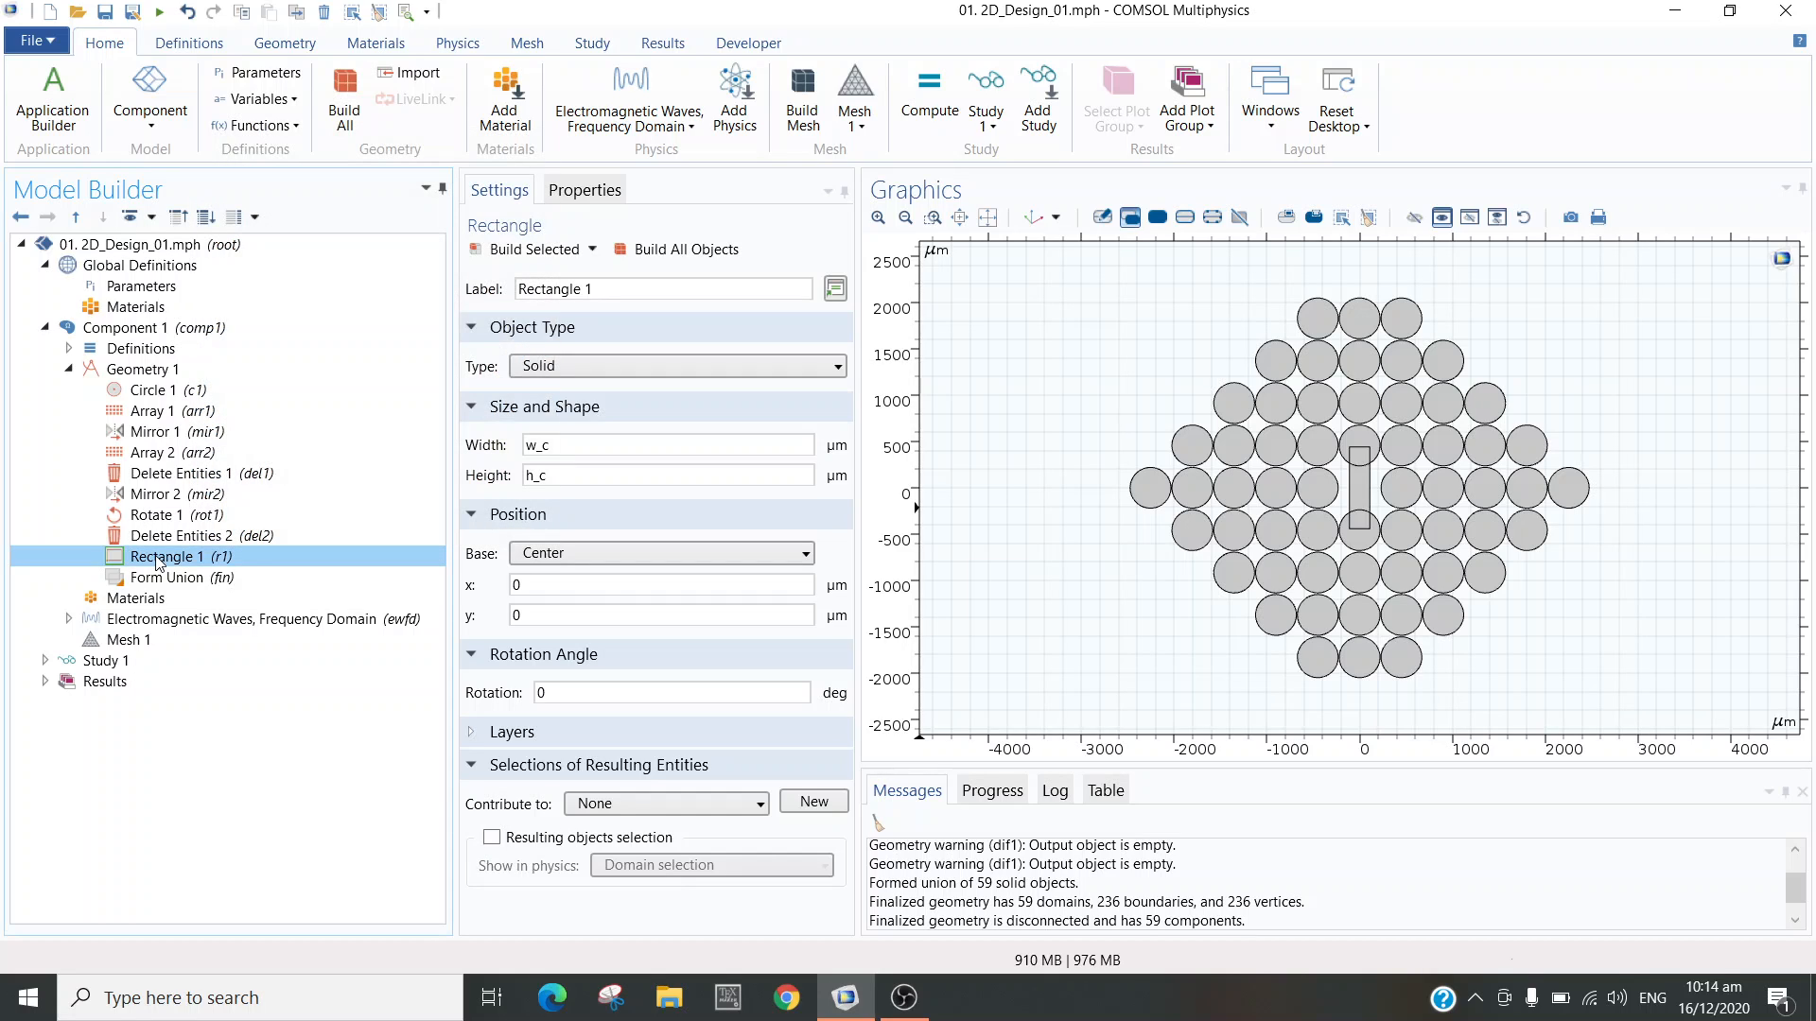
{"action": "left_click", "coordinate": [158, 560]}
{"action": "left_click", "coordinate": [263, 564]}
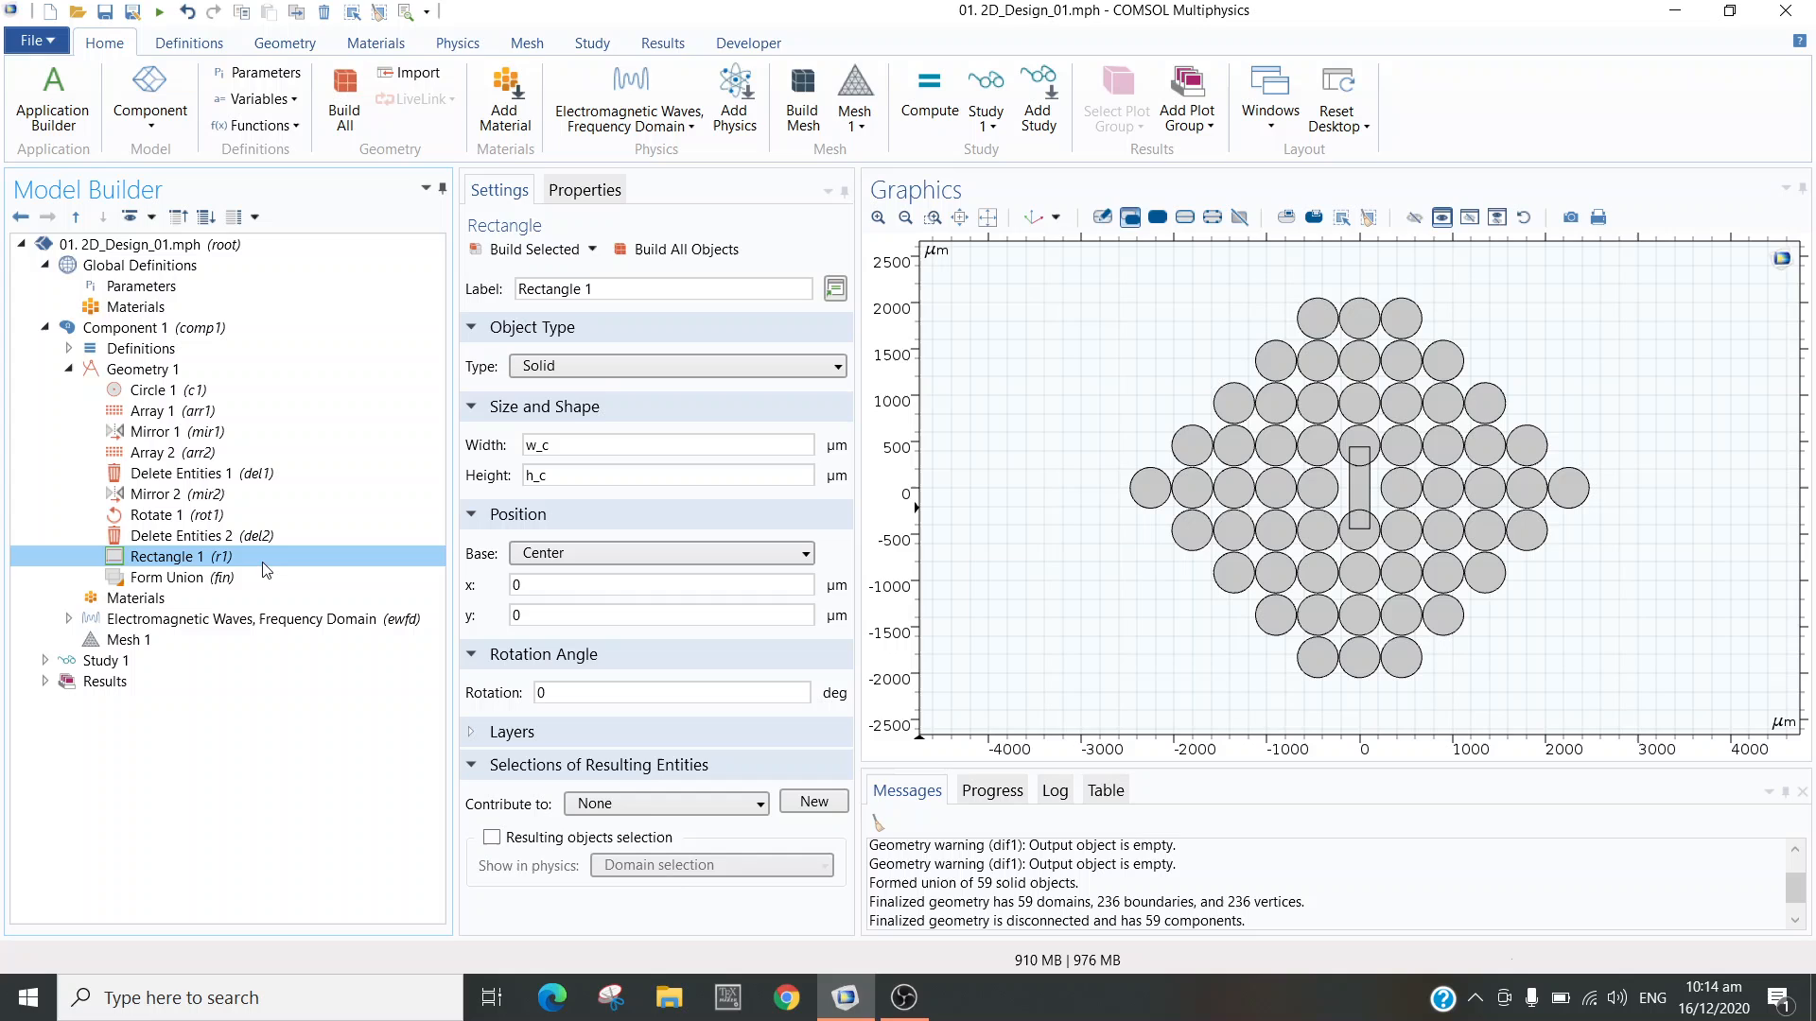
- Add a second rectangle to Geometry 1
{"action": "left_click", "coordinate": [212, 367]}
{"action": "right_click", "coordinate": [206, 367]}
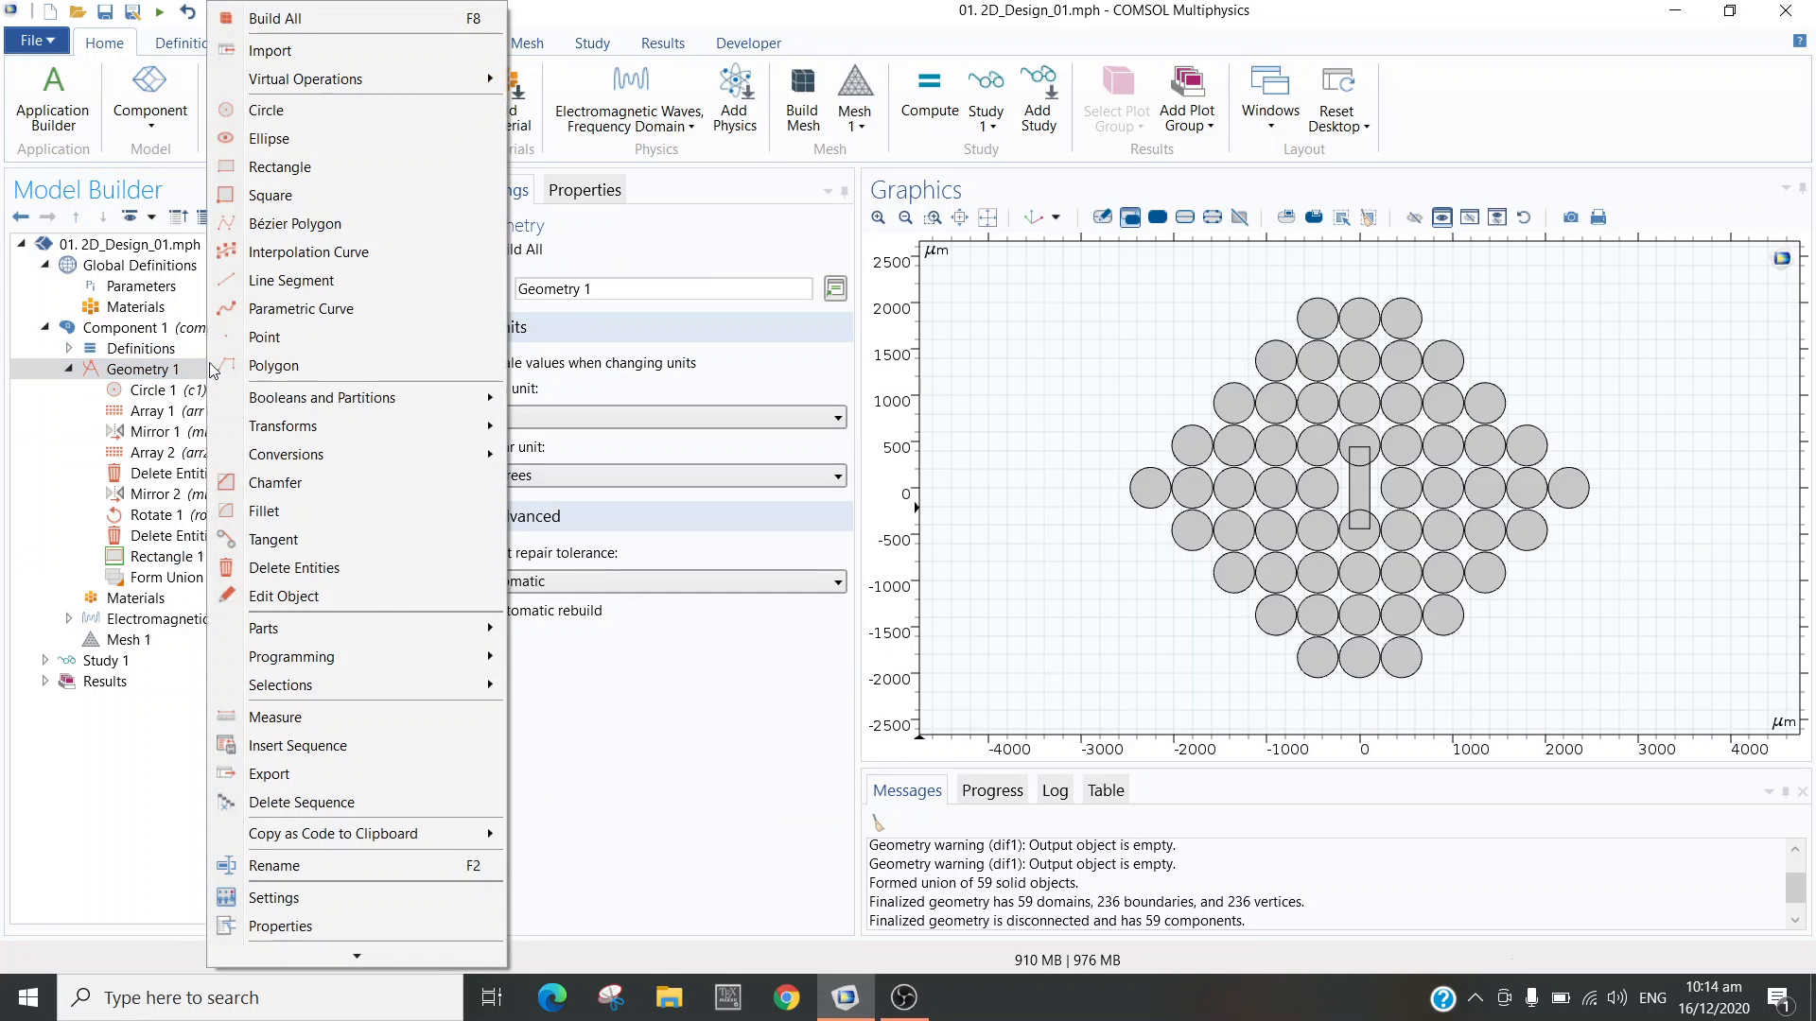
{"action": "left_click", "coordinate": [269, 168]}
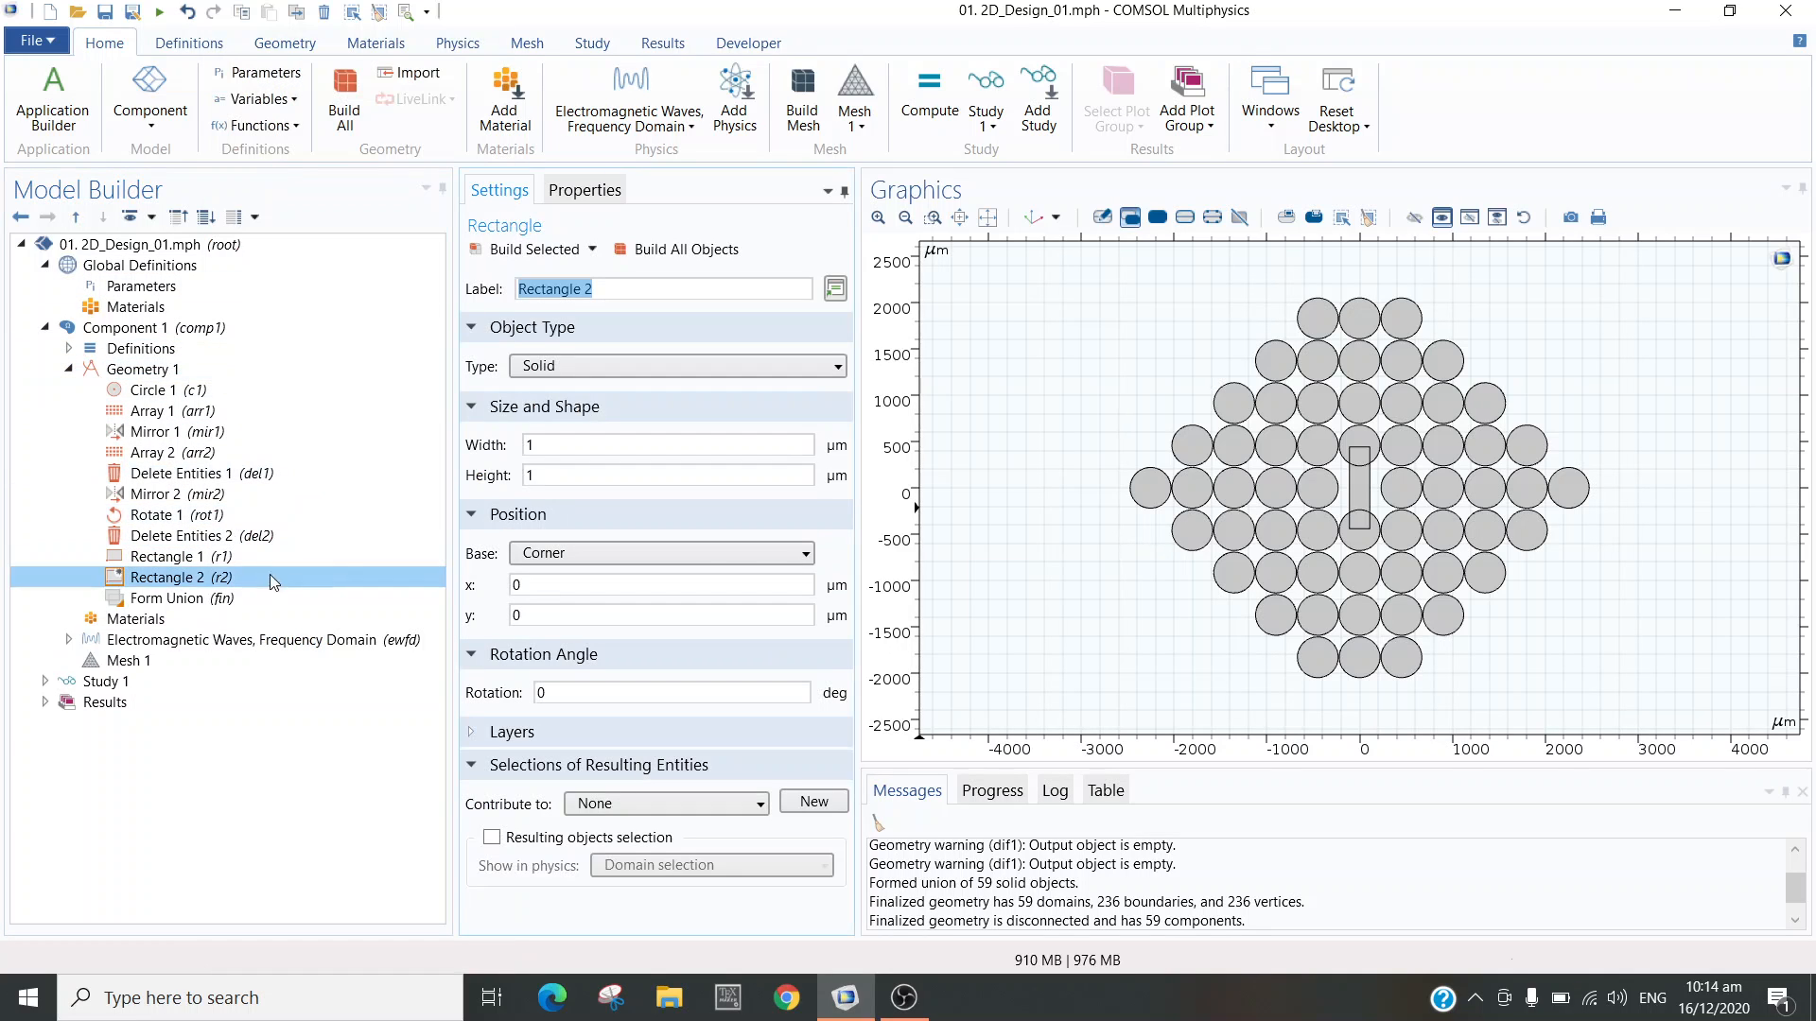
- Set Rectangle 2's width to h_c and its height to w_c
{"action": "double_click", "coordinate": [528, 446]}
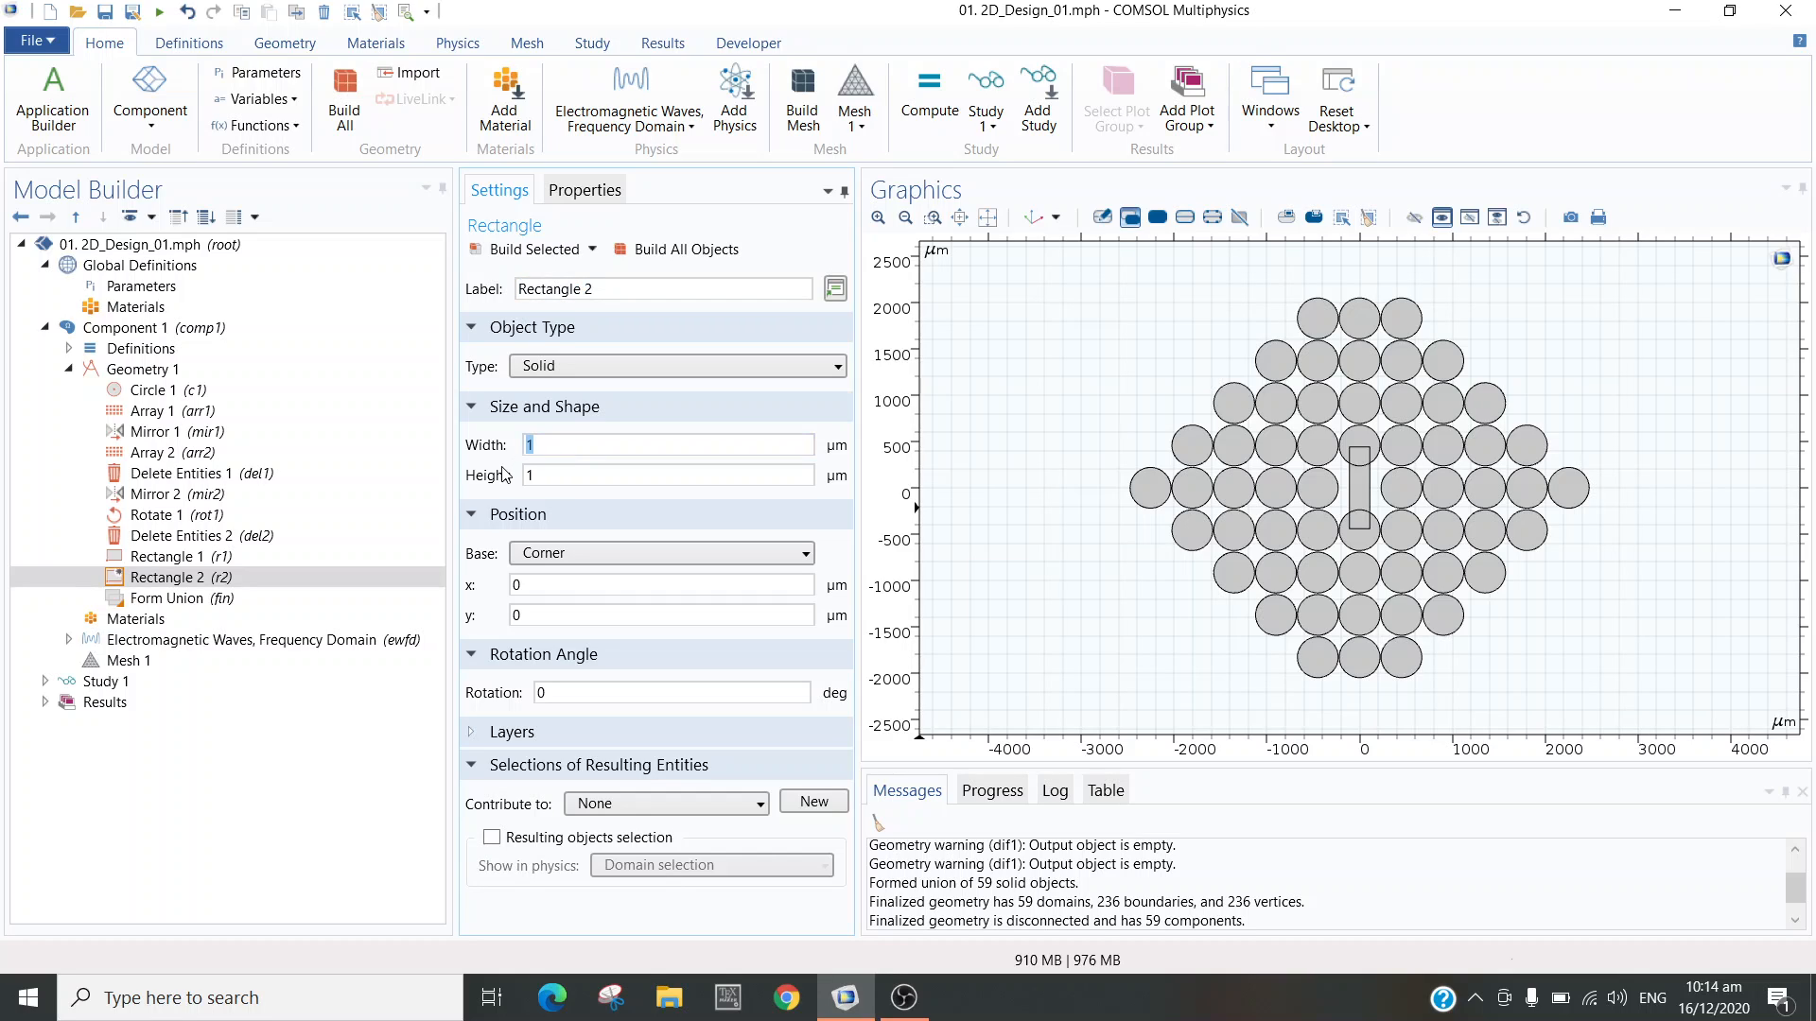
{"action": "type", "text": "h_c"}
{"action": "double_click", "coordinate": [528, 476]}
{"action": "type", "text": "w_c"}
- Set Rectangle 2's position base to Center and build it
{"action": "left_click", "coordinate": [573, 552]}
{"action": "left_click", "coordinate": [578, 582]}
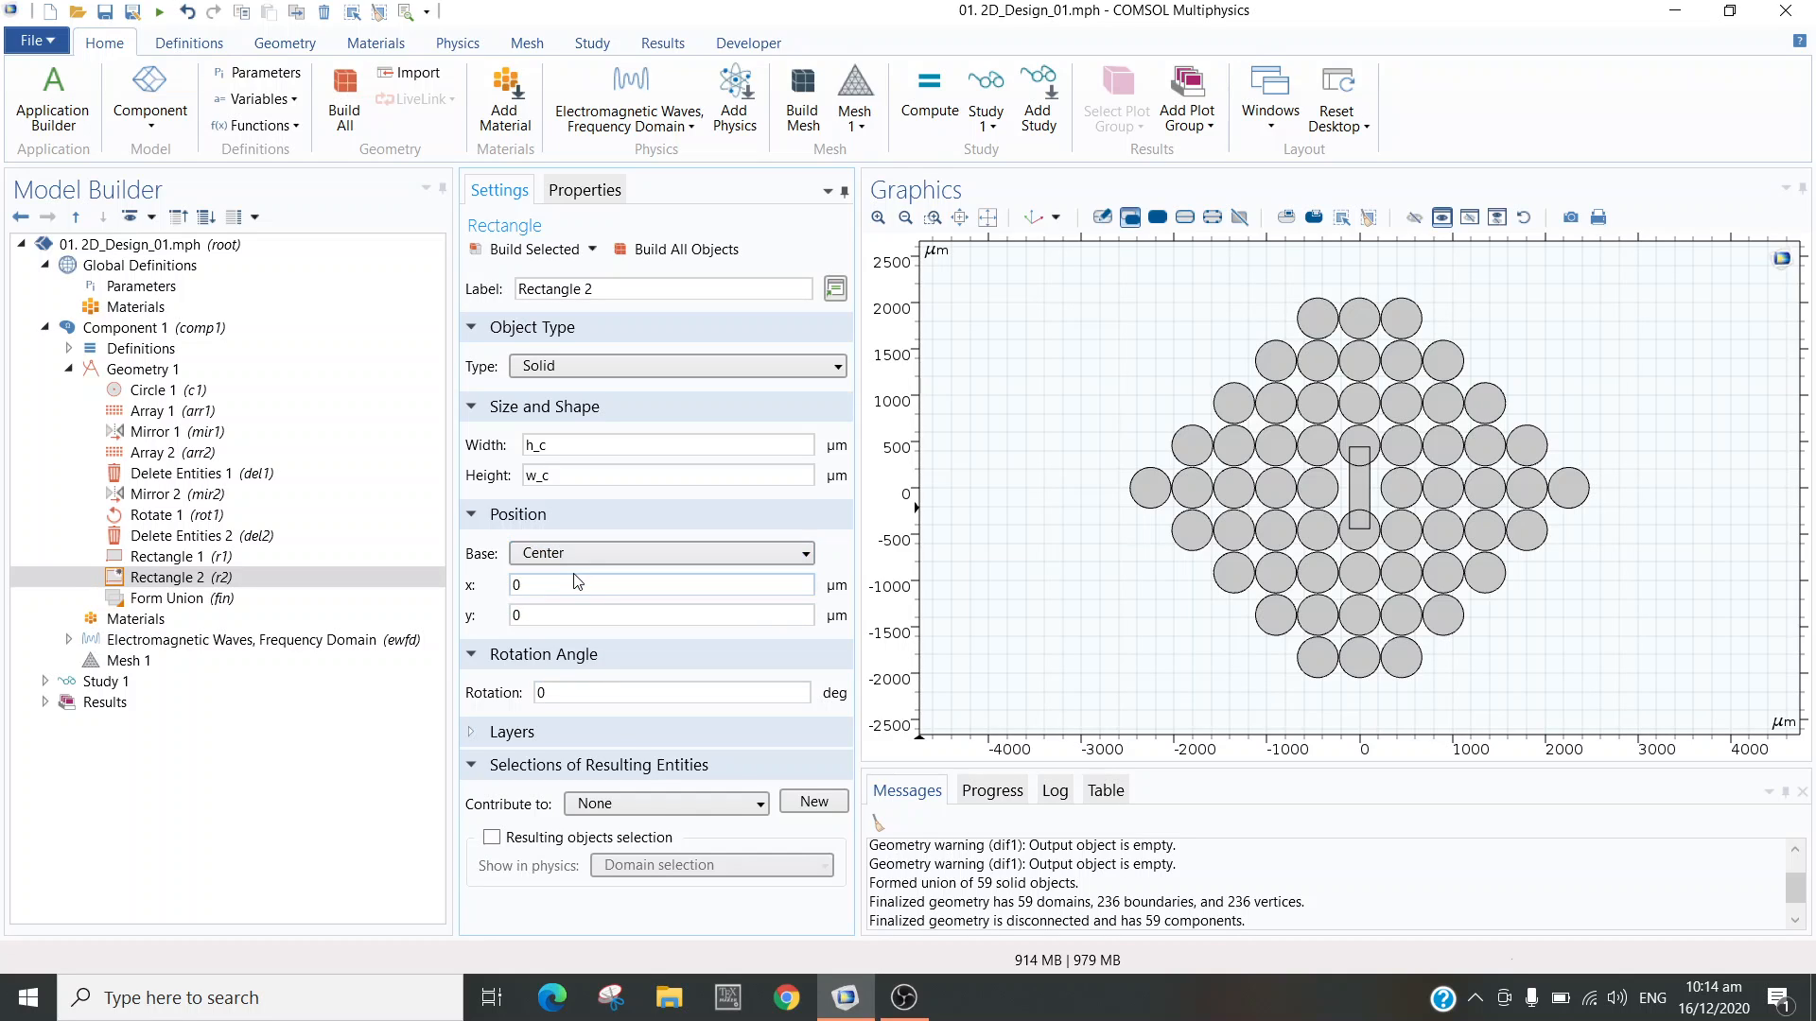
{"action": "left_click", "coordinate": [517, 253]}
- Set Rectangle 2's width to w_c, its height to h_c and its rotation angle to 90 degrees
{"action": "left_click_drag", "start_coordinate": [564, 448], "coordinate": [514, 446]}
{"action": "type", "text": "w"}
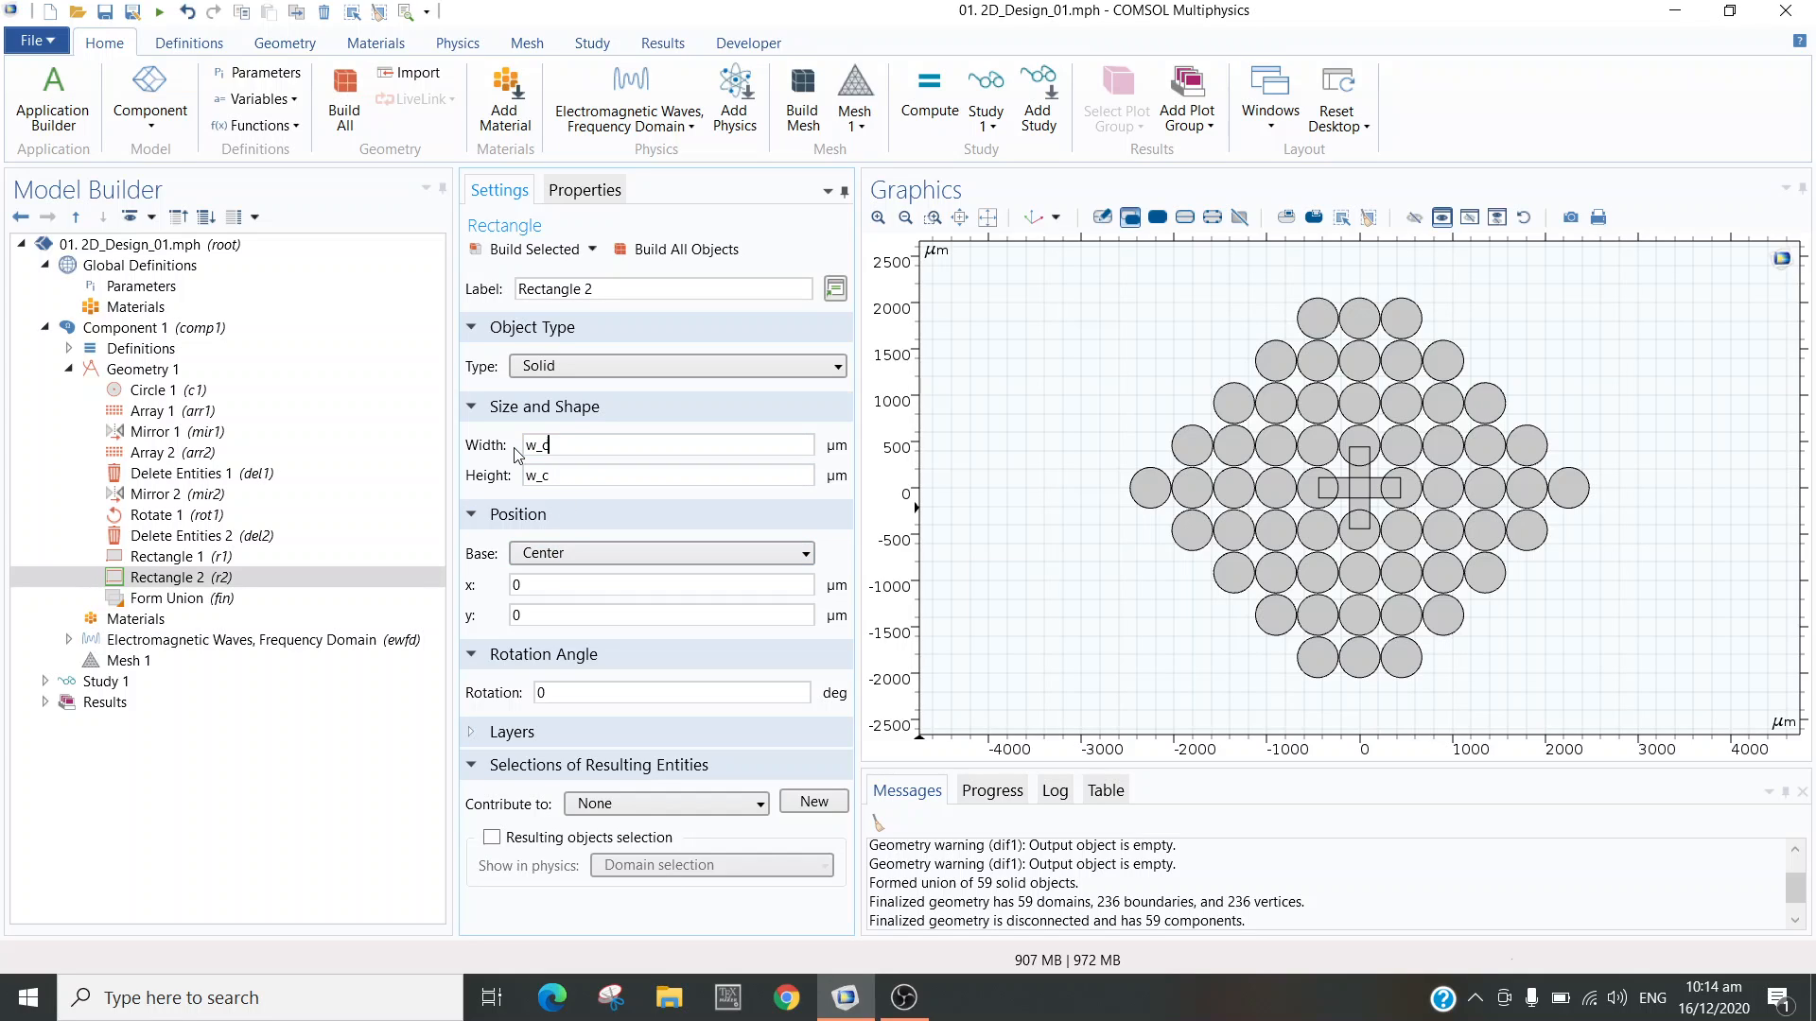
{"action": "left_click_drag", "start_coordinate": [554, 476], "coordinate": [519, 476]}
{"action": "type", "text": "h_c"}
{"action": "key", "text": "BackSpace"}
{"action": "type", "text": "90"}
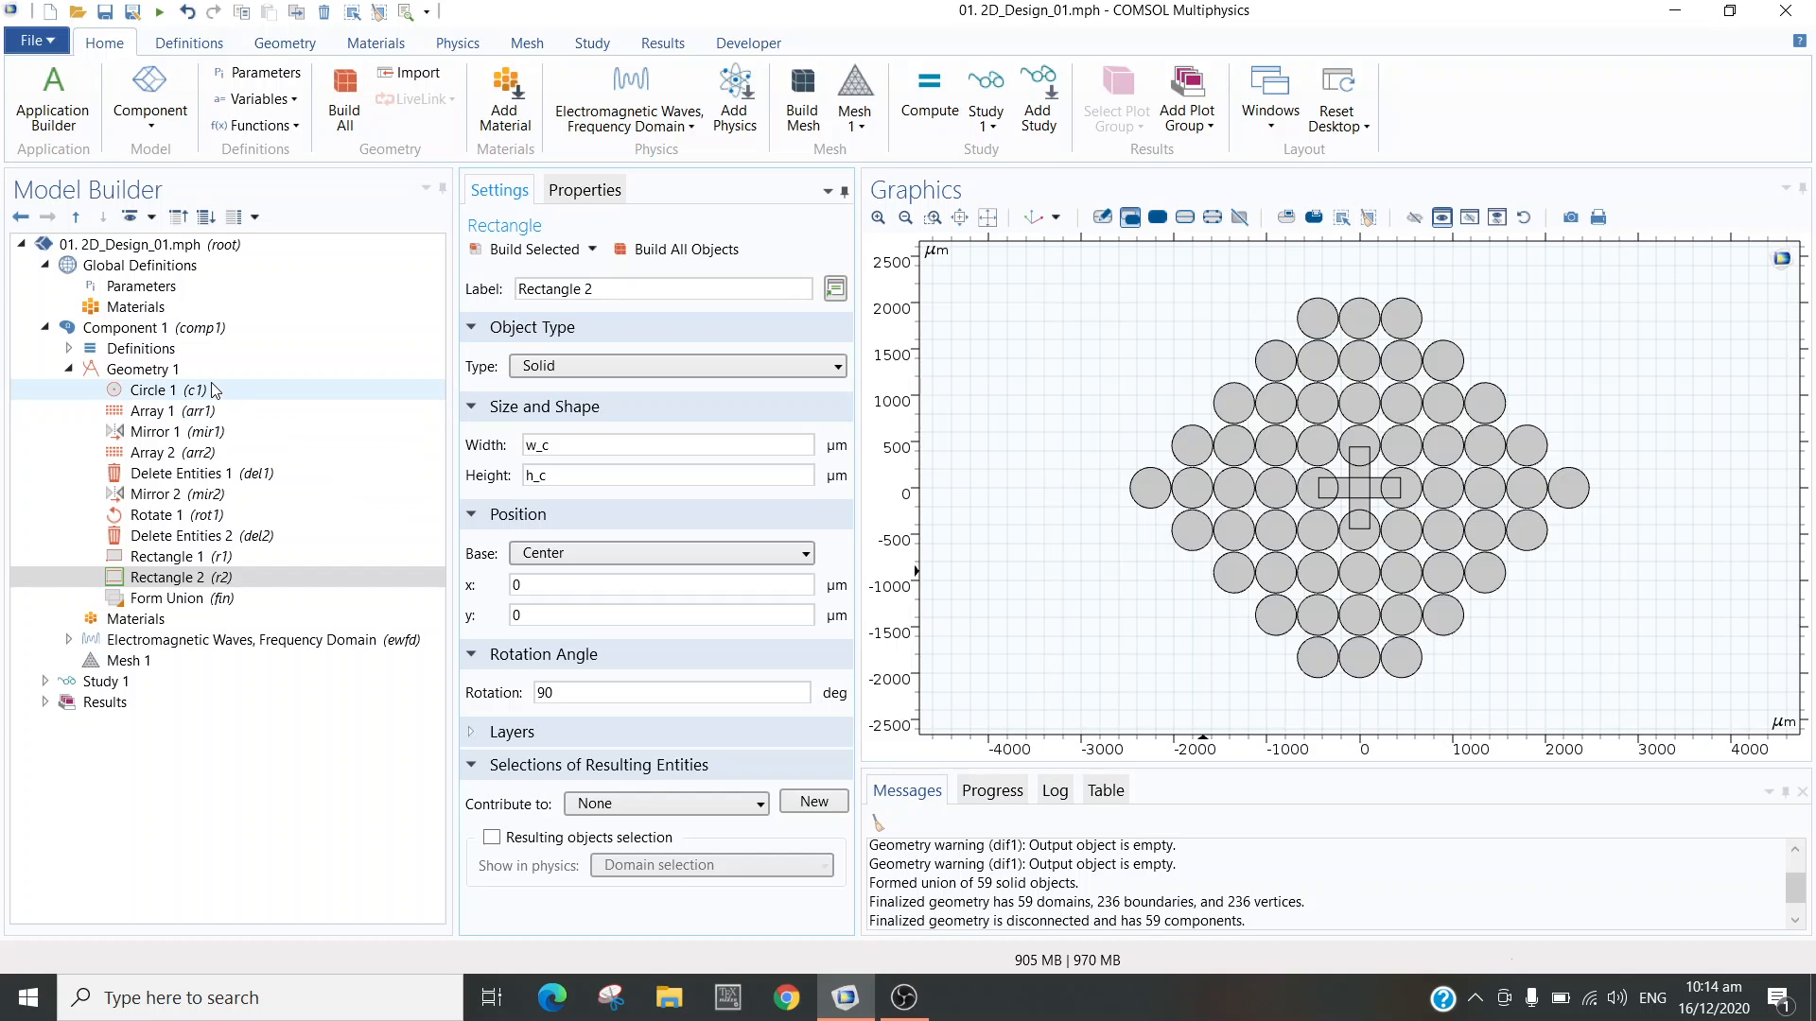
{"action": "left_click", "coordinate": [141, 369]}
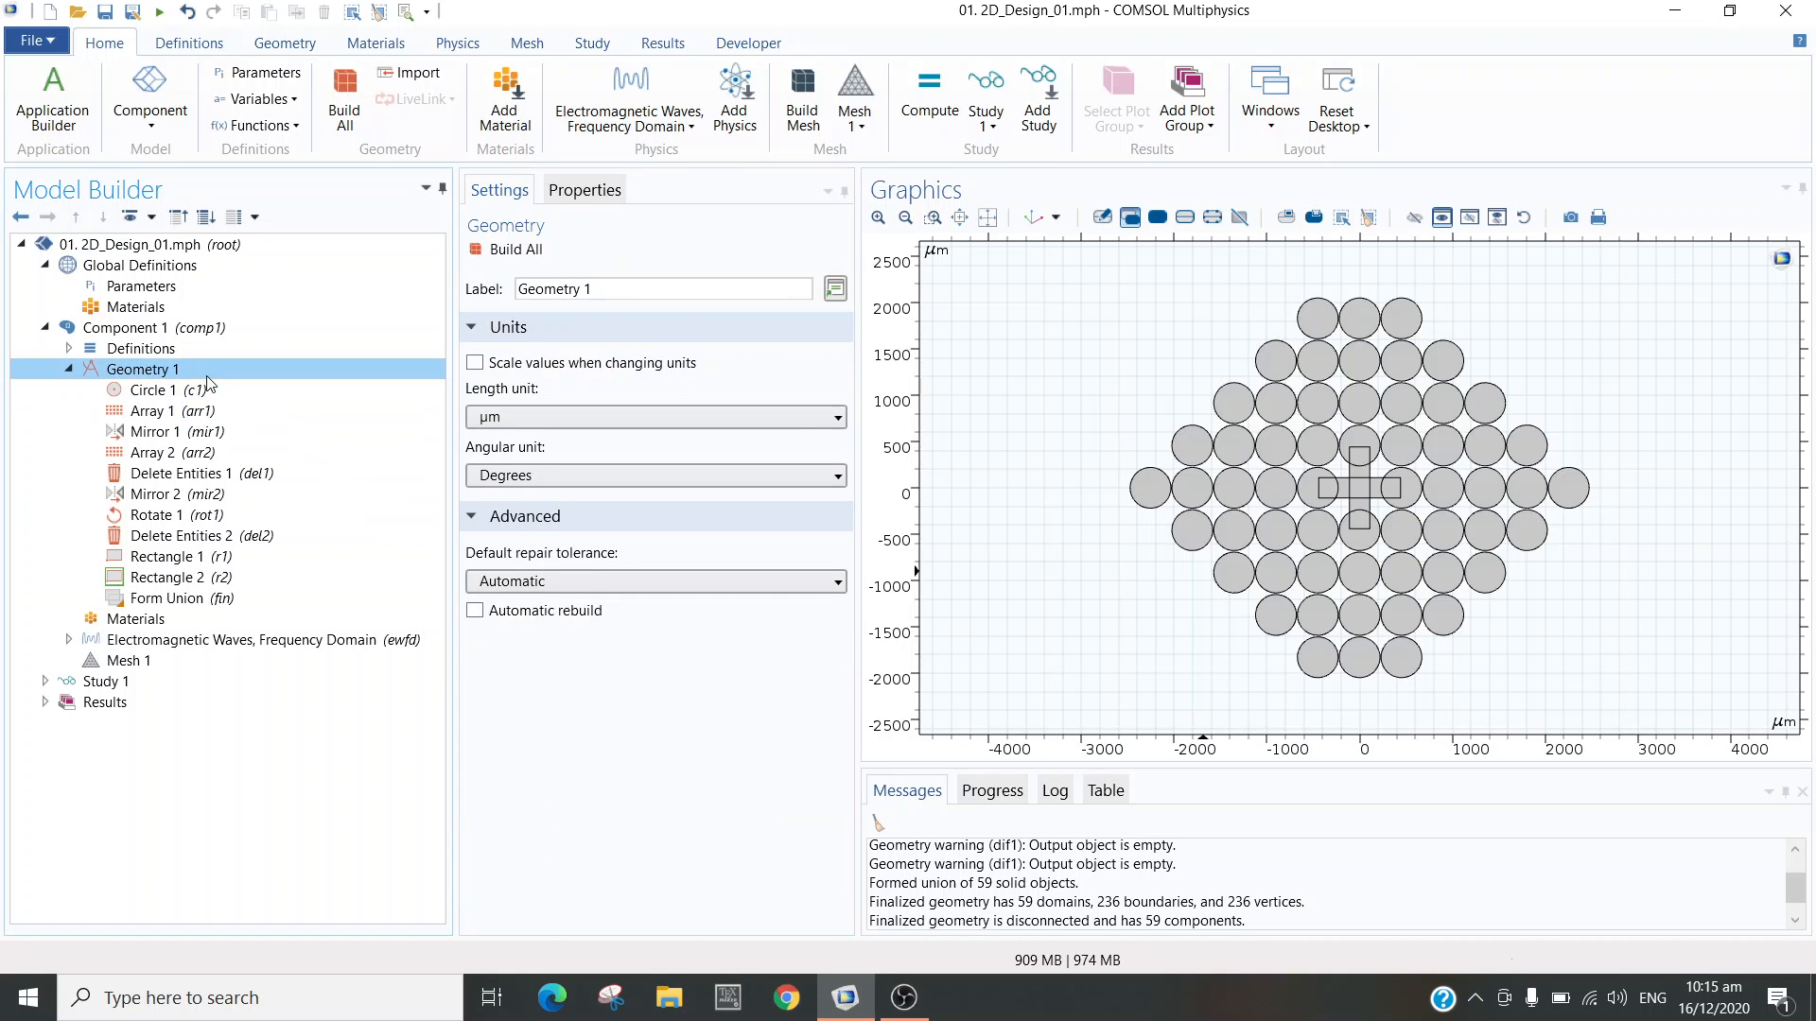
{"action": "right_click", "coordinate": [209, 382]}
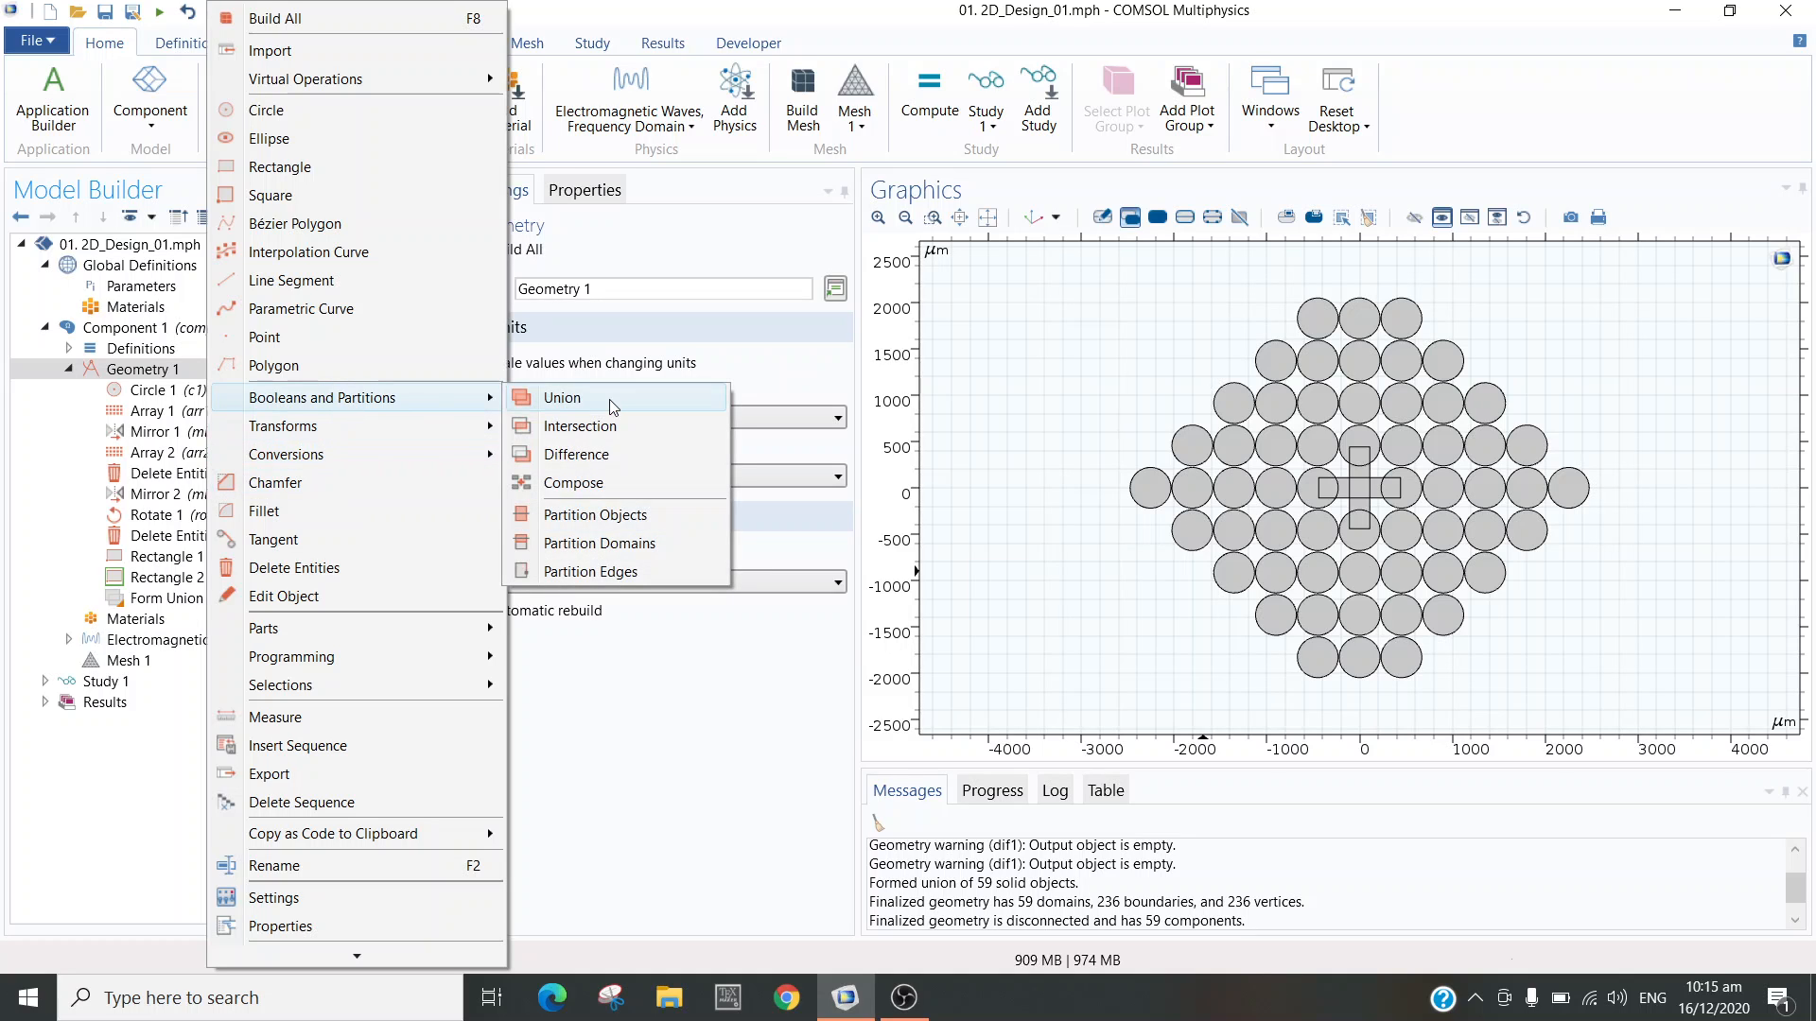
{"action": "left_click", "coordinate": [613, 406]}
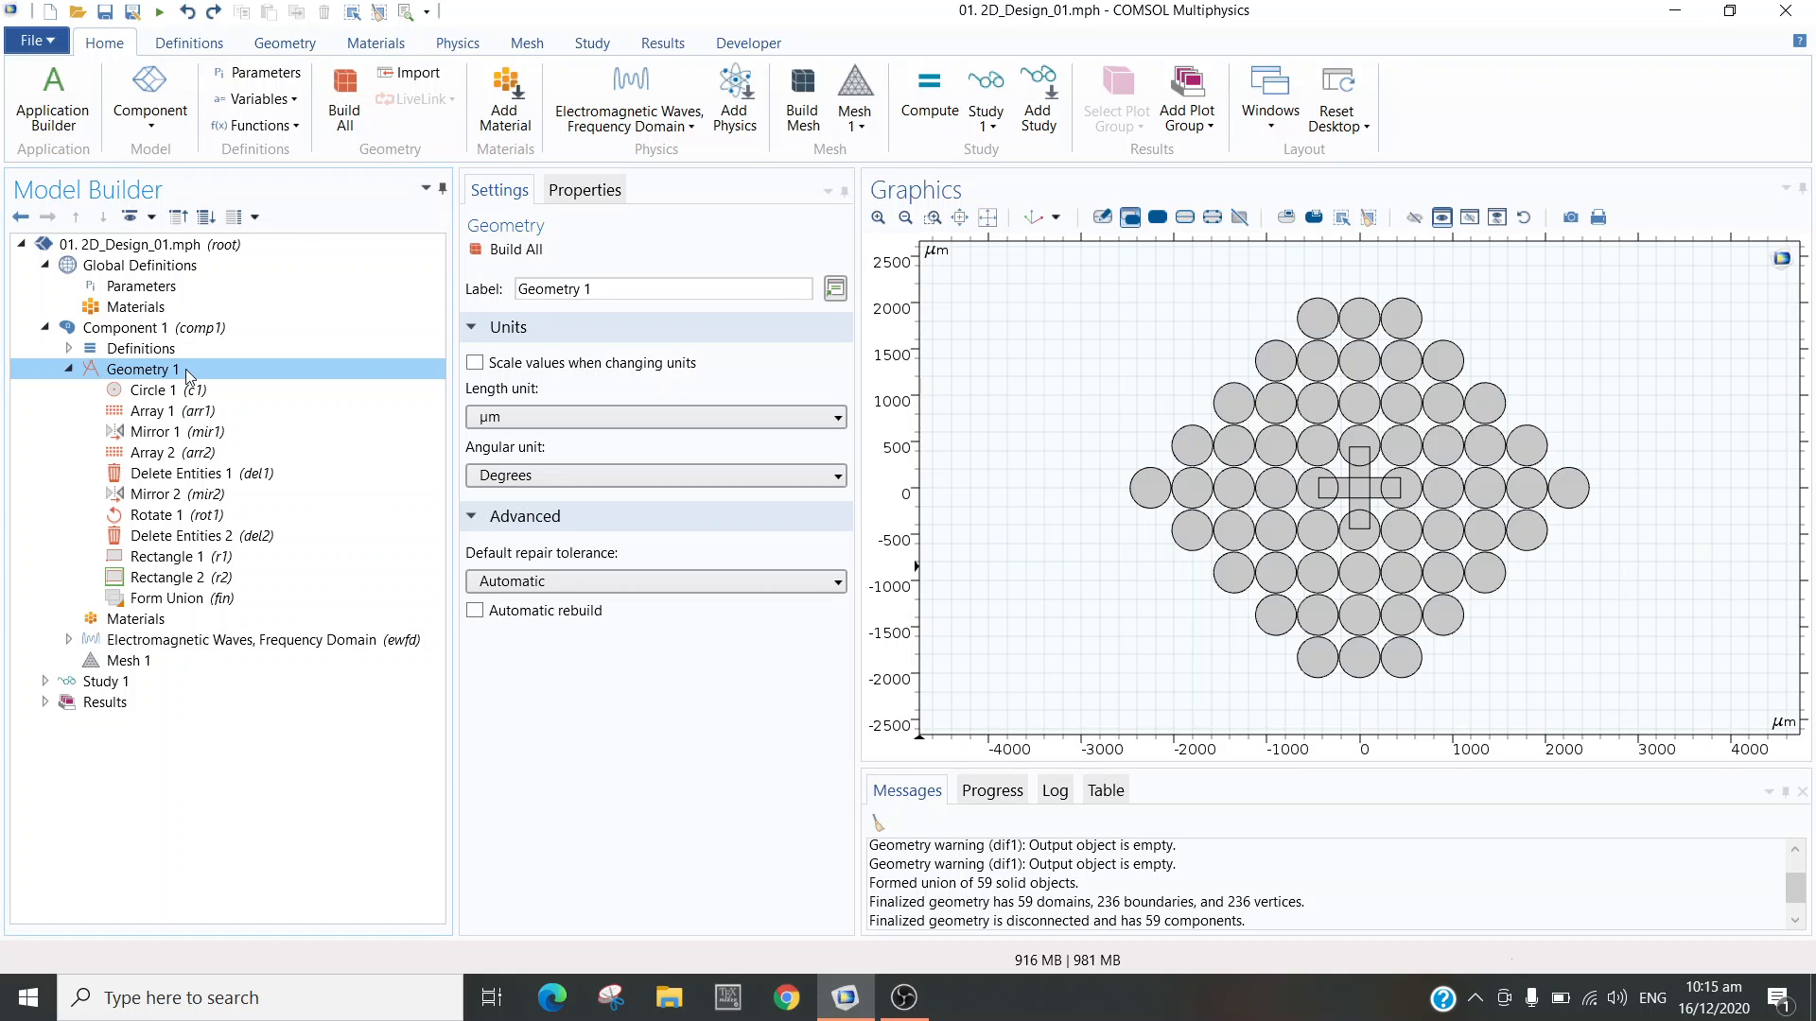
- Add a Union to Geometry 1 with both rectangles and the four circles they overlap as input objects
{"action": "right_click", "coordinate": [186, 371]}
{"action": "mouse_move", "coordinate": [269, 398]}
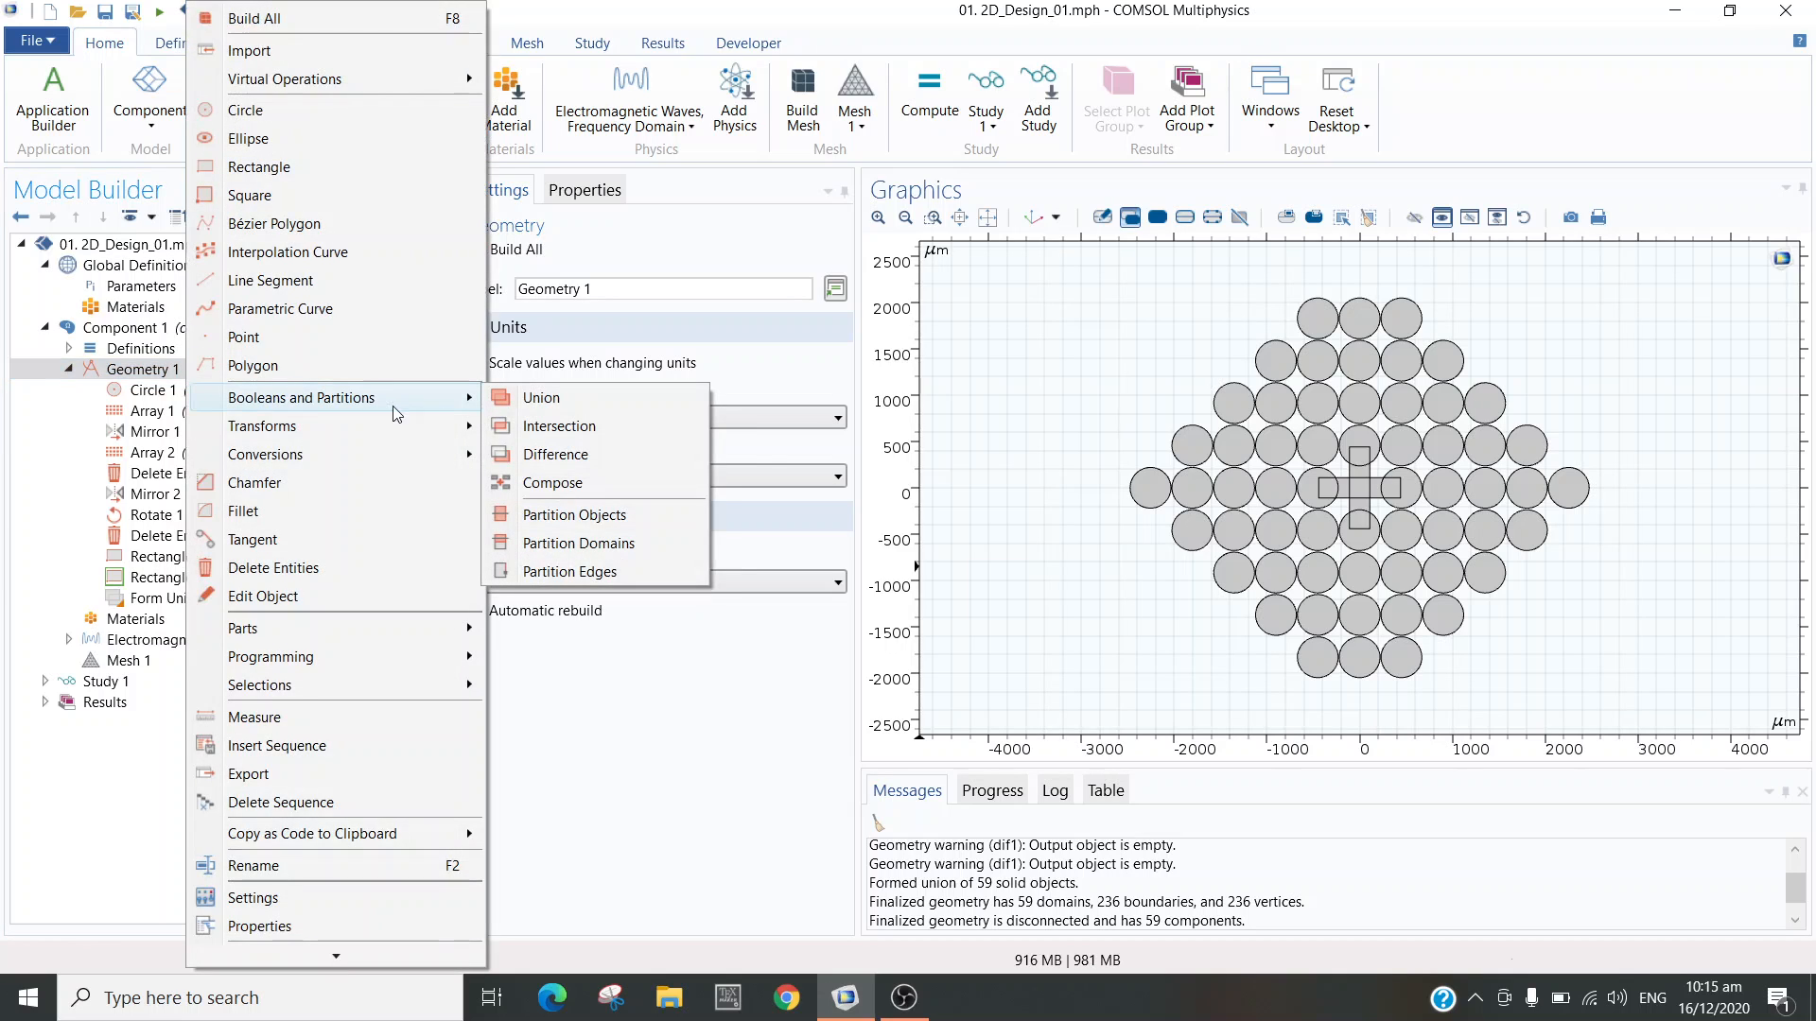
{"action": "left_click", "coordinate": [668, 408]}
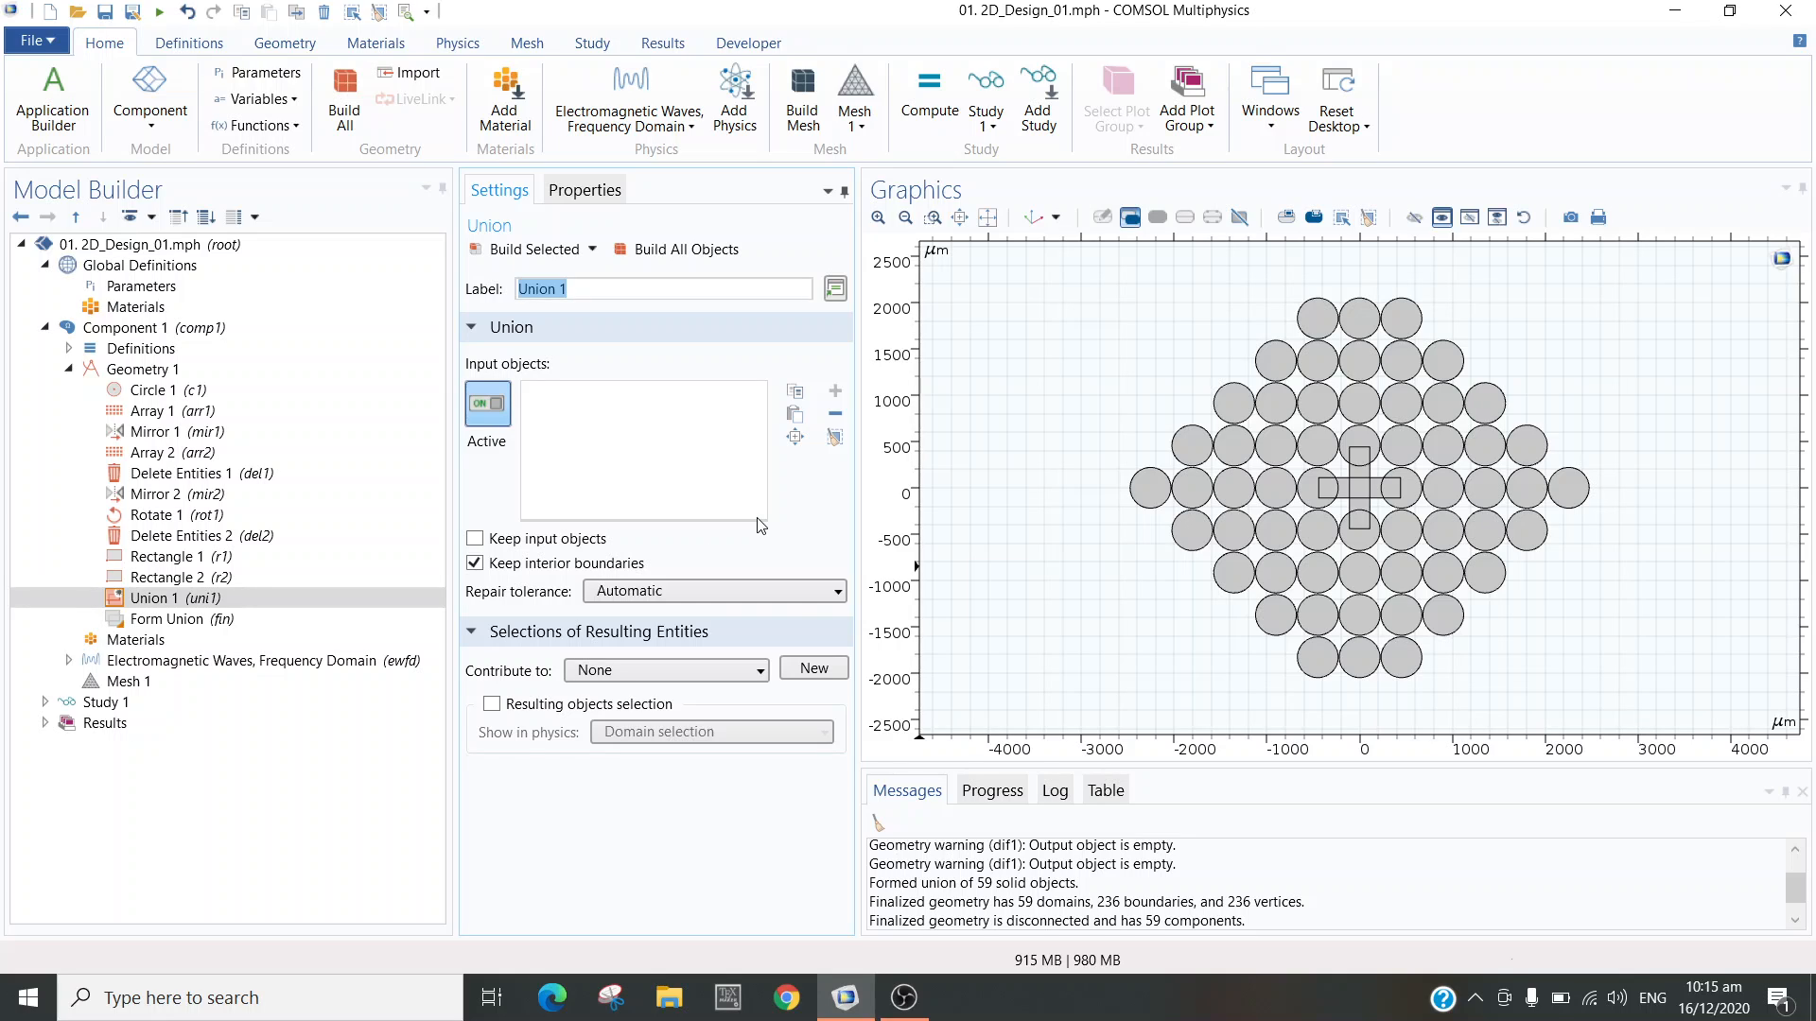
{"action": "left_click", "coordinate": [1368, 452]}
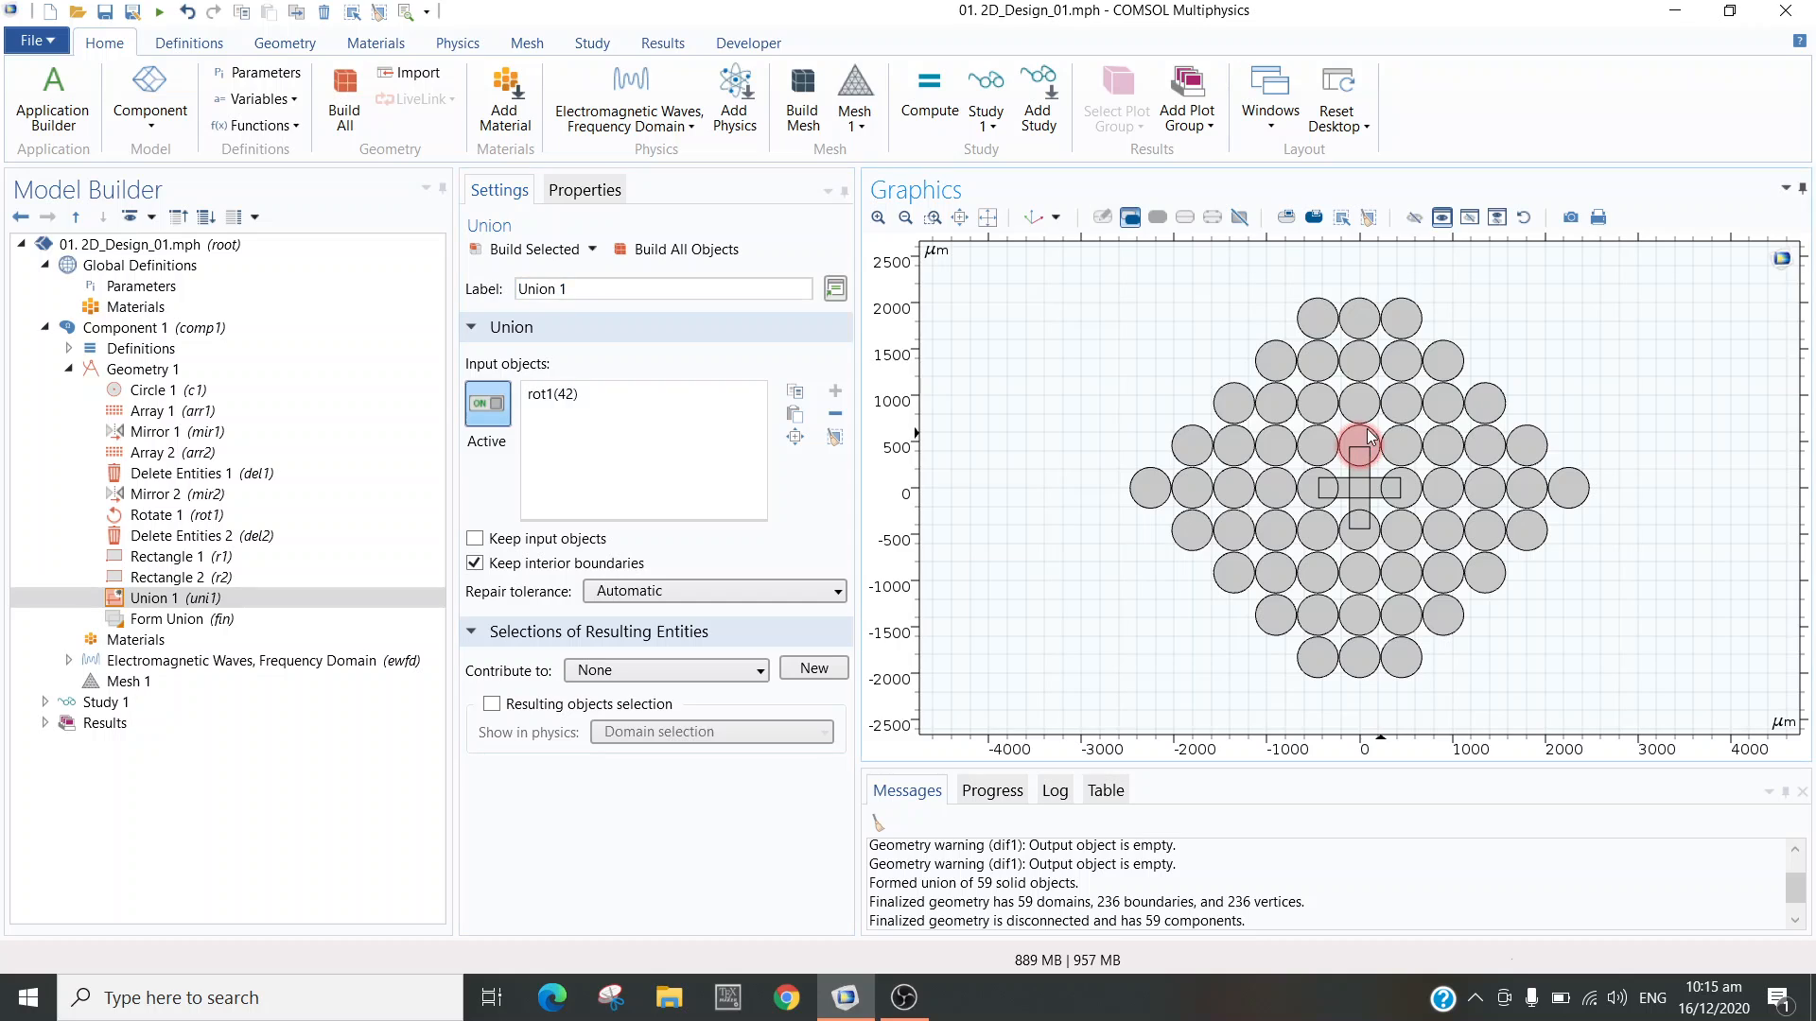
{"action": "left_click", "coordinate": [1359, 506]}
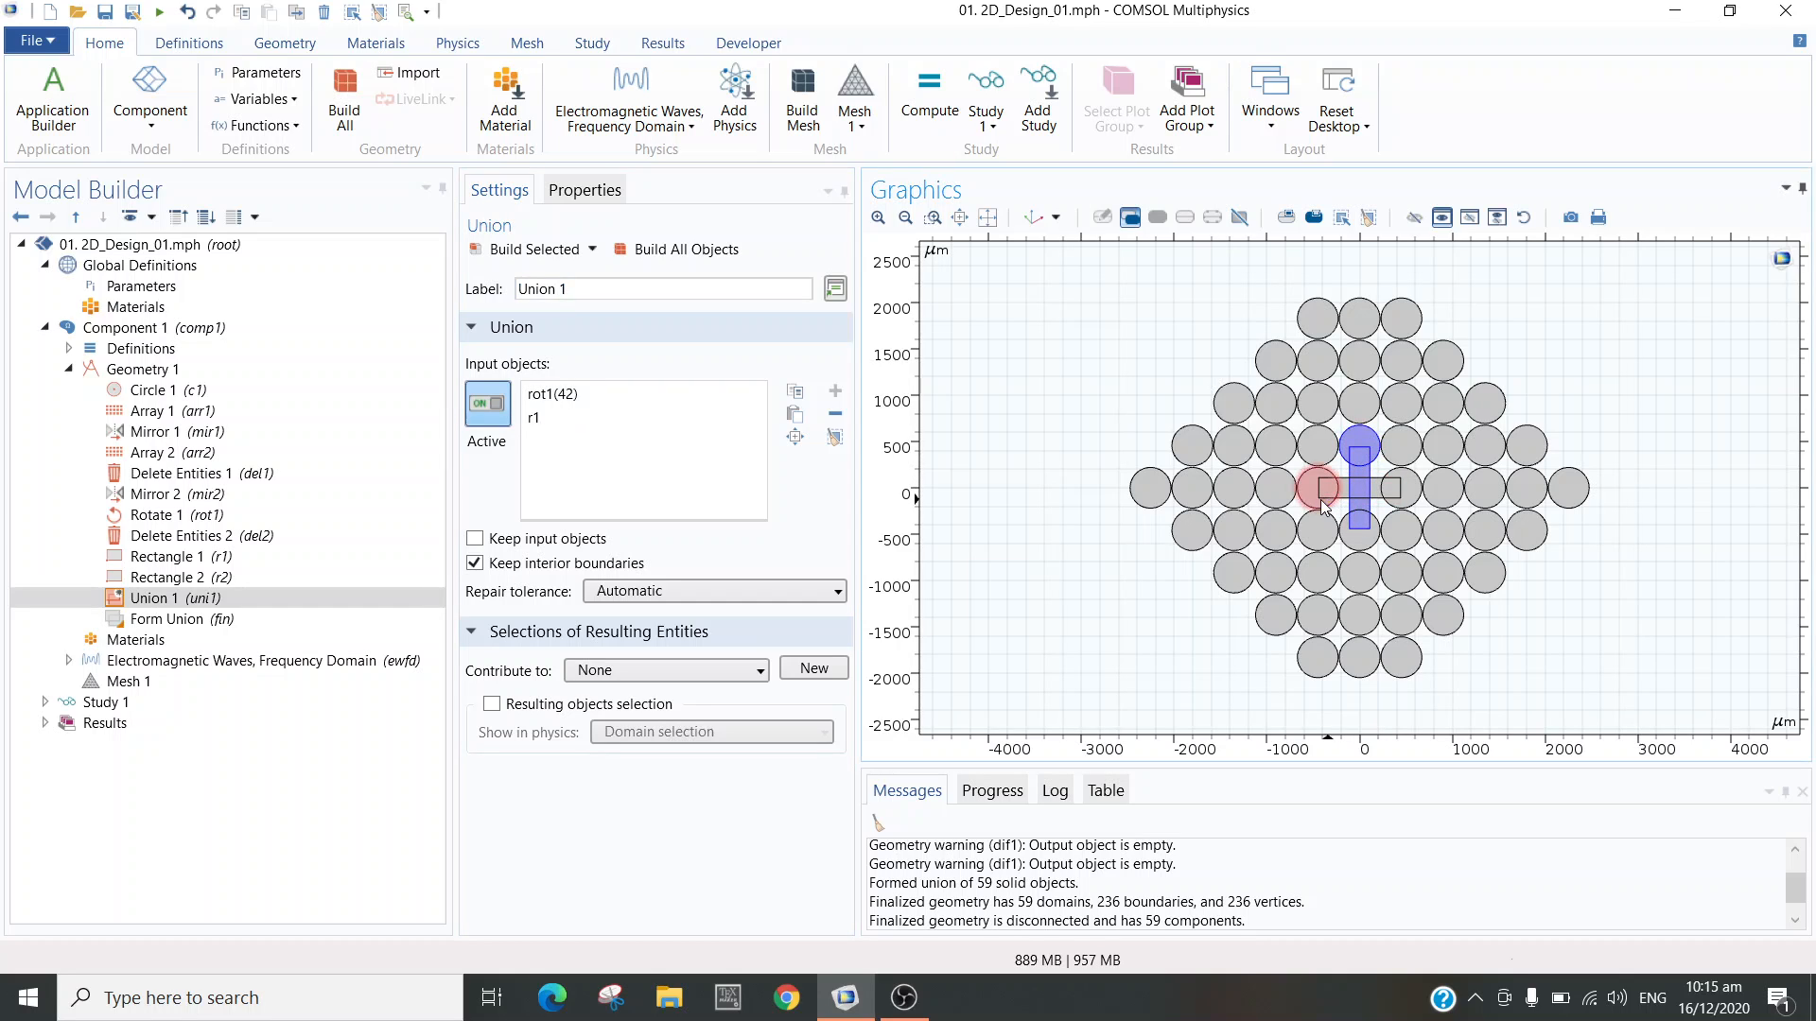
{"action": "left_click", "coordinate": [1325, 506]}
{"action": "left_click", "coordinate": [1343, 494]}
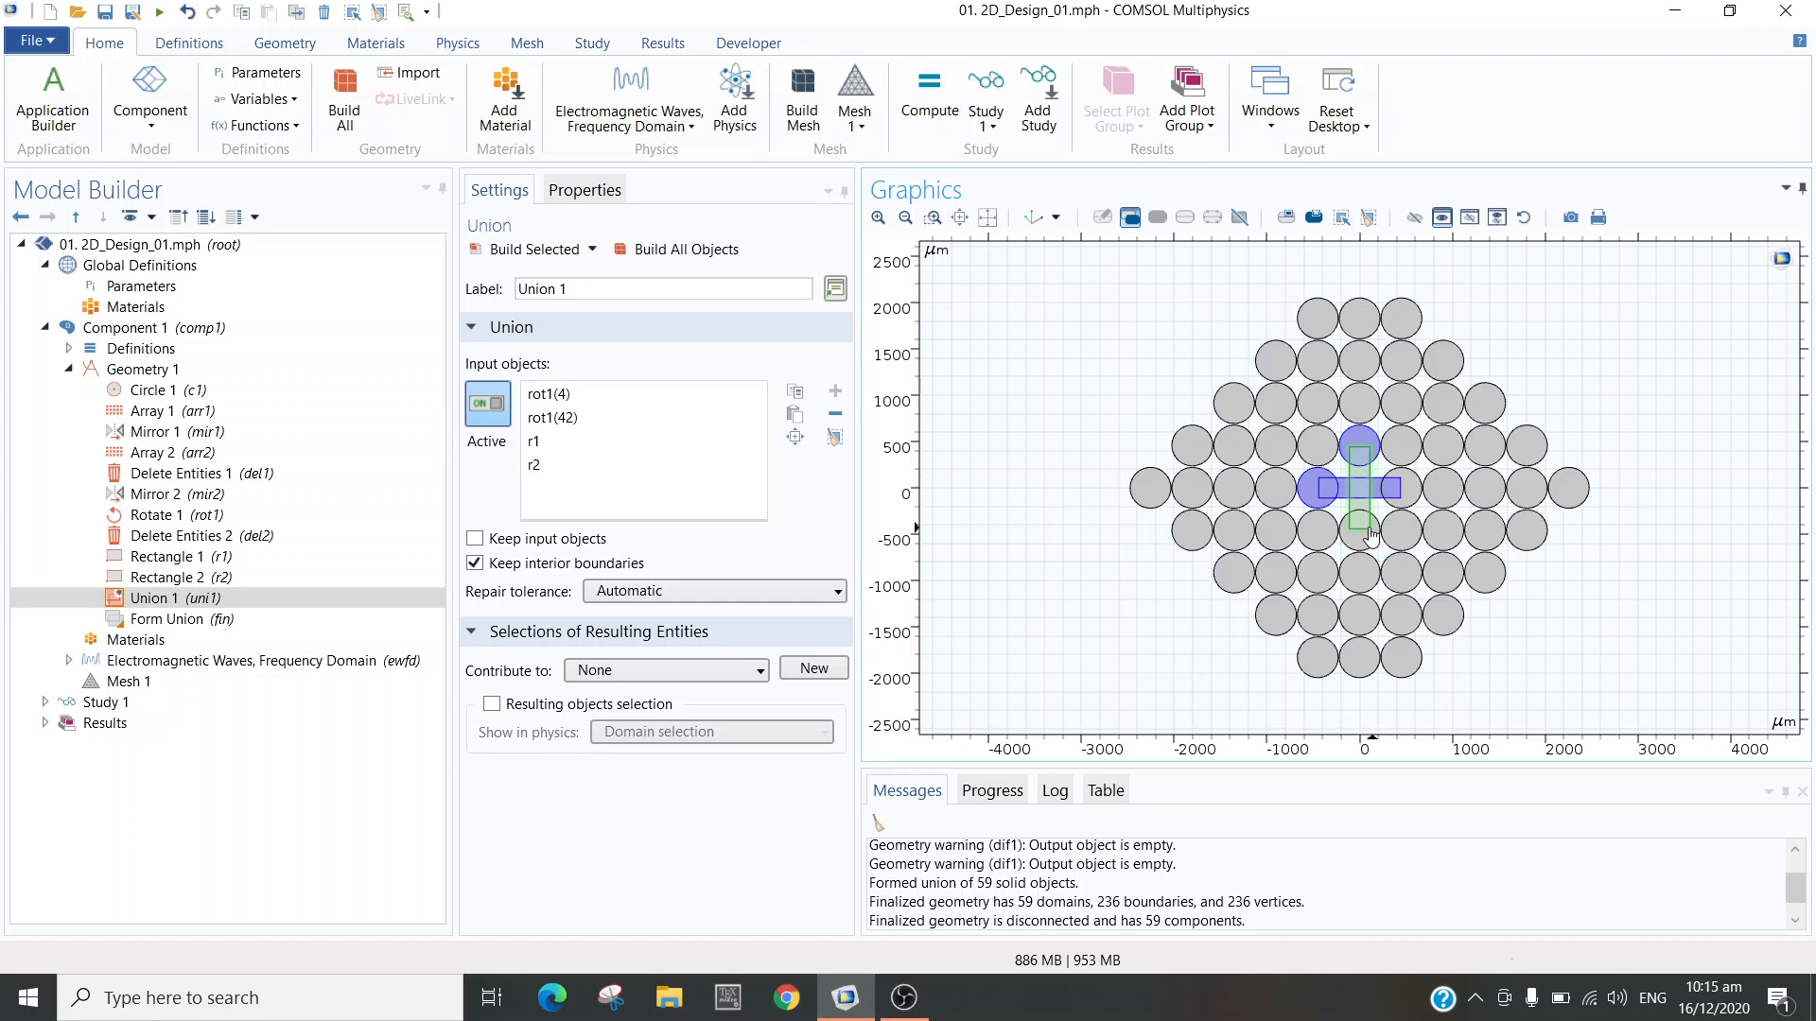
{"action": "left_click", "coordinate": [1362, 511]}
{"action": "left_click", "coordinate": [1415, 490]}
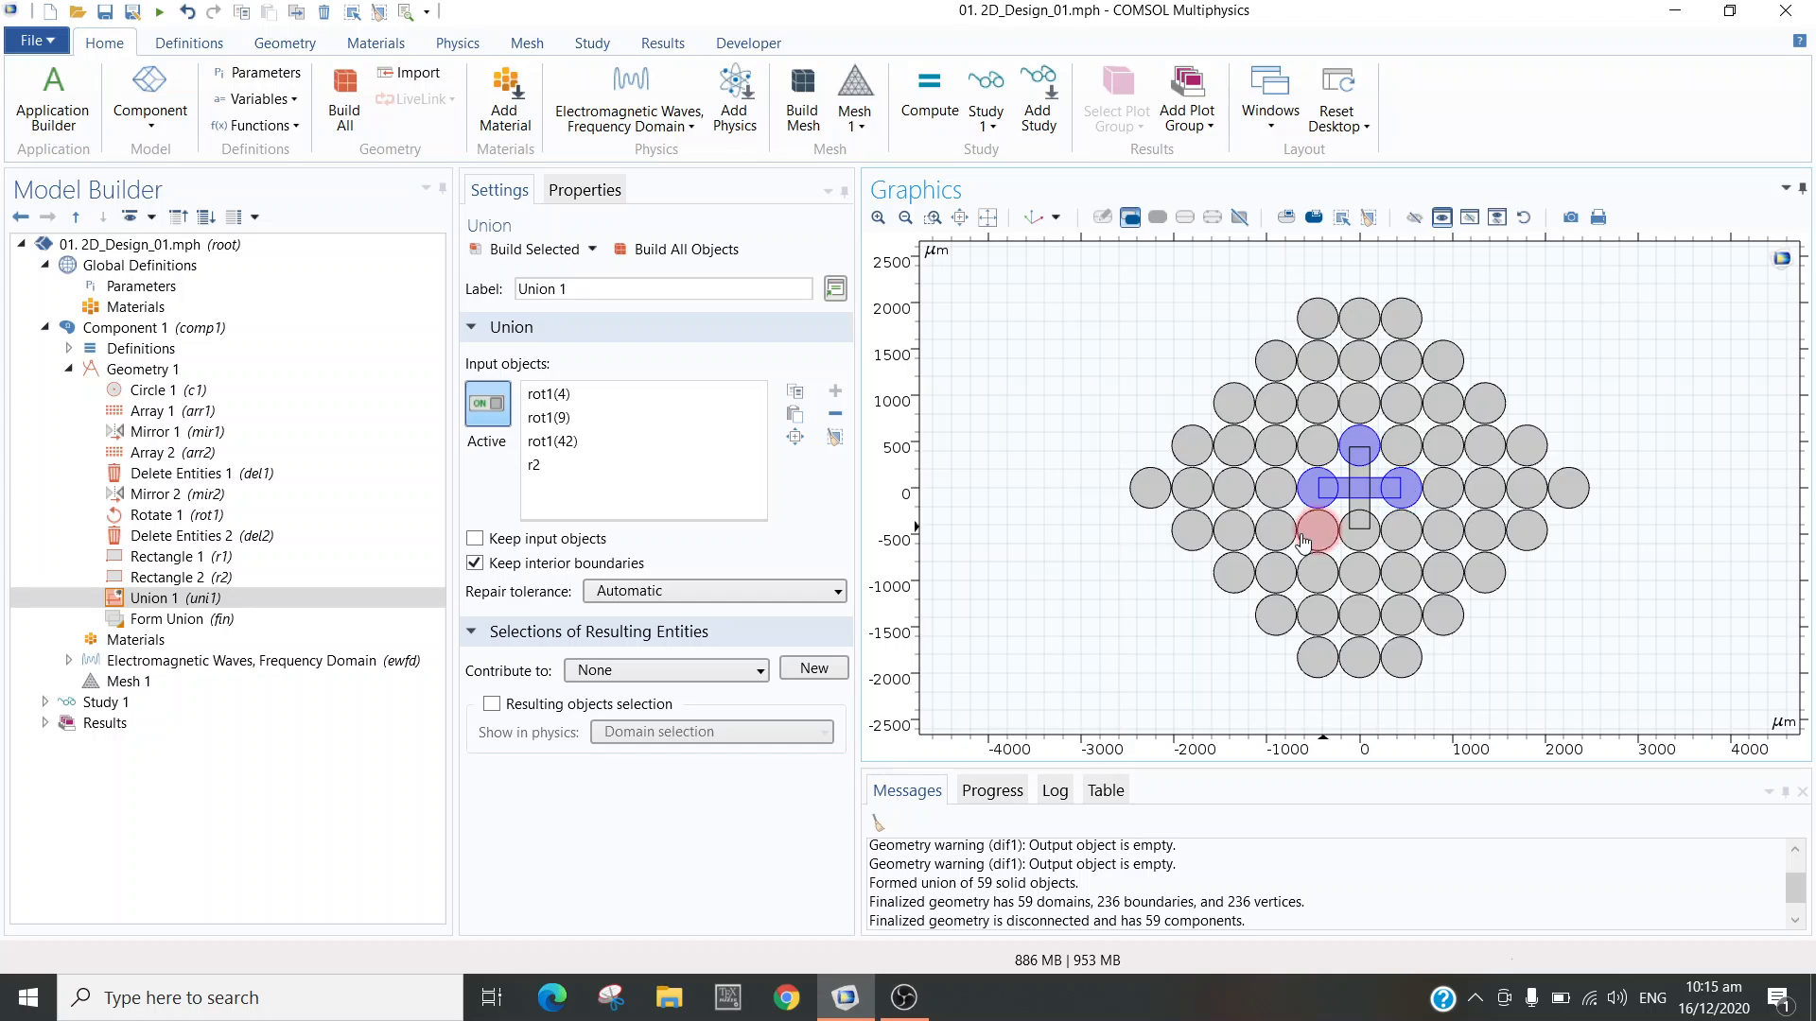
{"action": "left_click", "coordinate": [1361, 541]}
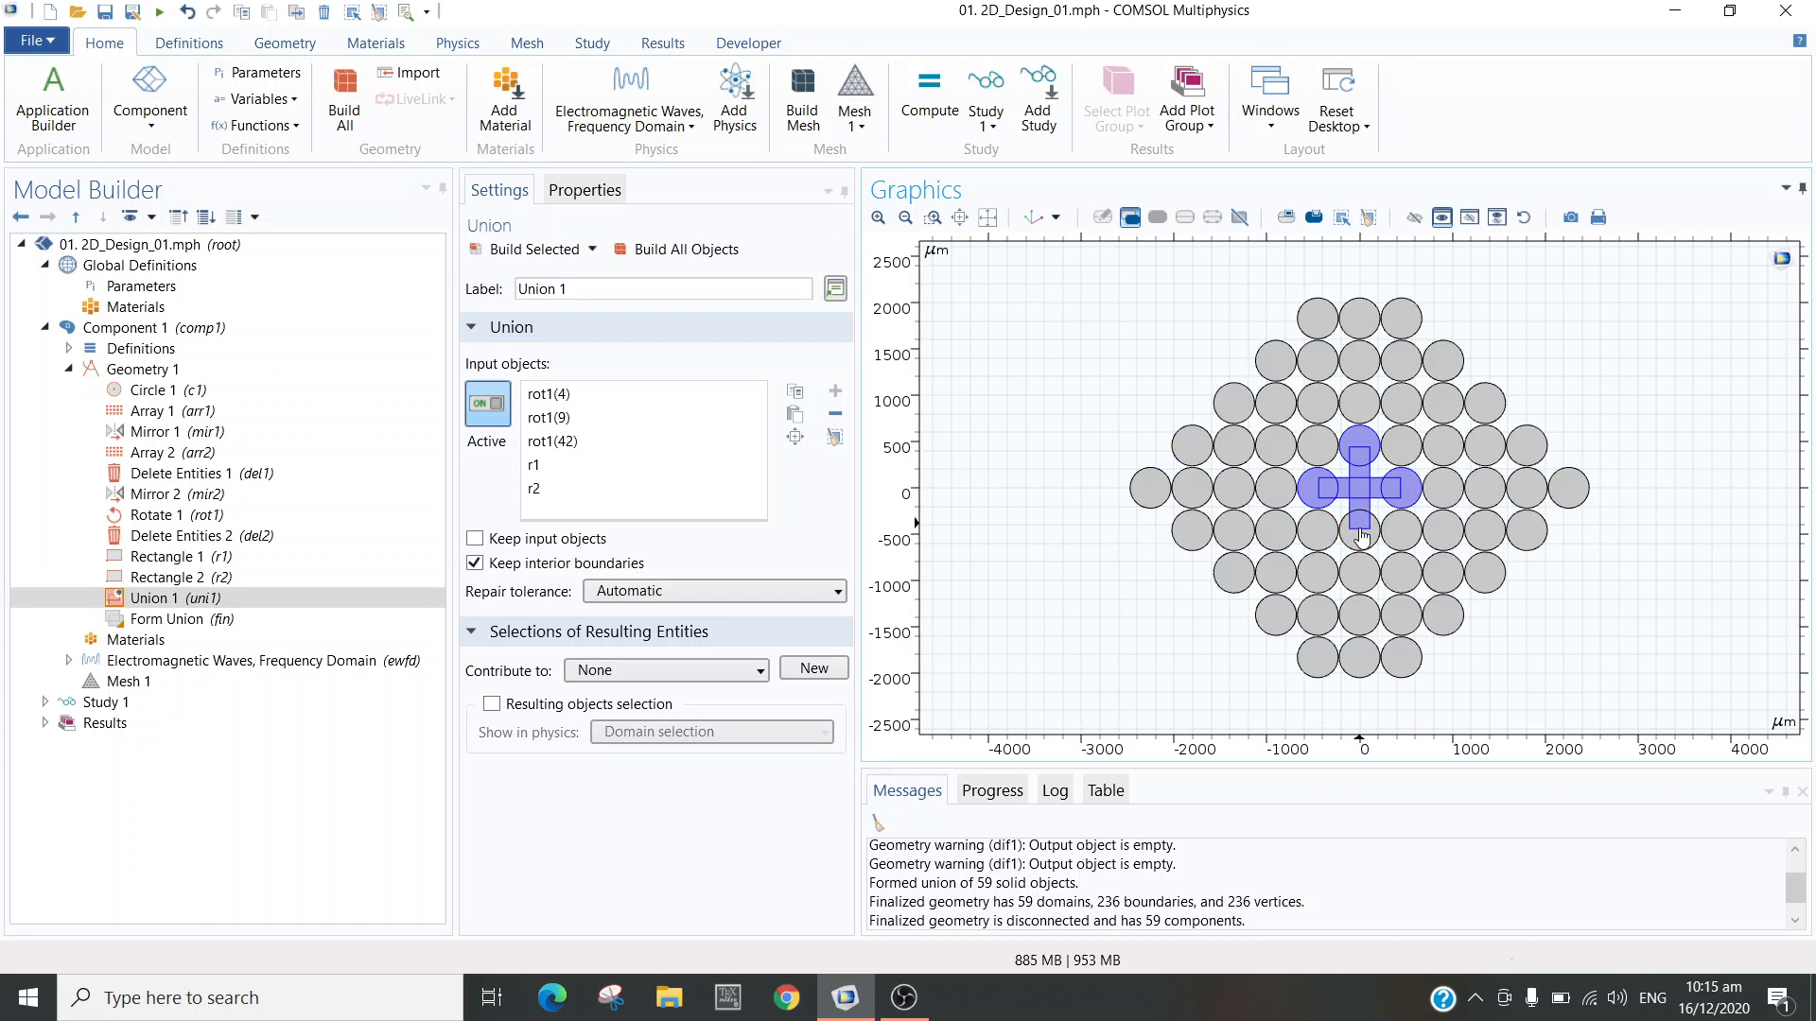
{"action": "left_click", "coordinate": [1363, 542]}
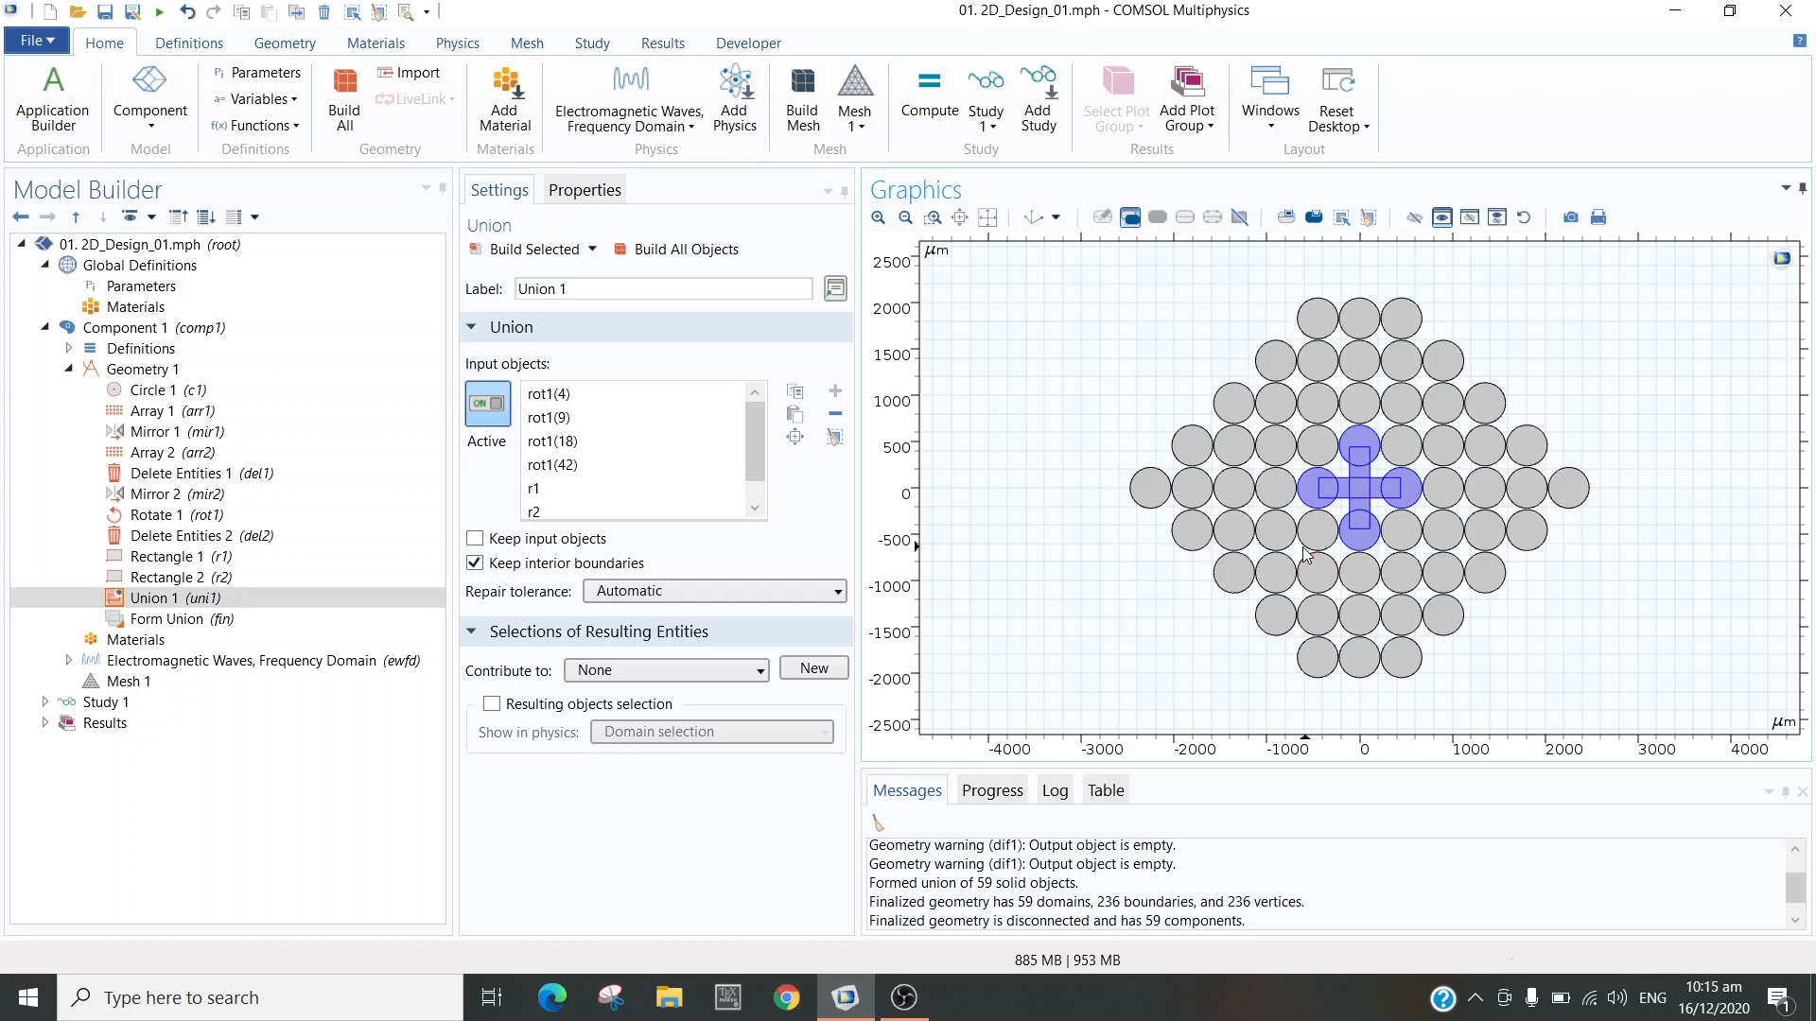
- Deactivate Union 1's input selection, turn off Keep interior boundaries and build the union
{"action": "left_click", "coordinate": [931, 217]}
{"action": "left_click_drag", "start_coordinate": [1267, 397], "coordinate": [1456, 588]}
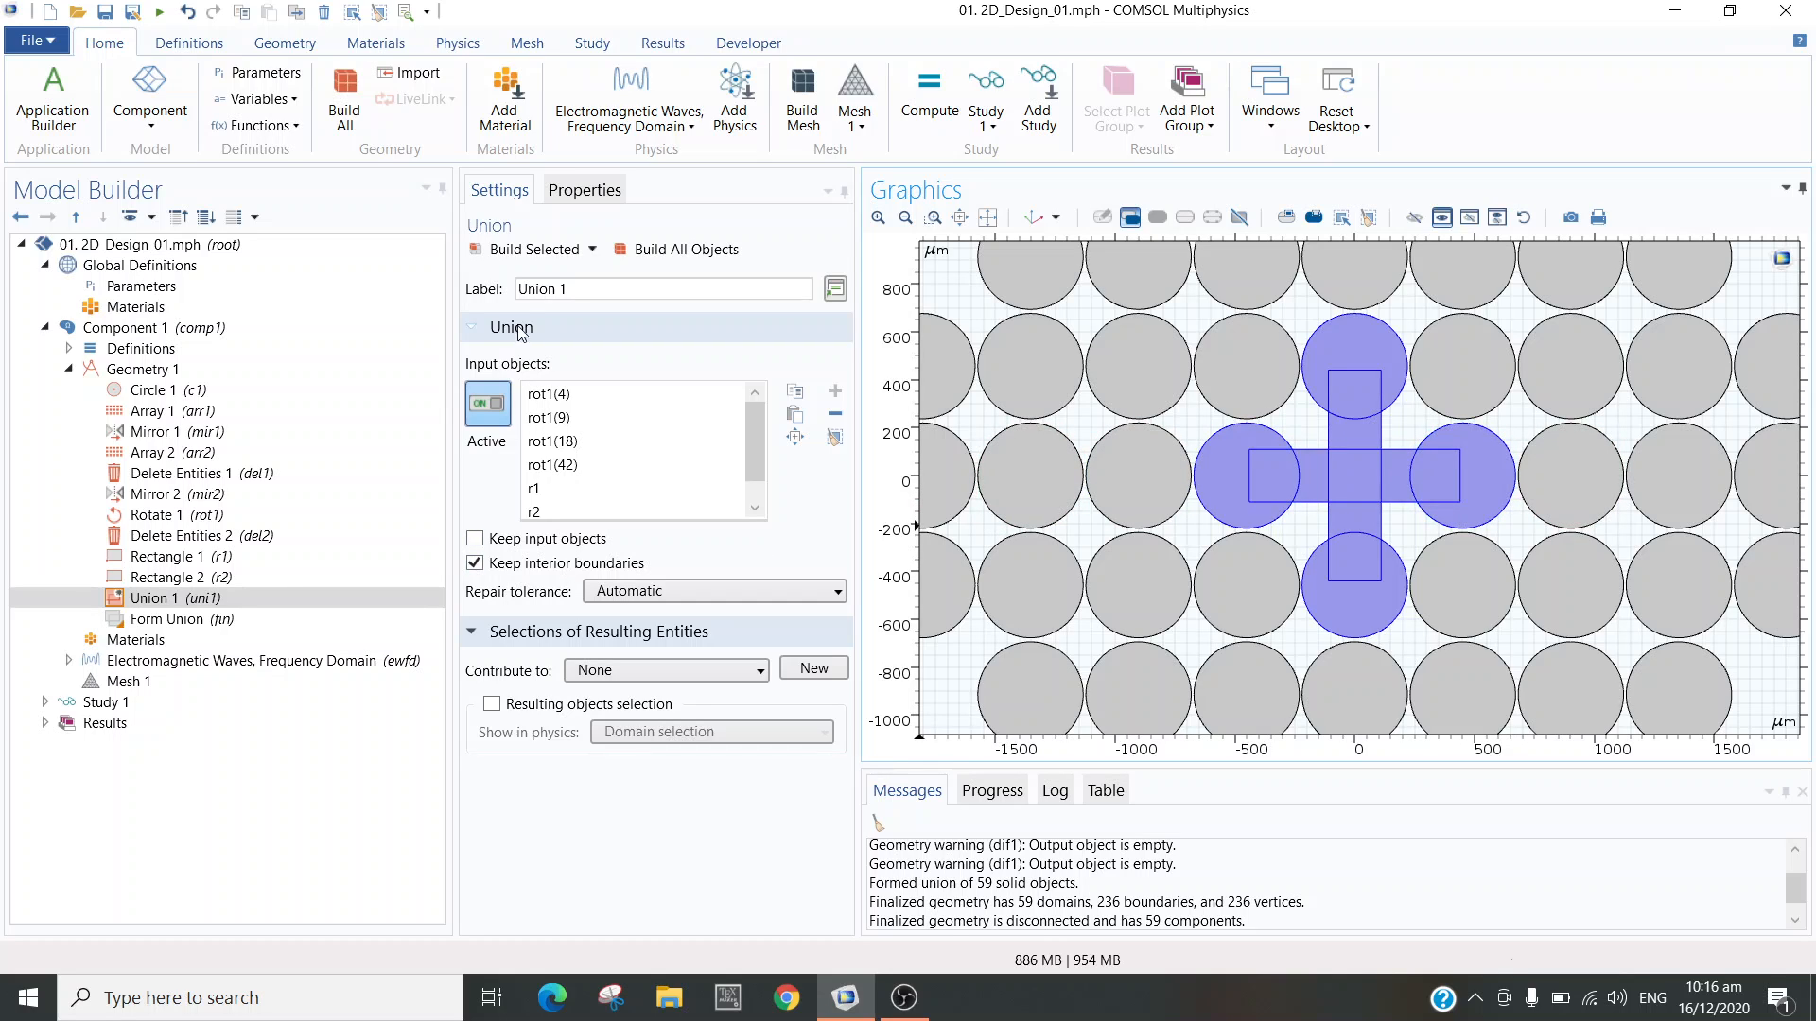
{"action": "left_click", "coordinate": [487, 403]}
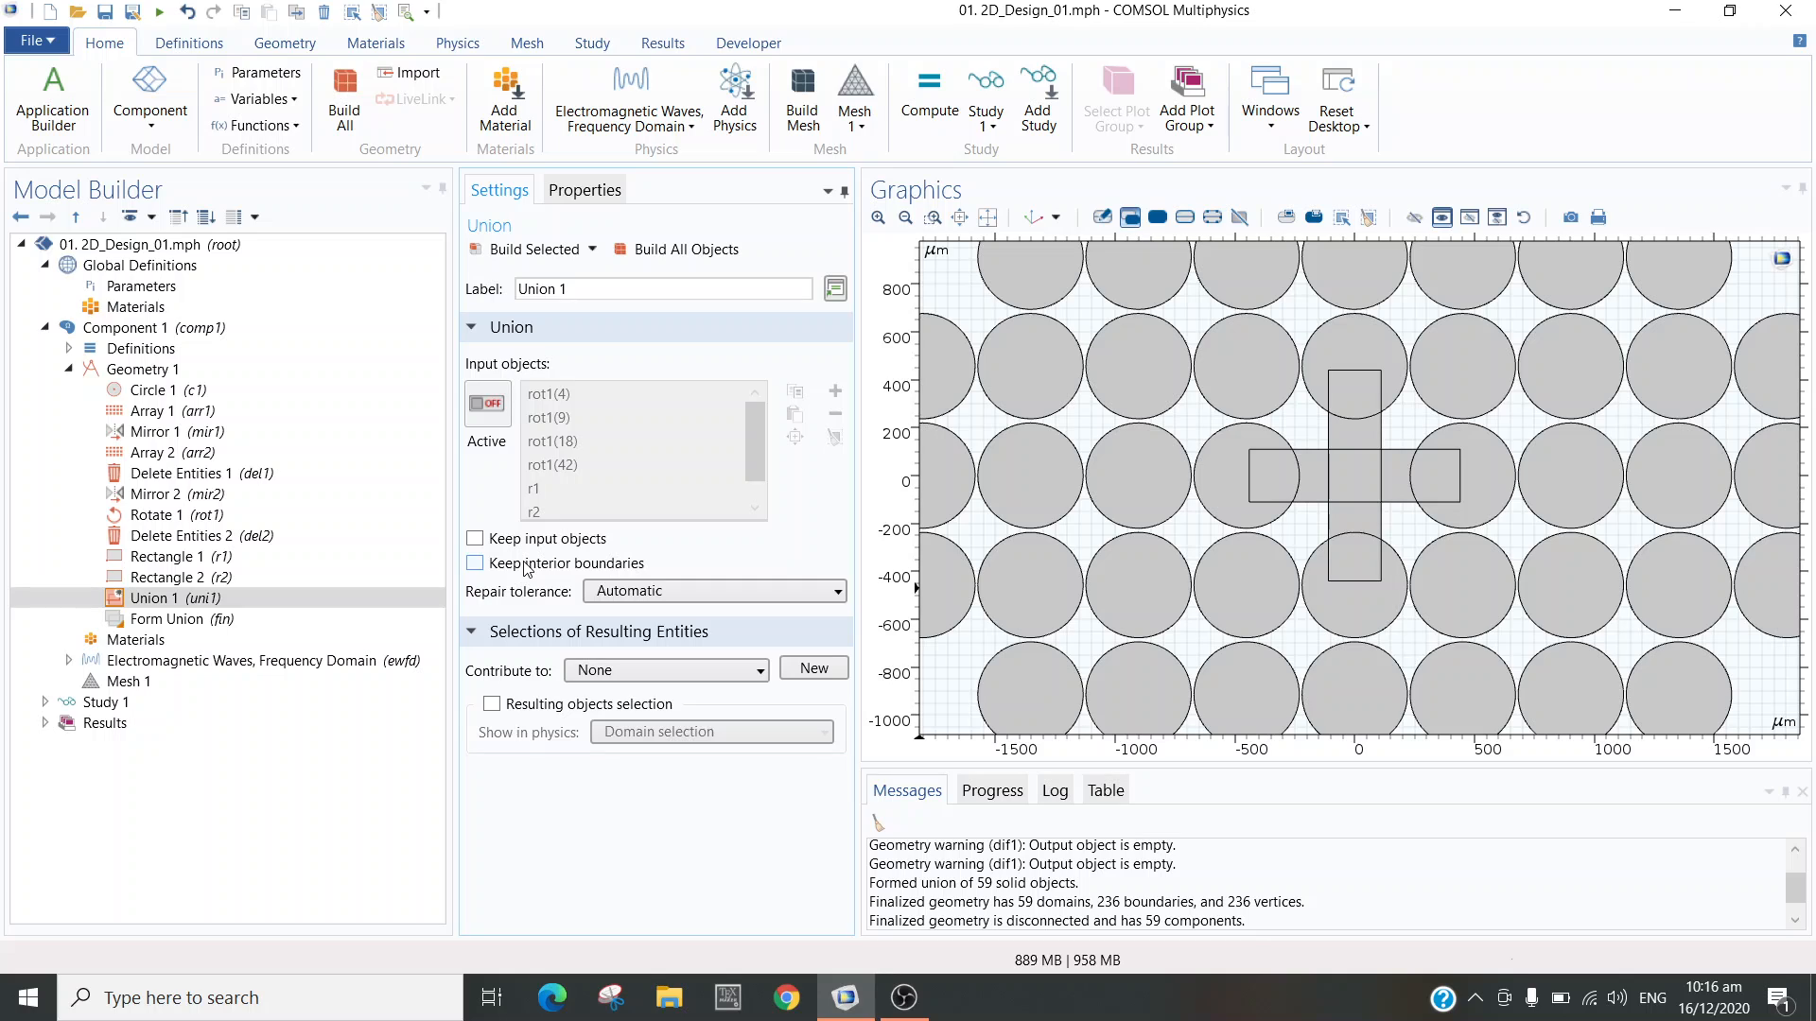
{"action": "left_click", "coordinate": [530, 249]}
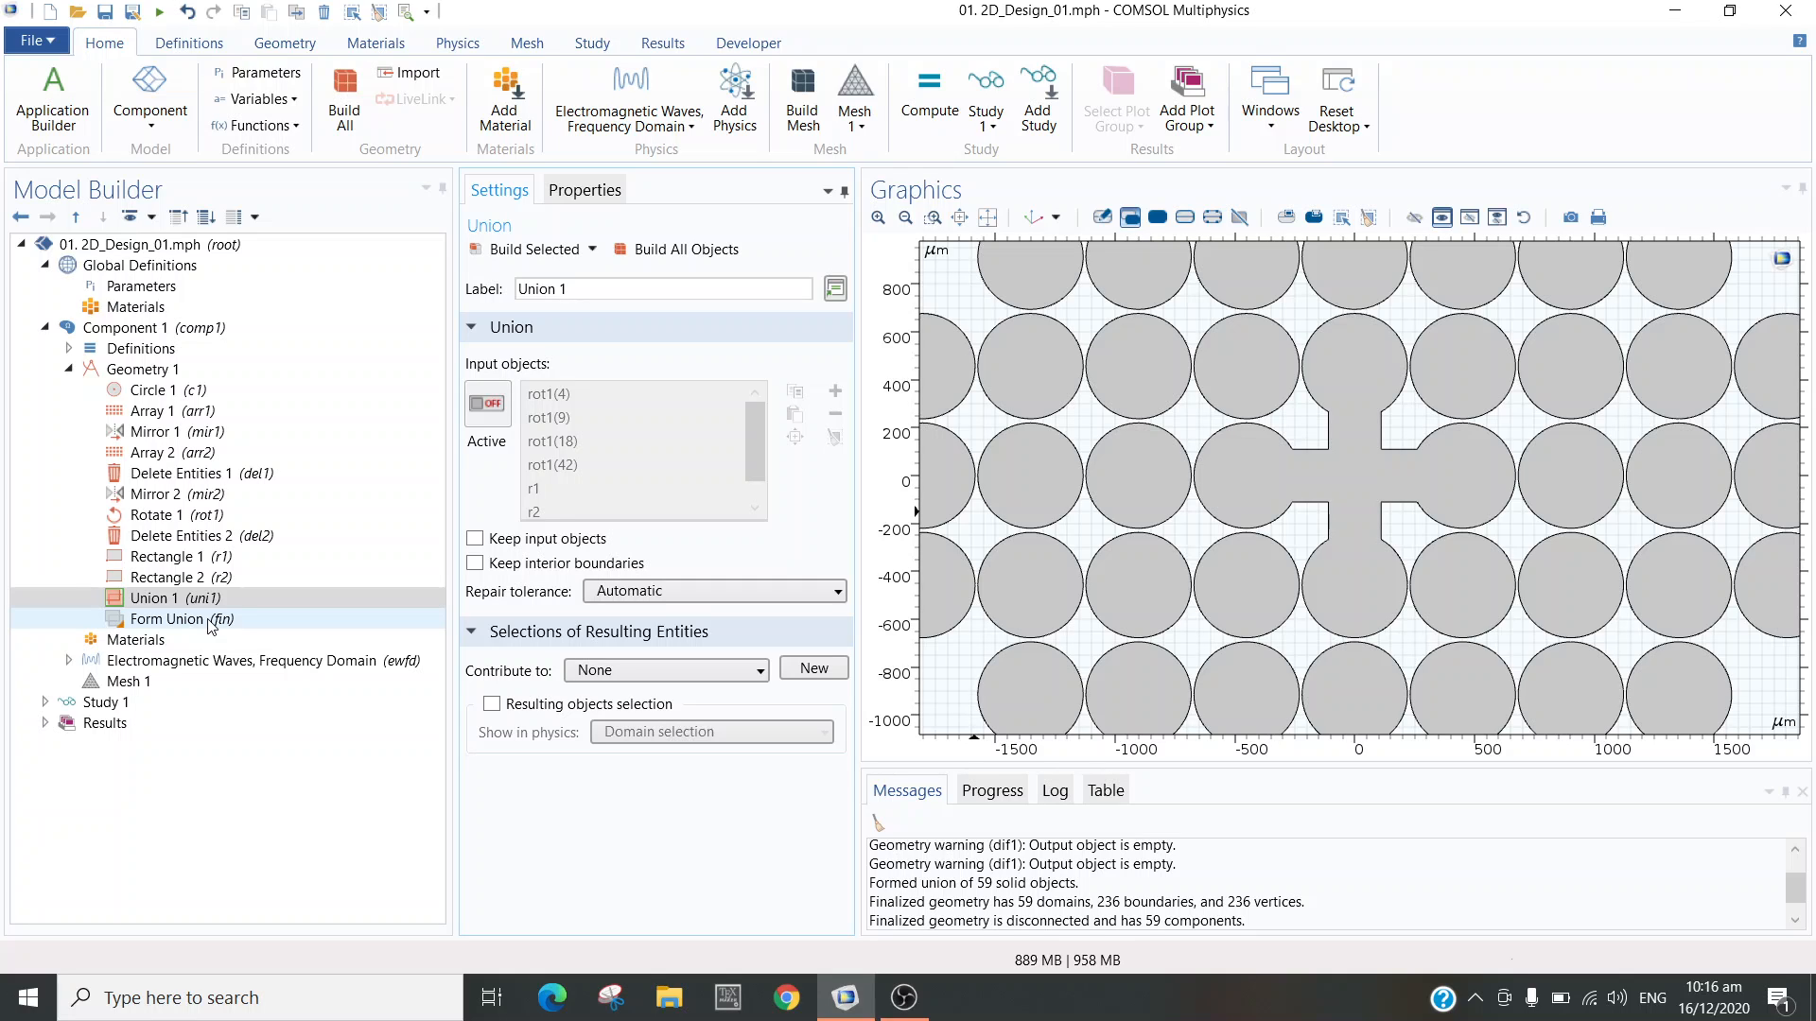
- Open the global parameters table to review the geometry's parameters
{"action": "left_click", "coordinate": [139, 372]}
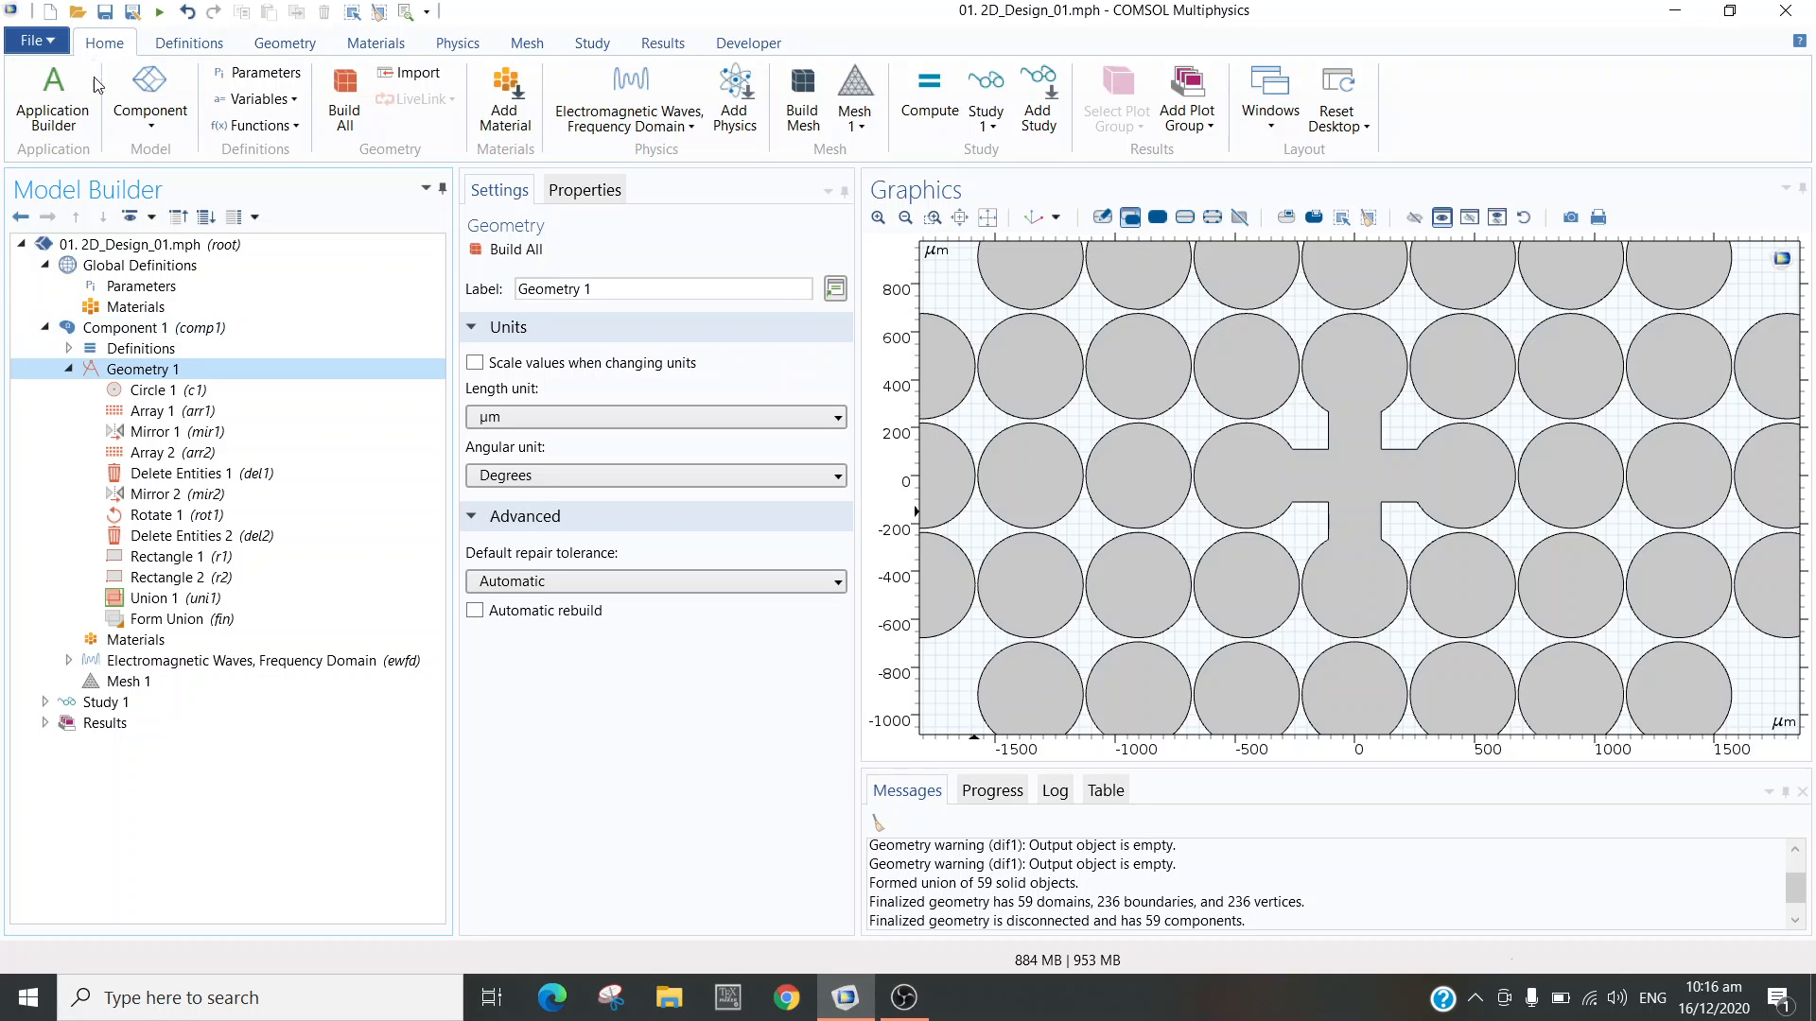
{"action": "left_click", "coordinate": [154, 289]}
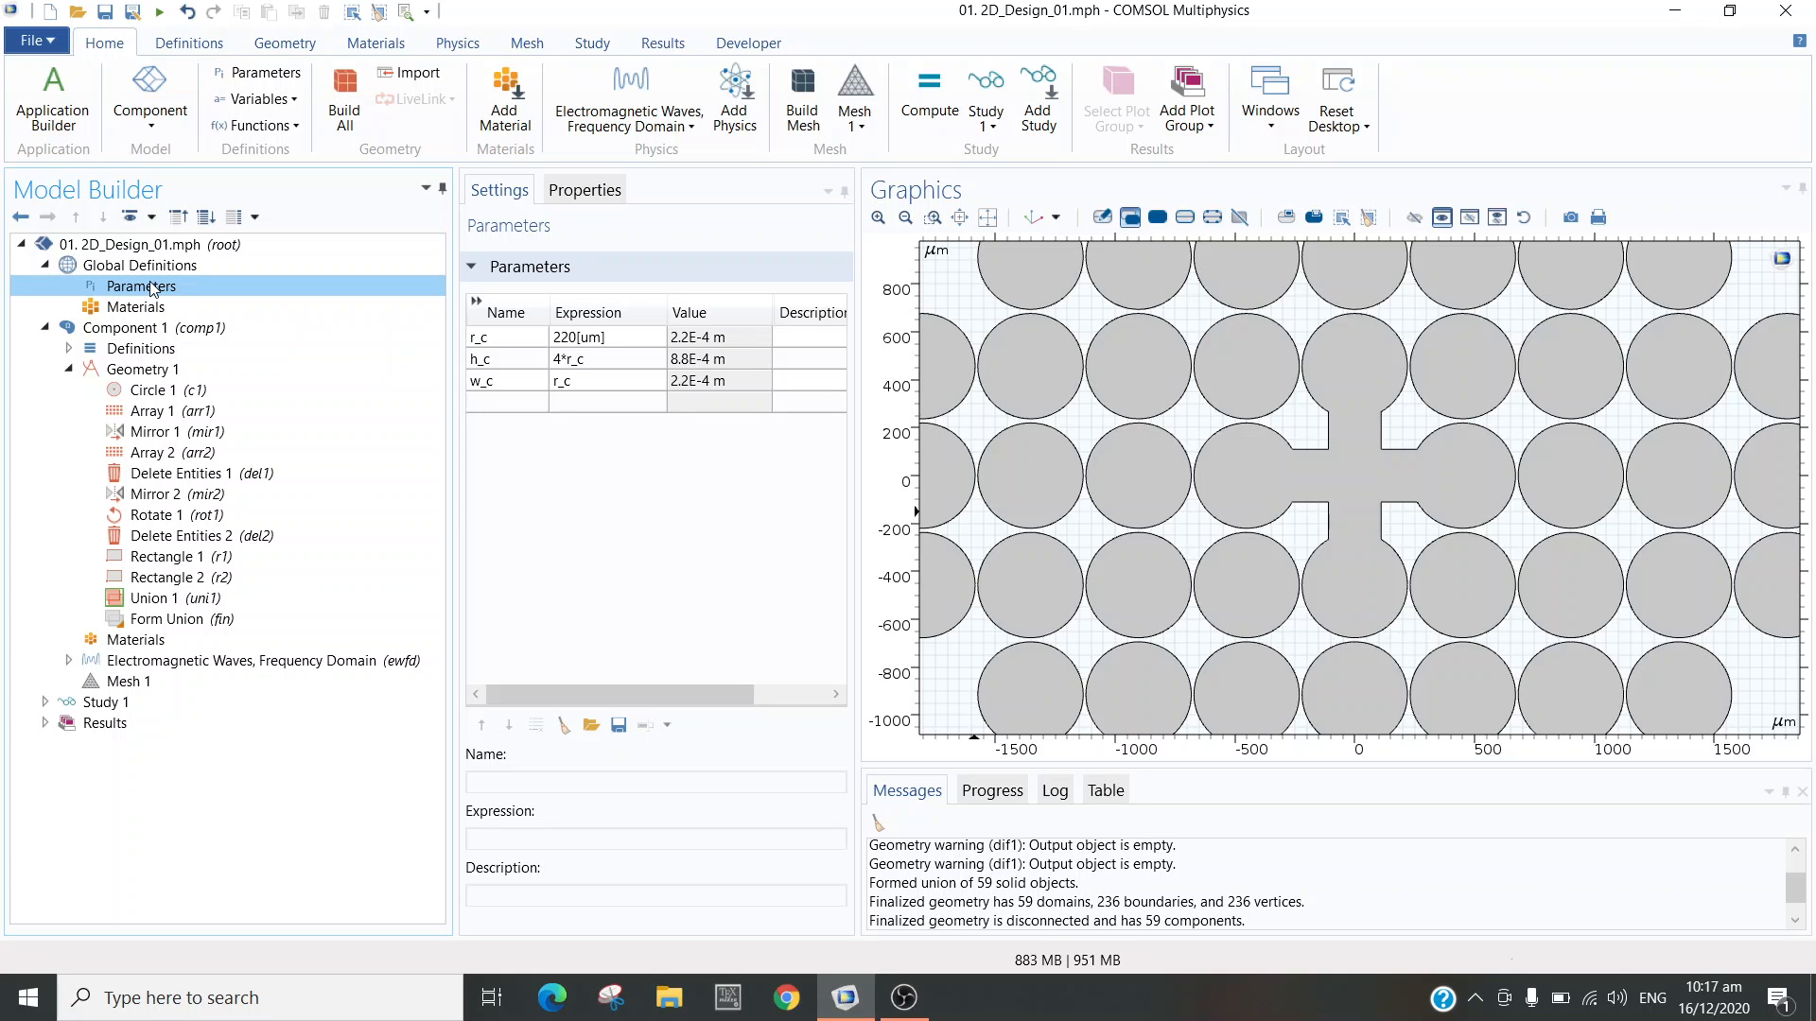
- Switch to Paint and draw a wide ellipse outline about 439 × 180 px on the blank canvas
{"action": "left_click", "coordinate": [157, 1003]}
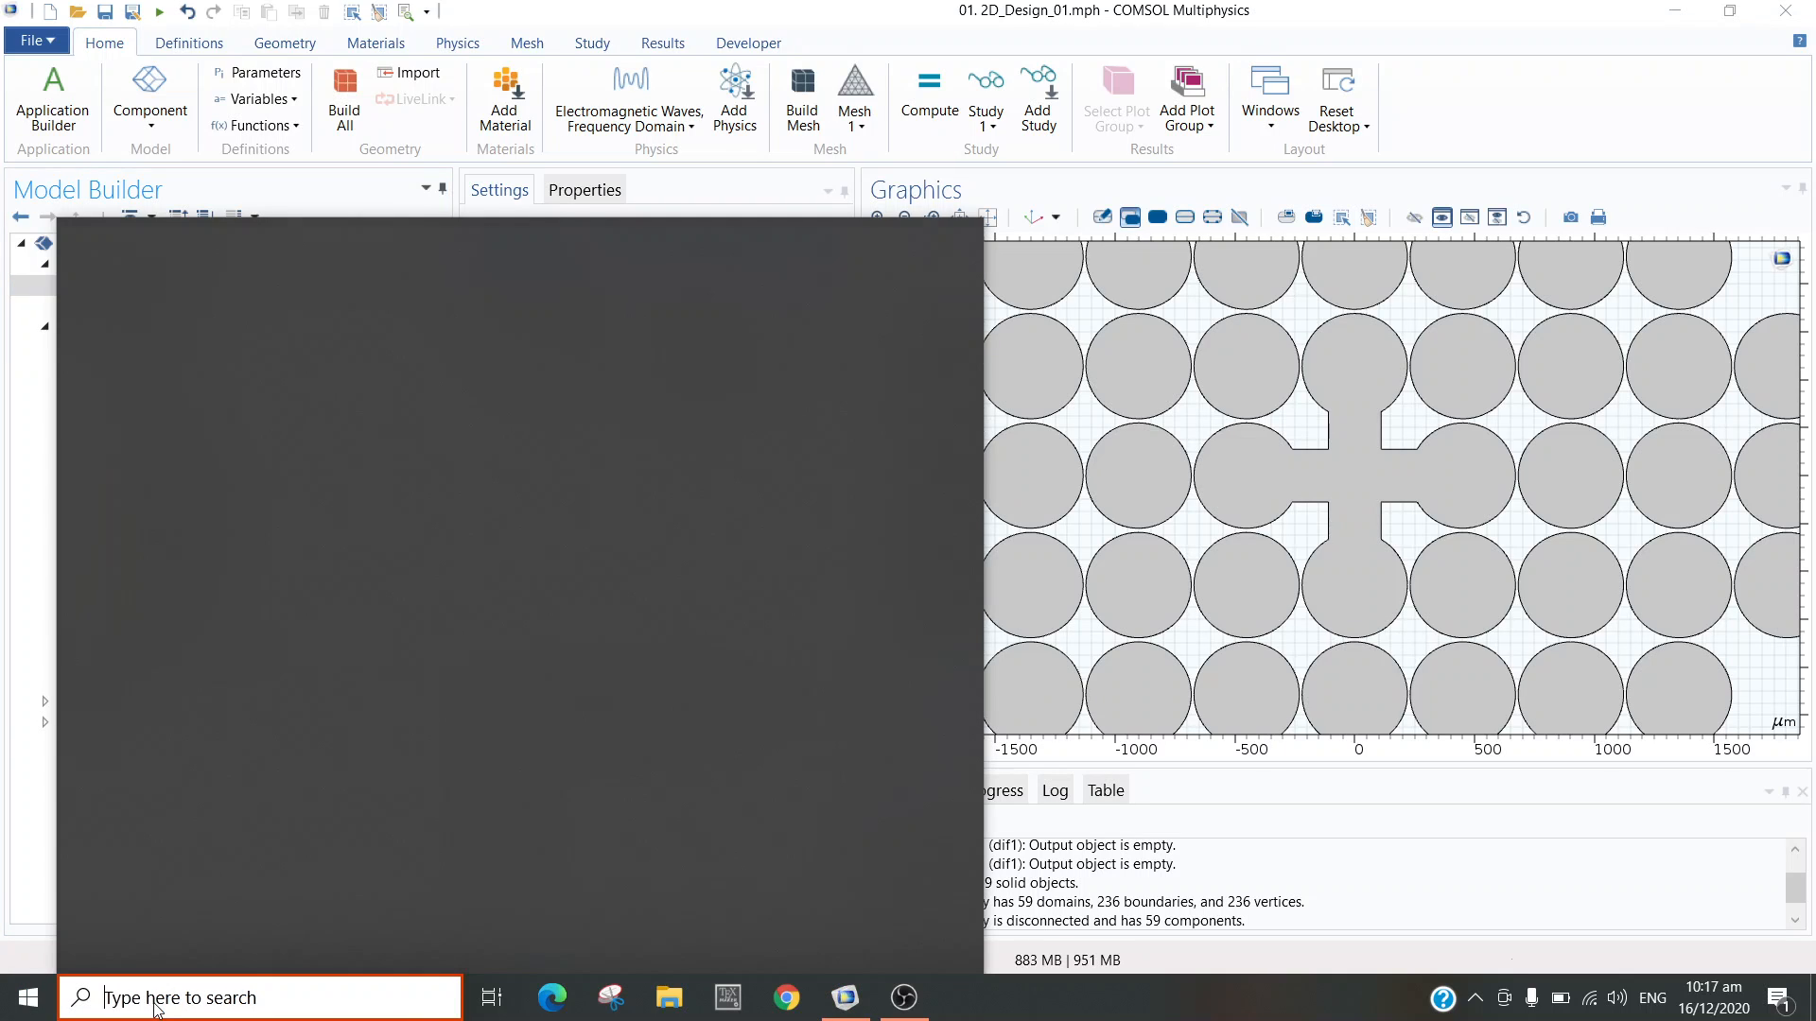
{"action": "type", "text": "paint"}
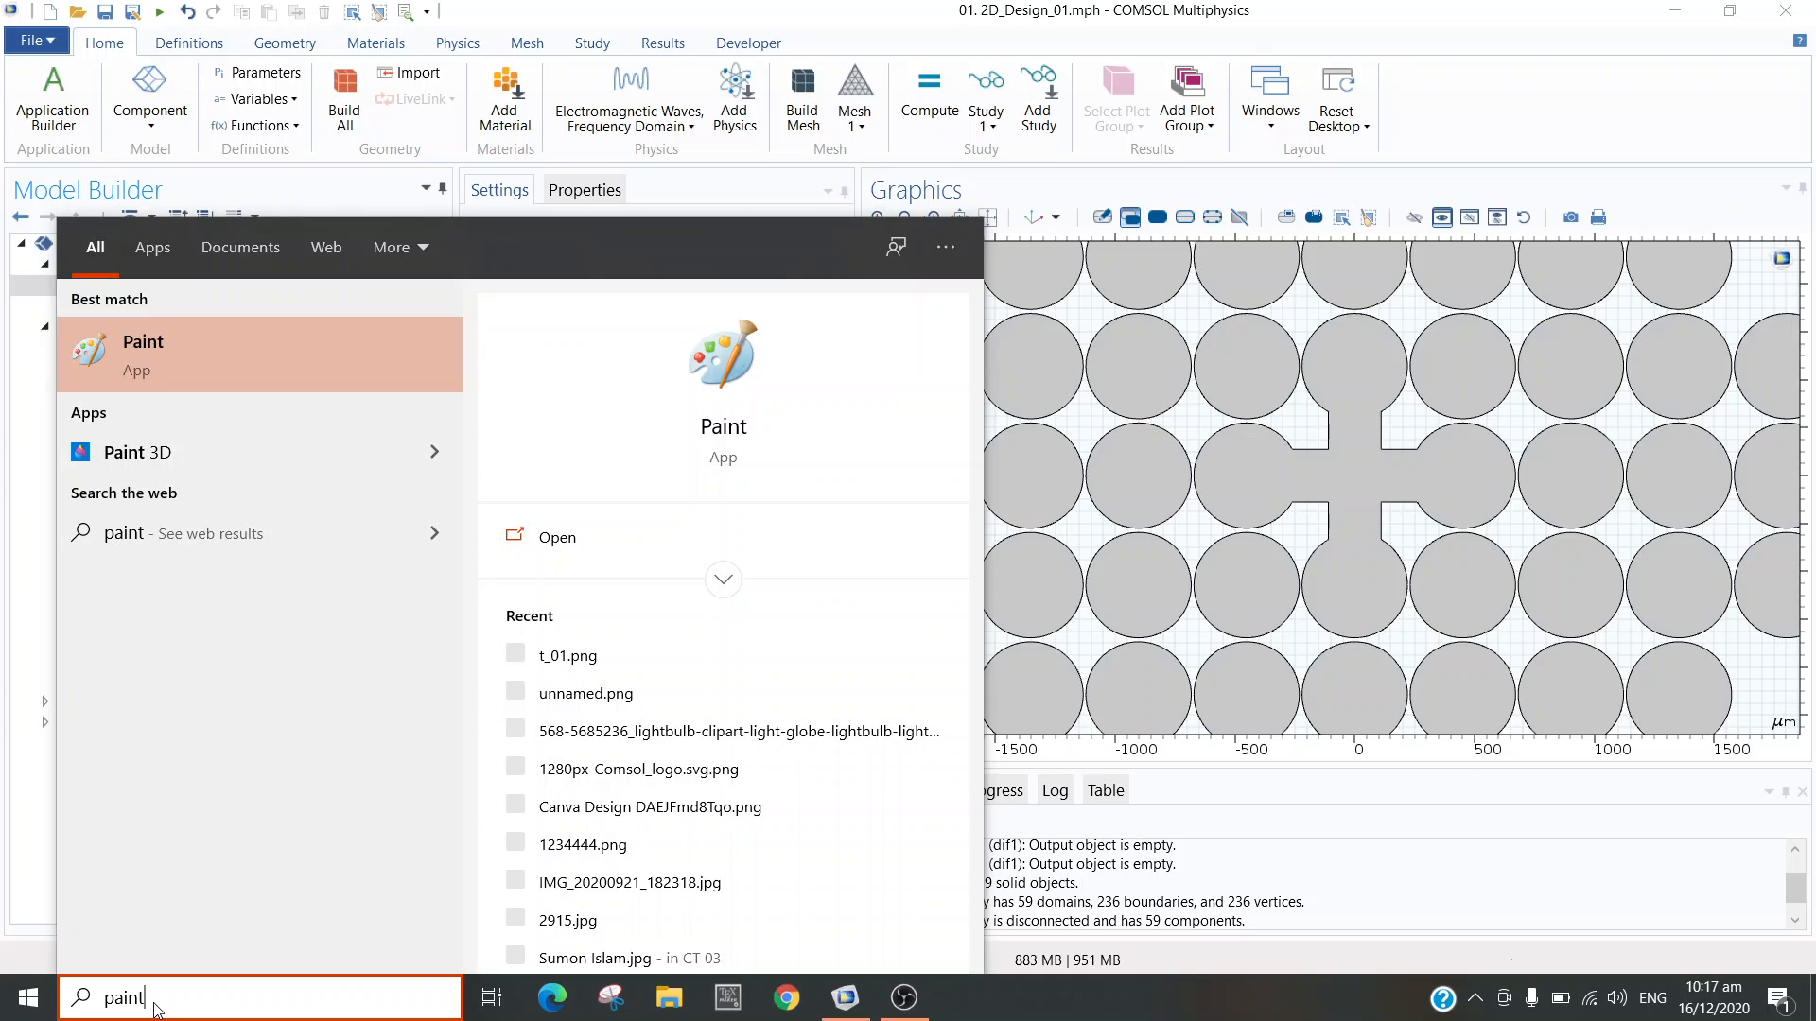
{"action": "key", "text": "Return"}
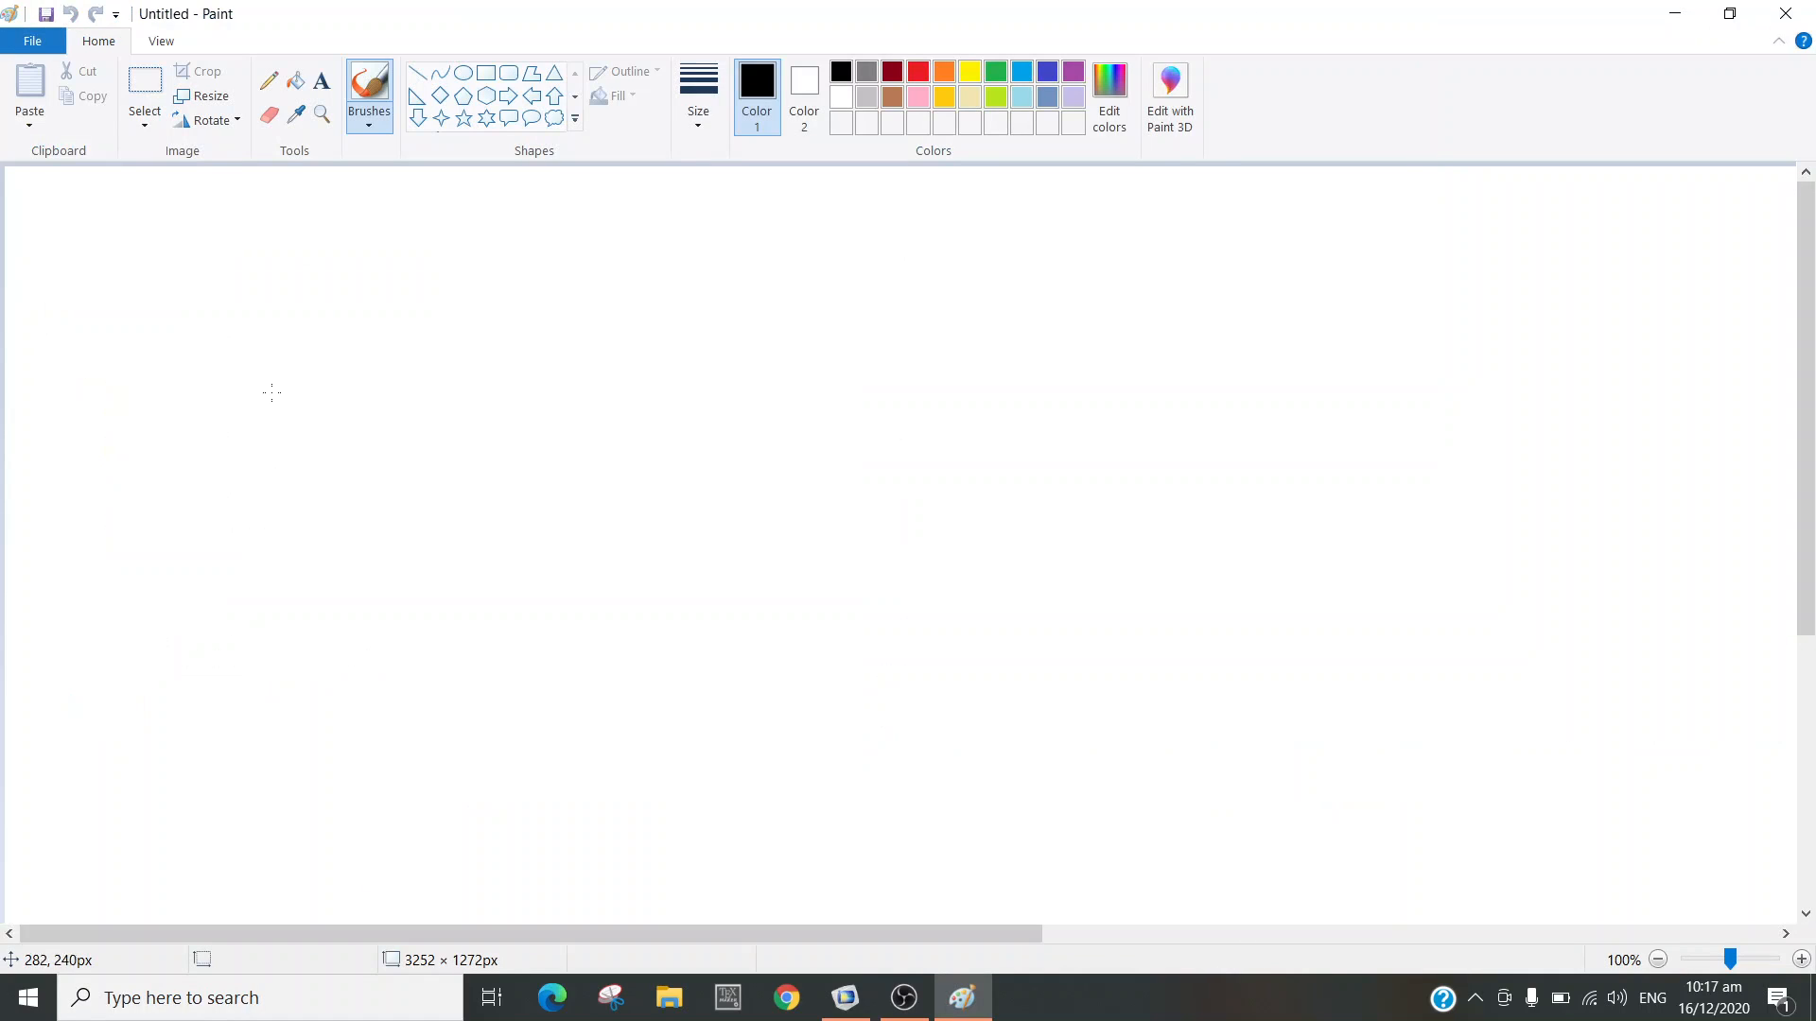
{"action": "left_click", "coordinate": [463, 73]}
{"action": "mouse_move", "coordinate": [602, 360]}
{"action": "left_mouse_down"}
{"action": "mouse_move", "coordinate": [730, 494]}
{"action": "mouse_move", "coordinate": [958, 539]}
{"action": "mouse_move", "coordinate": [1019, 530]}
{"action": "left_mouse_up"}
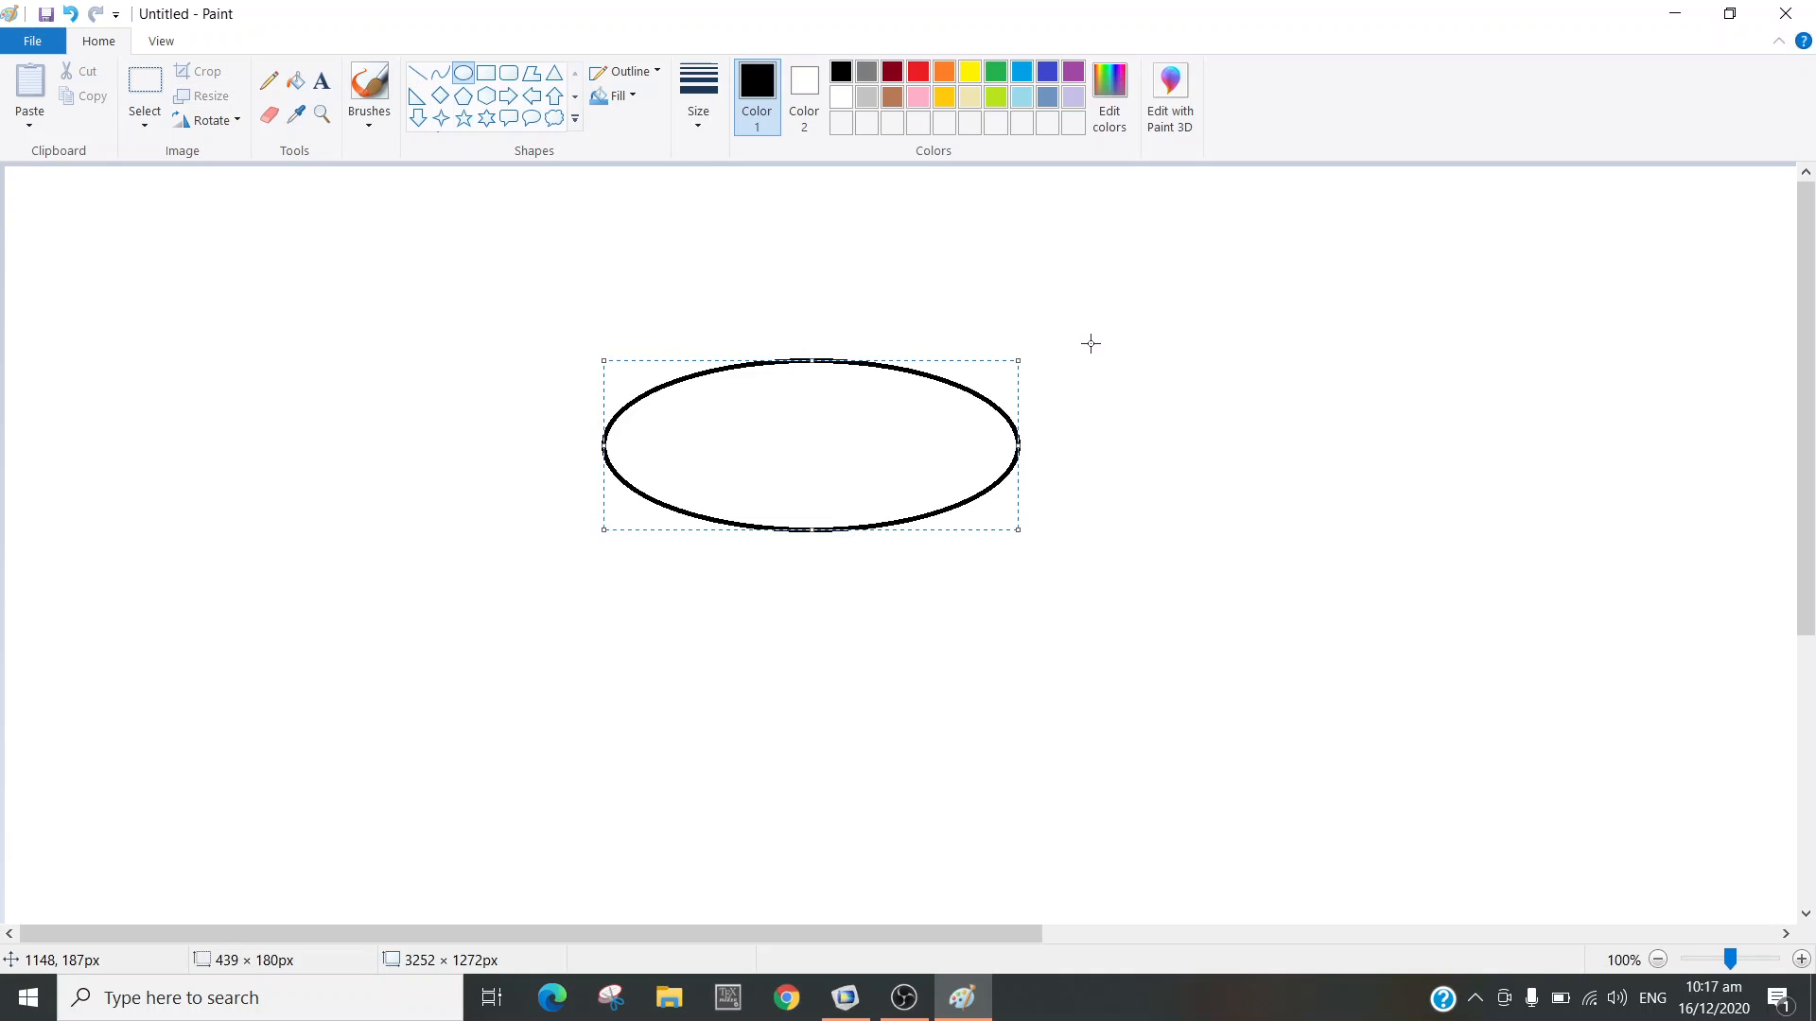
{"action": "left_click", "coordinate": [1089, 343]}
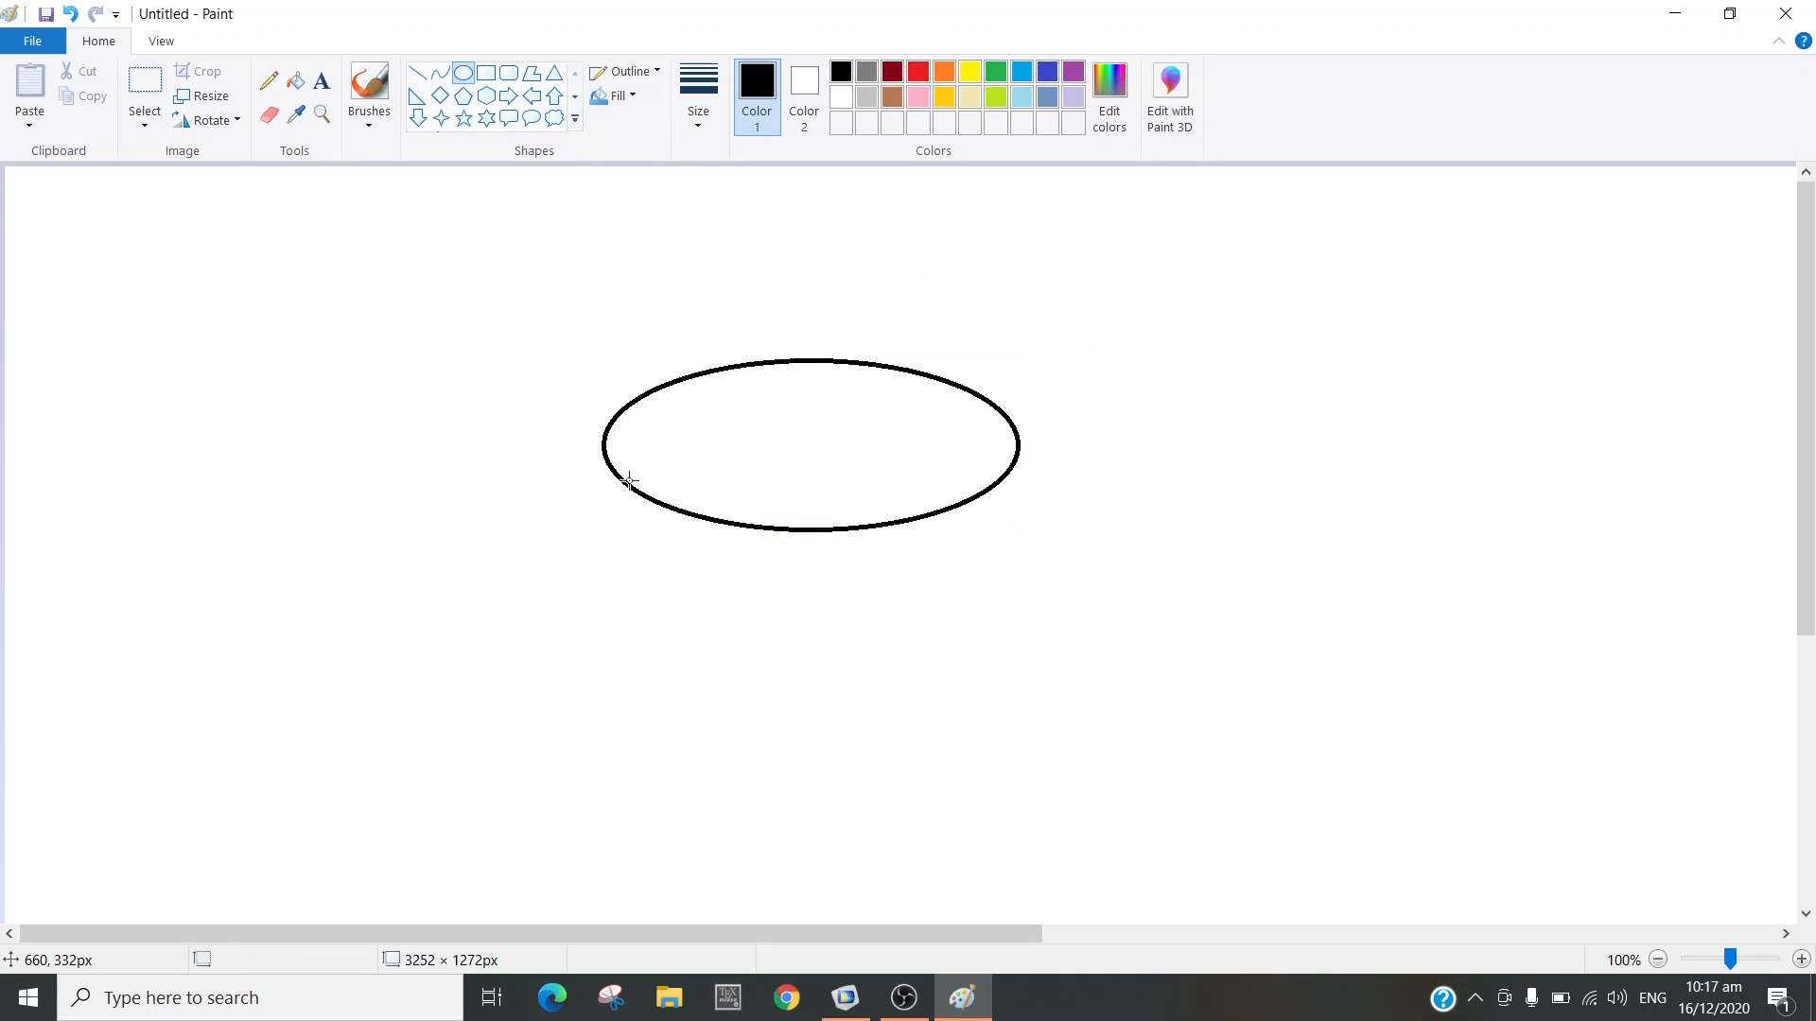
- Draw a vertical straight line about 181 px long through the ellipse's centre, from its upper to its lower edge
{"action": "left_click", "coordinate": [419, 77]}
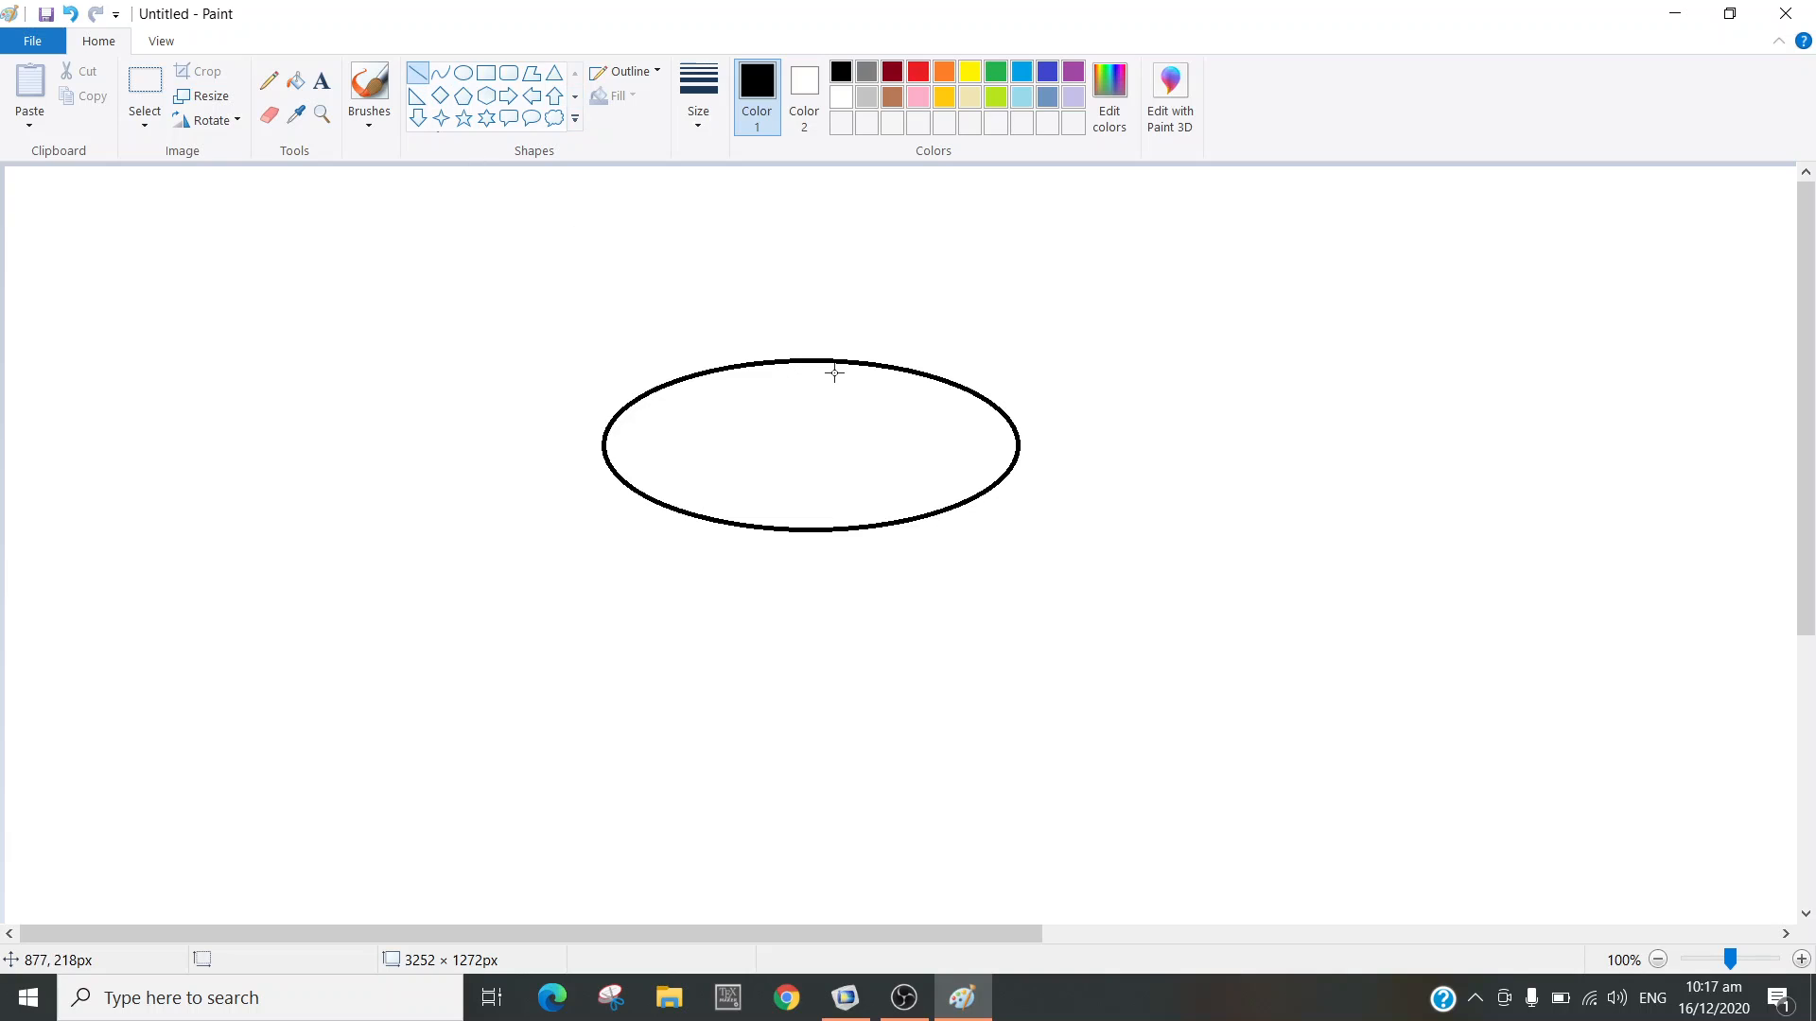
{"action": "left_click_drag", "start_coordinate": [809, 360], "coordinate": [812, 529]}
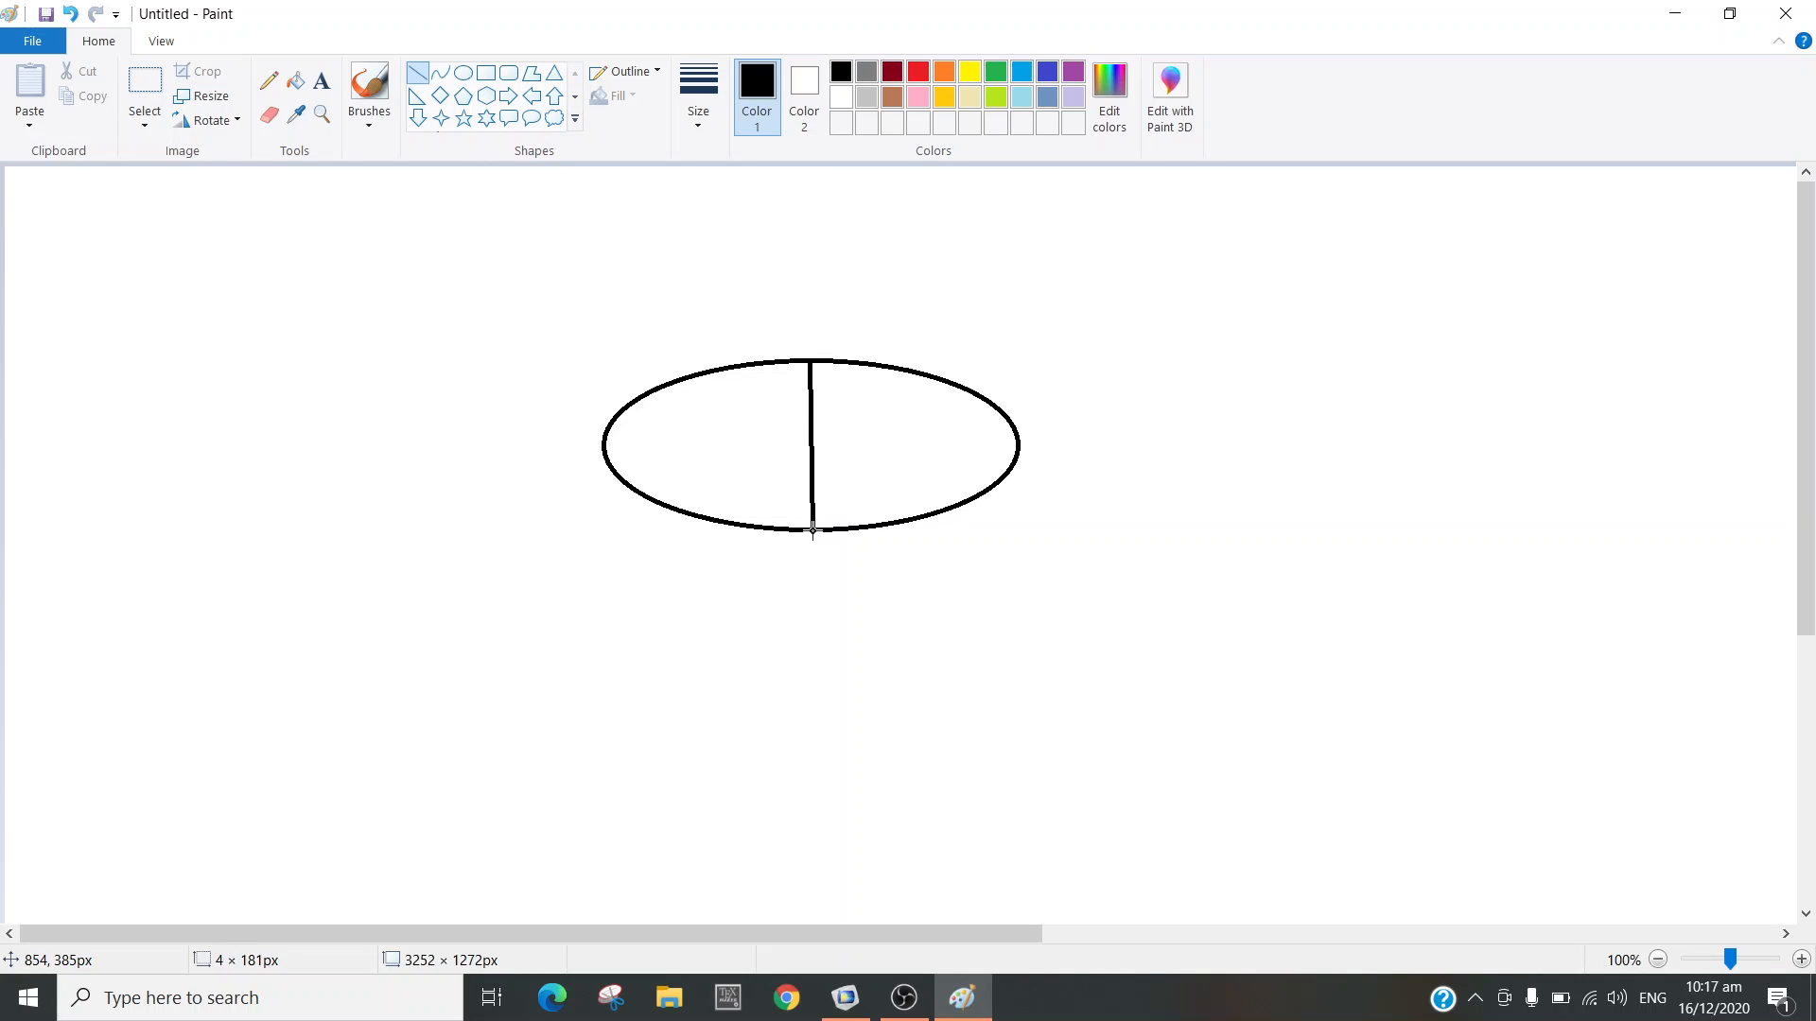
- Undo the stray mark and draw a horizontal straight line through the ellipse's centre, from its left to its right edge
{"action": "left_click", "coordinate": [608, 455]}
{"action": "key", "text": "ctrl+z"}
{"action": "left_click_drag", "start_coordinate": [605, 446], "coordinate": [1015, 440]}
{"action": "left_click", "coordinate": [1067, 406]}
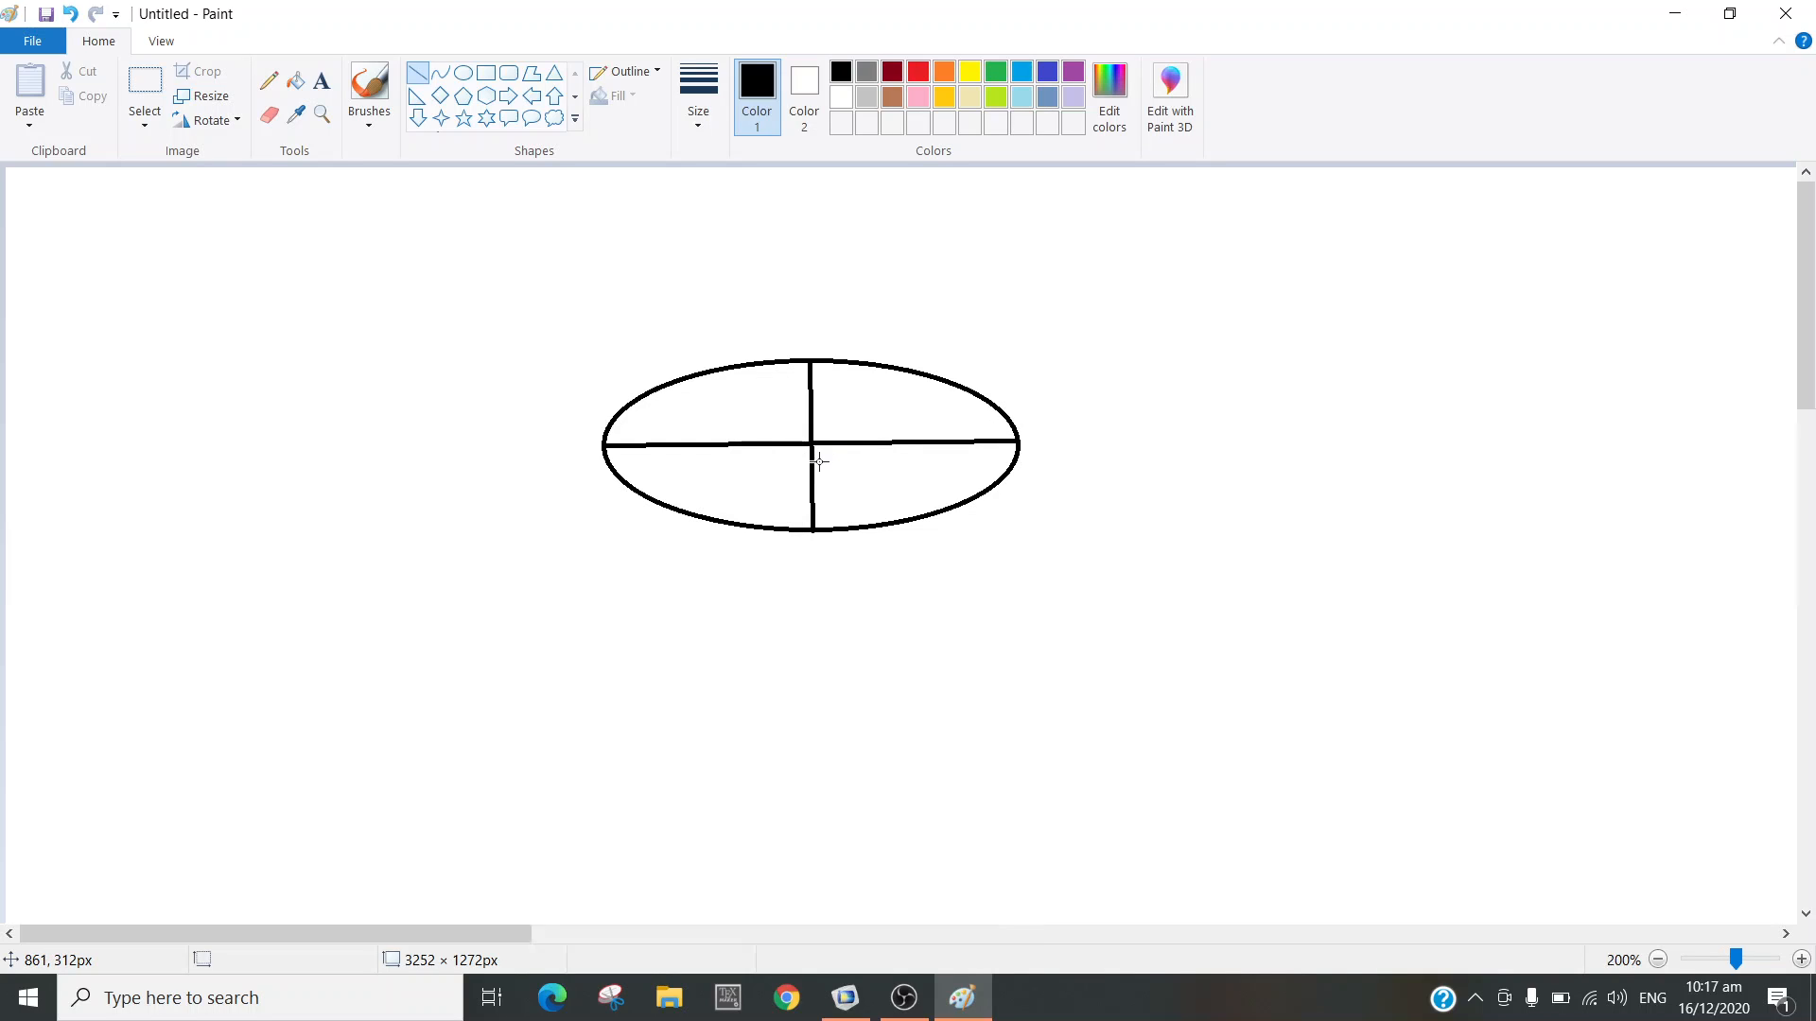
- Brush a thin red brace beneath the ellipse's right horizontal semi-axis and label it "a"
{"action": "scroll", "coordinate": [819, 462], "scroll_direction": "up", "scroll_amount": 1}
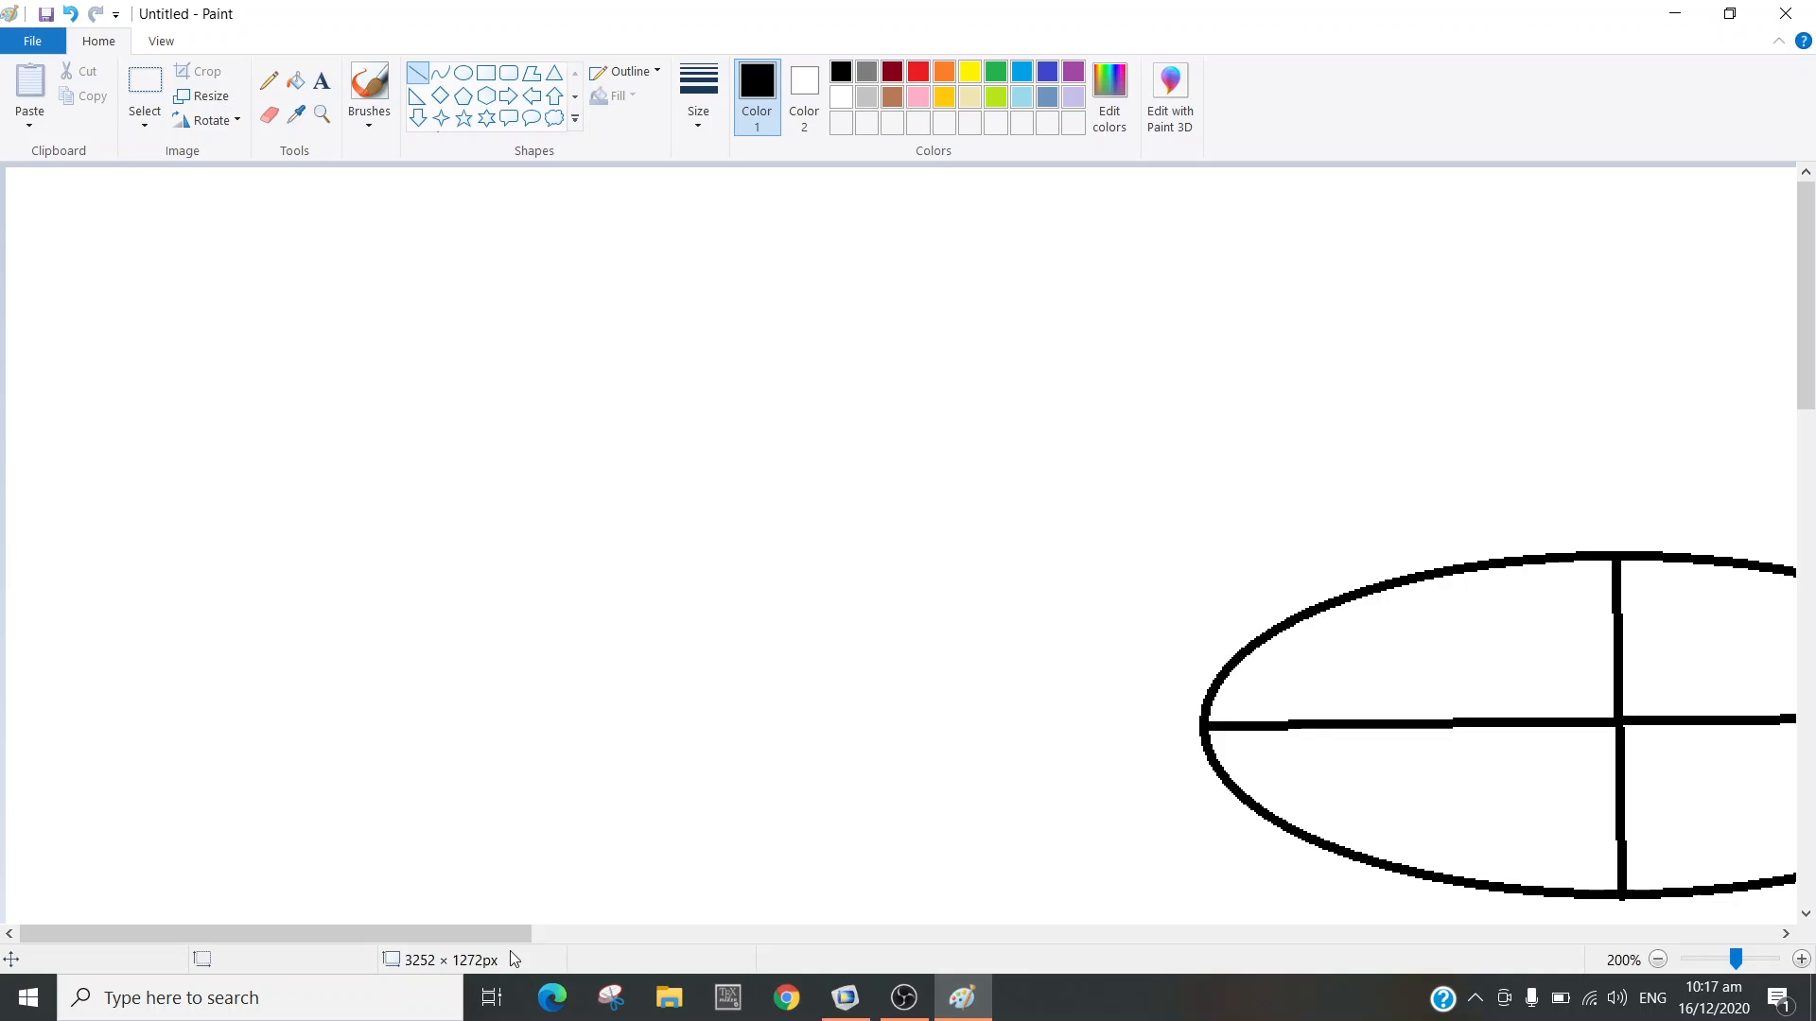
{"action": "left_click_drag", "start_coordinate": [500, 931], "coordinate": [897, 914]}
{"action": "left_click_drag", "start_coordinate": [897, 909], "coordinate": [709, 937]}
{"action": "key", "text": "ctrl+z"}
{"action": "scroll", "coordinate": [794, 737], "scroll_direction": "down", "scroll_amount": 2}
{"action": "scroll", "coordinate": [832, 530], "scroll_direction": "up", "scroll_amount": 1}
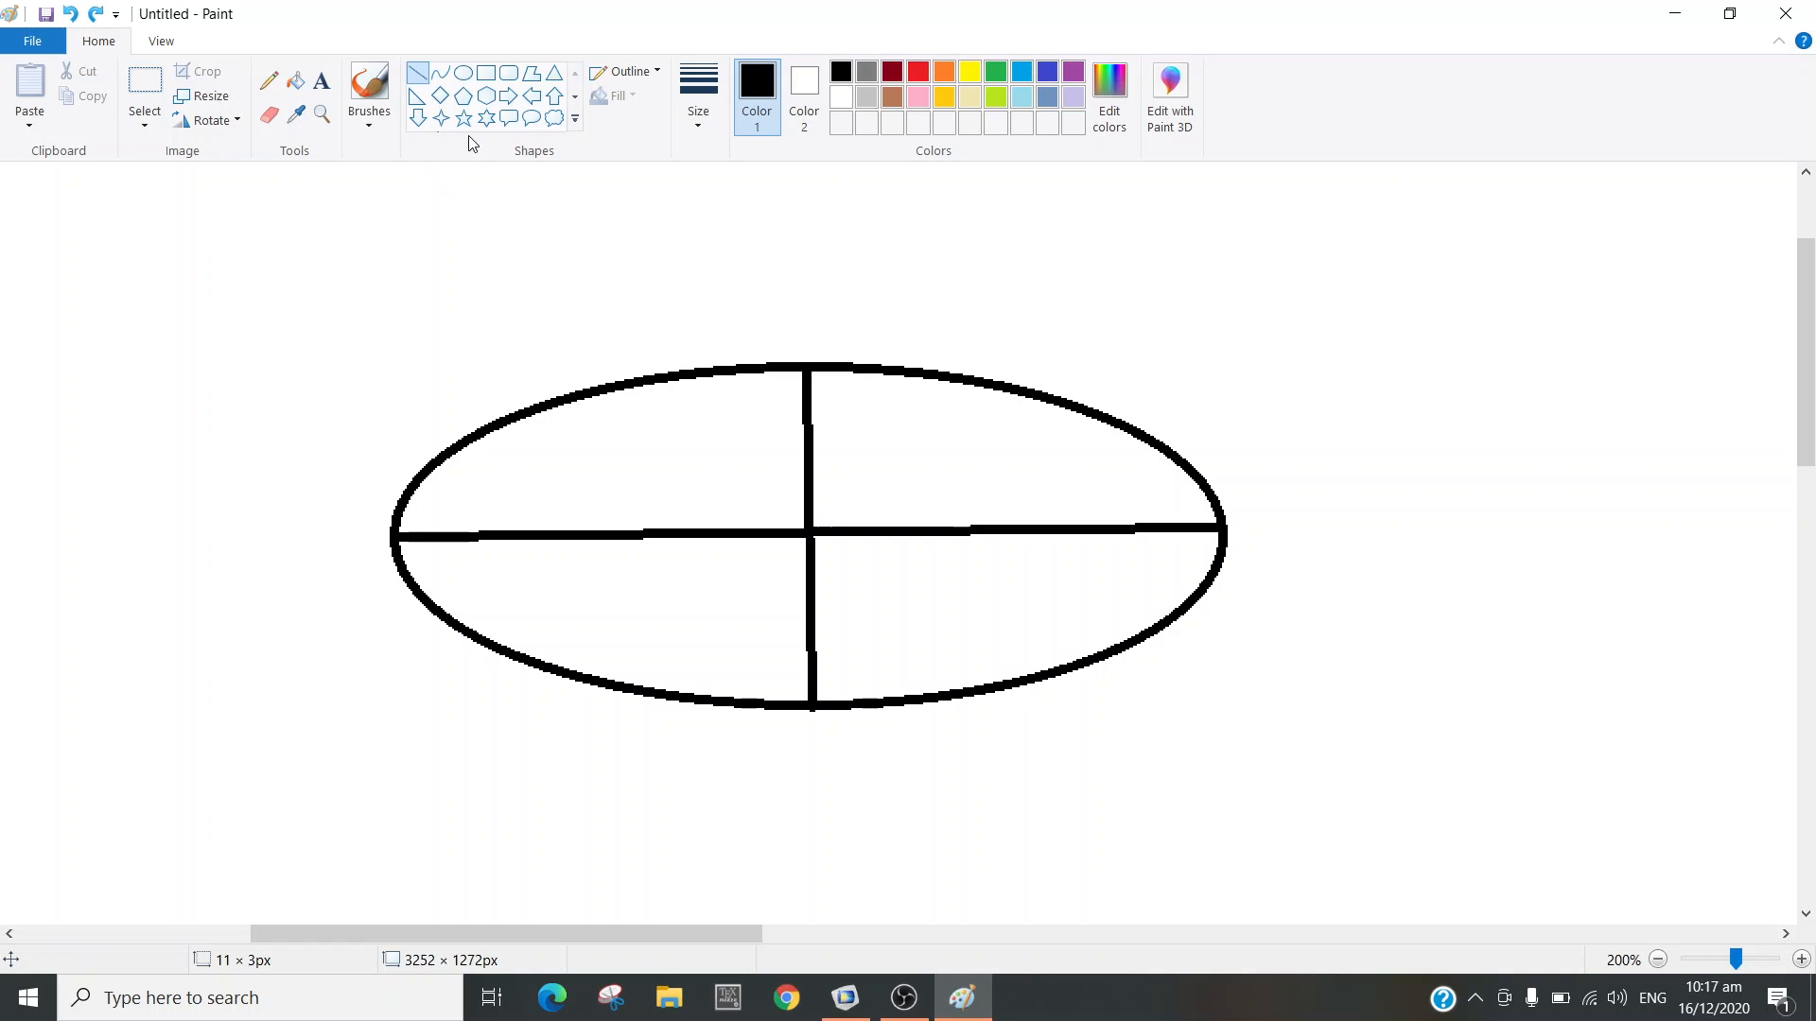
{"action": "left_click", "coordinate": [368, 124]}
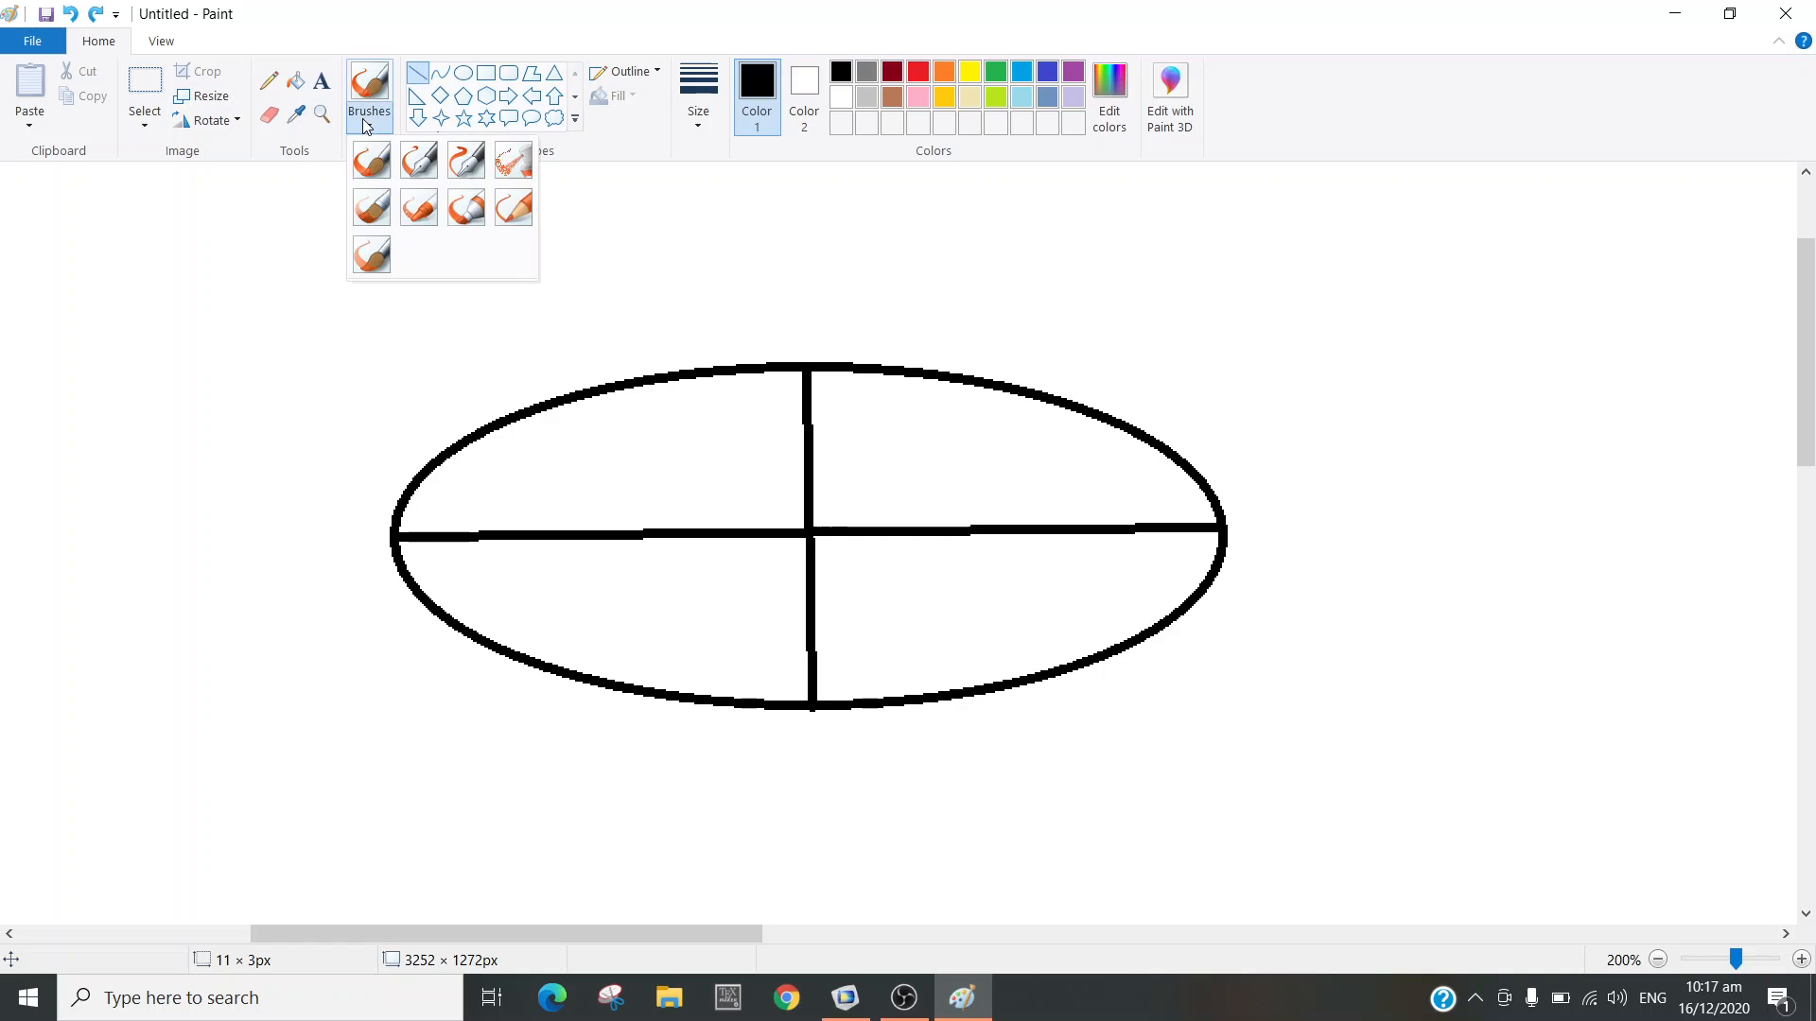
{"action": "left_click", "coordinate": [416, 201]}
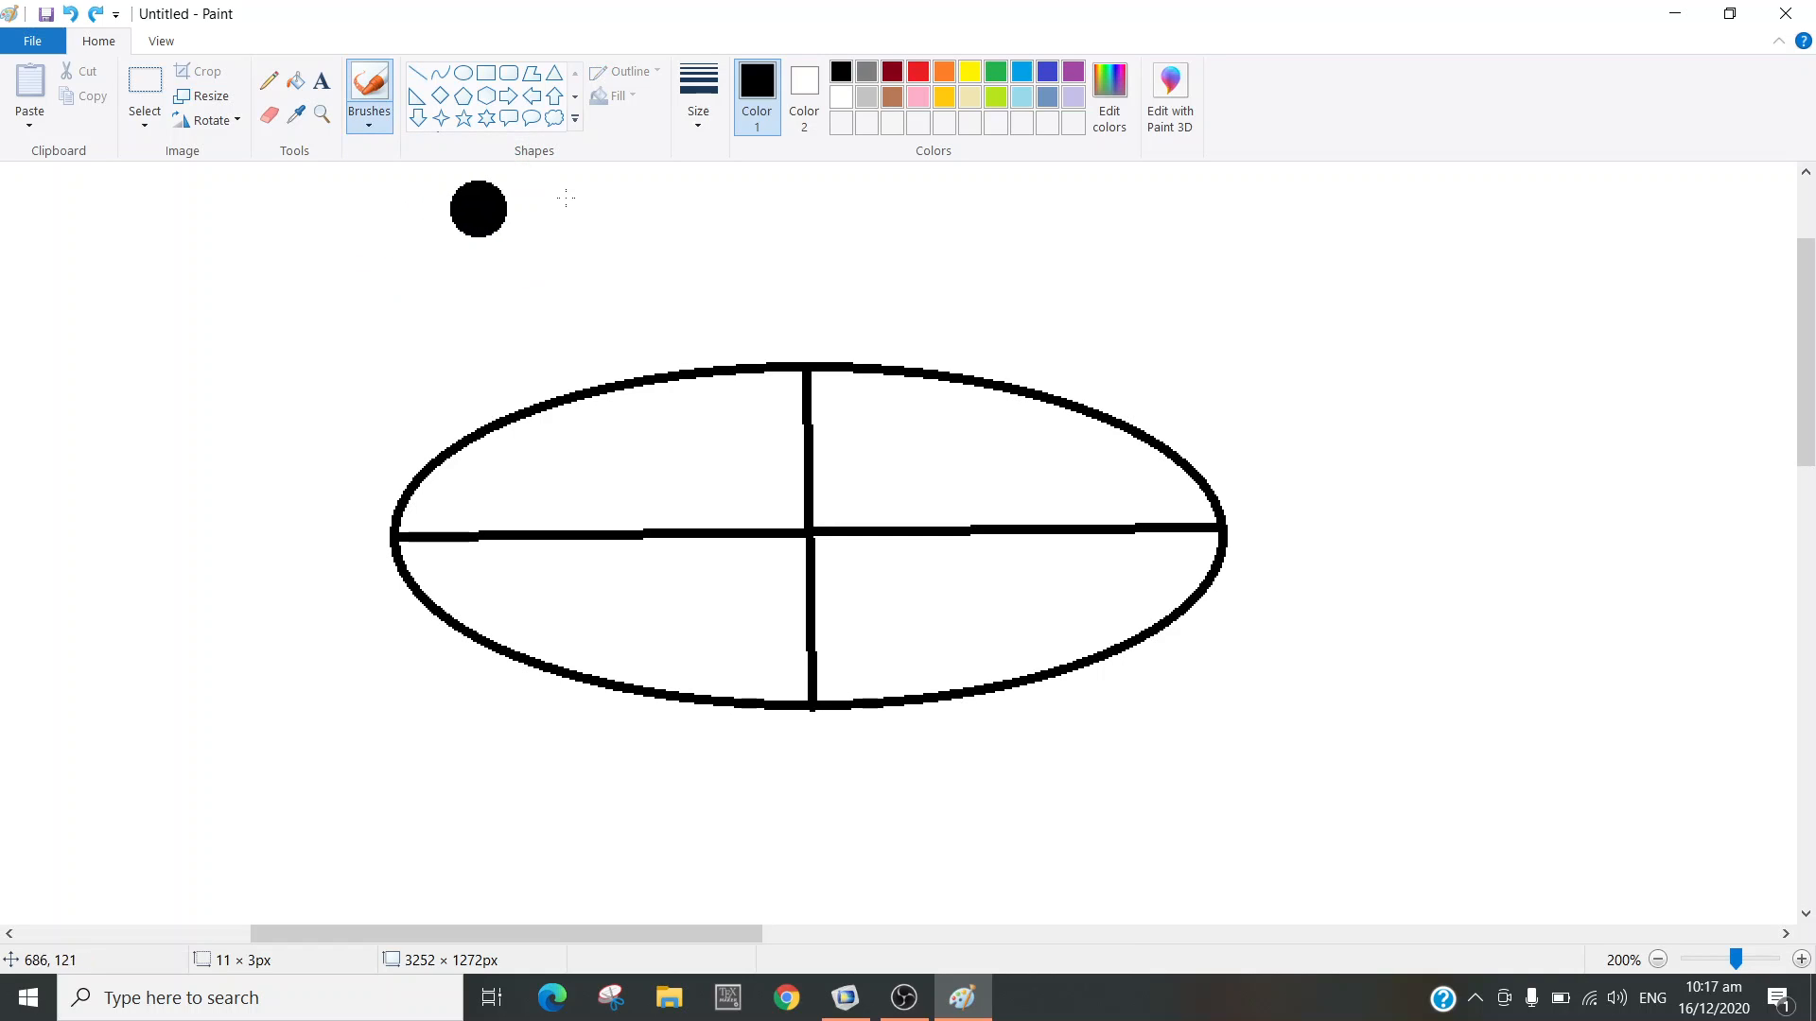
{"action": "left_click", "coordinate": [918, 77]}
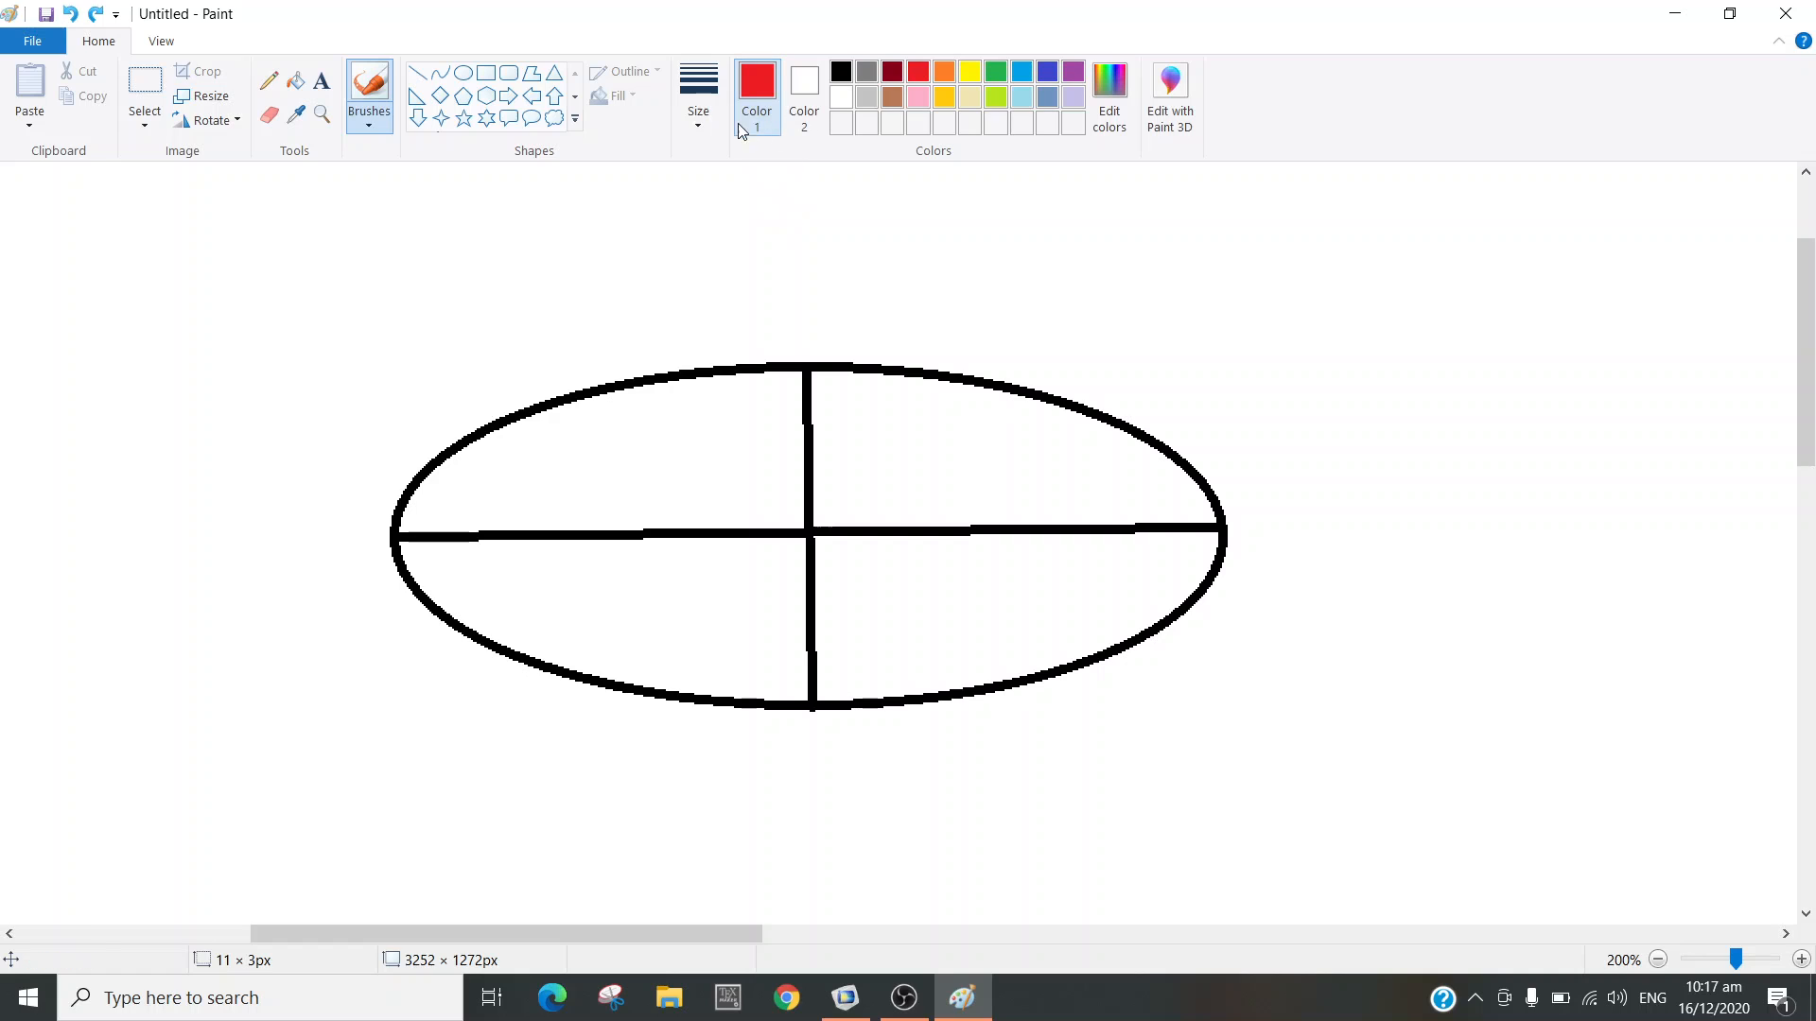
{"action": "left_click", "coordinate": [697, 112]}
{"action": "left_click", "coordinate": [745, 180]}
{"action": "mouse_move", "coordinate": [829, 558]}
{"action": "left_mouse_down"}
{"action": "mouse_move", "coordinate": [1169, 567]}
{"action": "mouse_move", "coordinate": [1219, 545]}
{"action": "left_mouse_up"}
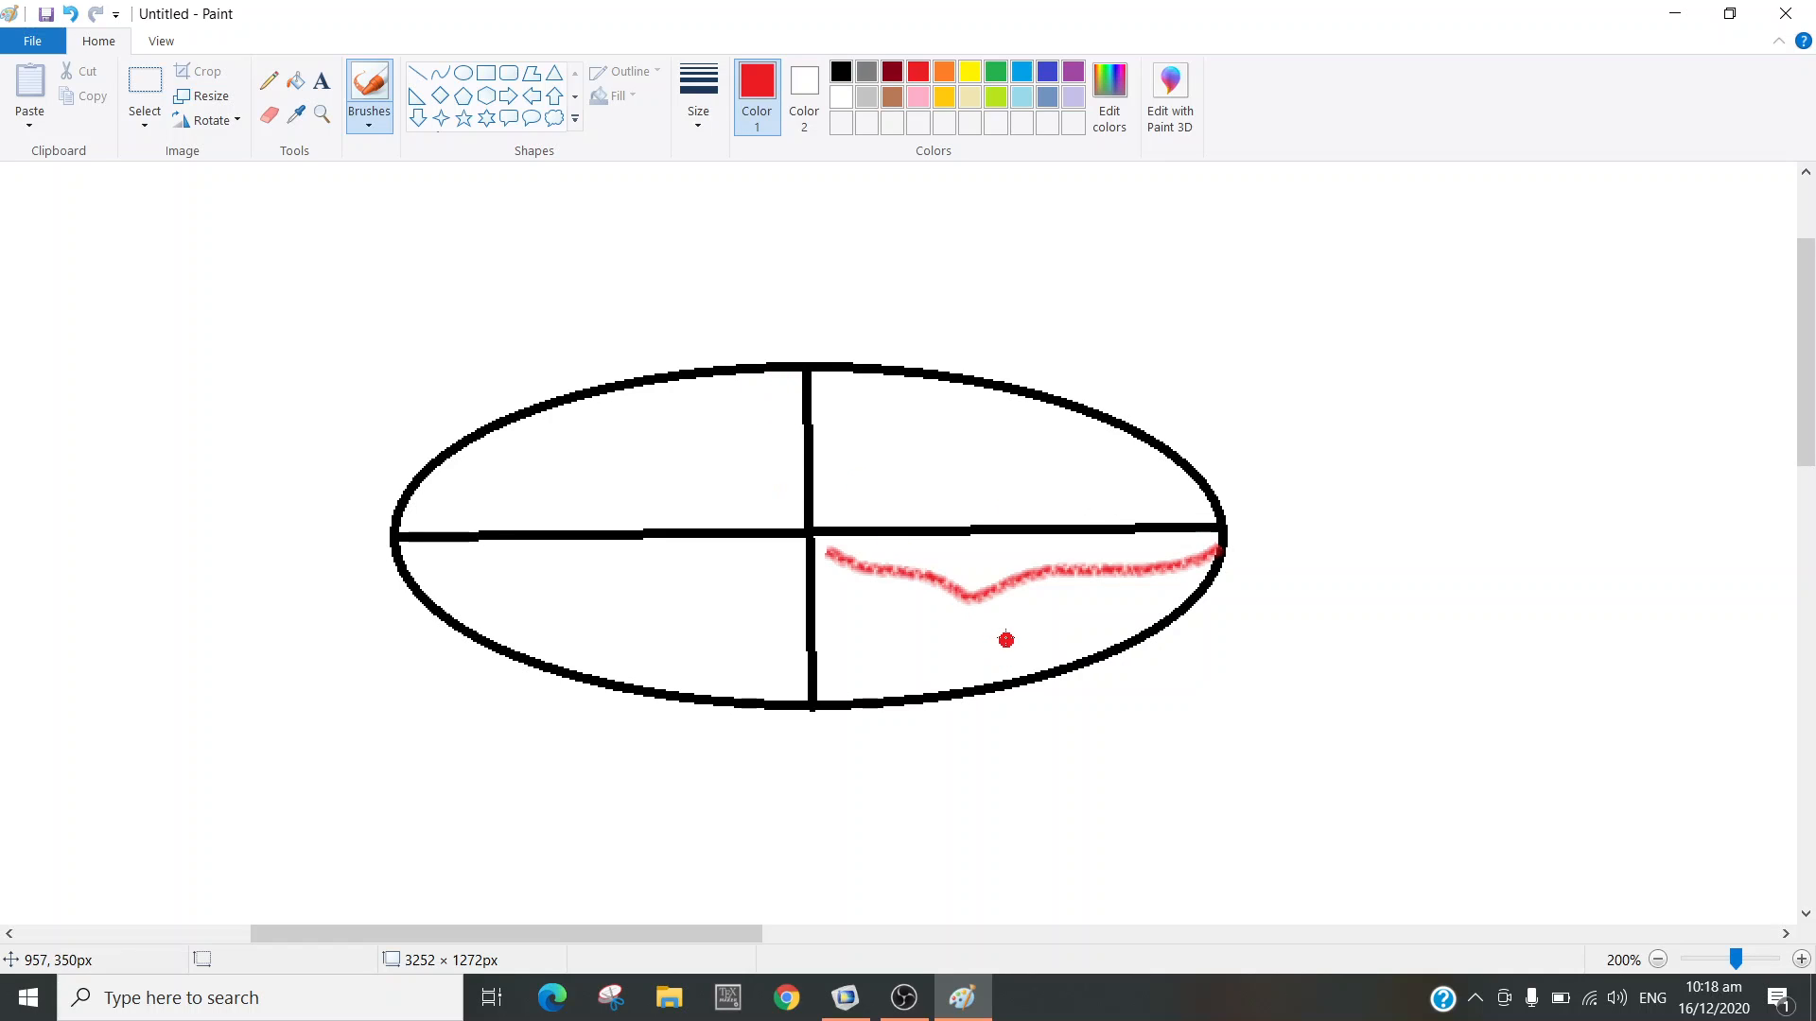
{"action": "mouse_move", "coordinate": [991, 620]}
{"action": "left_mouse_down"}
{"action": "mouse_move", "coordinate": [984, 646]}
{"action": "mouse_move", "coordinate": [993, 624]}
{"action": "mouse_move", "coordinate": [1028, 634]}
{"action": "left_mouse_up"}
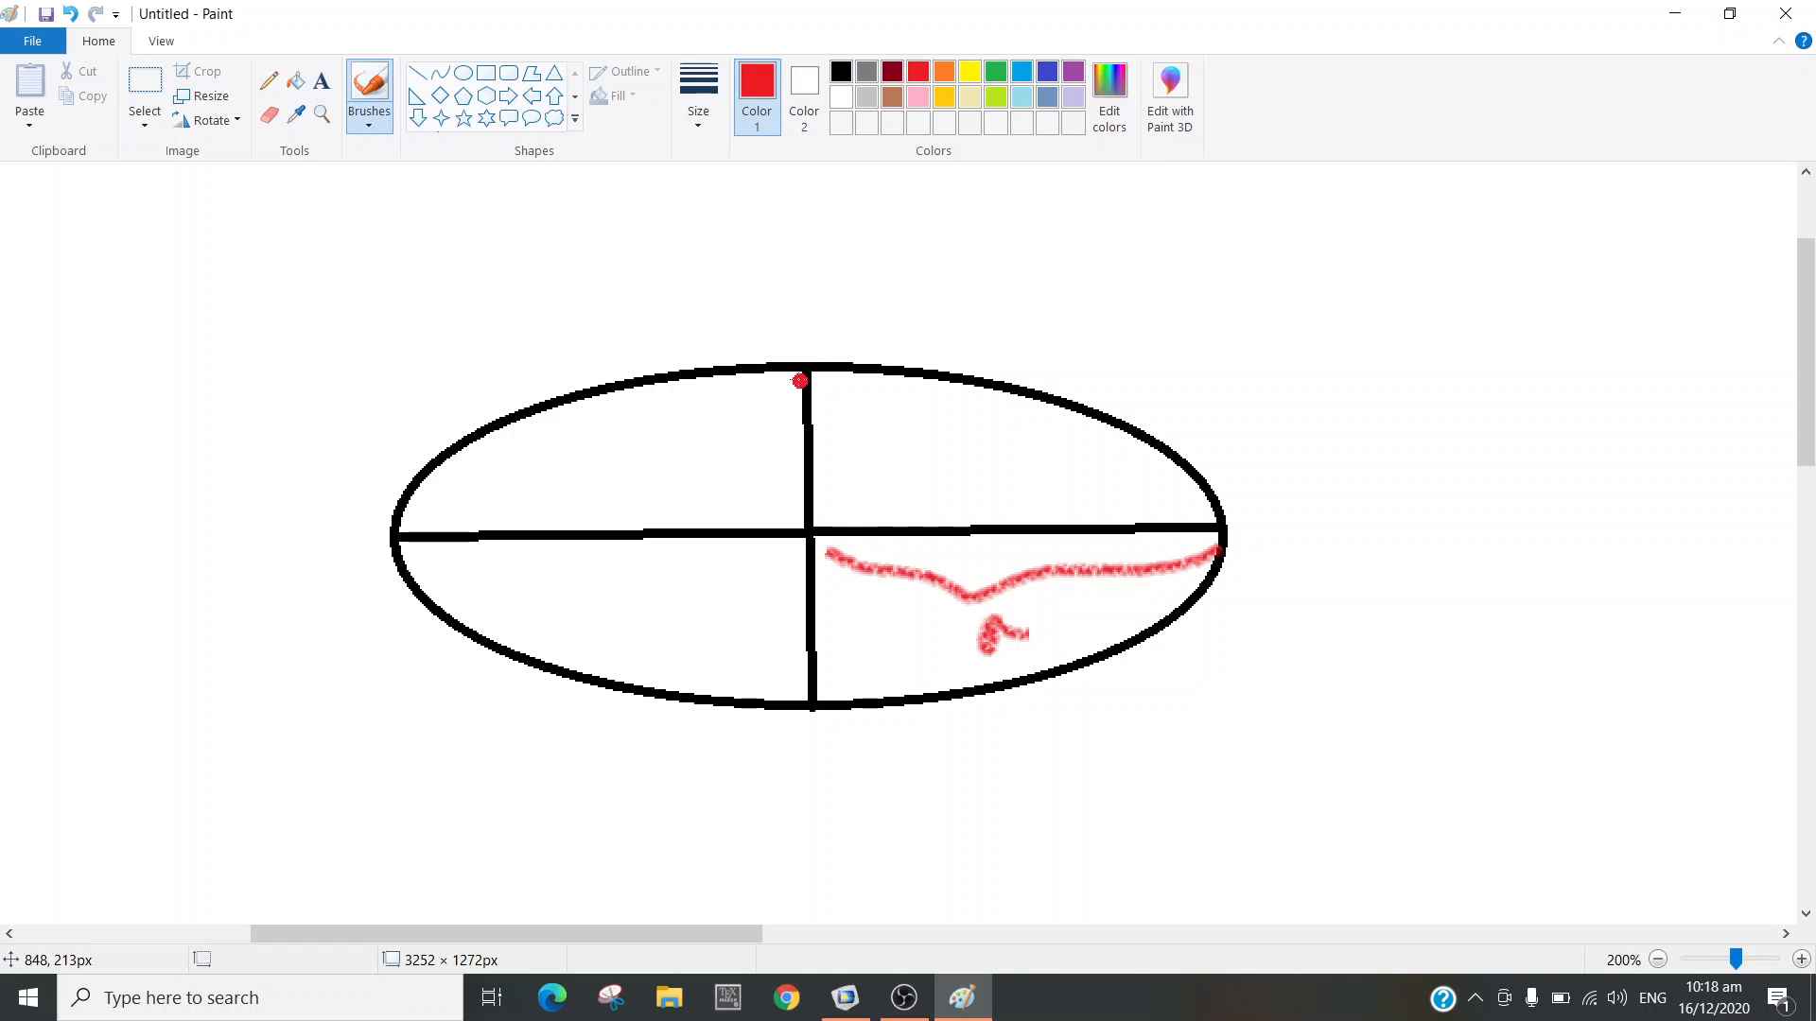
- Brush a red brace beside the ellipse's upper vertical semi-axis, with an arrow leading outside the ellipse to the label "b"
{"action": "mouse_move", "coordinate": [785, 376]}
{"action": "left_mouse_down"}
{"action": "mouse_move", "coordinate": [777, 518]}
{"action": "mouse_move", "coordinate": [814, 541]}
{"action": "left_mouse_up"}
{"action": "mouse_move", "coordinate": [831, 450]}
{"action": "left_mouse_down"}
{"action": "mouse_move", "coordinate": [1012, 300]}
{"action": "mouse_move", "coordinate": [1024, 345]}
{"action": "left_mouse_up"}
{"action": "mouse_move", "coordinate": [1057, 263]}
{"action": "left_mouse_down"}
{"action": "mouse_move", "coordinate": [1062, 284]}
{"action": "mouse_move", "coordinate": [1104, 294]}
{"action": "mouse_move", "coordinate": [1075, 308]}
{"action": "left_mouse_up"}
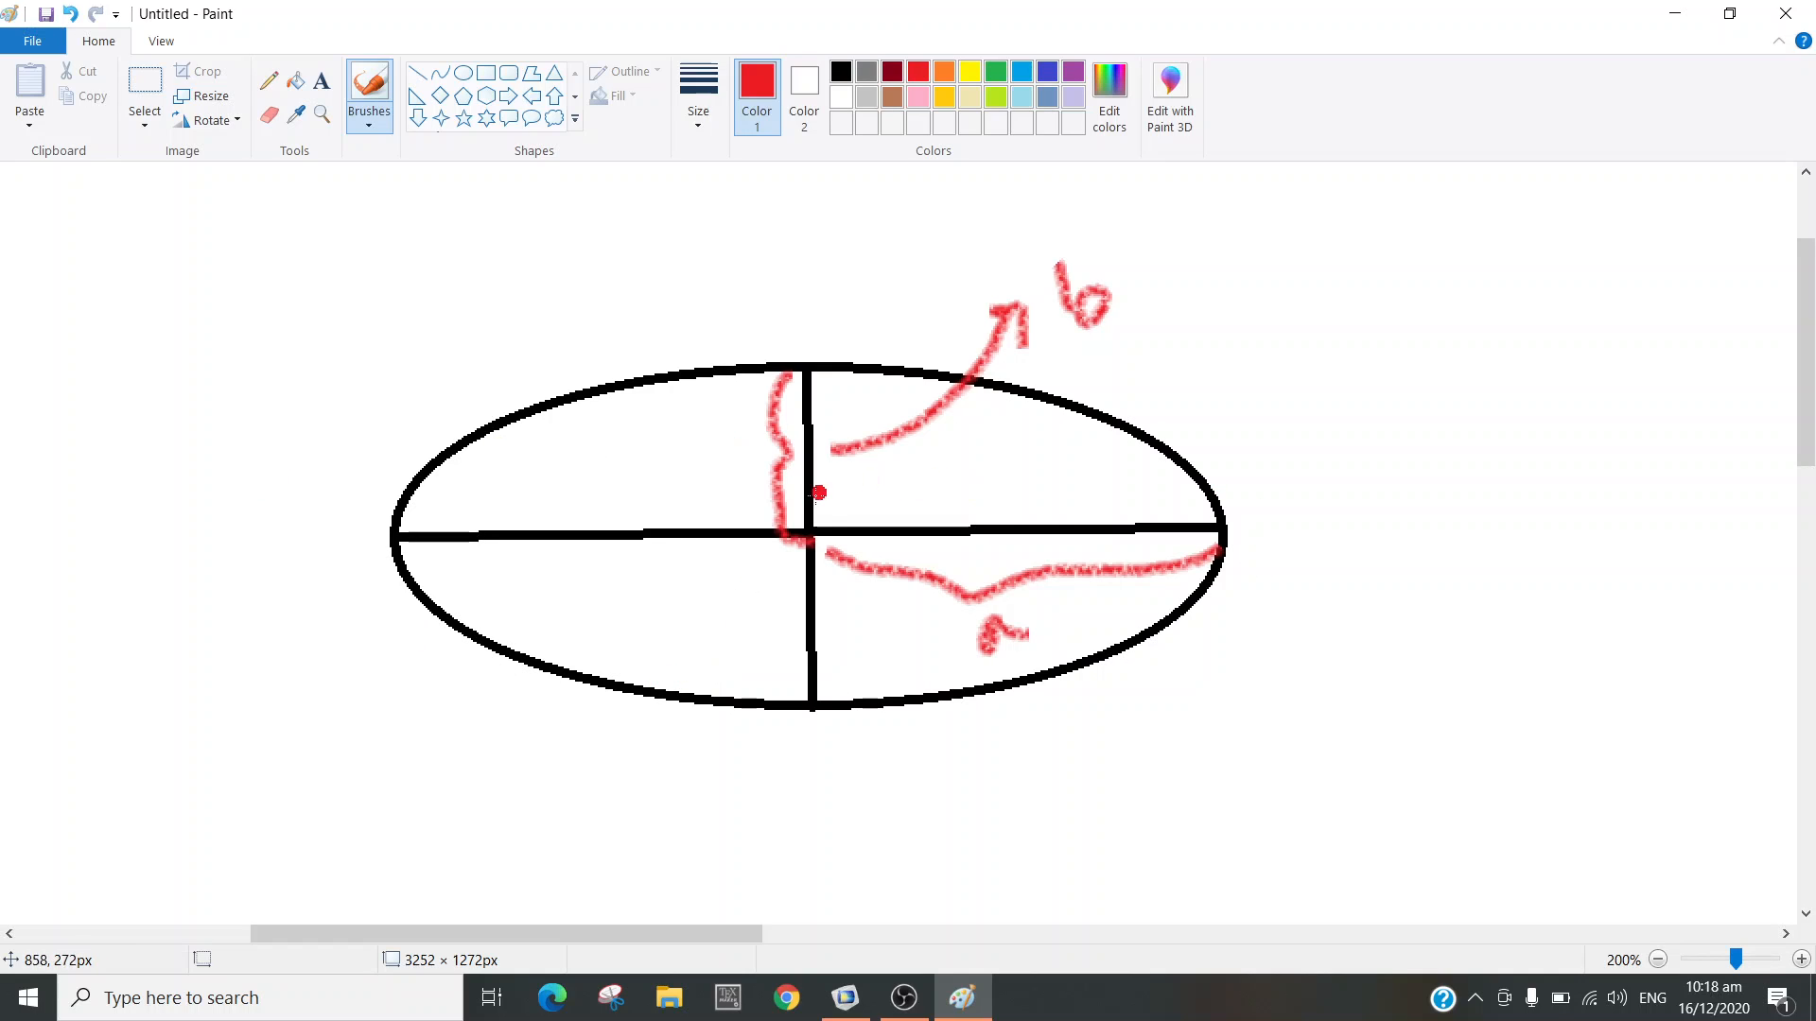
- Switch back to COMSOL and add the global parameter a_c with the expression r_c/2
{"action": "left_click", "coordinate": [1676, 7]}
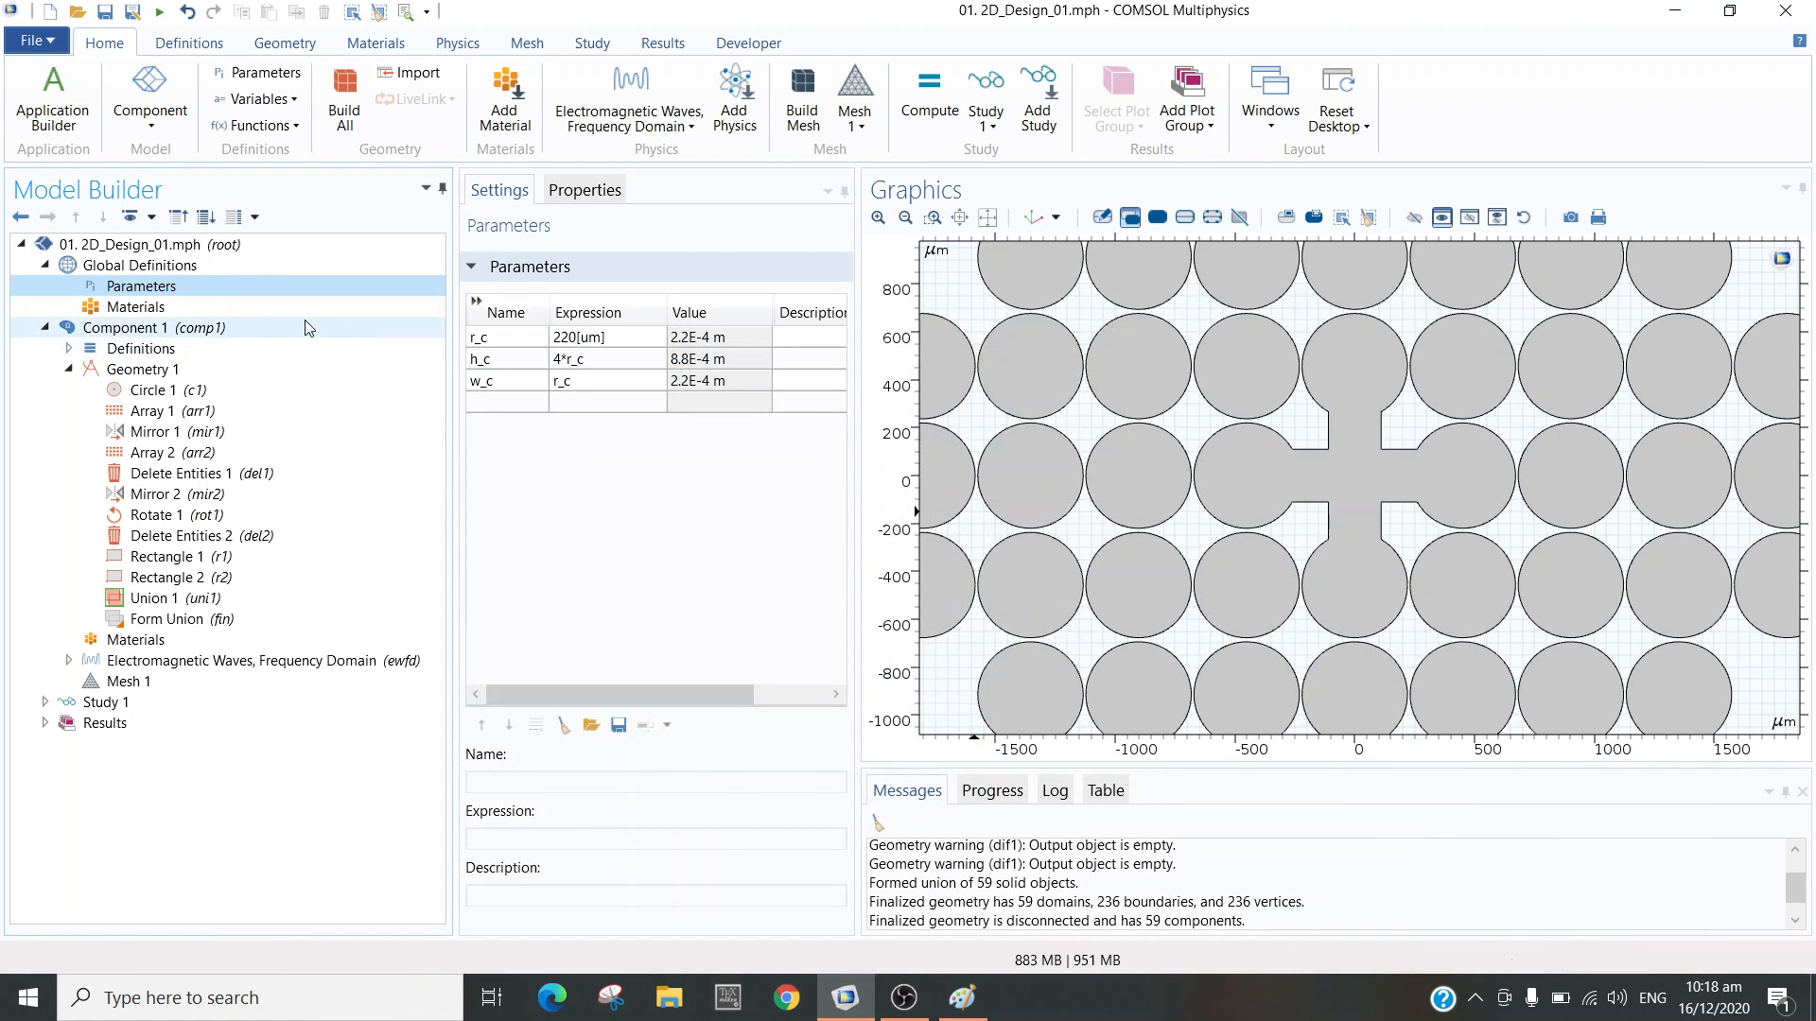
{"action": "left_click", "coordinate": [488, 402]}
{"action": "type", "text": "a"}
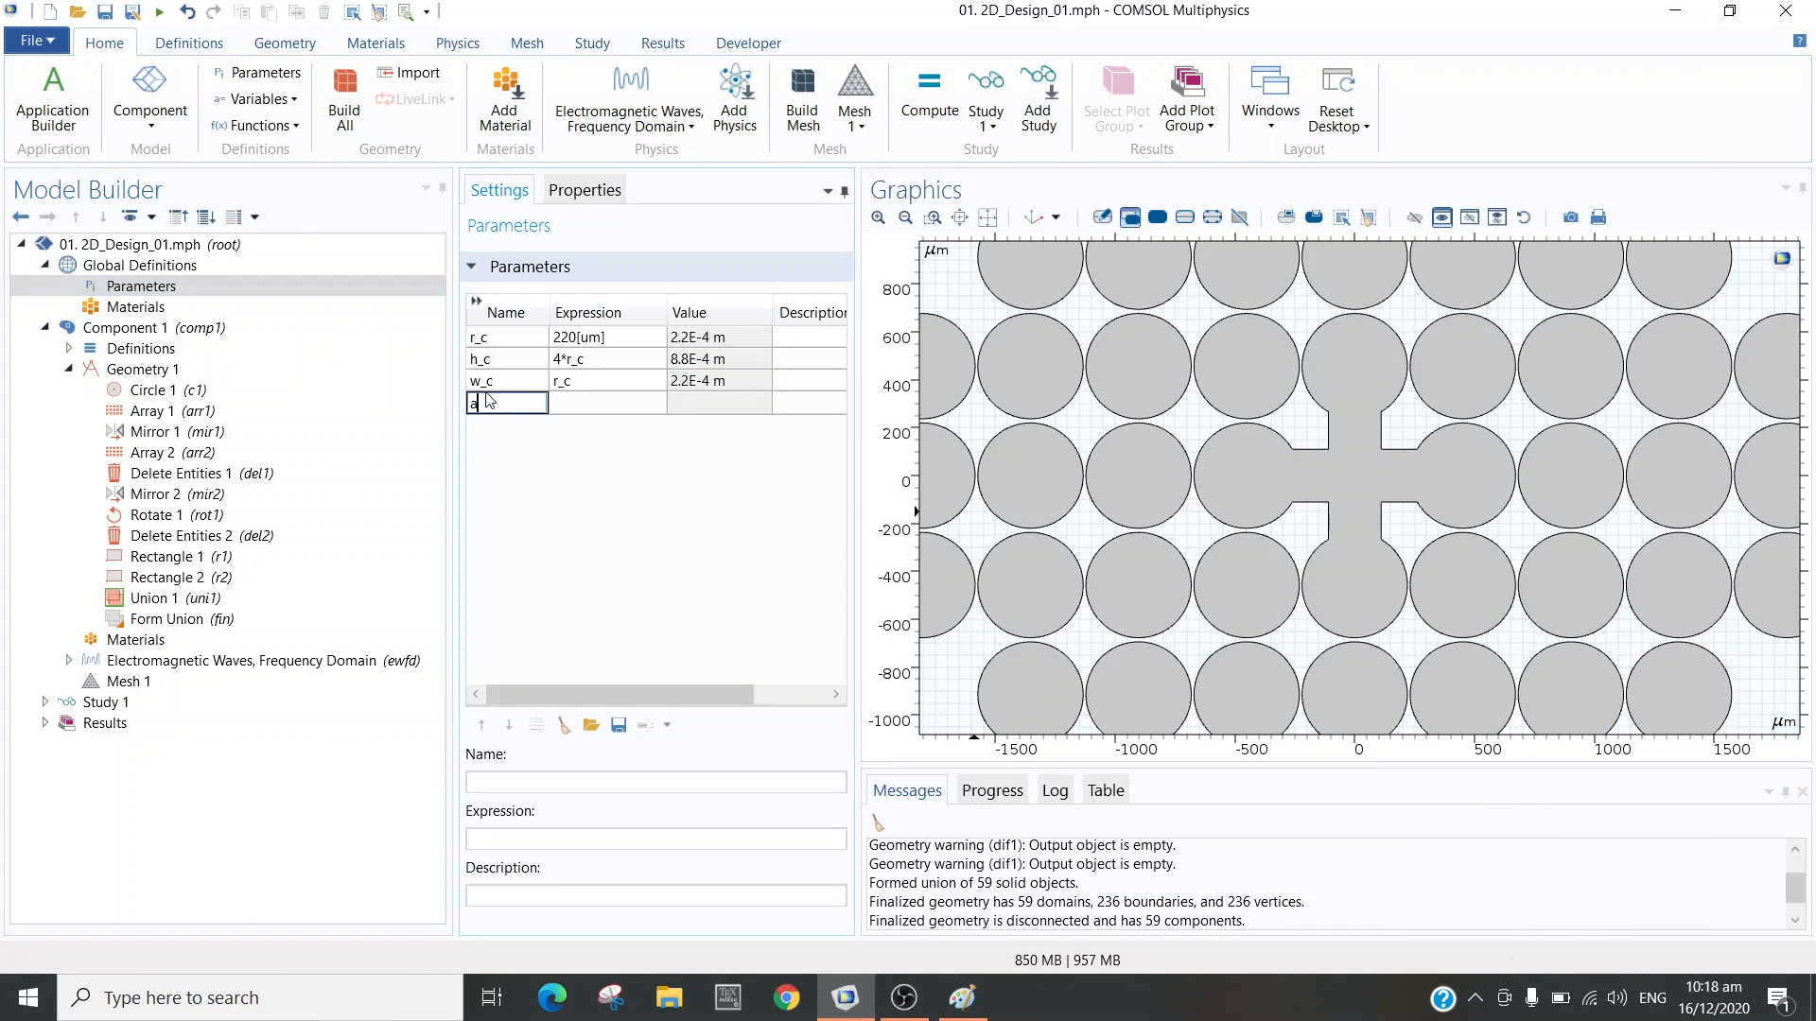
{"action": "type", "text": "_c"}
{"action": "key", "text": "Return"}
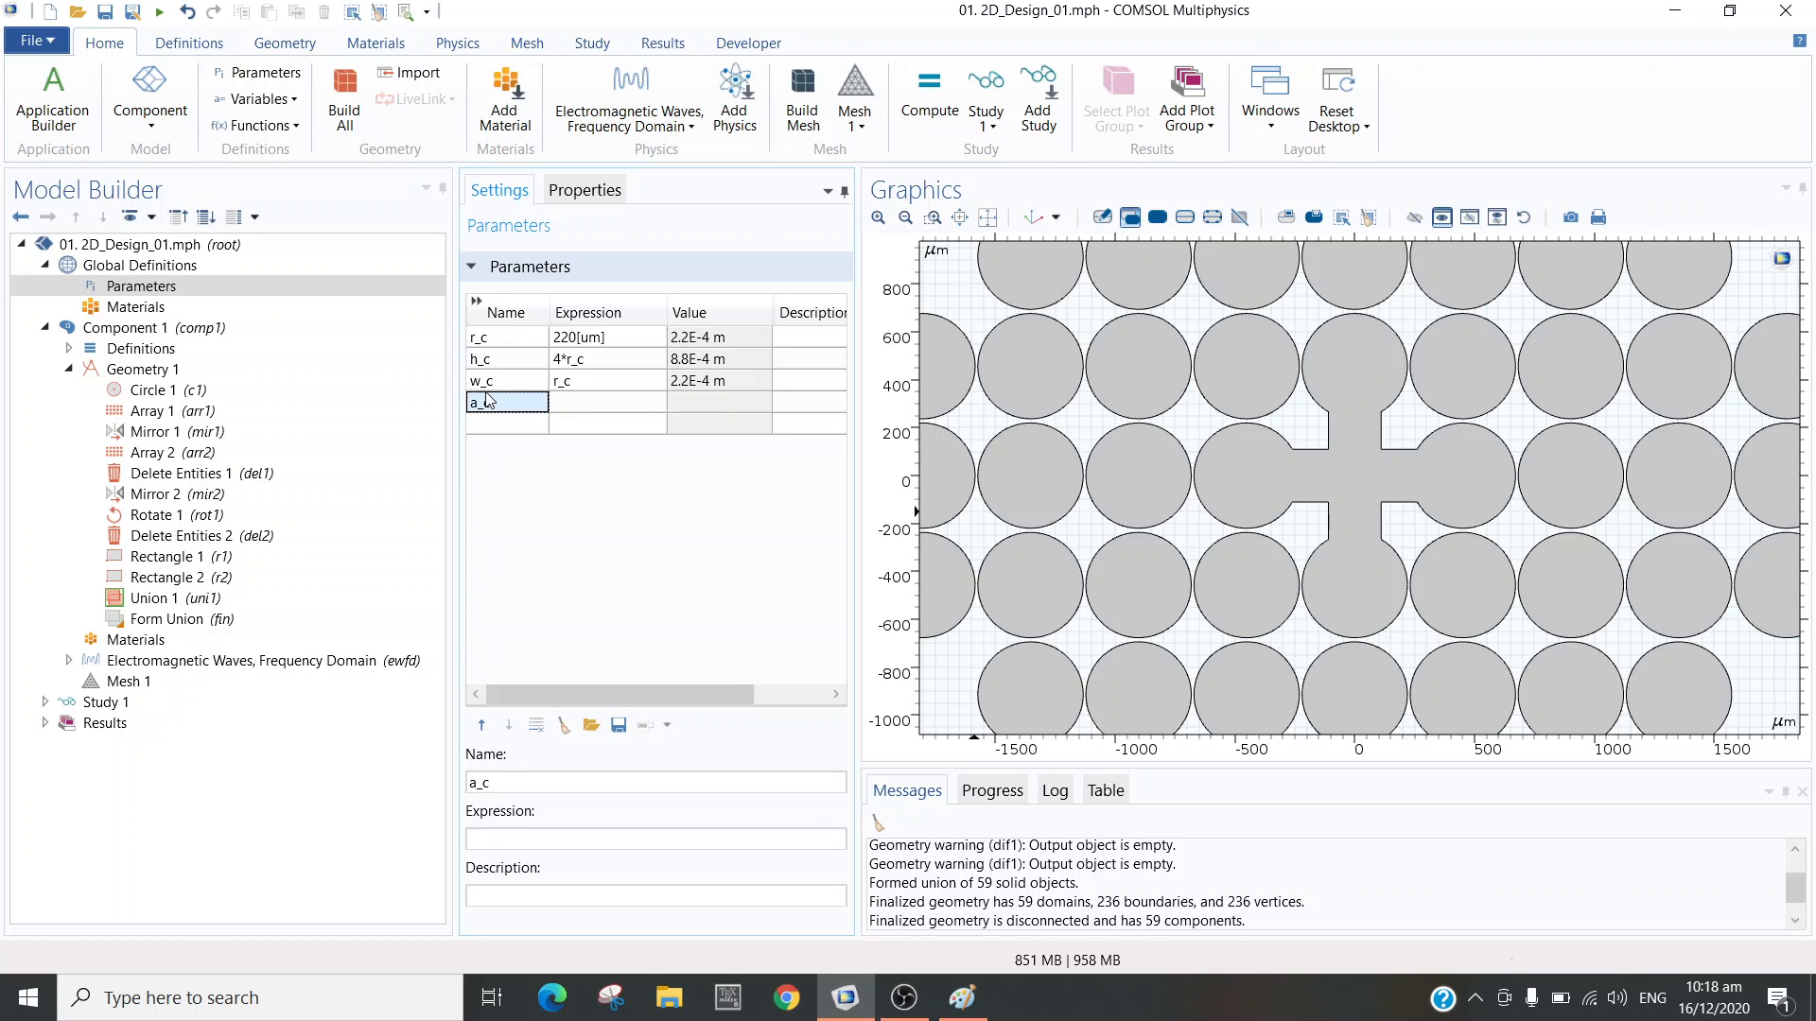
{"action": "left_click", "coordinate": [569, 402]}
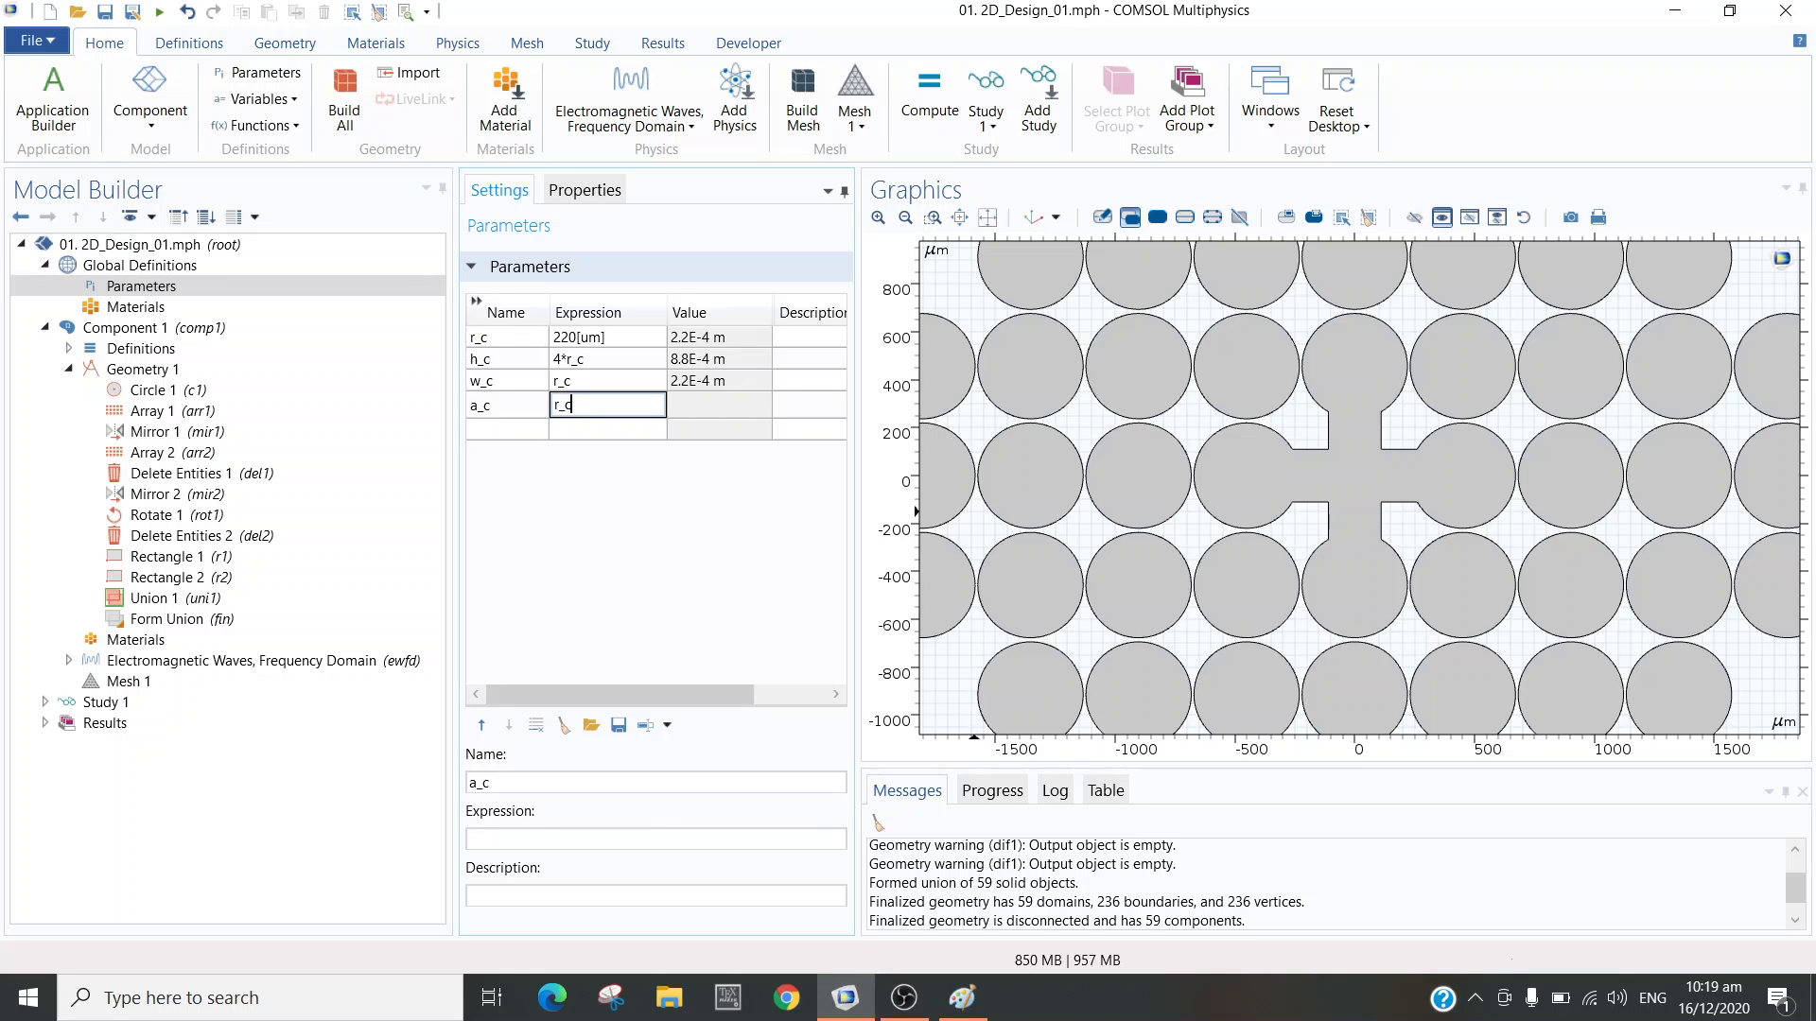
{"action": "type", "text": "r_c/2"}
{"action": "key", "text": "Return"}
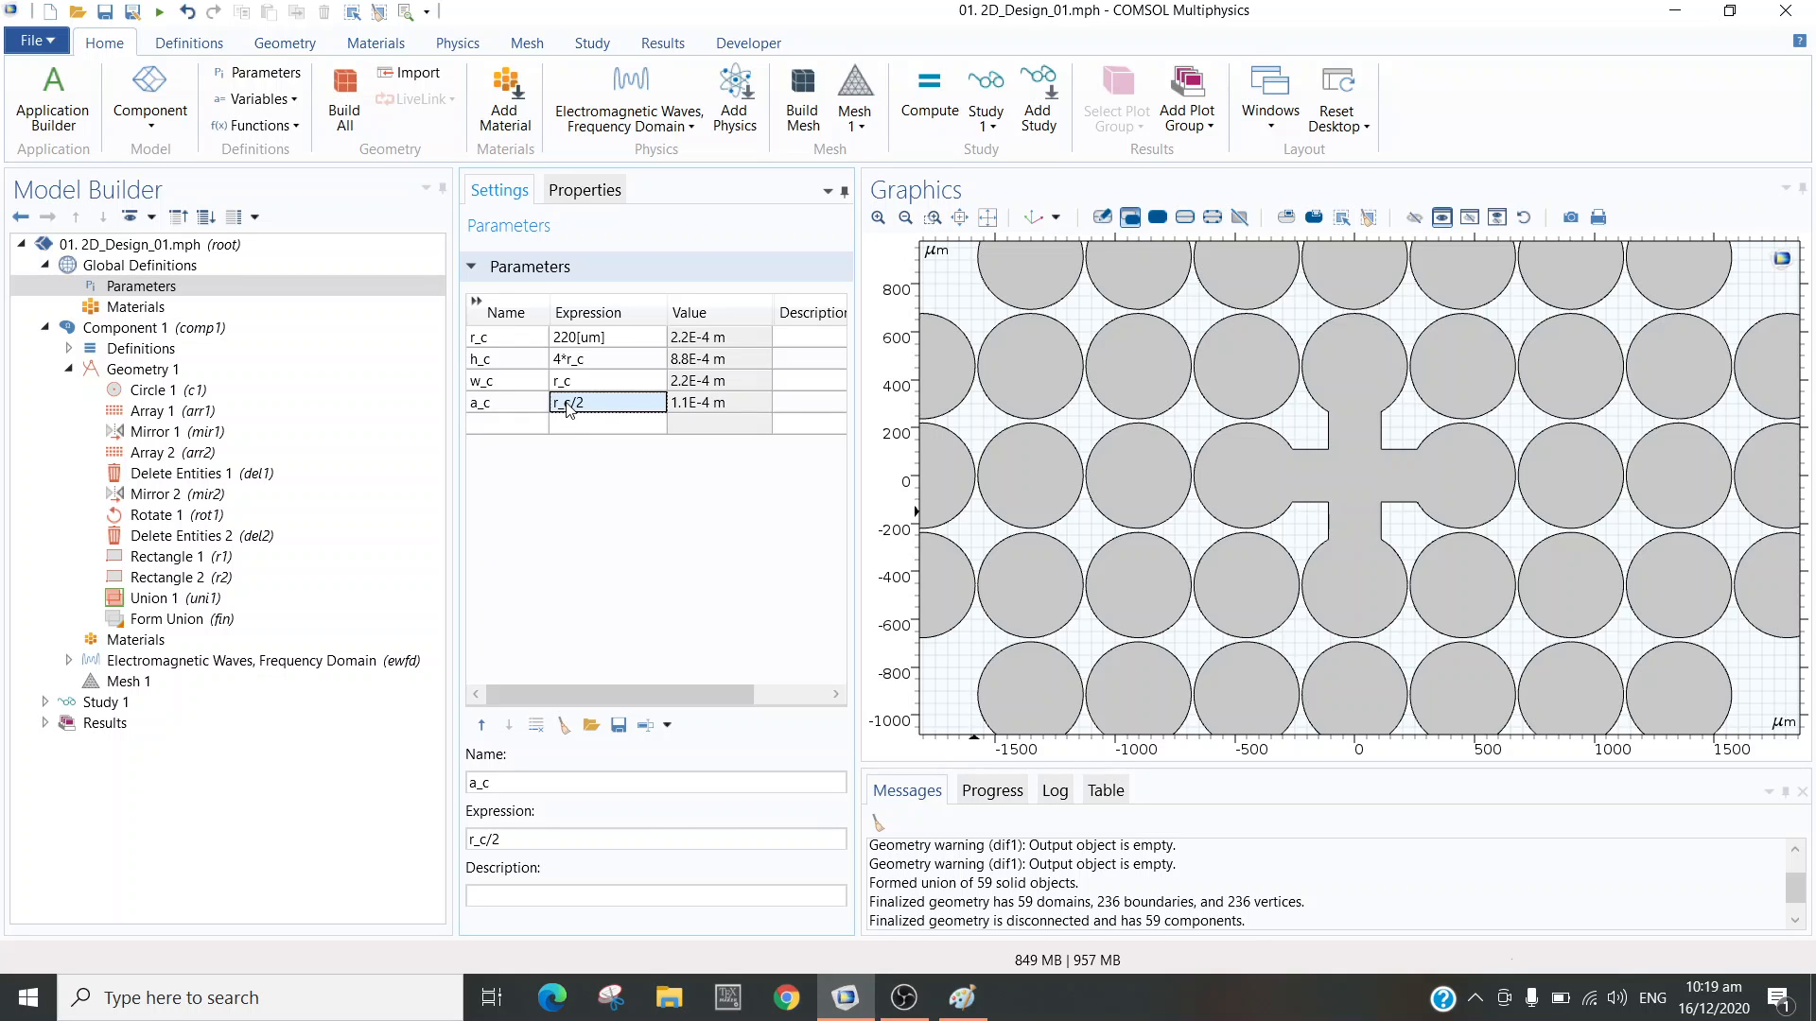
- Add the global parameter b_c with the expression r_c/5
{"action": "left_click", "coordinate": [511, 425]}
{"action": "left_click", "coordinate": [506, 421]}
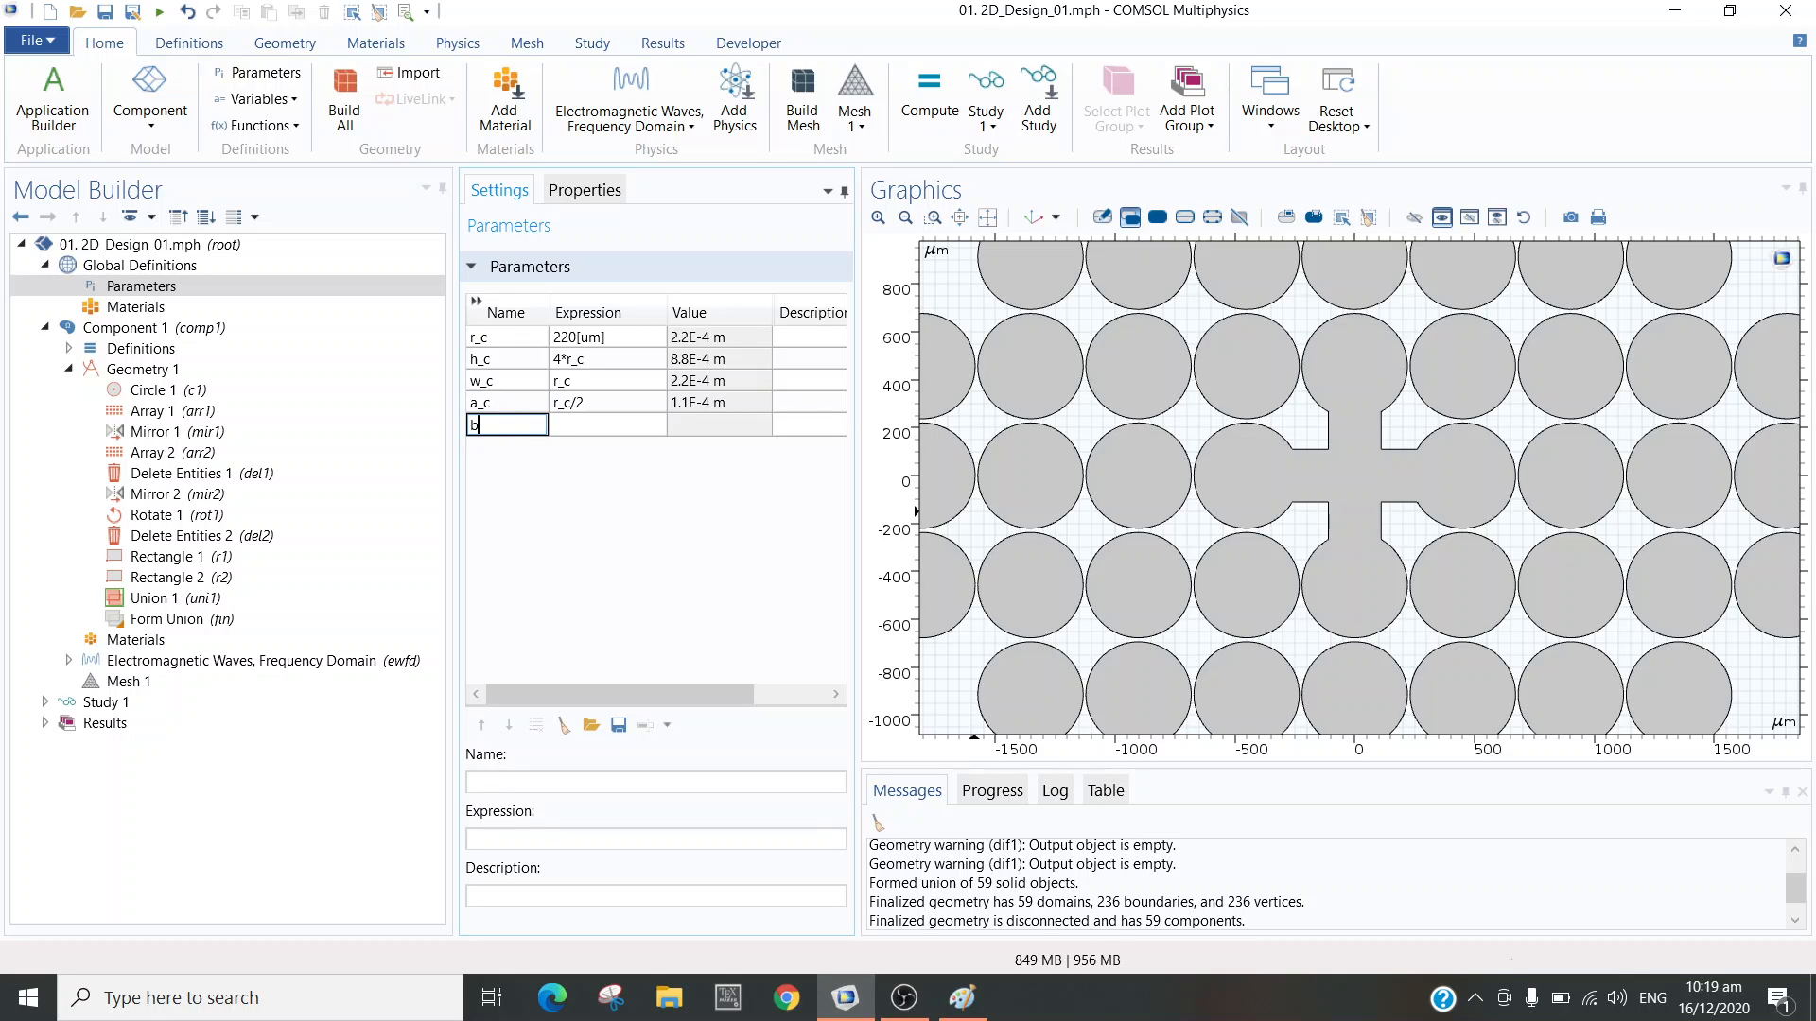
{"action": "type", "text": "b_c"}
{"action": "key", "text": "Return"}
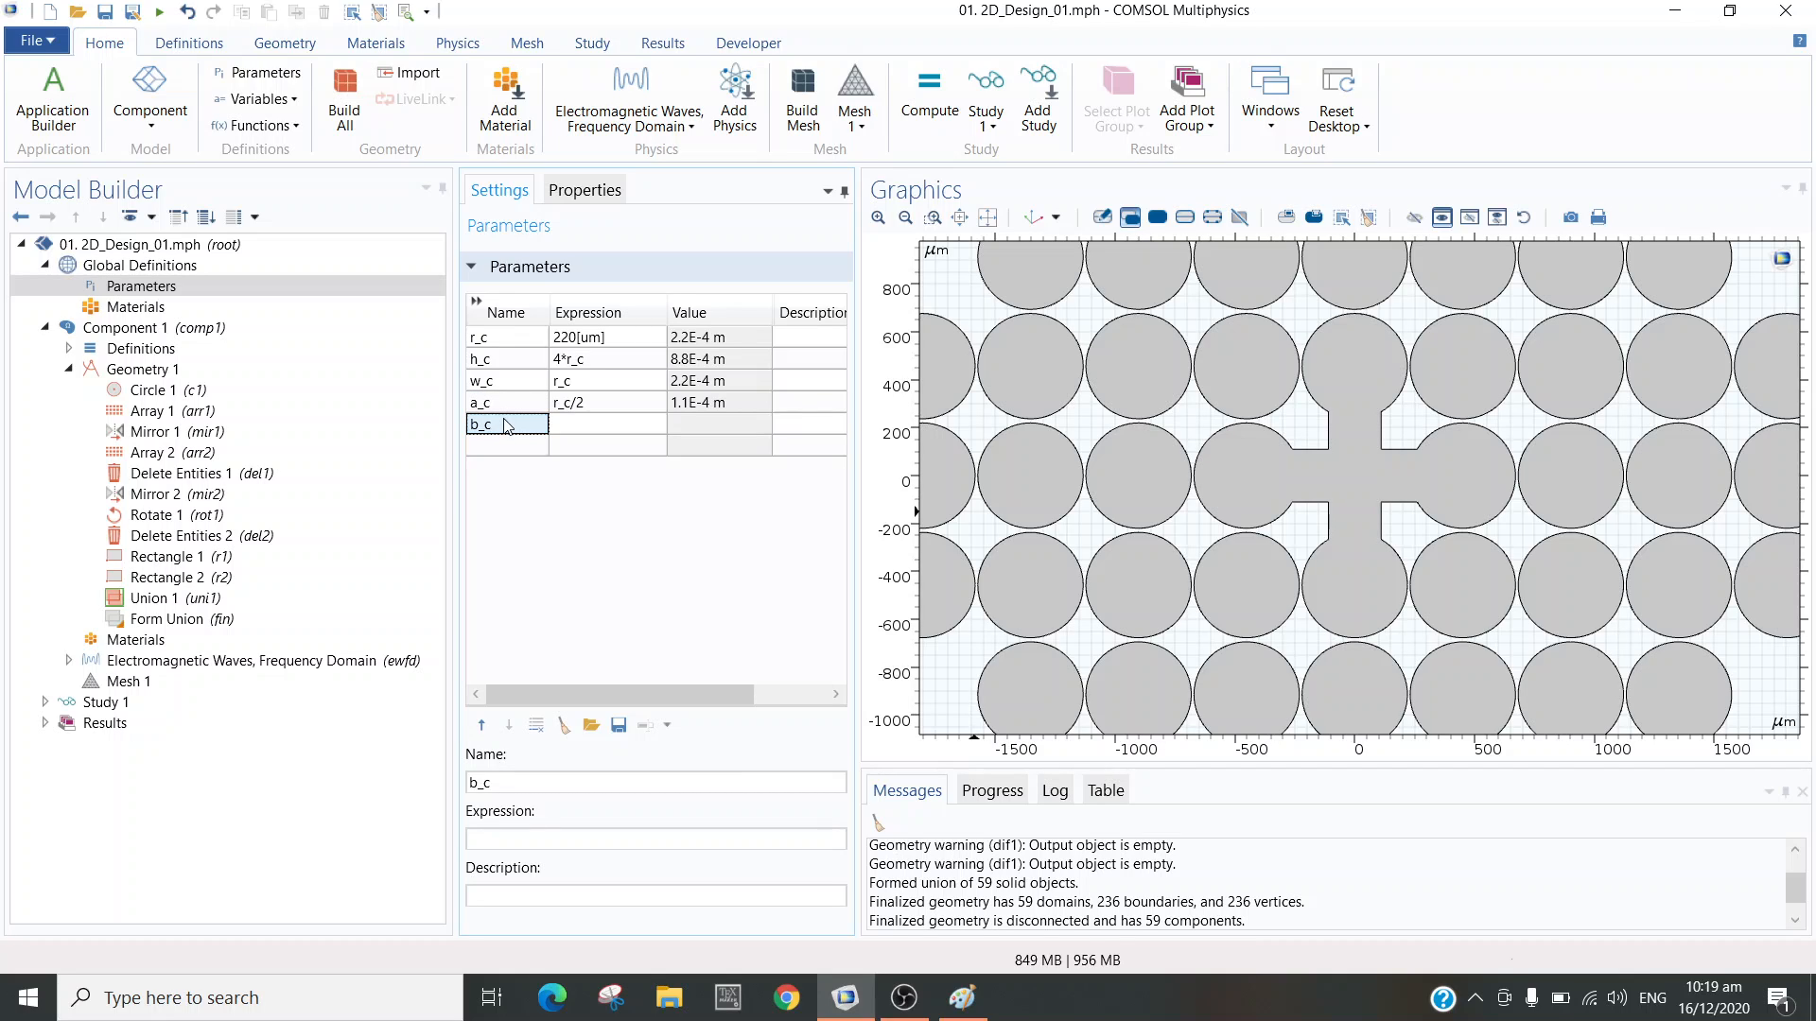
{"action": "left_click", "coordinate": [571, 425]}
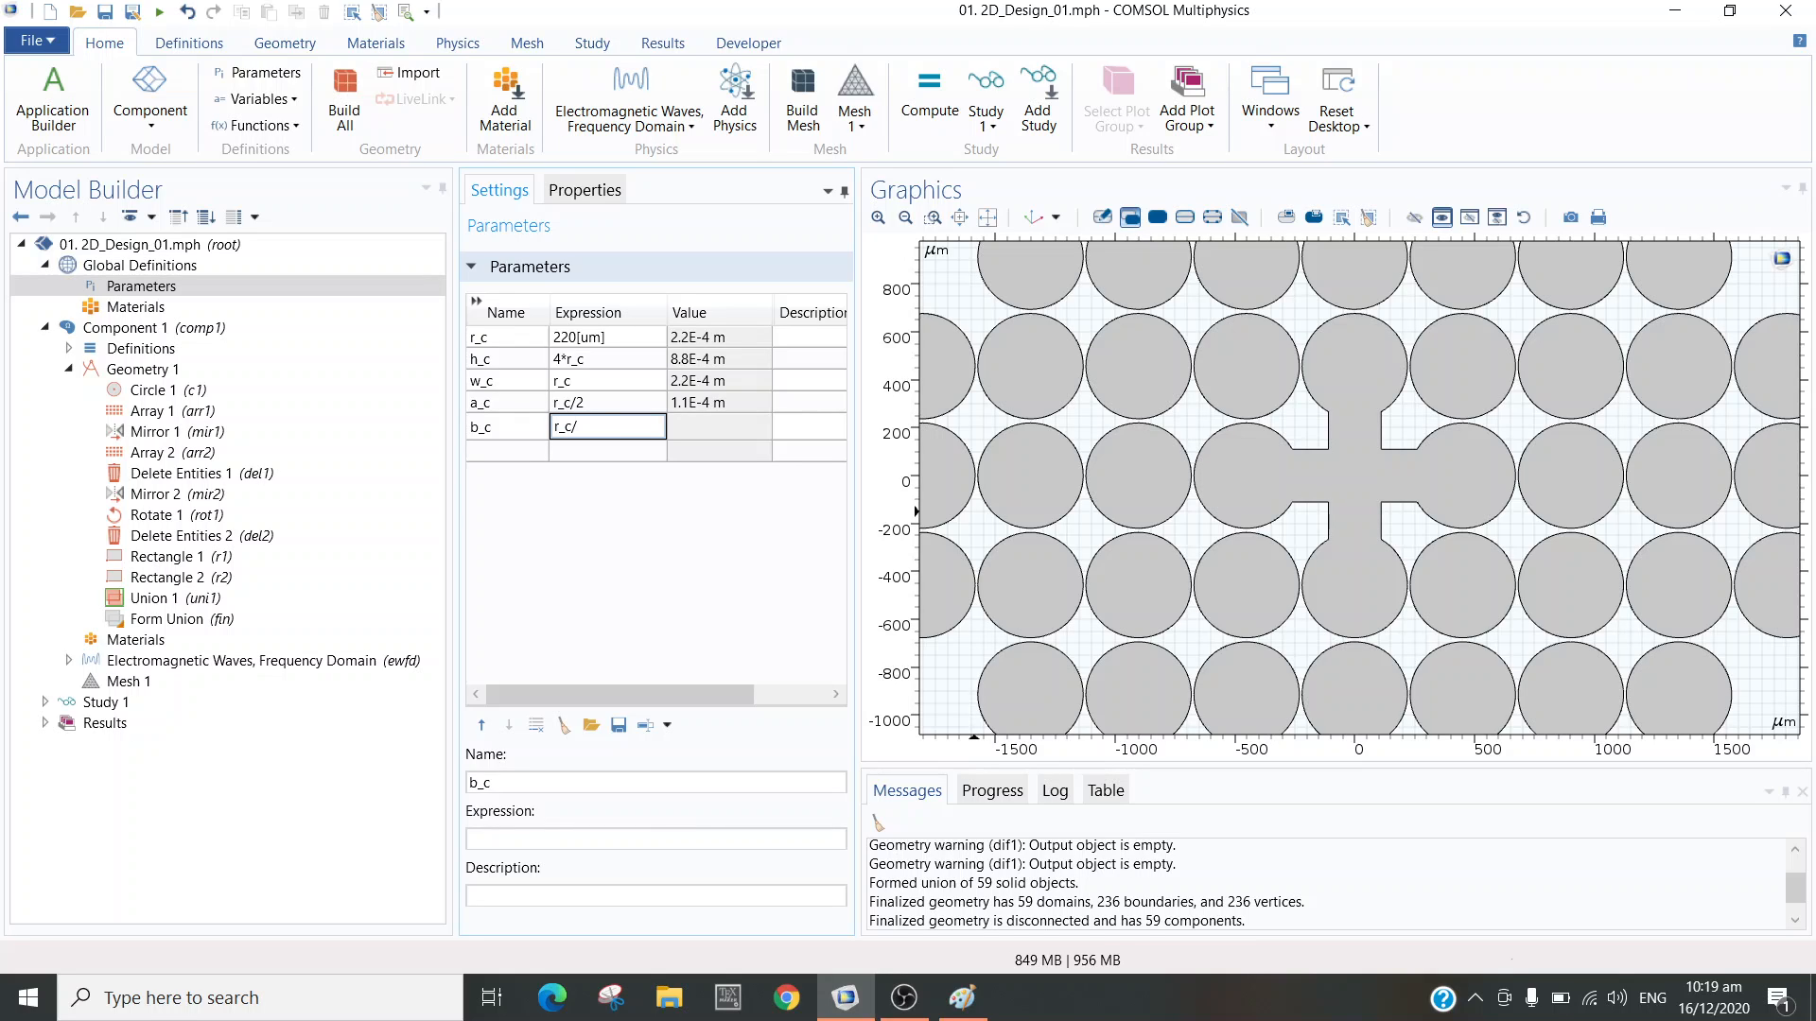
{"action": "key", "text": "Return"}
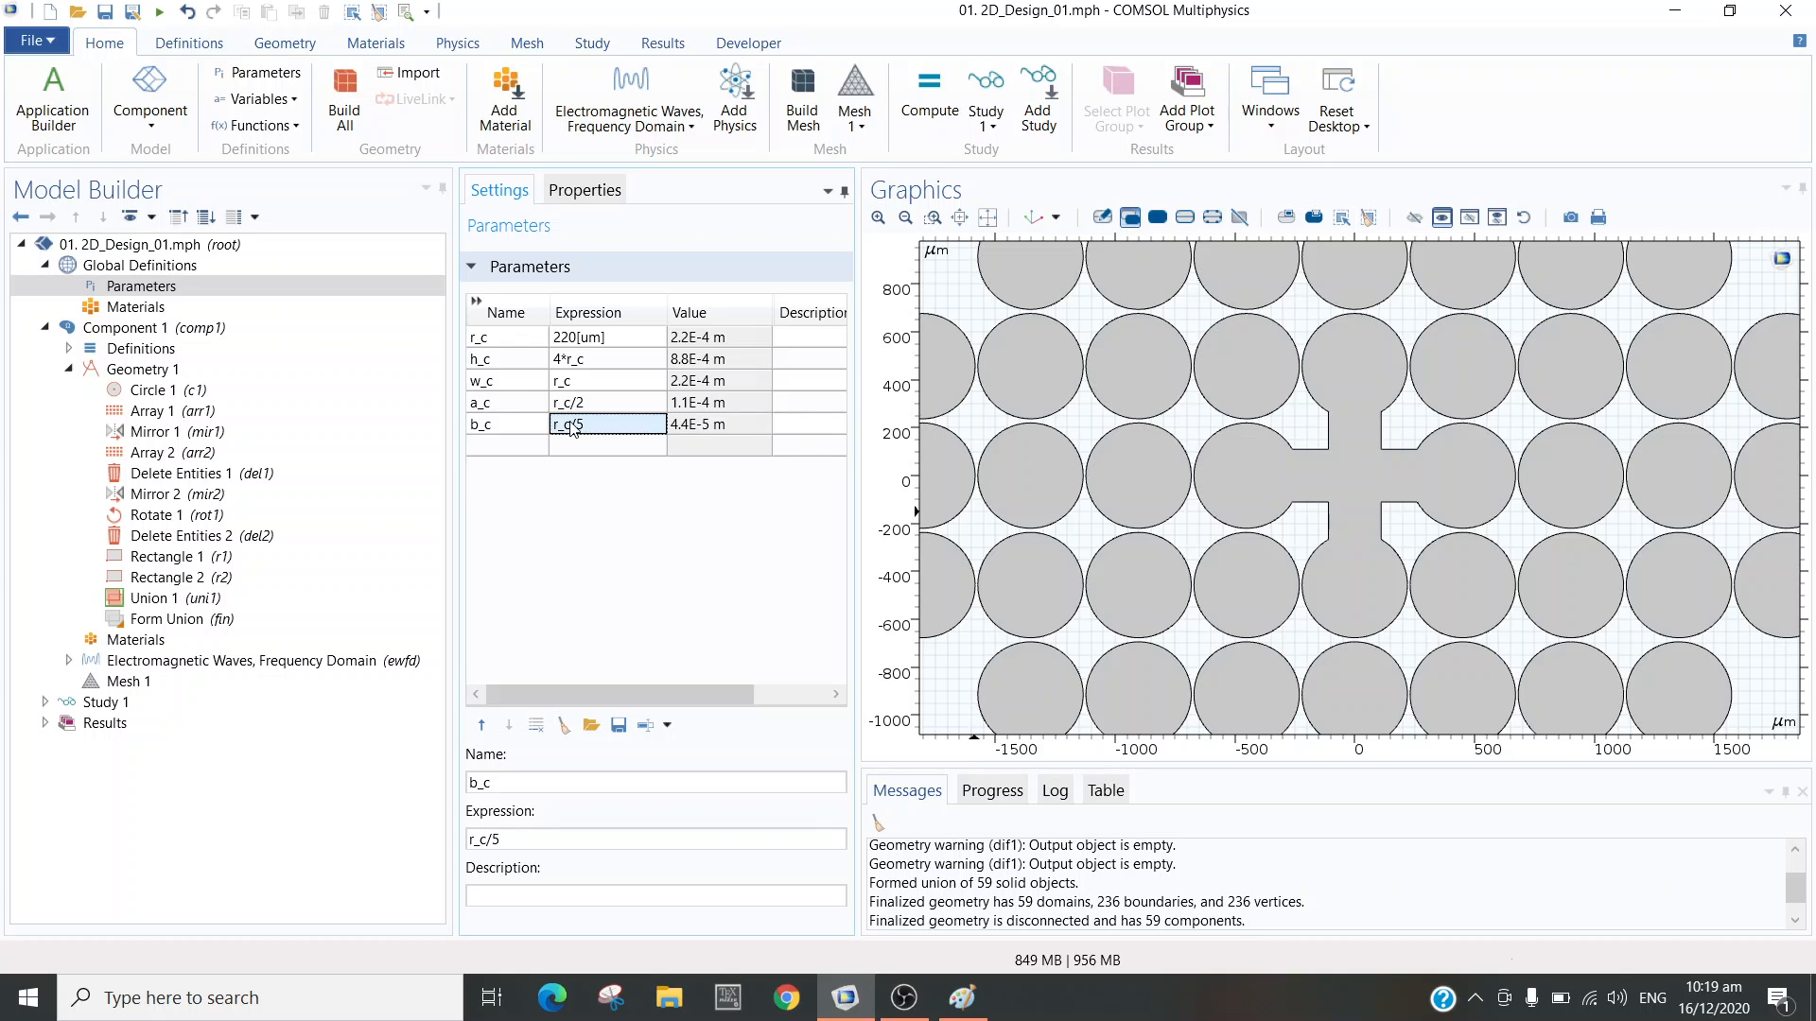
- Check the labelled sketch in Paint, return to COMSOL and add an ellipse to Geometry 1 with a-semiaxis a_c and b-semiaxis b_c
{"action": "left_click", "coordinate": [963, 998]}
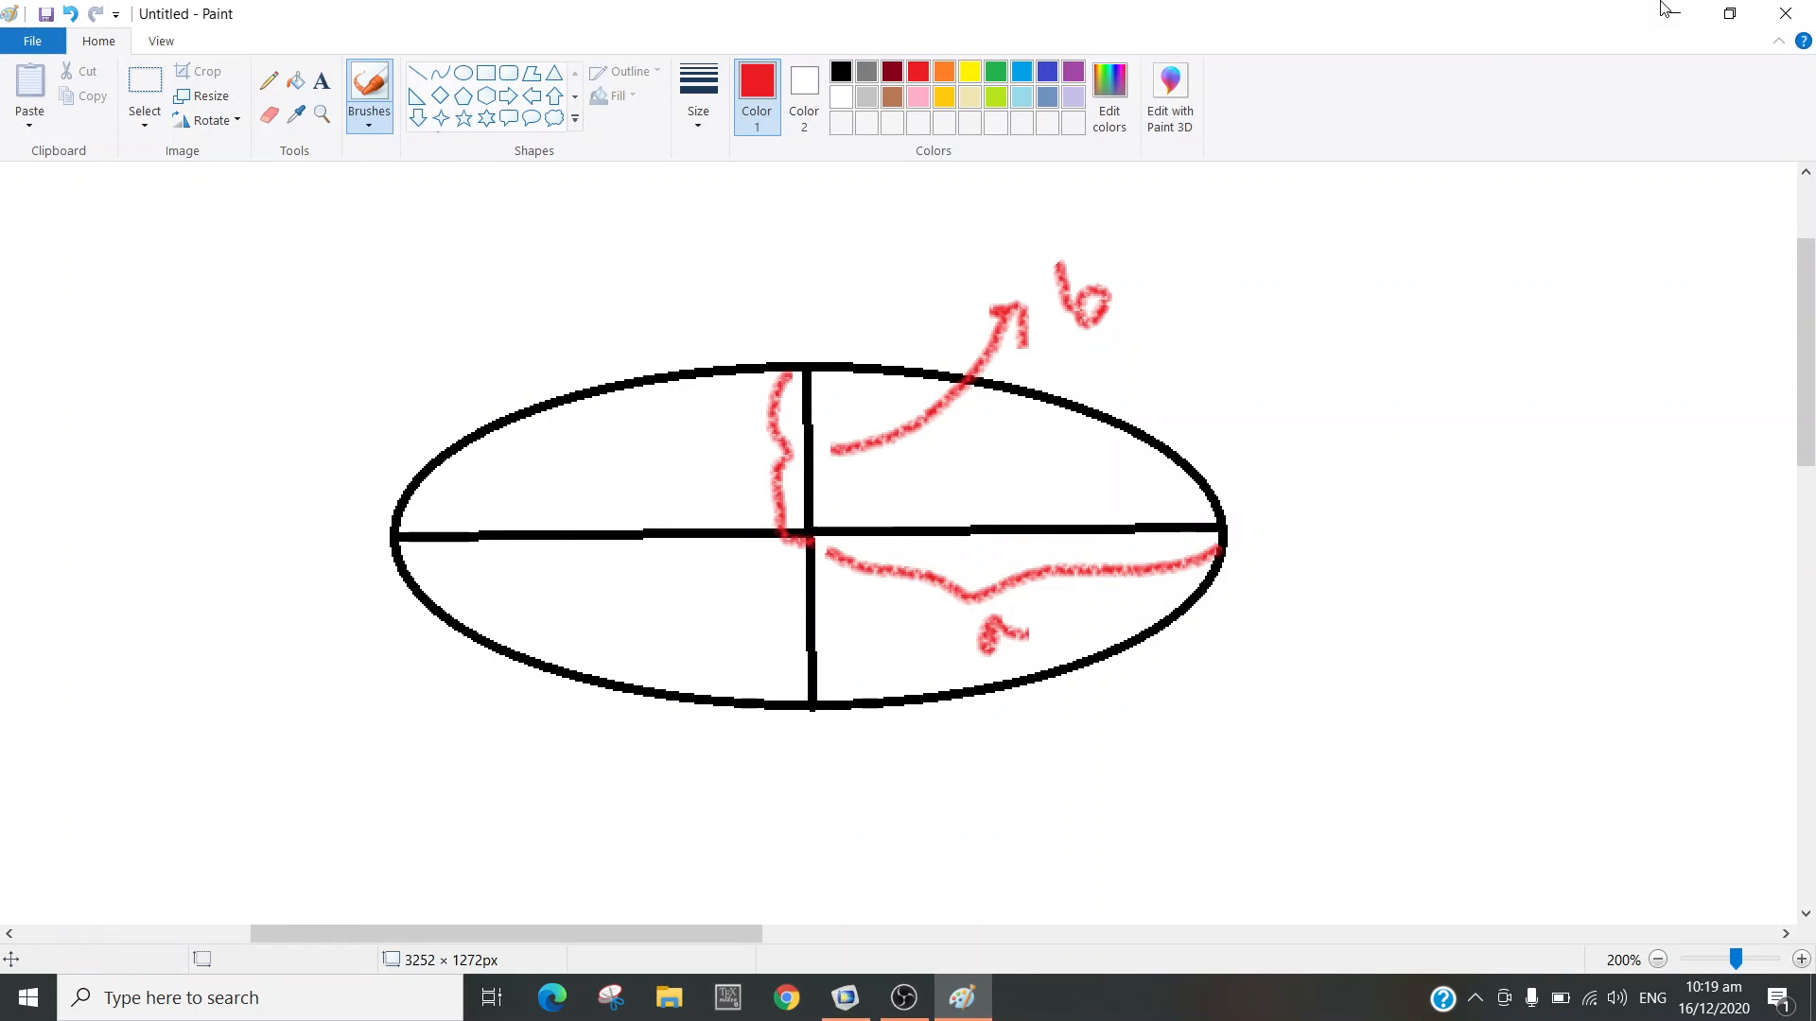
{"action": "left_click", "coordinate": [1703, 9]}
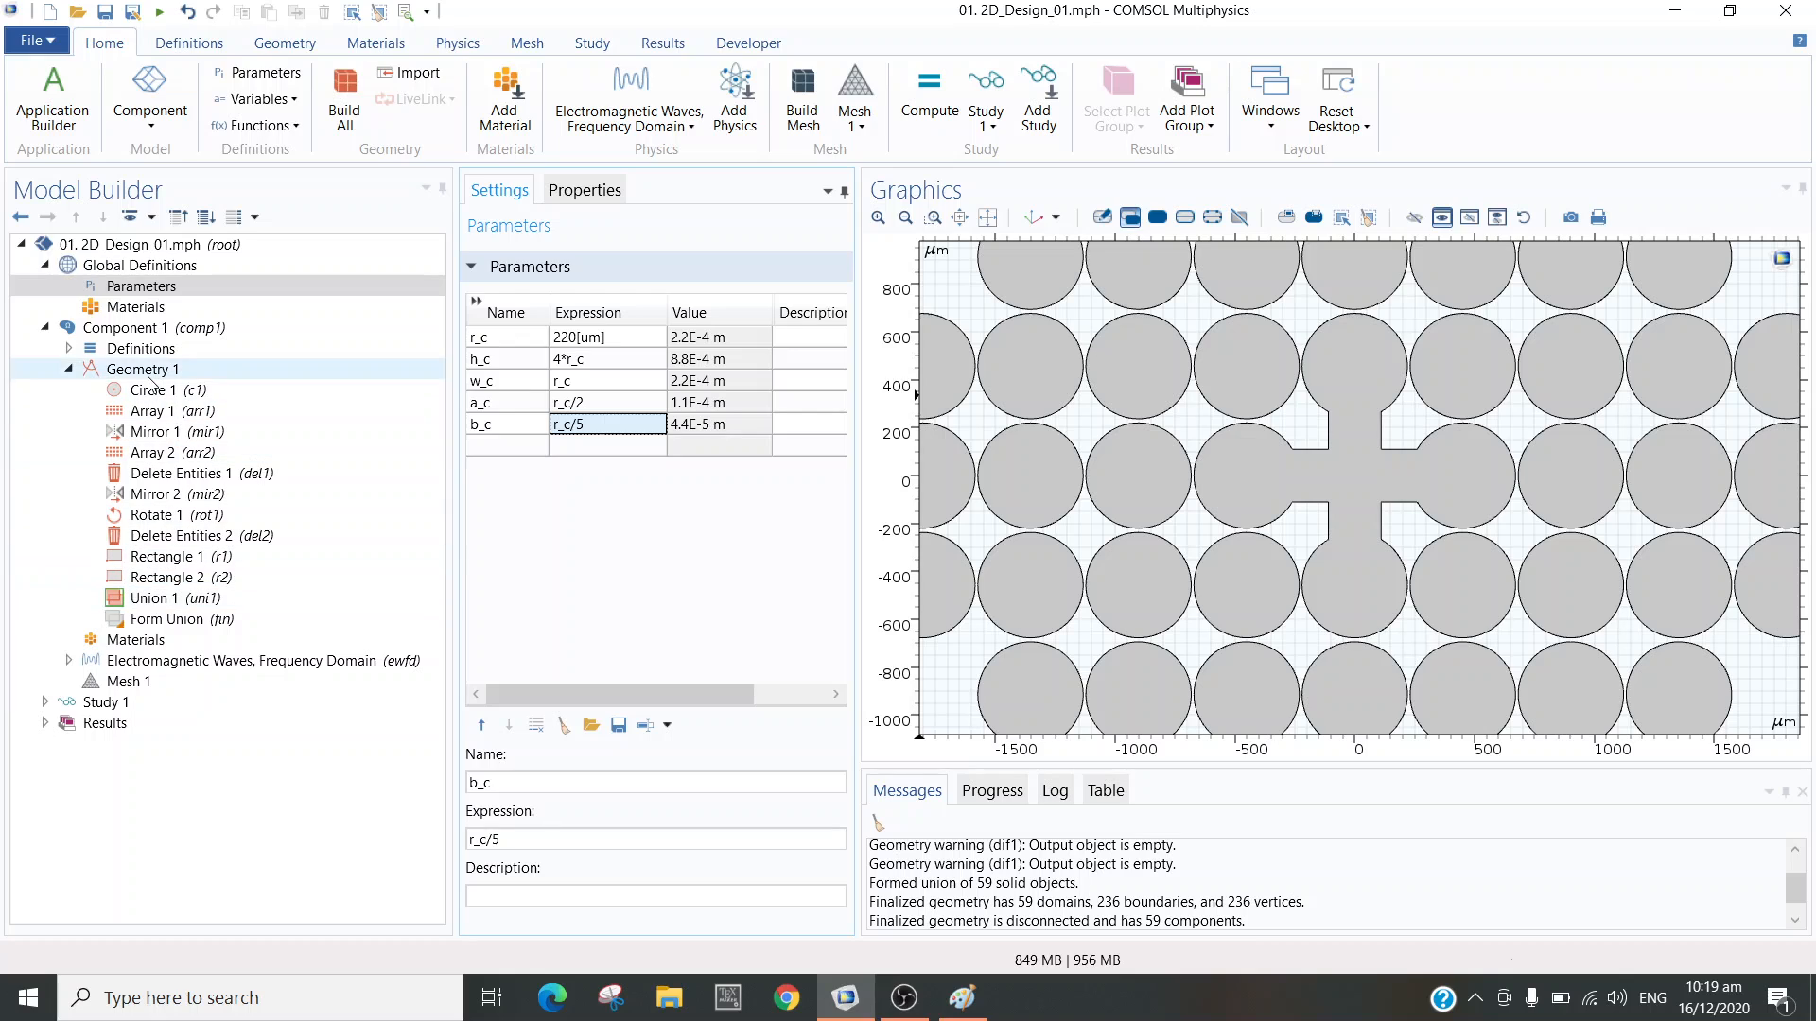
{"action": "left_click", "coordinate": [148, 376]}
{"action": "right_click", "coordinate": [148, 378]}
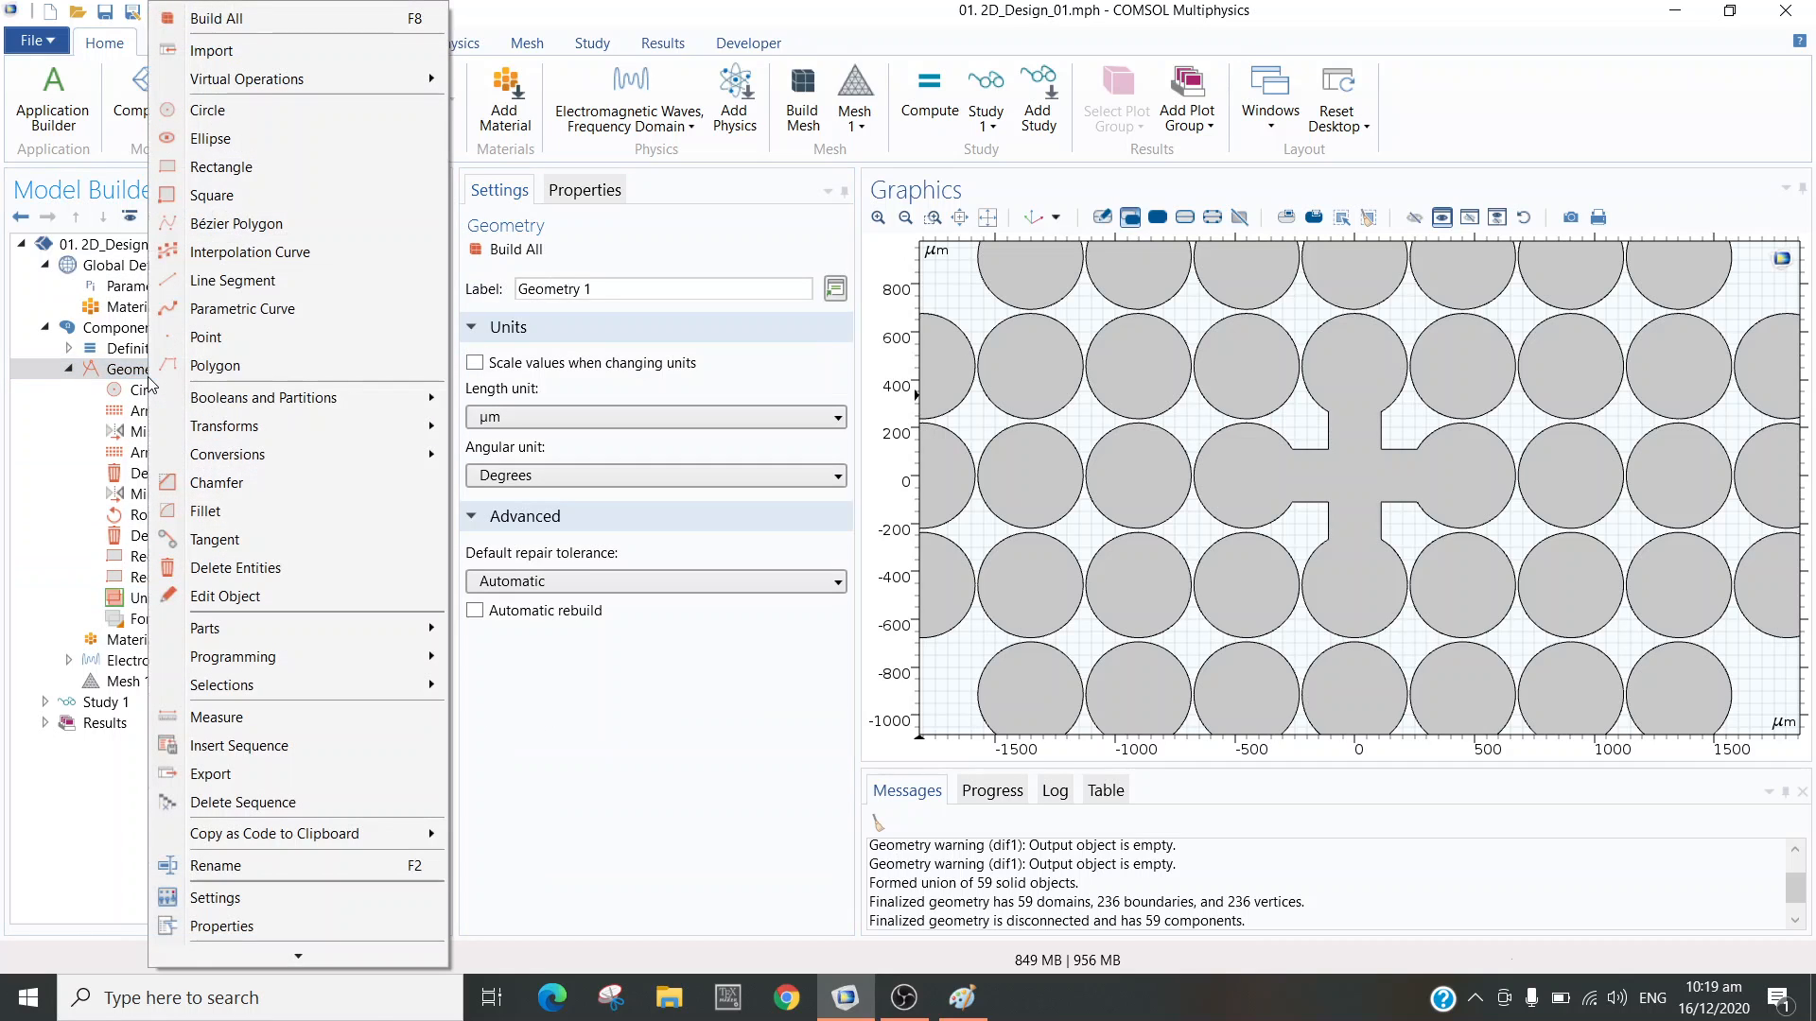
{"action": "left_click", "coordinate": [225, 138]}
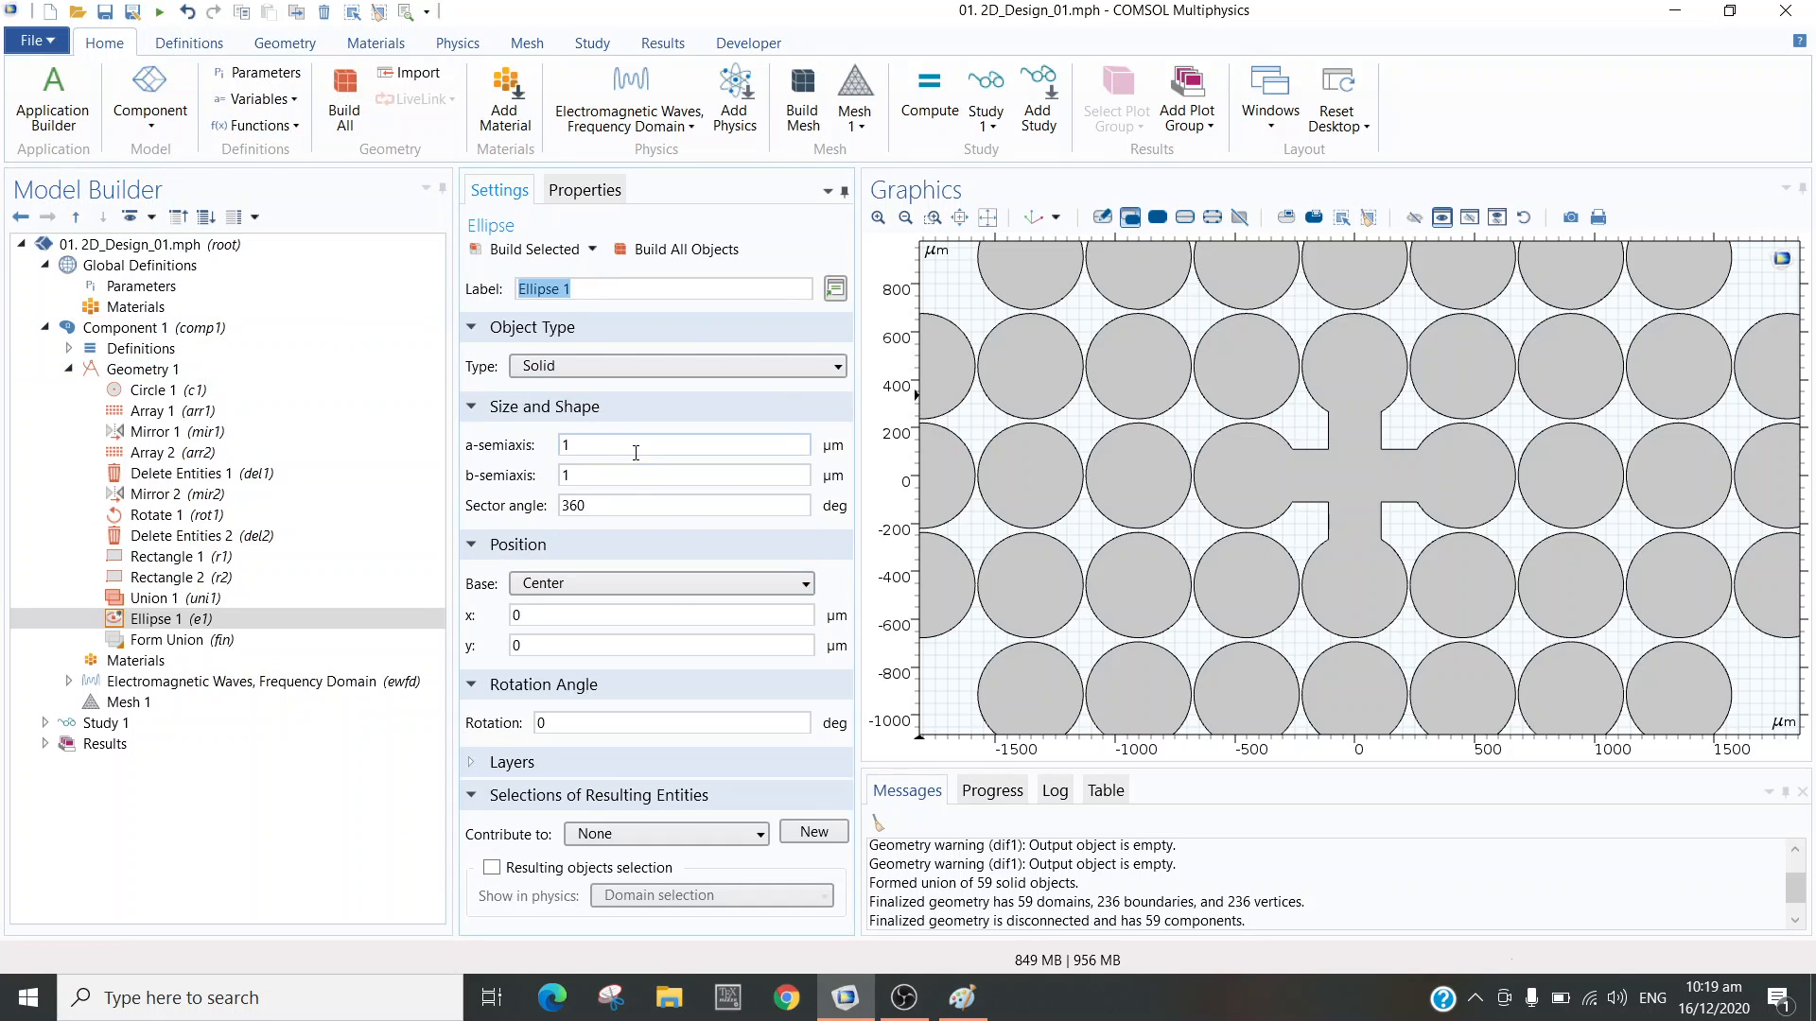
{"action": "left_click_drag", "start_coordinate": [620, 450], "coordinate": [554, 463]}
{"action": "left_click_drag", "start_coordinate": [644, 479], "coordinate": [554, 484]}
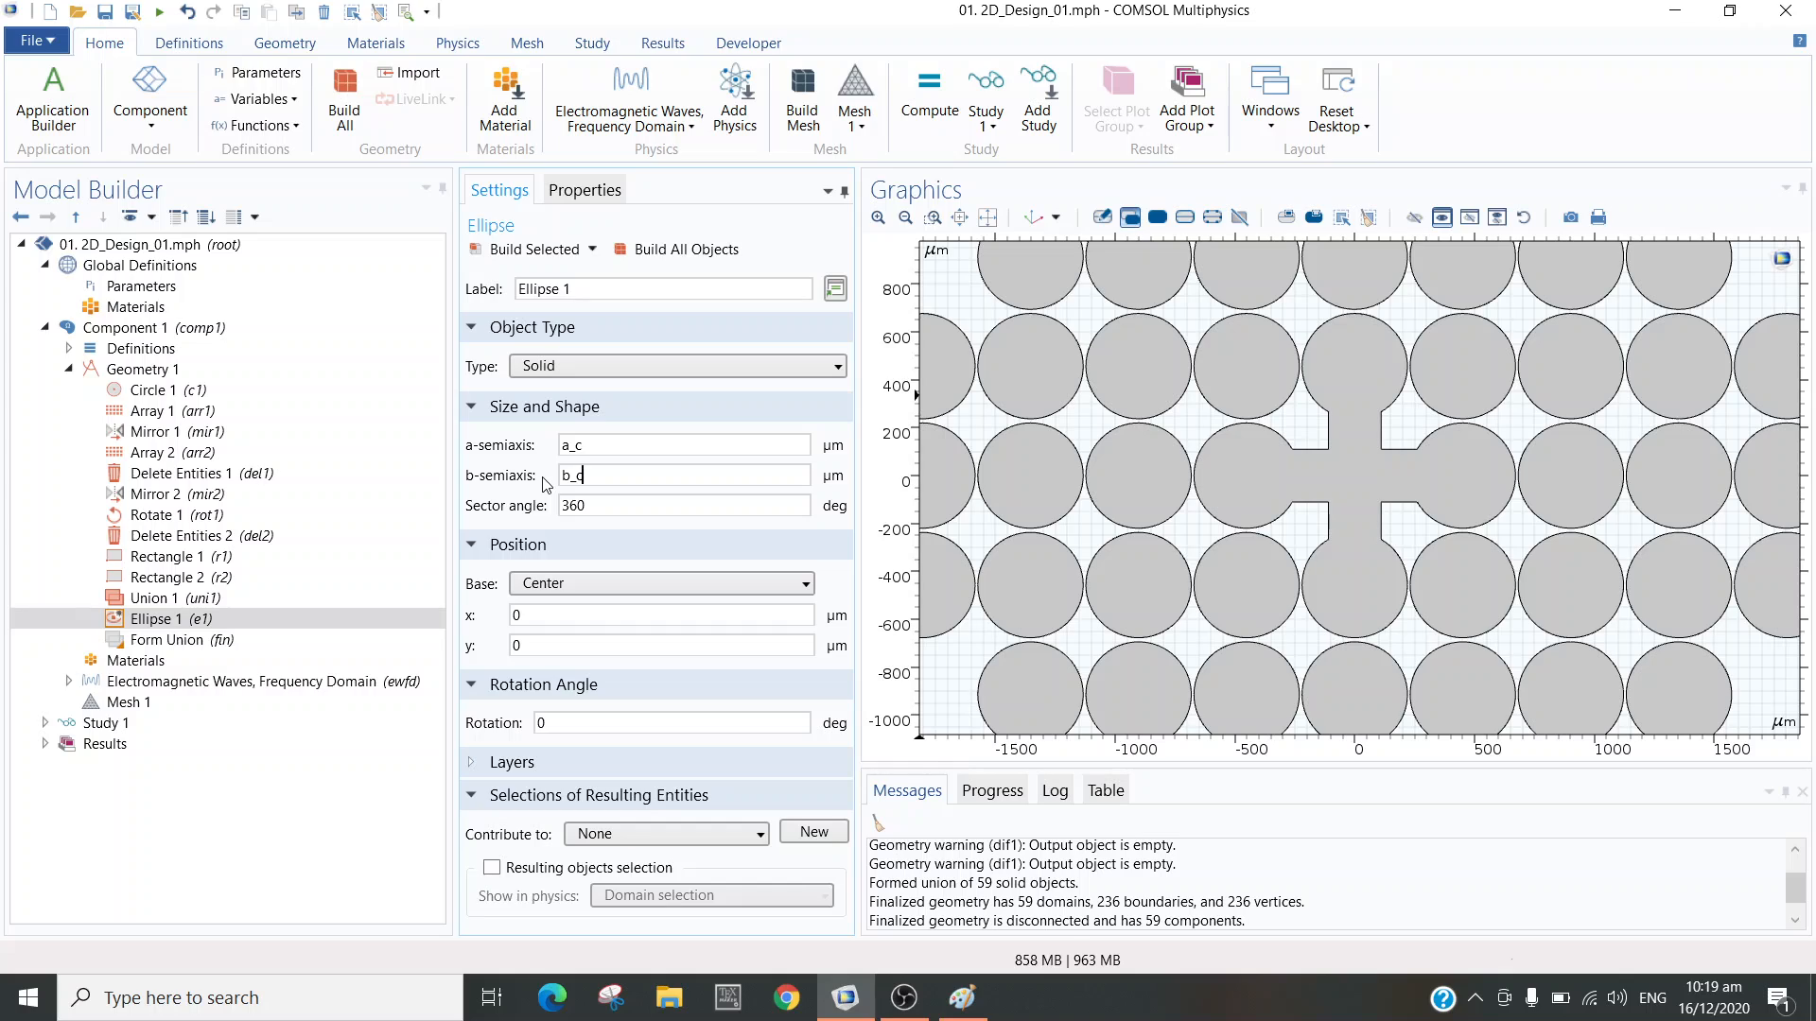
- Keep the ellipse's position base at Center and build the ellipse
{"action": "left_click", "coordinate": [575, 584]}
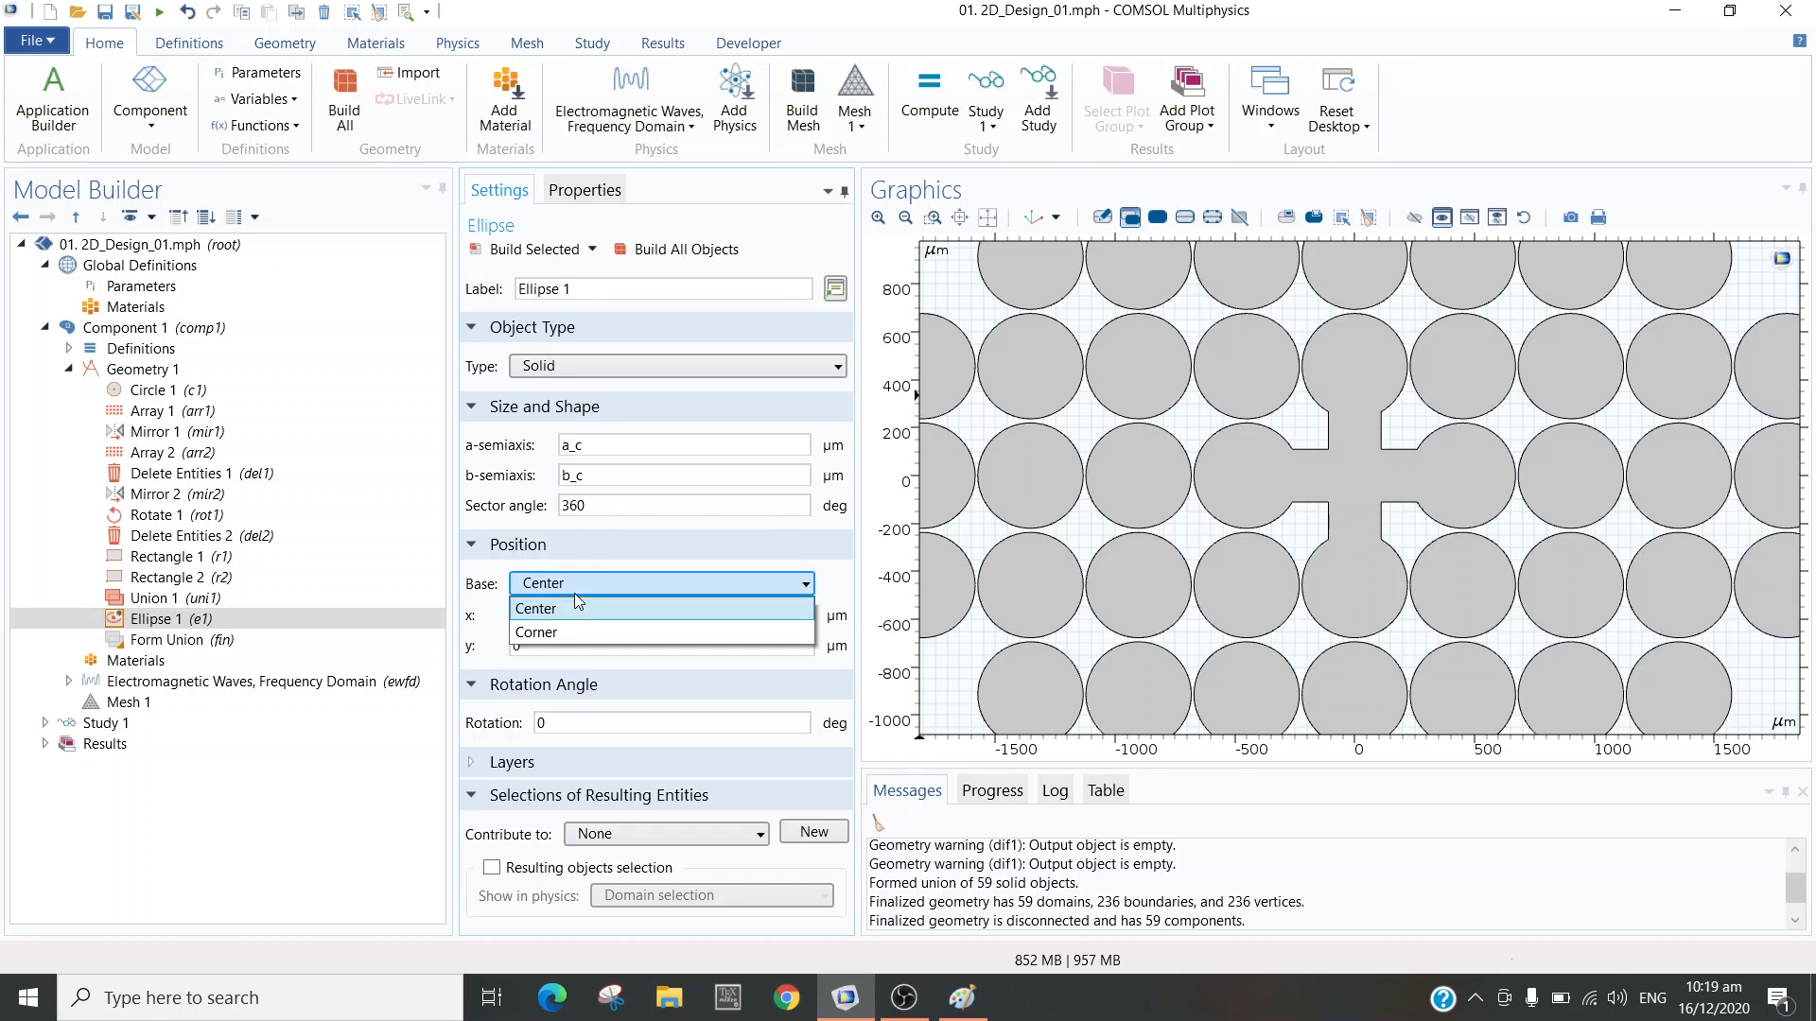
{"action": "left_click", "coordinate": [575, 596]}
{"action": "left_click", "coordinate": [568, 586]}
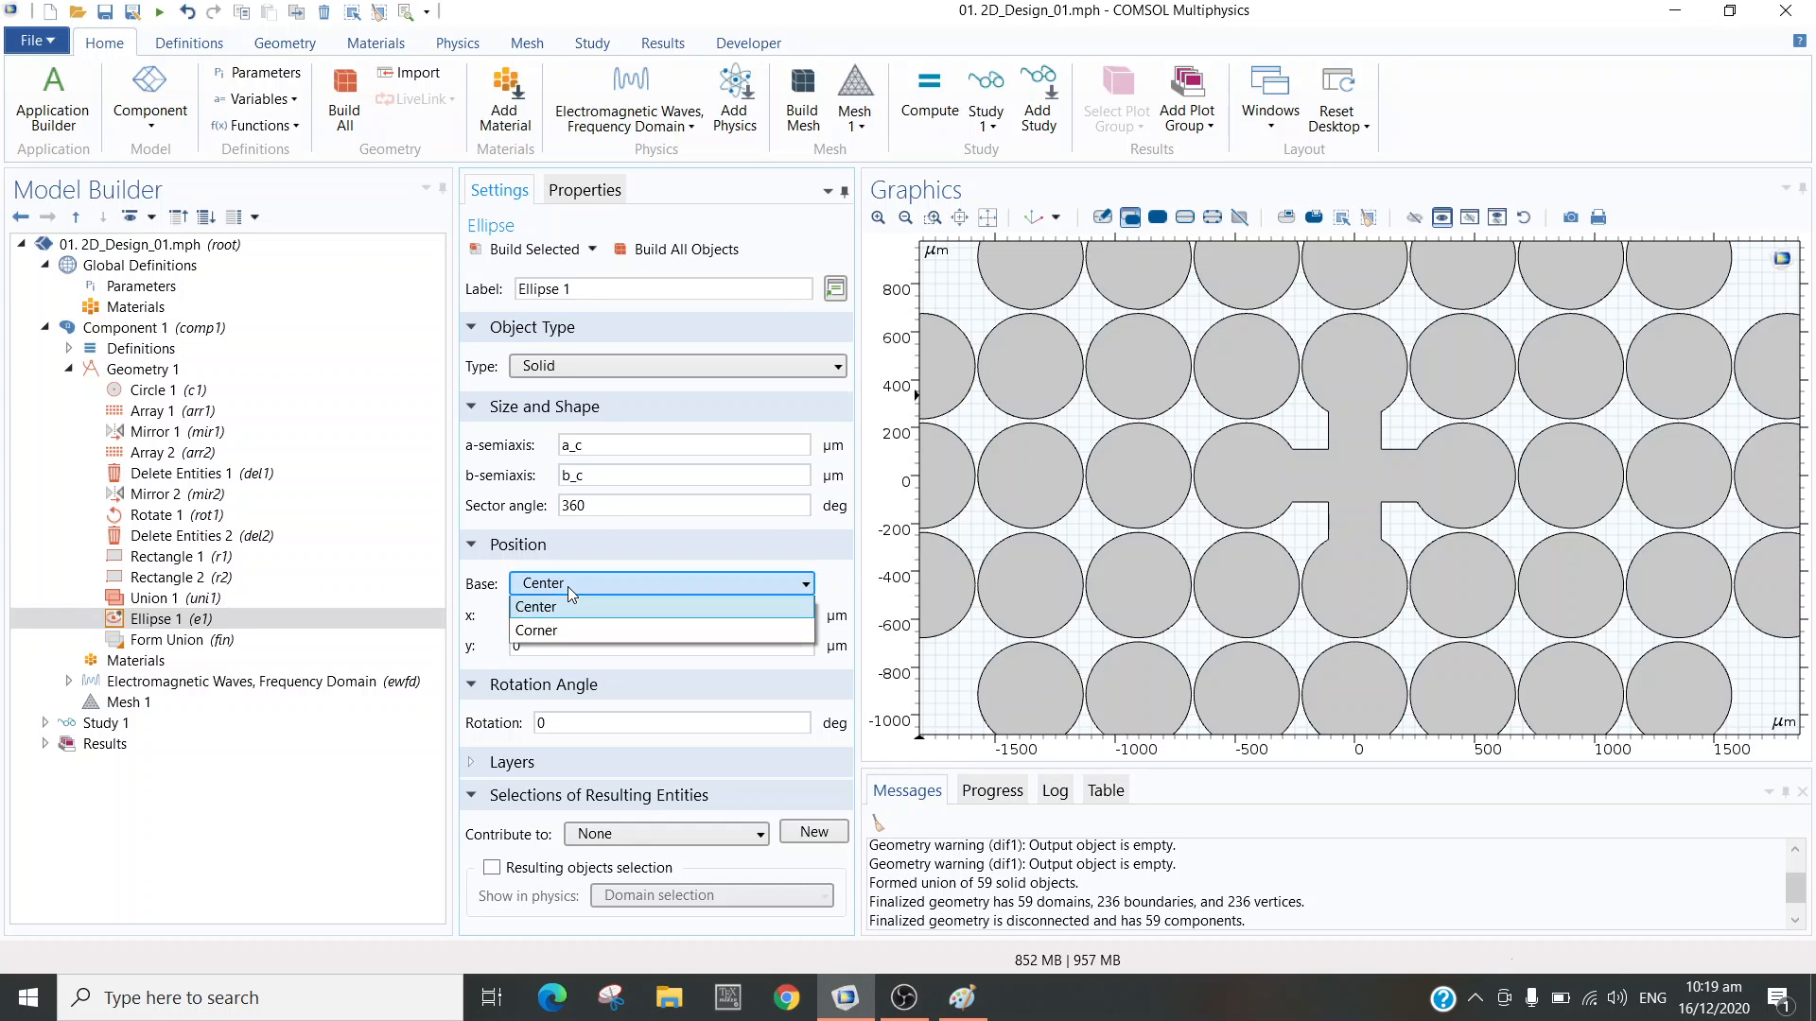
{"action": "left_click", "coordinate": [568, 586]}
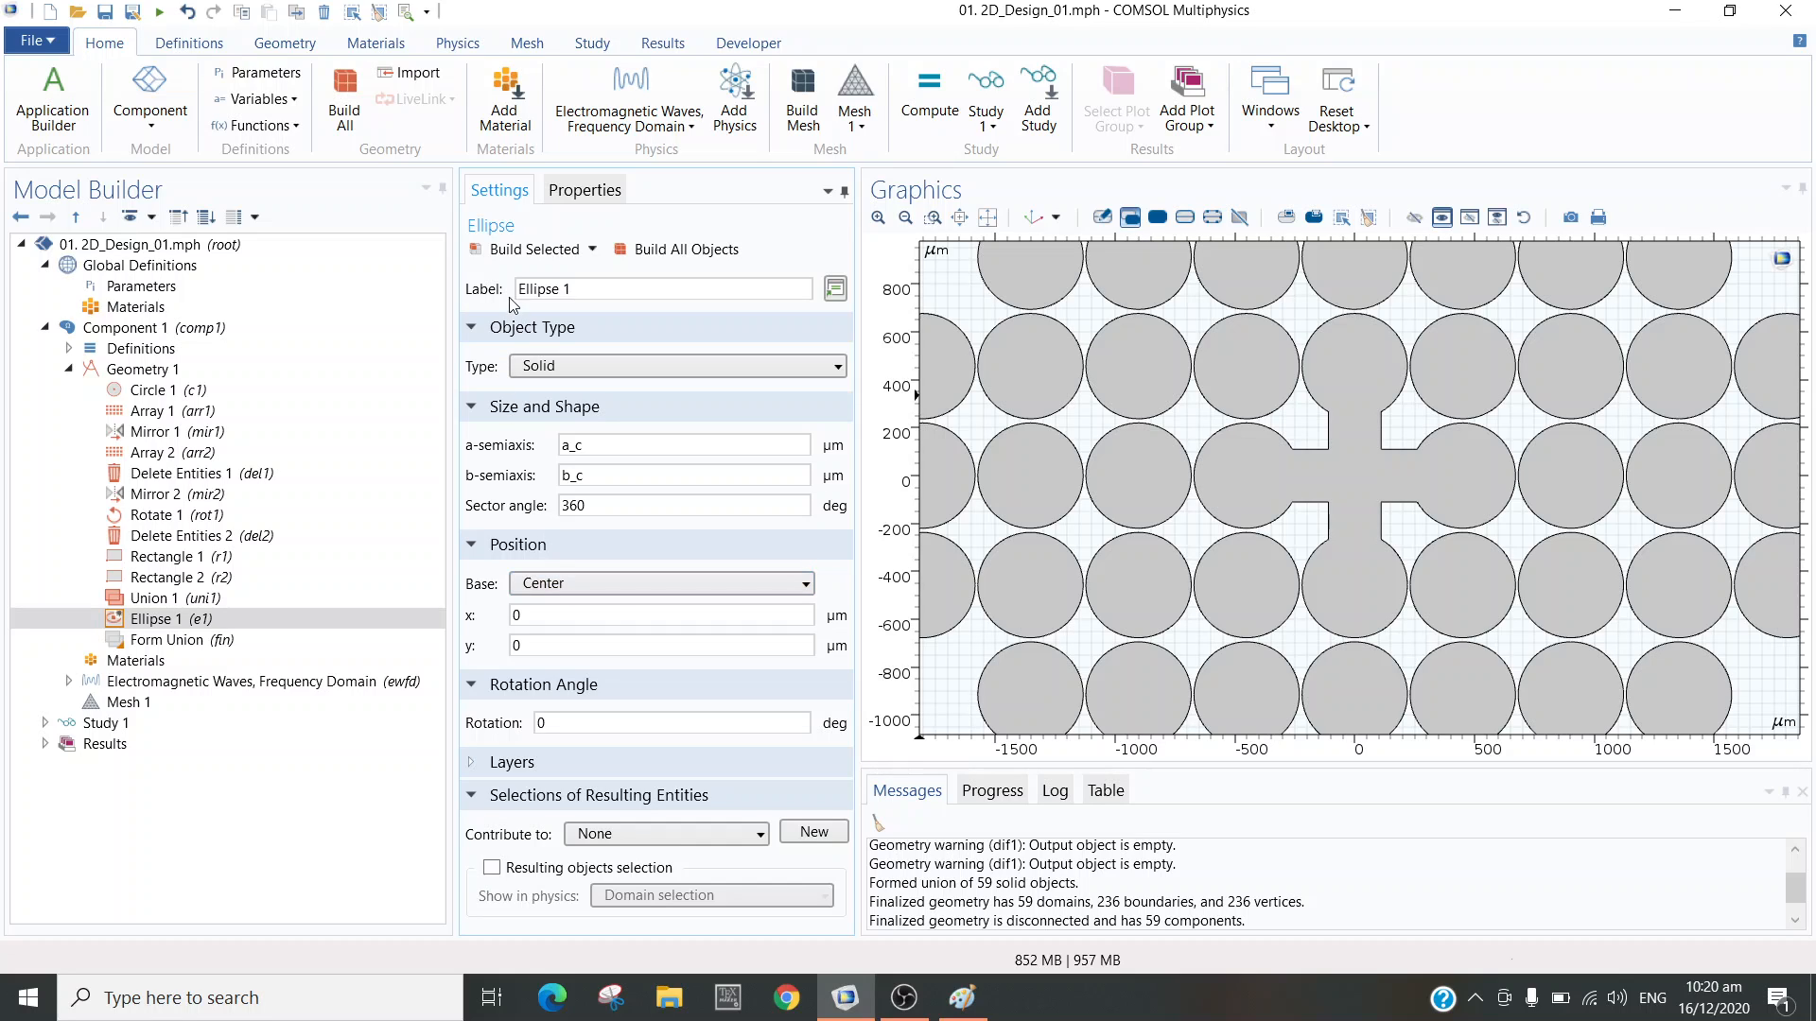
{"action": "left_click", "coordinate": [534, 251]}
{"action": "left_click", "coordinate": [297, 377]}
{"action": "right_click", "coordinate": [297, 376]}
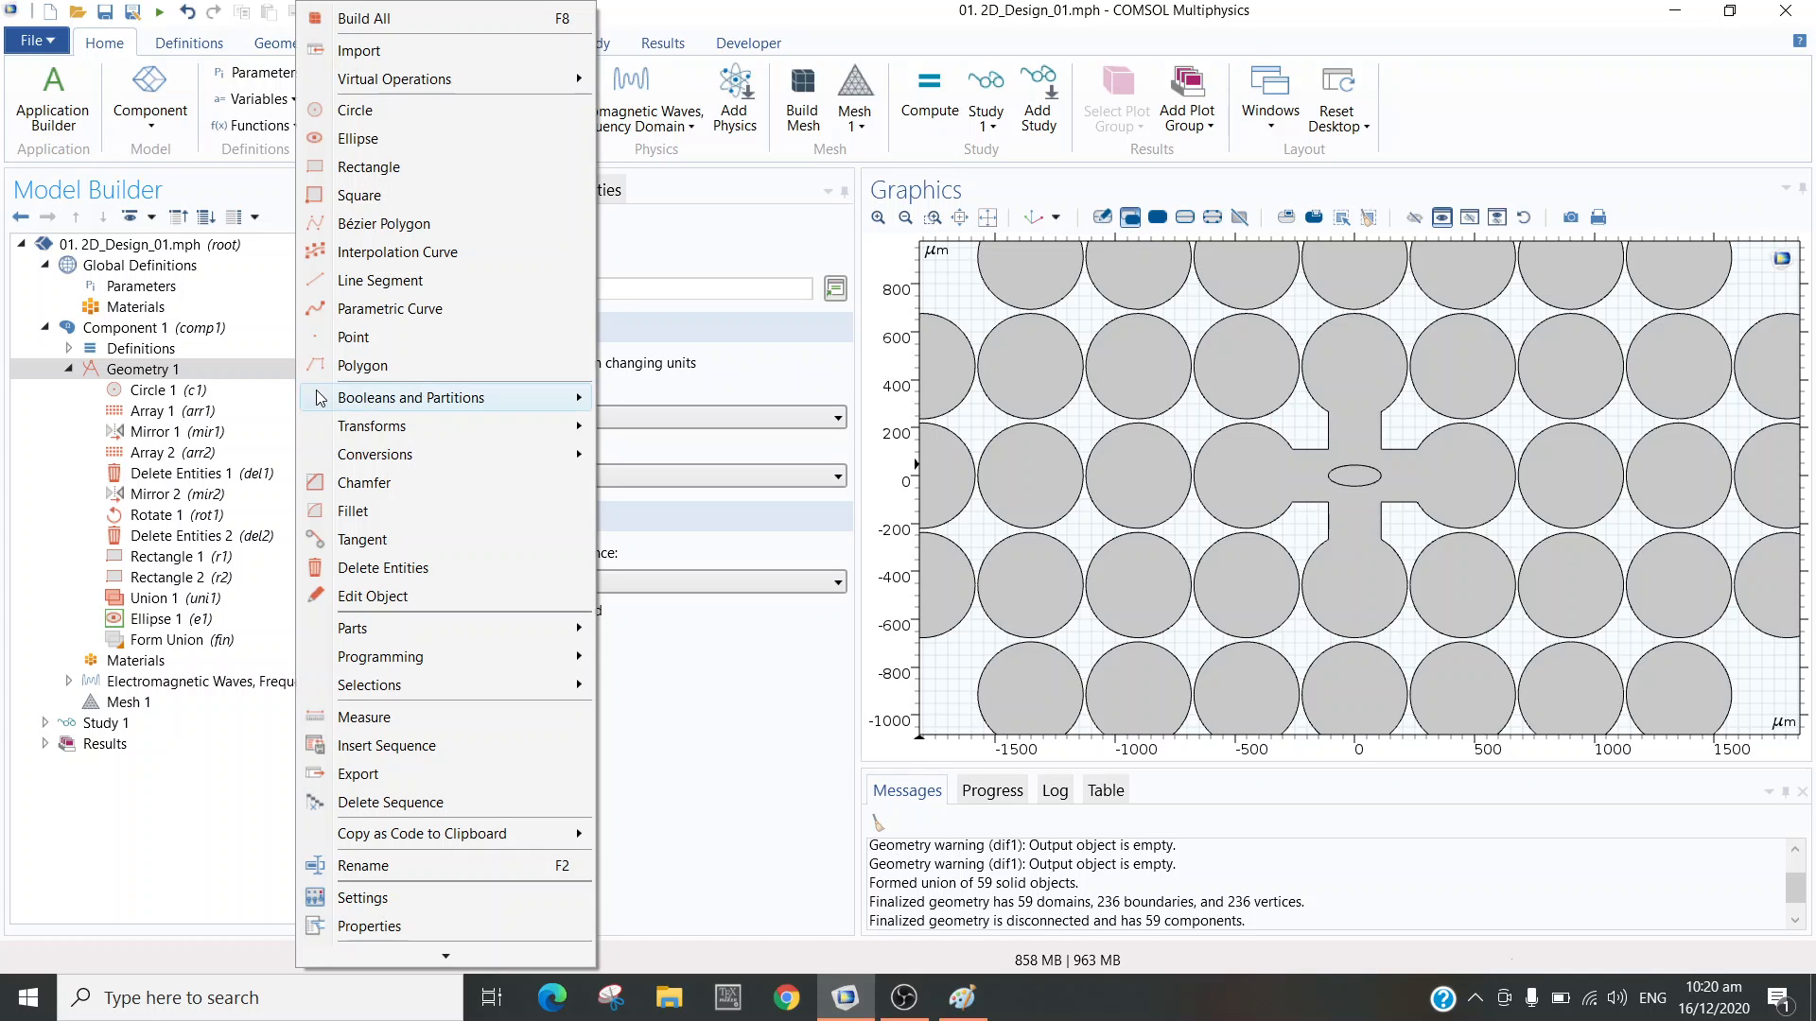
{"action": "mouse_move", "coordinate": [320, 398]}
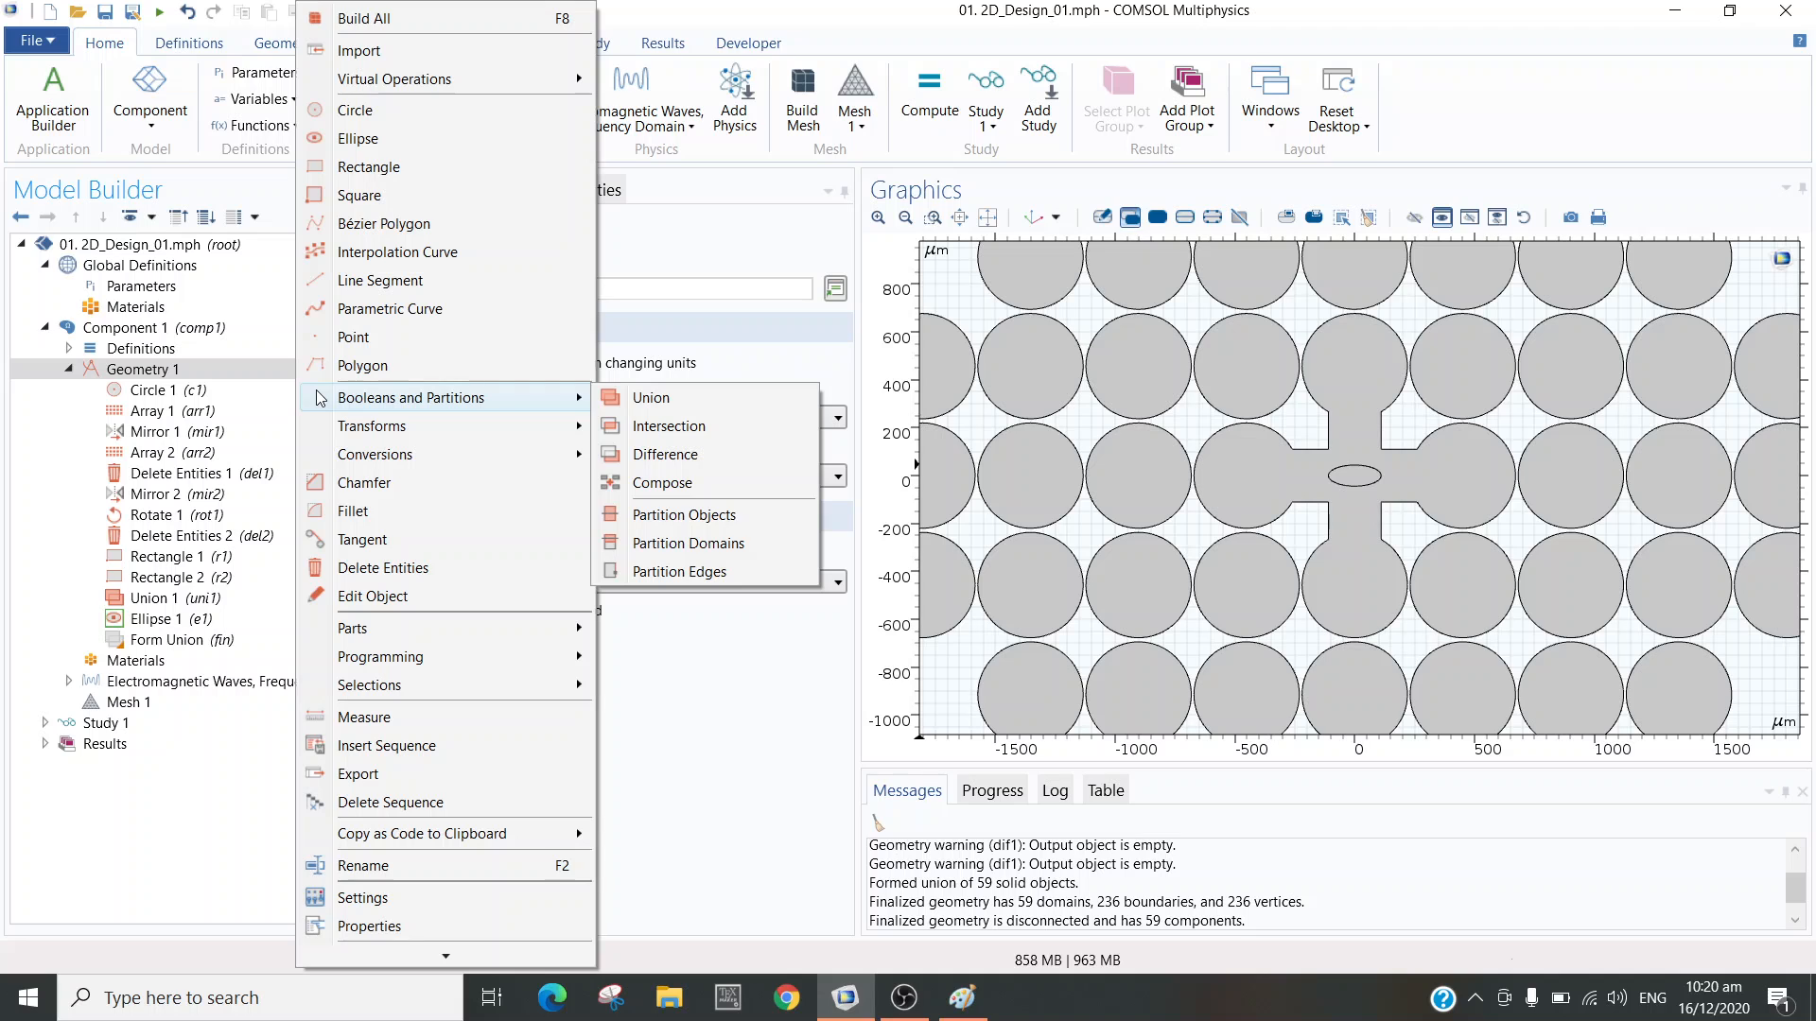
{"action": "key", "text": "Escape"}
{"action": "key", "text": "Escape"}
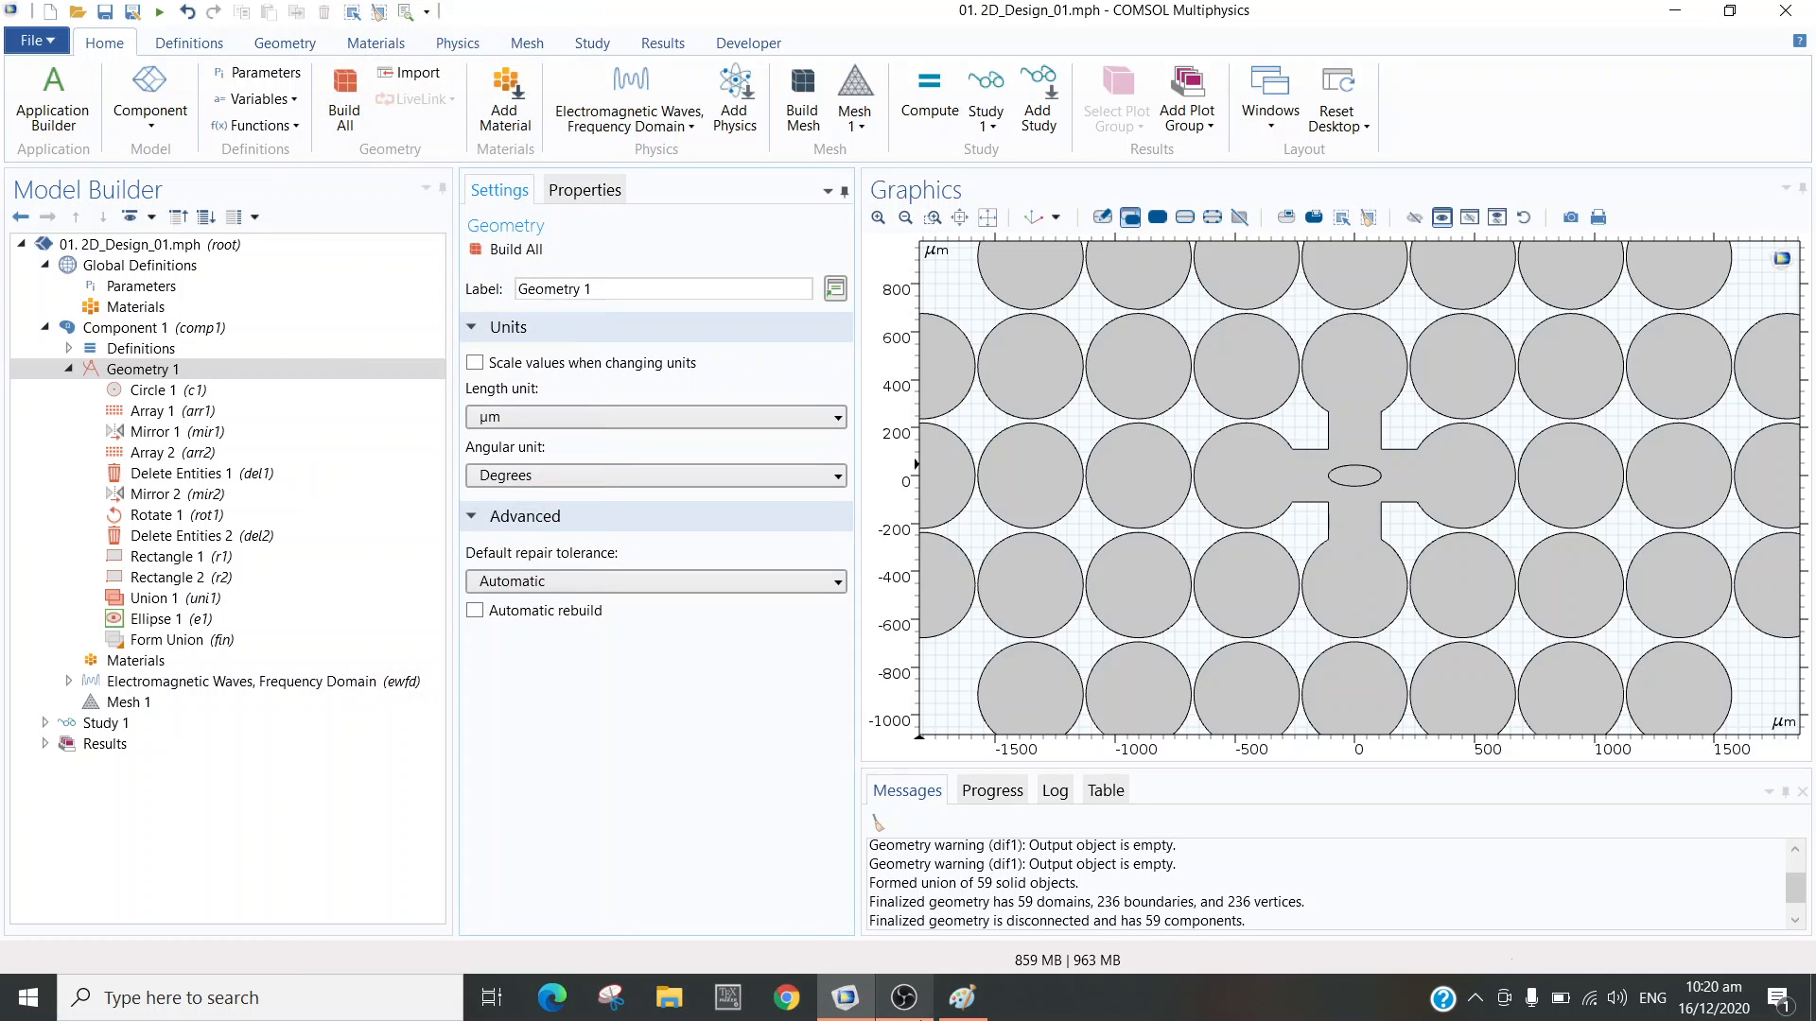
- Switch to Paint, draw a red circle about 117 × 123 px above the ellipse's left end and fill it red
{"action": "left_click", "coordinate": [963, 998]}
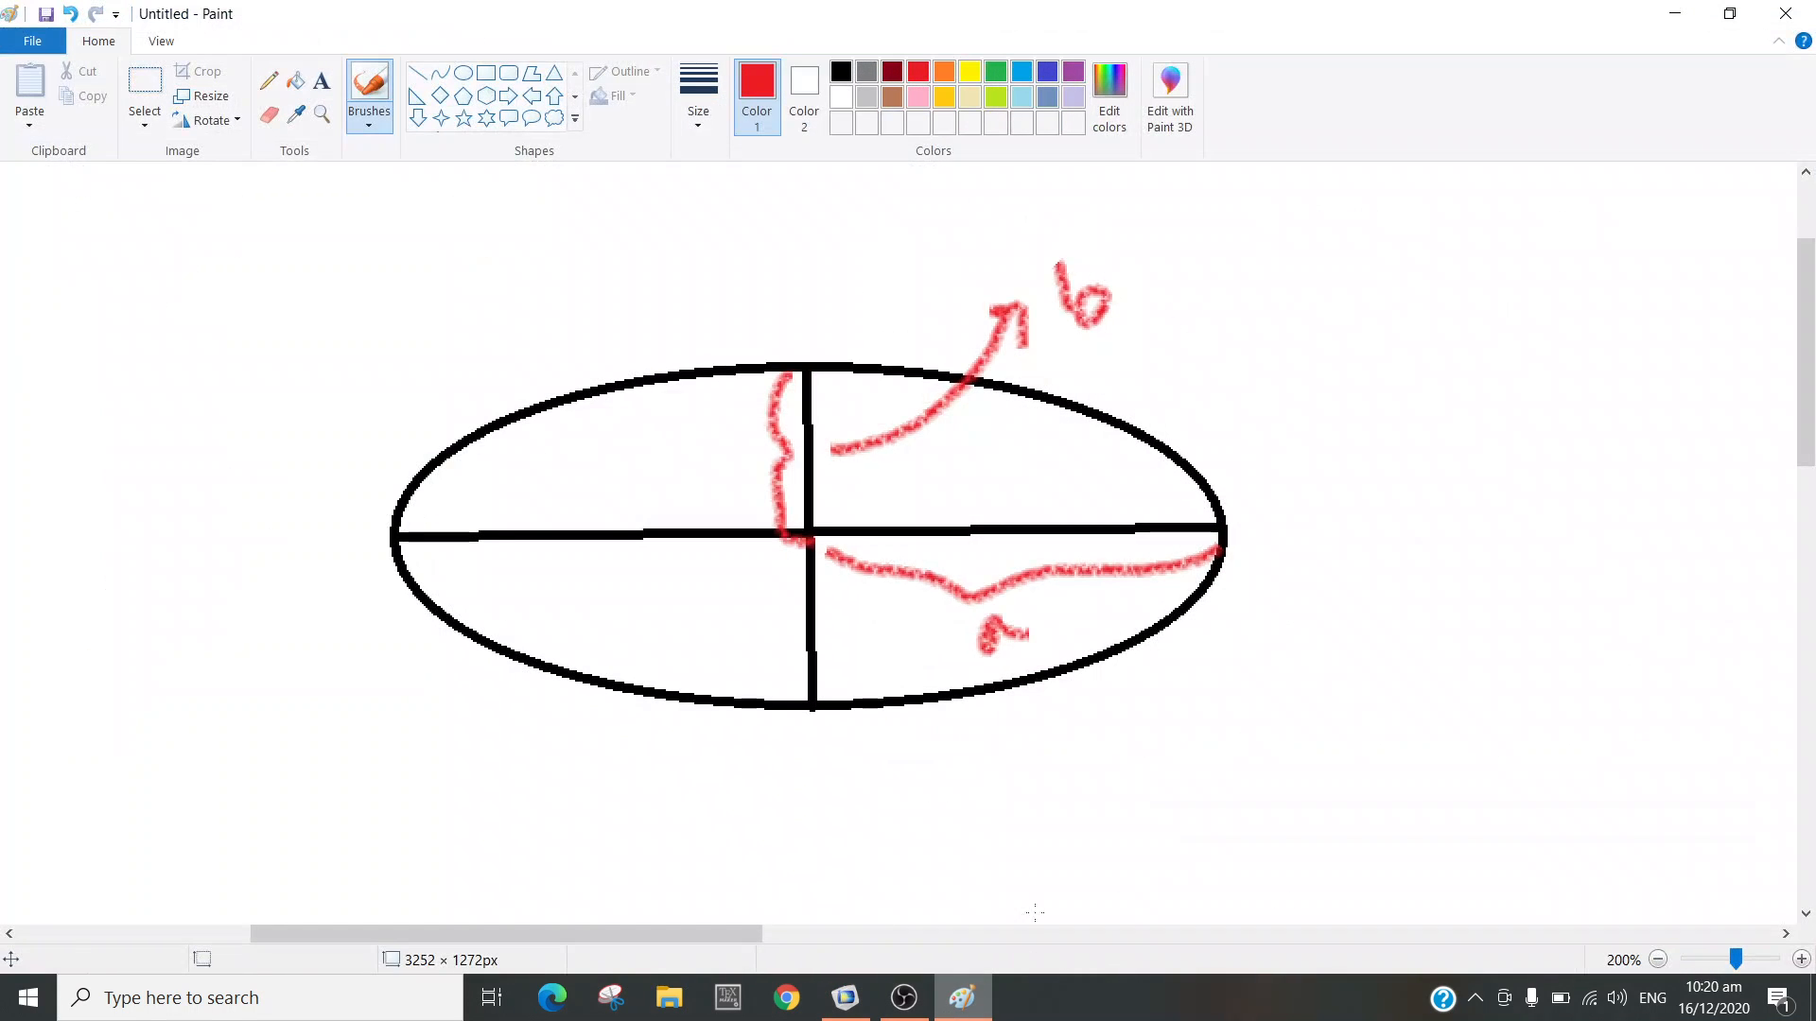
{"action": "left_click", "coordinate": [464, 73]}
{"action": "left_click_drag", "start_coordinate": [253, 203], "coordinate": [475, 436]}
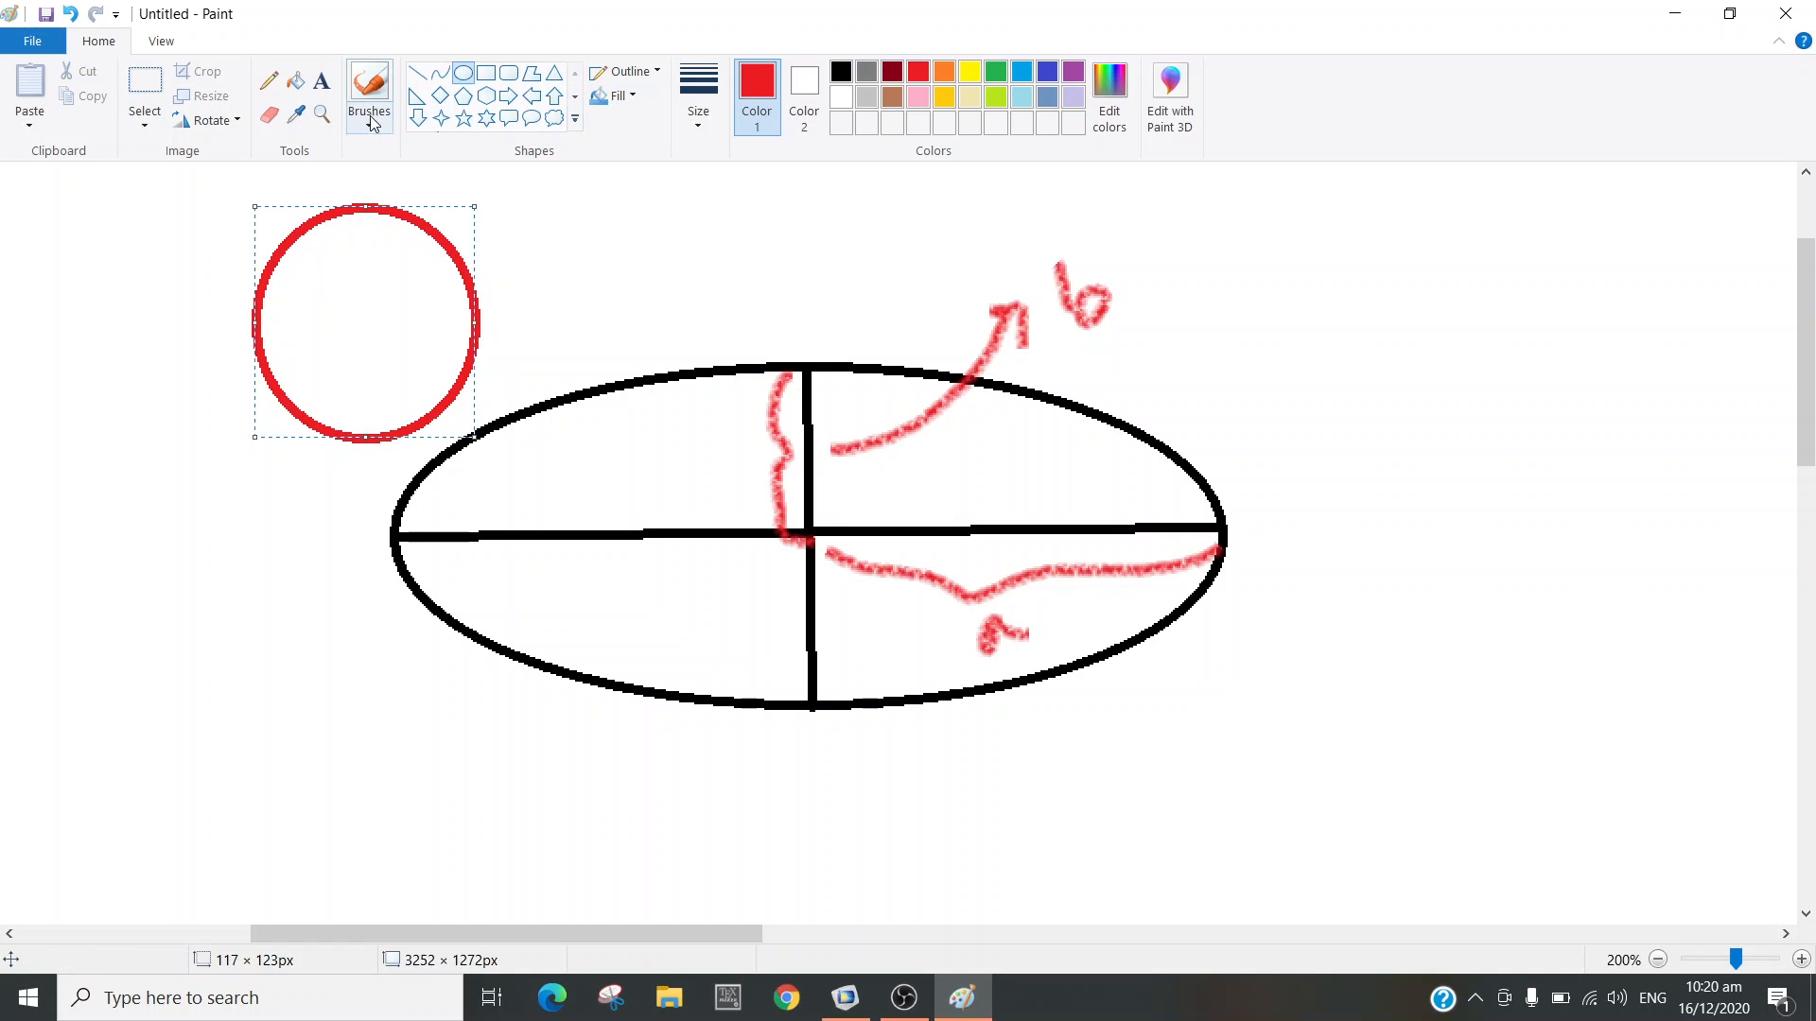
{"action": "left_click", "coordinate": [296, 80]}
{"action": "left_click", "coordinate": [336, 283]}
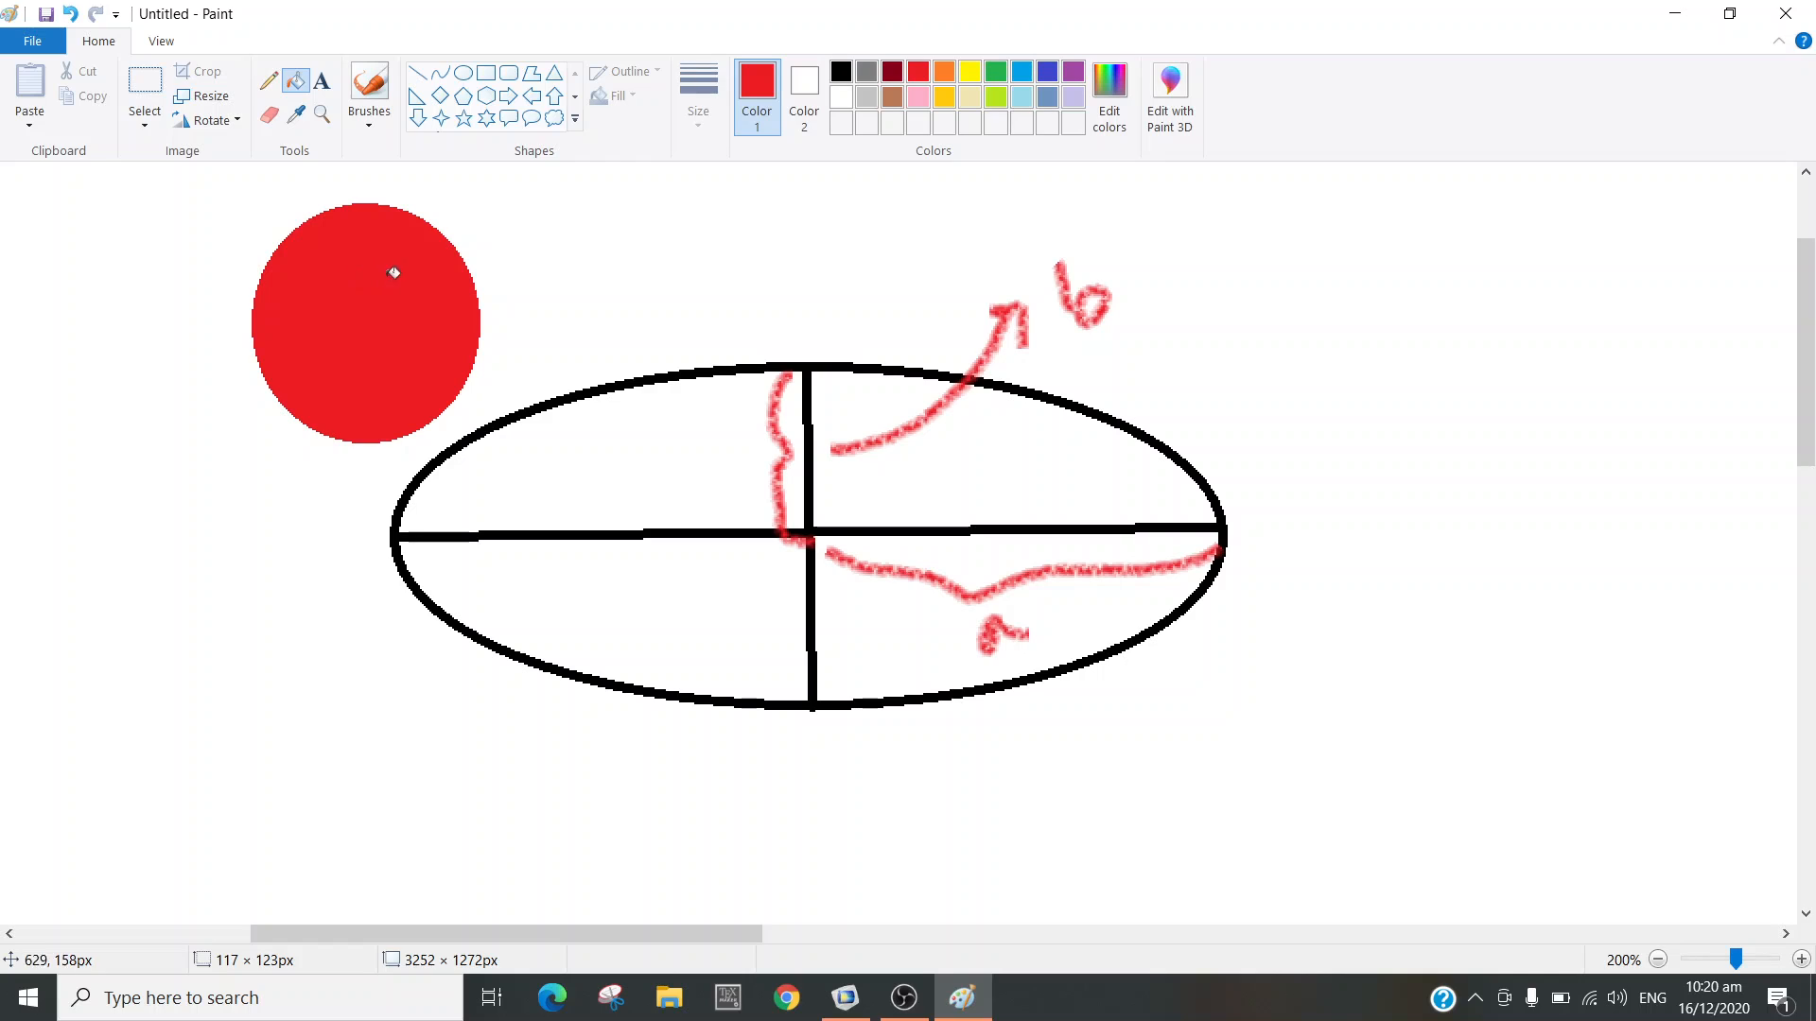
- Draw a dark red rectangle outline about 45 × 22 px inside the filled red circle
{"action": "left_click", "coordinate": [464, 73]}
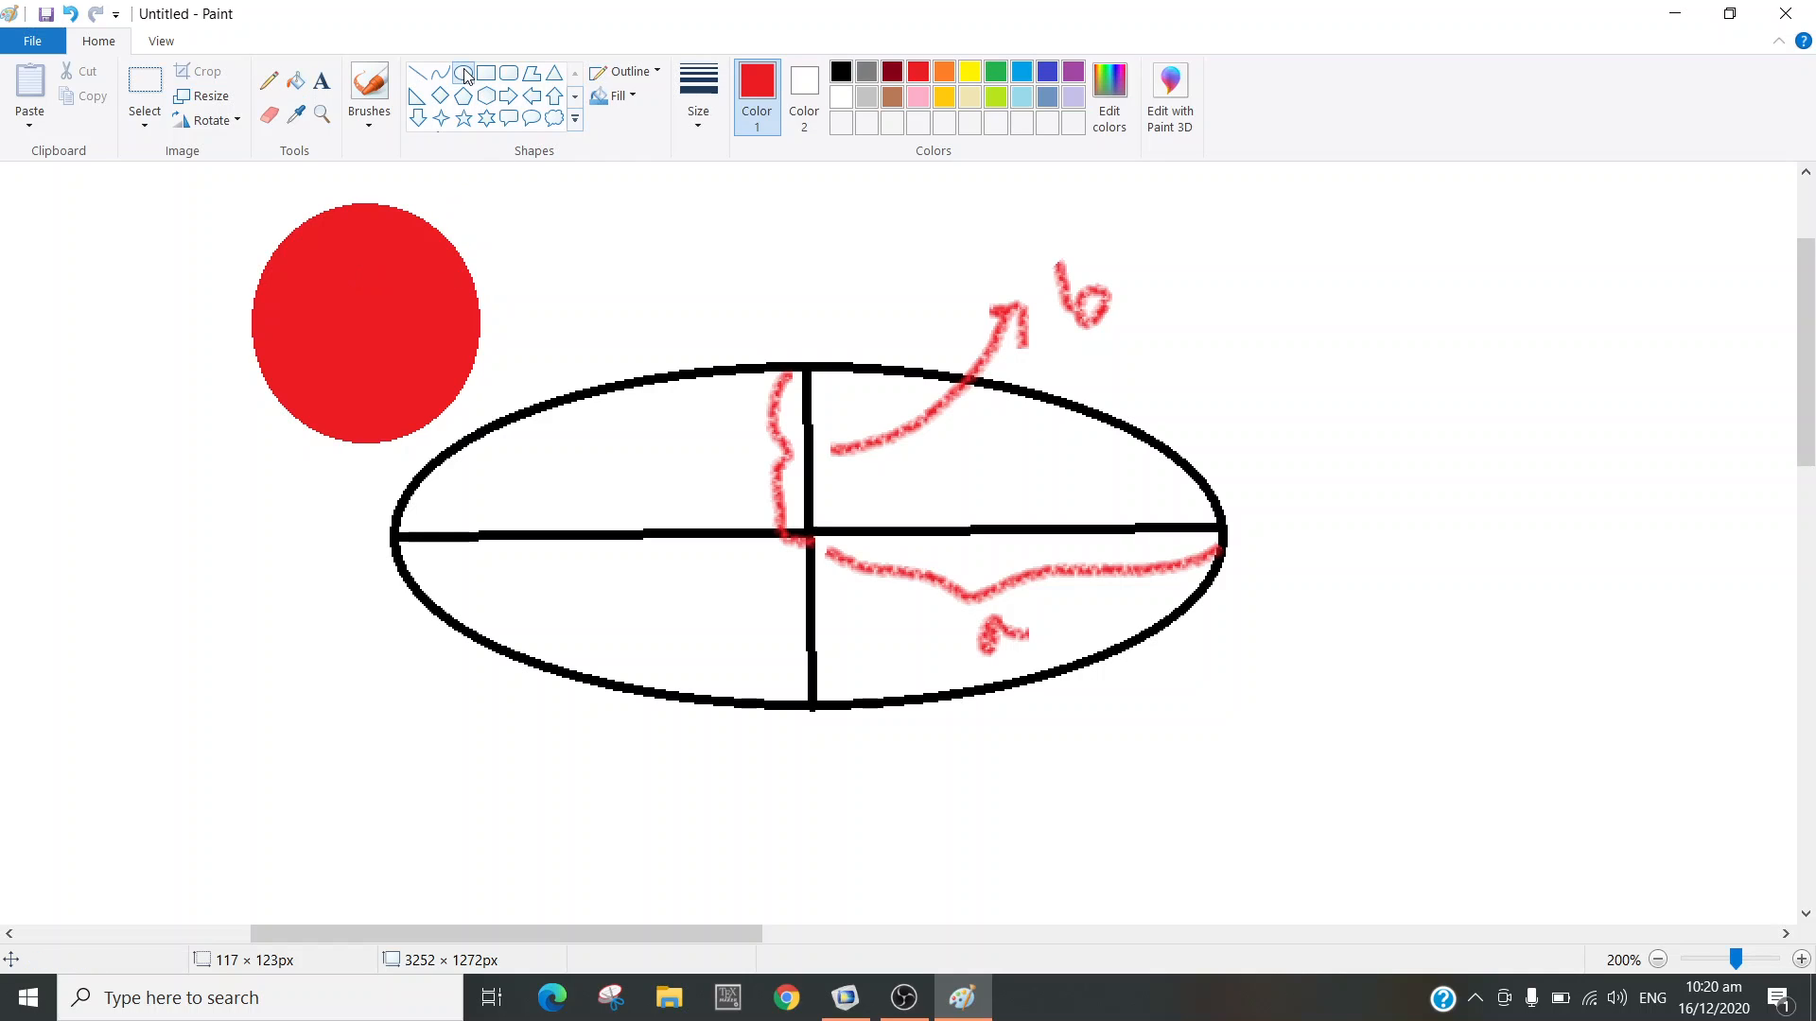
{"action": "left_click", "coordinate": [487, 76]}
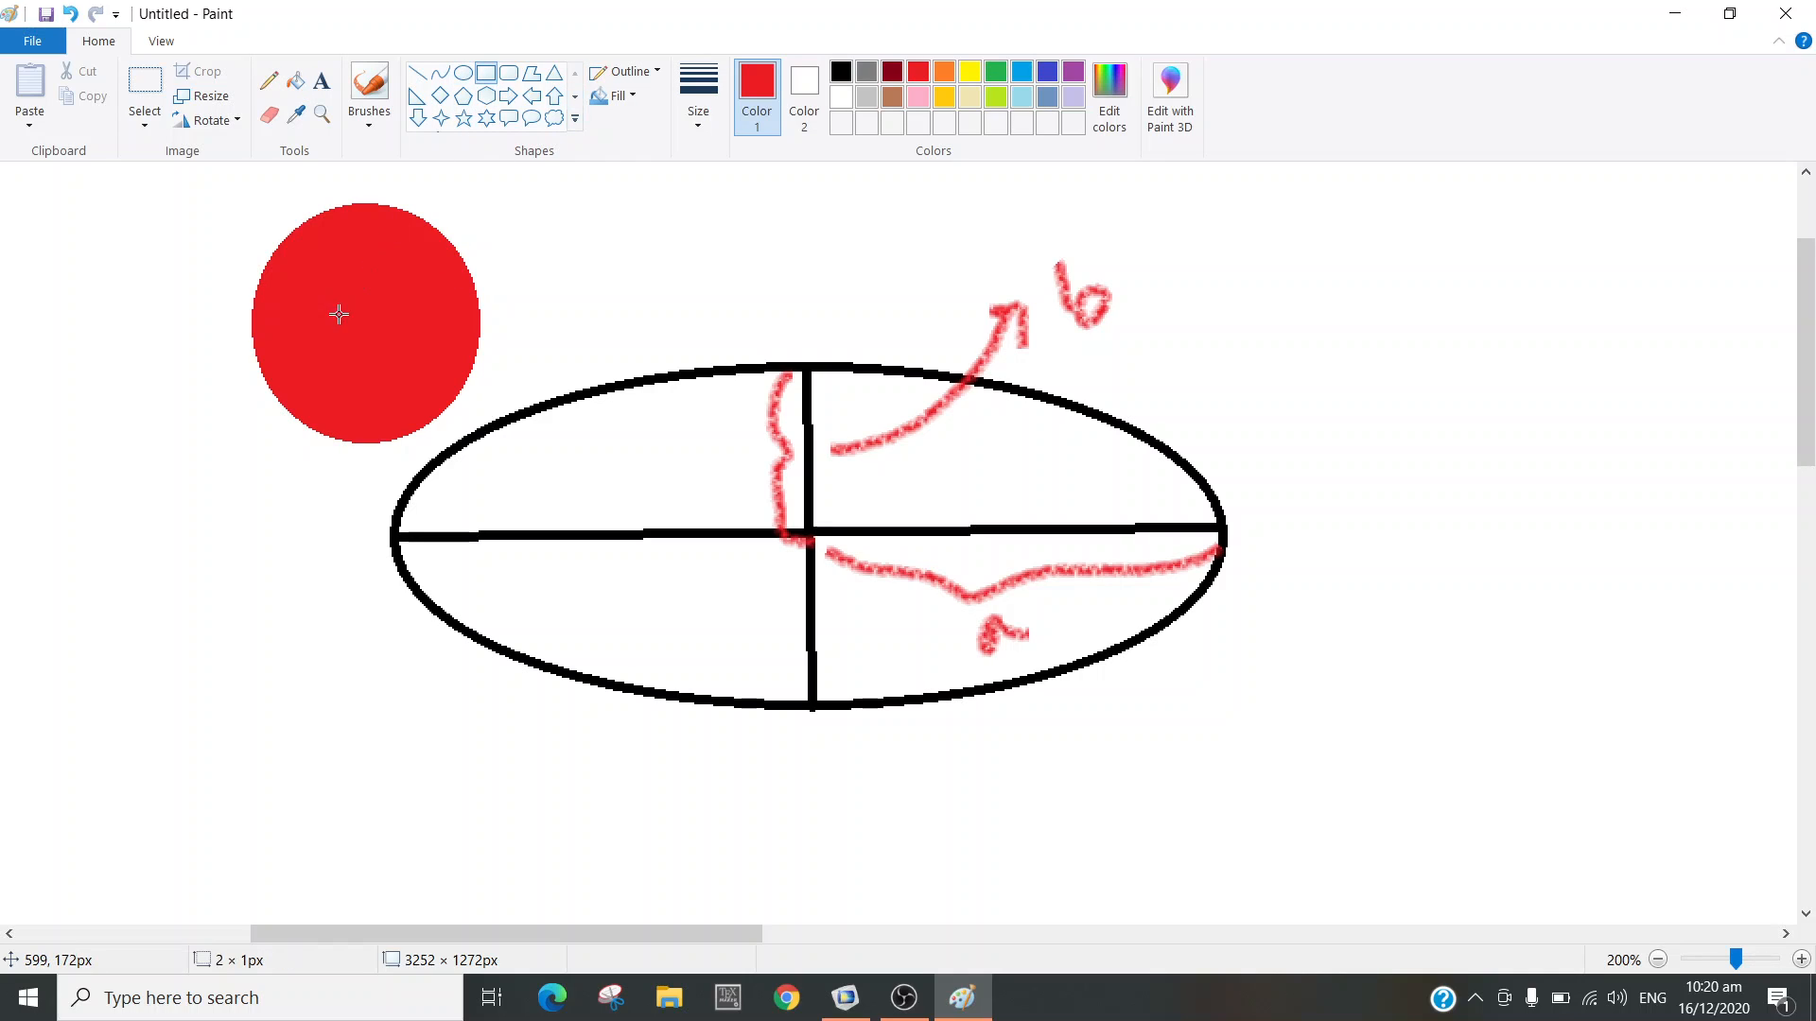
{"action": "left_click_drag", "start_coordinate": [379, 352], "coordinate": [409, 343]}
{"action": "left_click", "coordinate": [898, 74]}
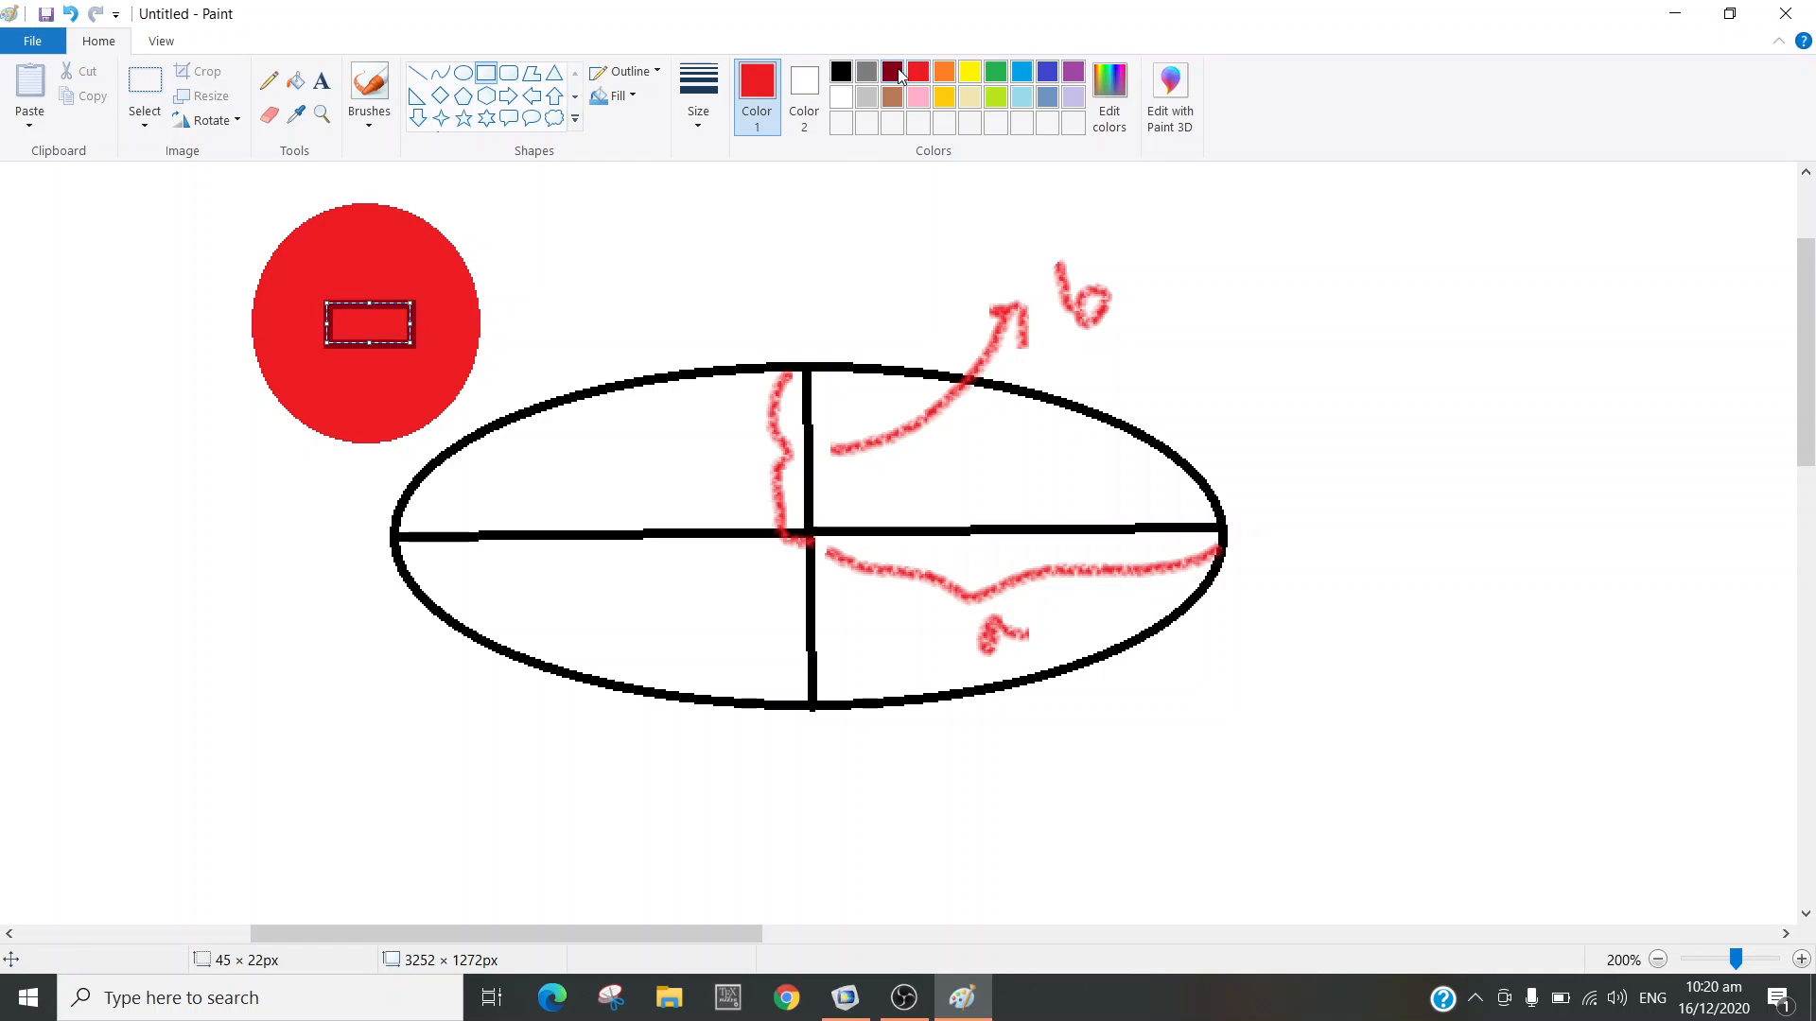
- Recolour the small rectangle outline inside the red circle black and fill its interior black
{"action": "left_click", "coordinate": [841, 74]}
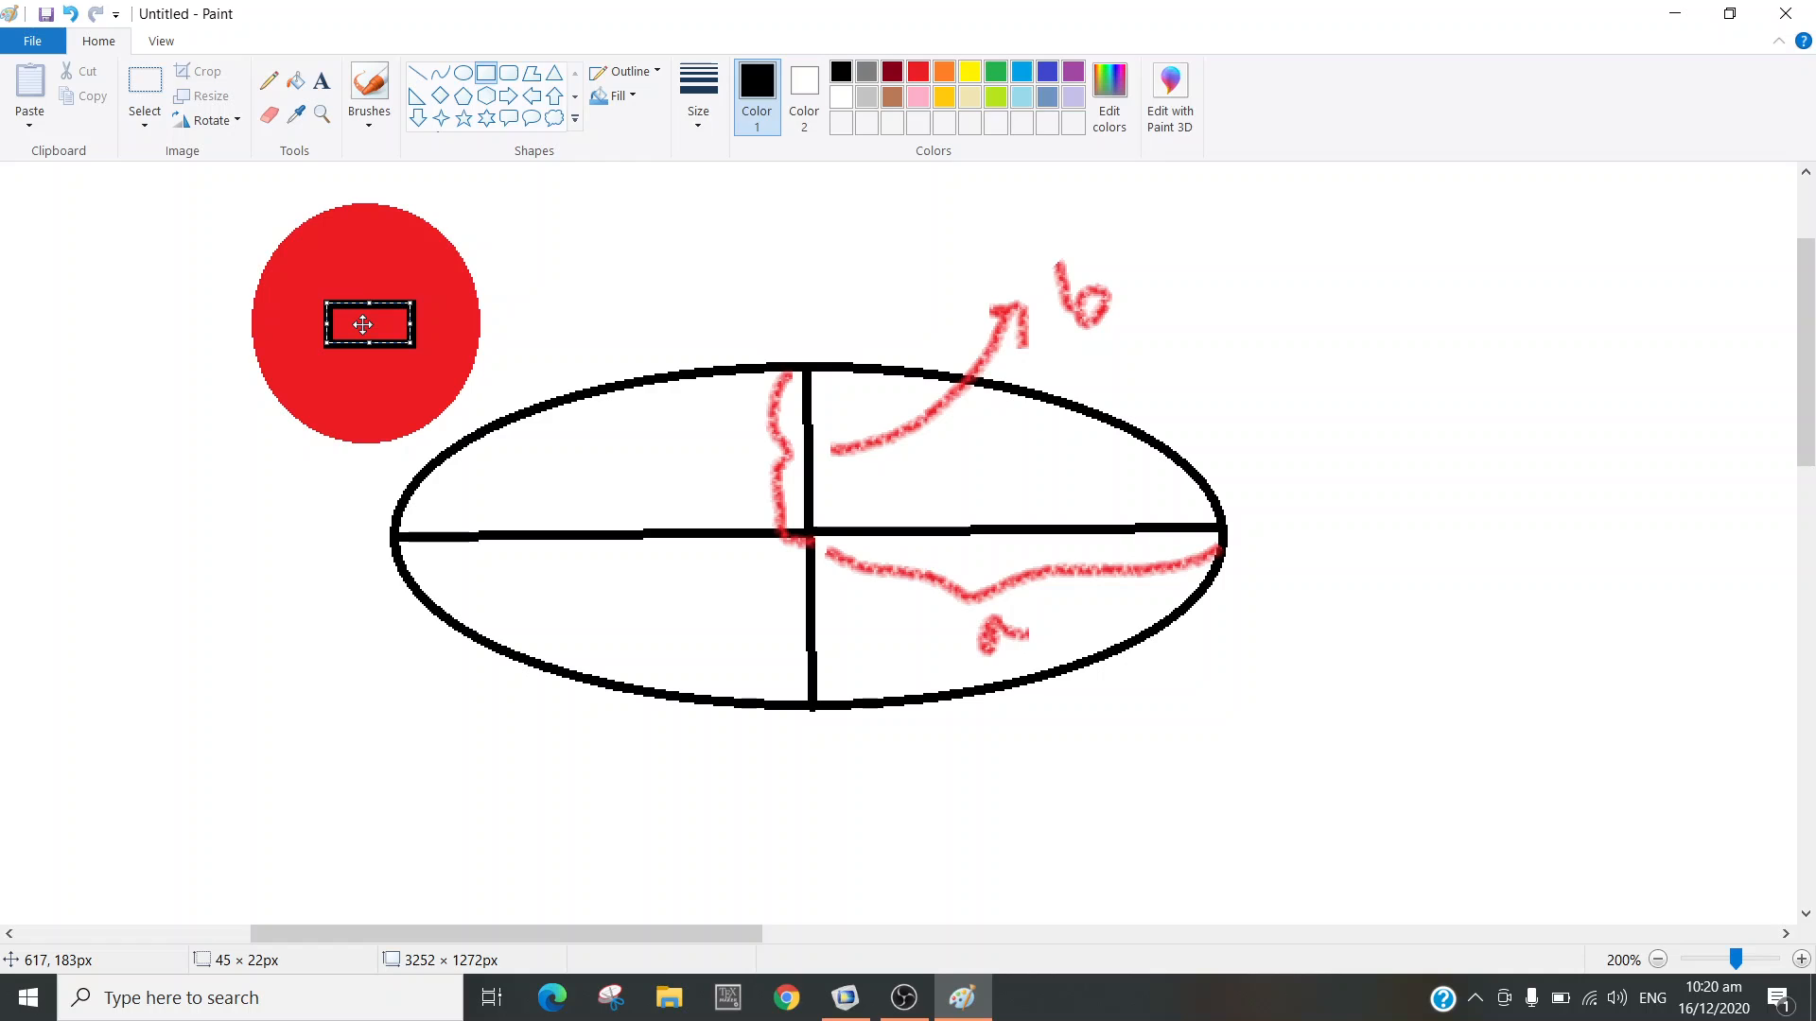
{"action": "left_click", "coordinate": [587, 242]}
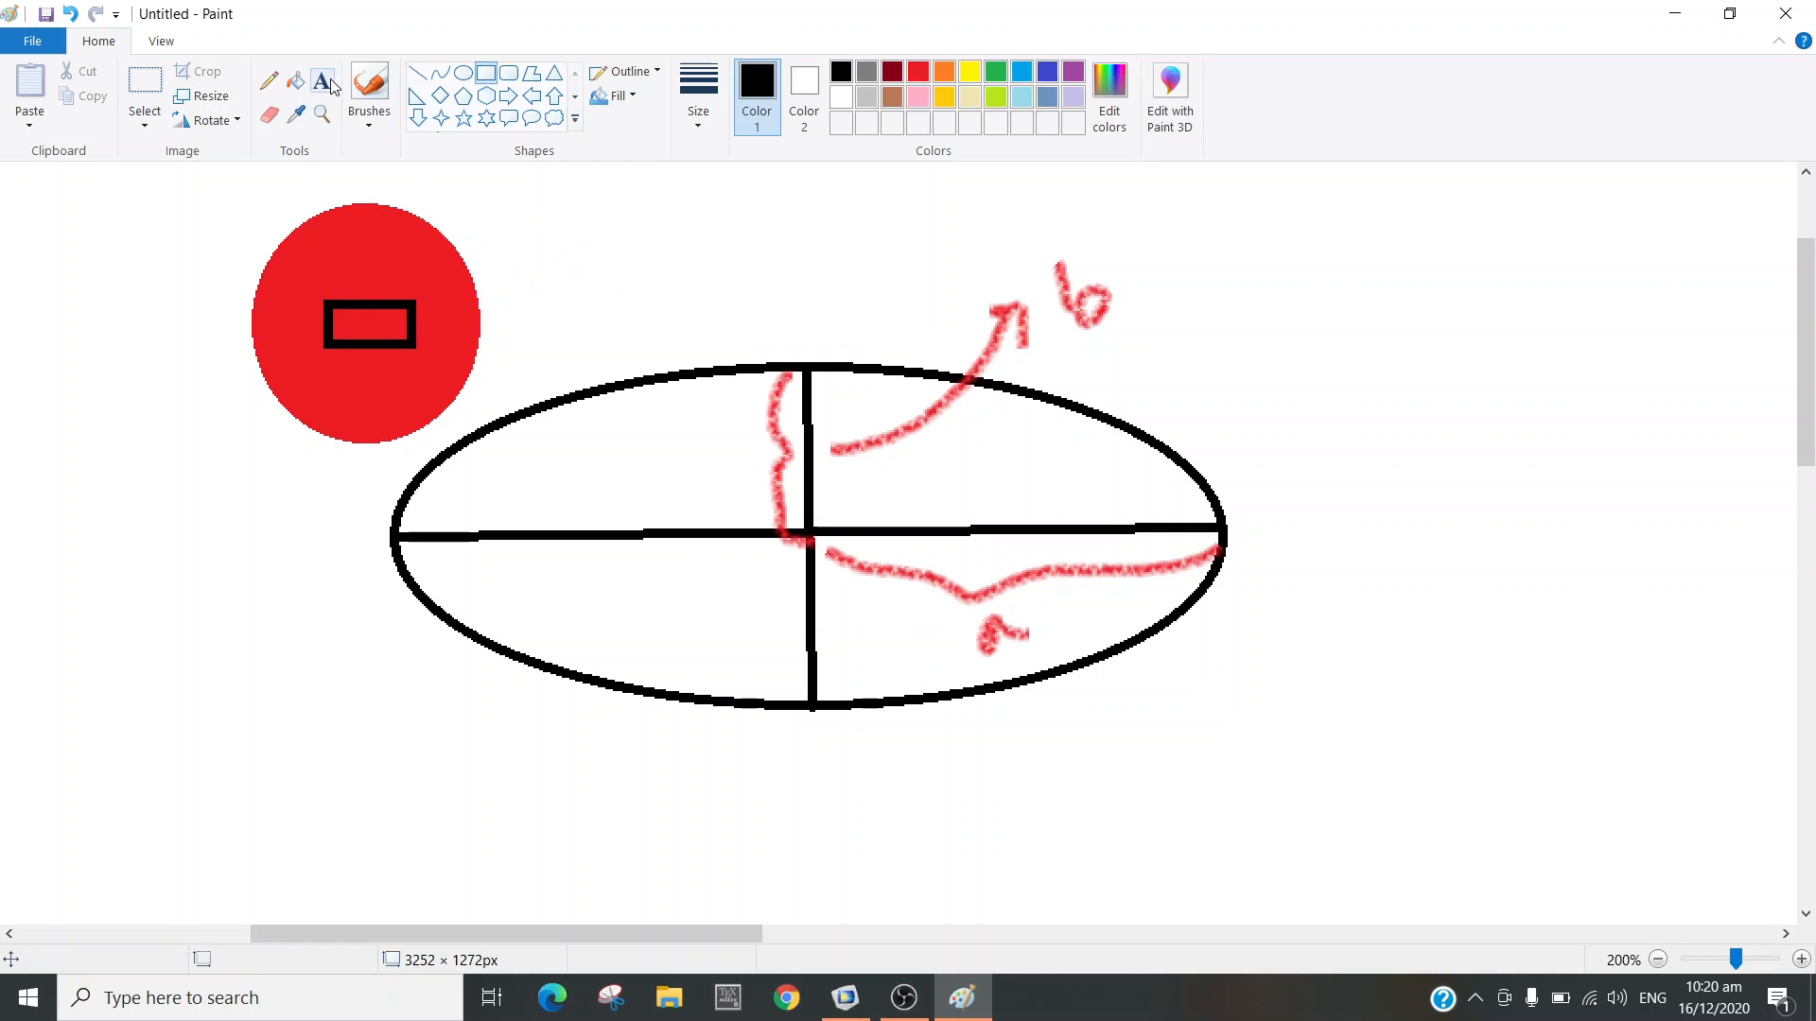
{"action": "left_click", "coordinate": [296, 83]}
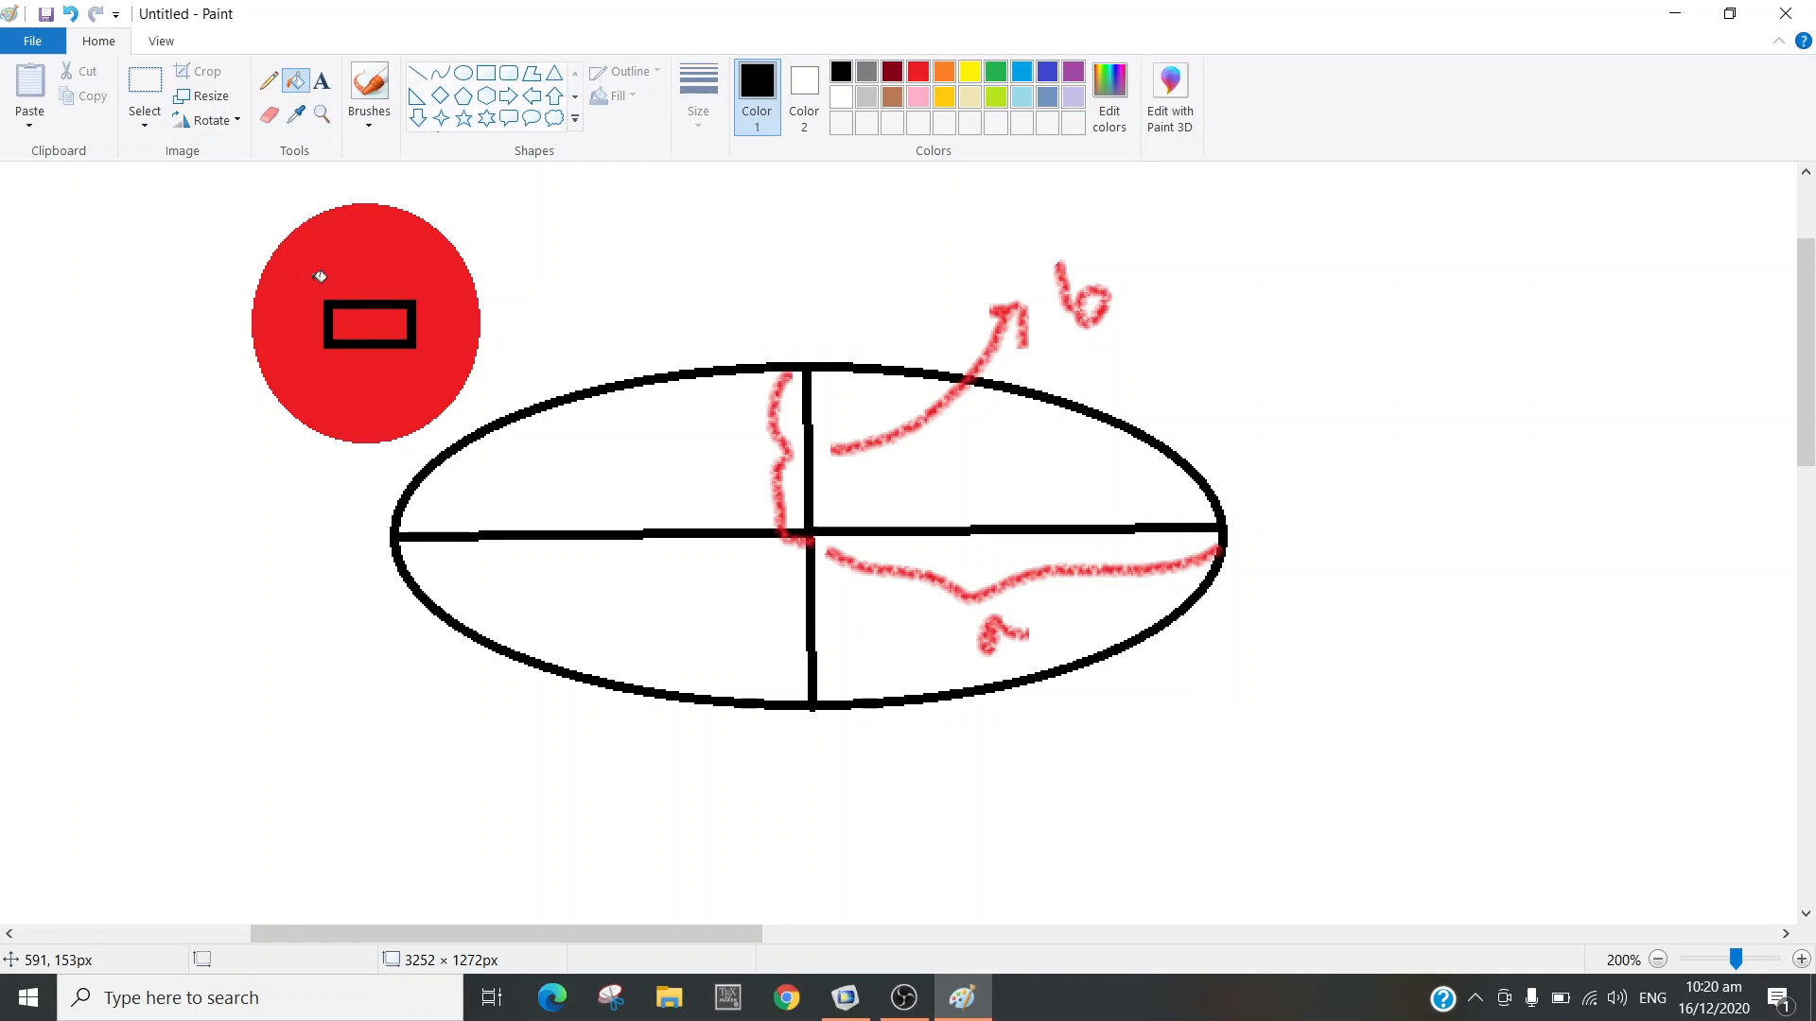
{"action": "left_click", "coordinate": [369, 318]}
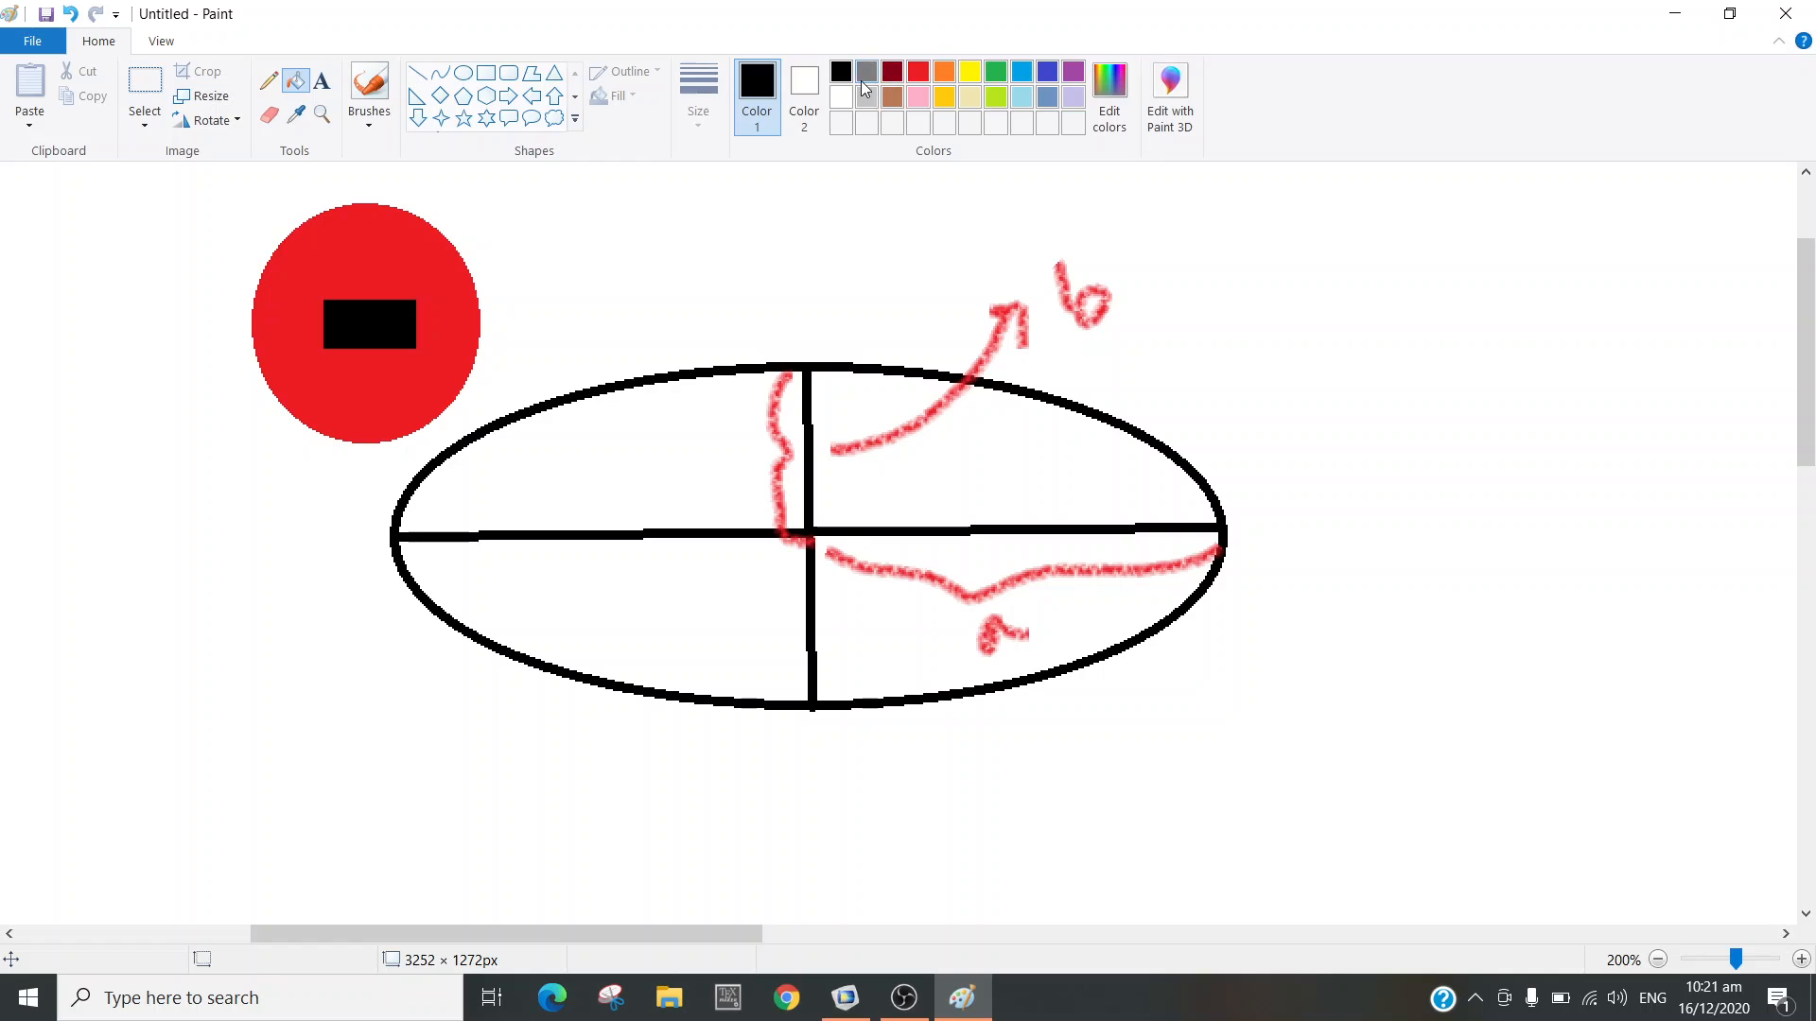
{"action": "left_click", "coordinate": [804, 87]}
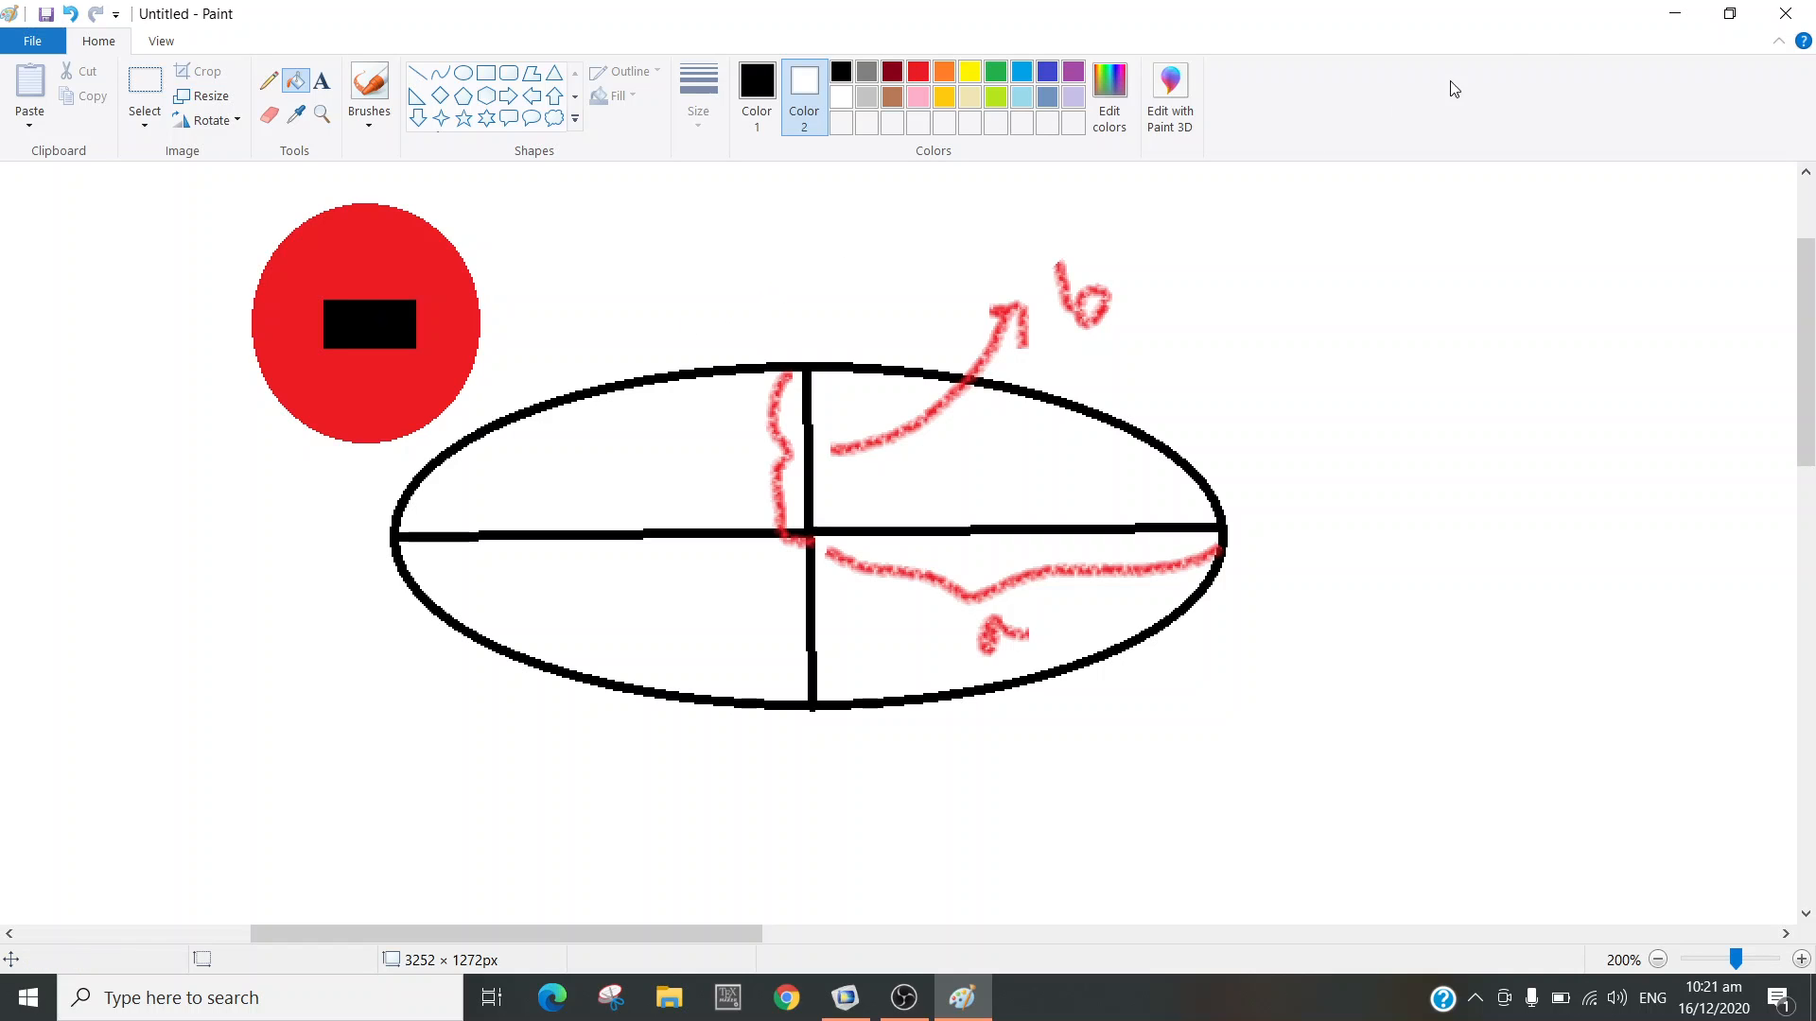
- Return to COMSOL and add a Difference operation to Geometry 1
{"action": "left_click", "coordinate": [1675, 13]}
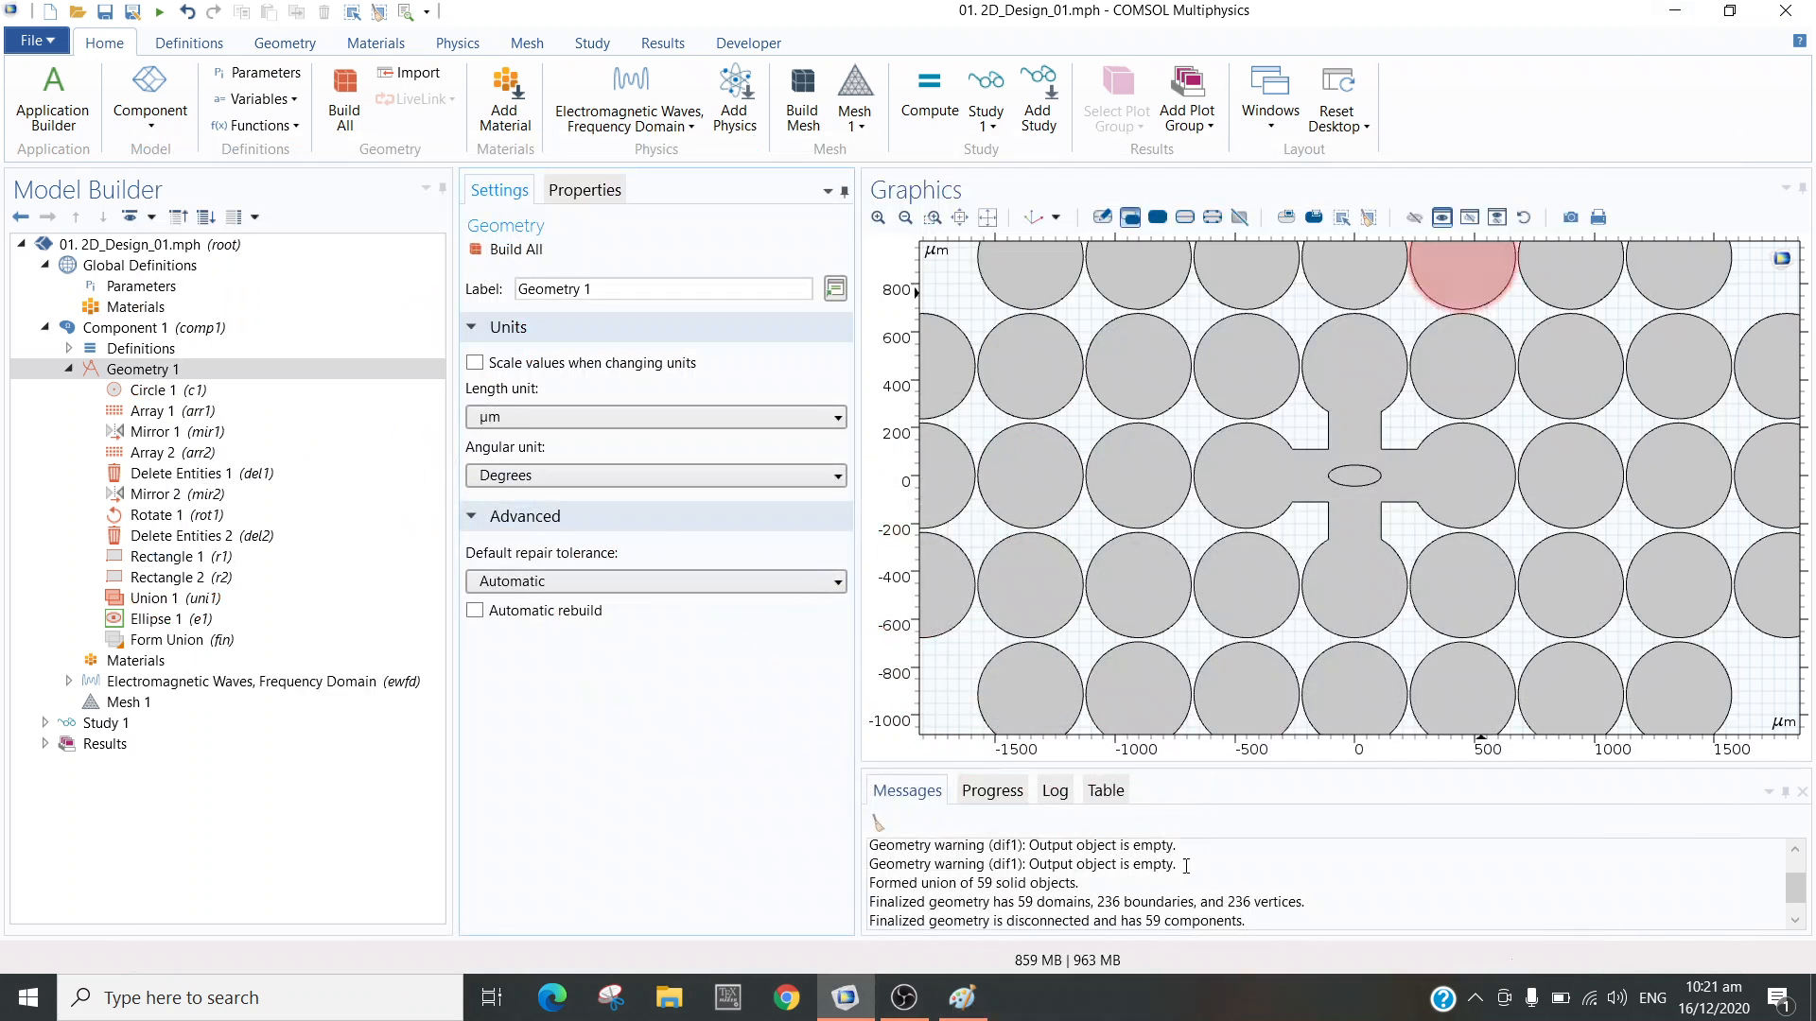
{"action": "left_click", "coordinate": [251, 360]}
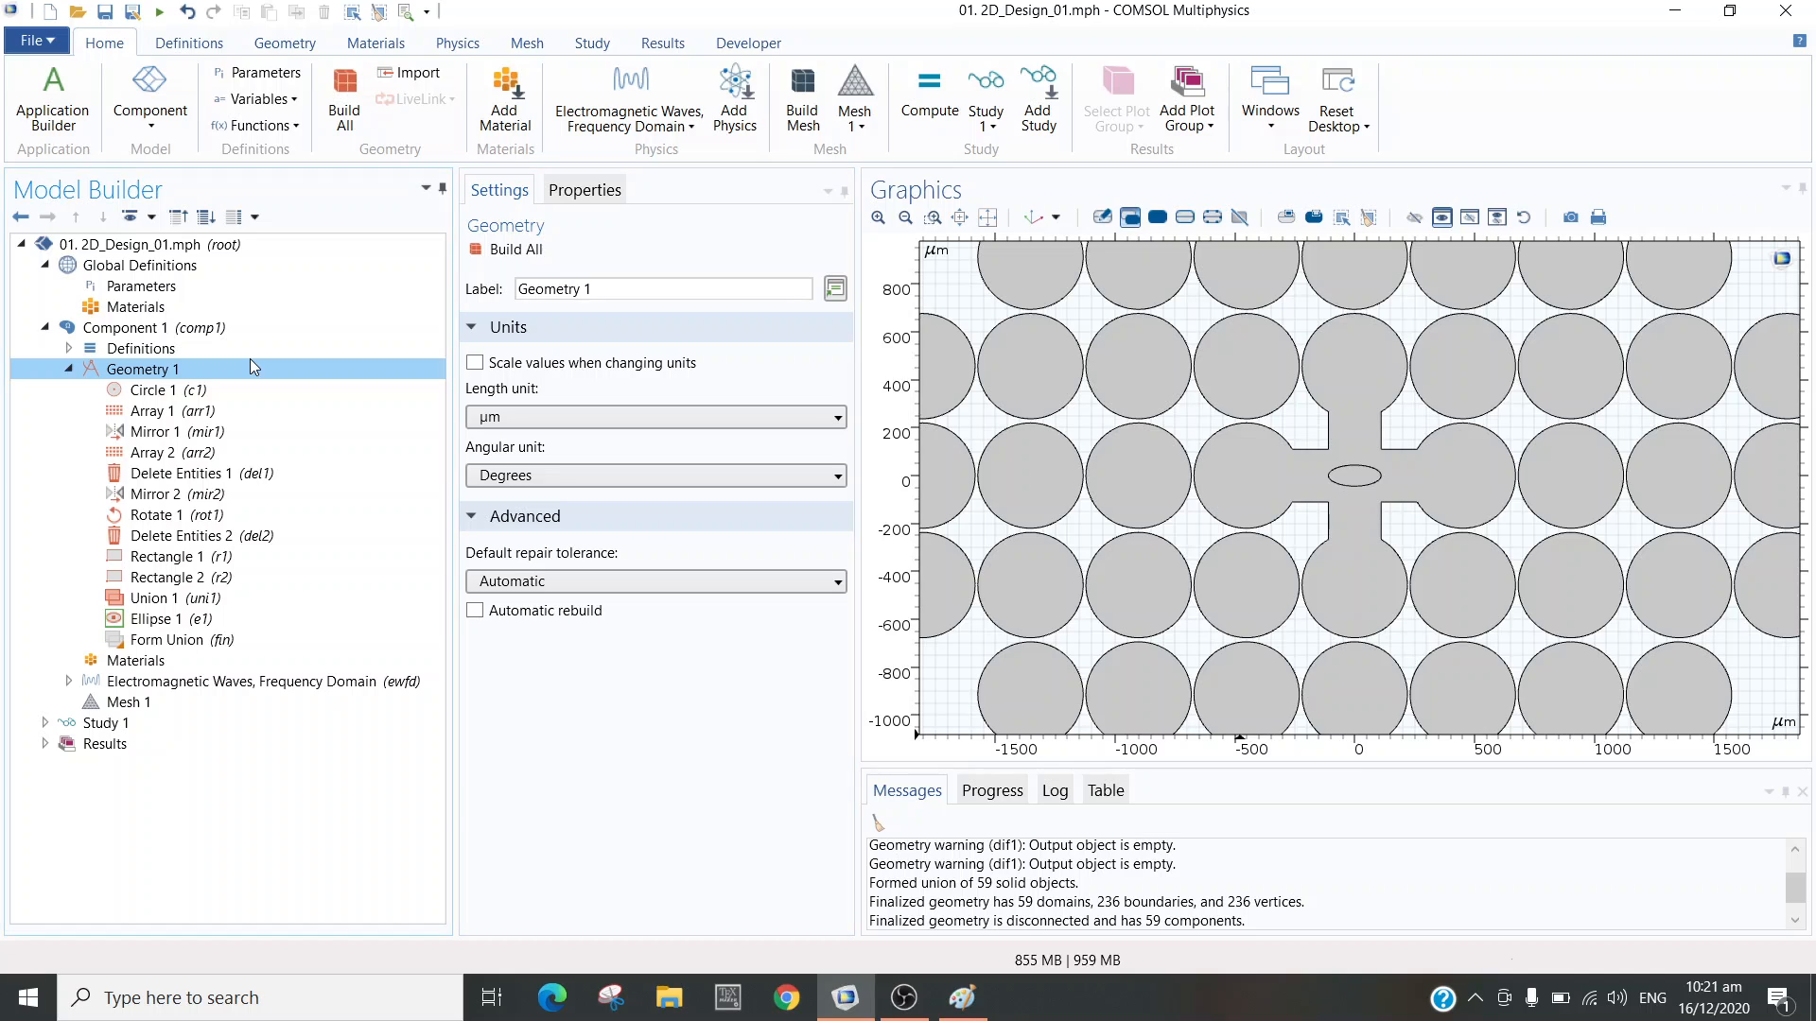
{"action": "right_click", "coordinate": [251, 365]}
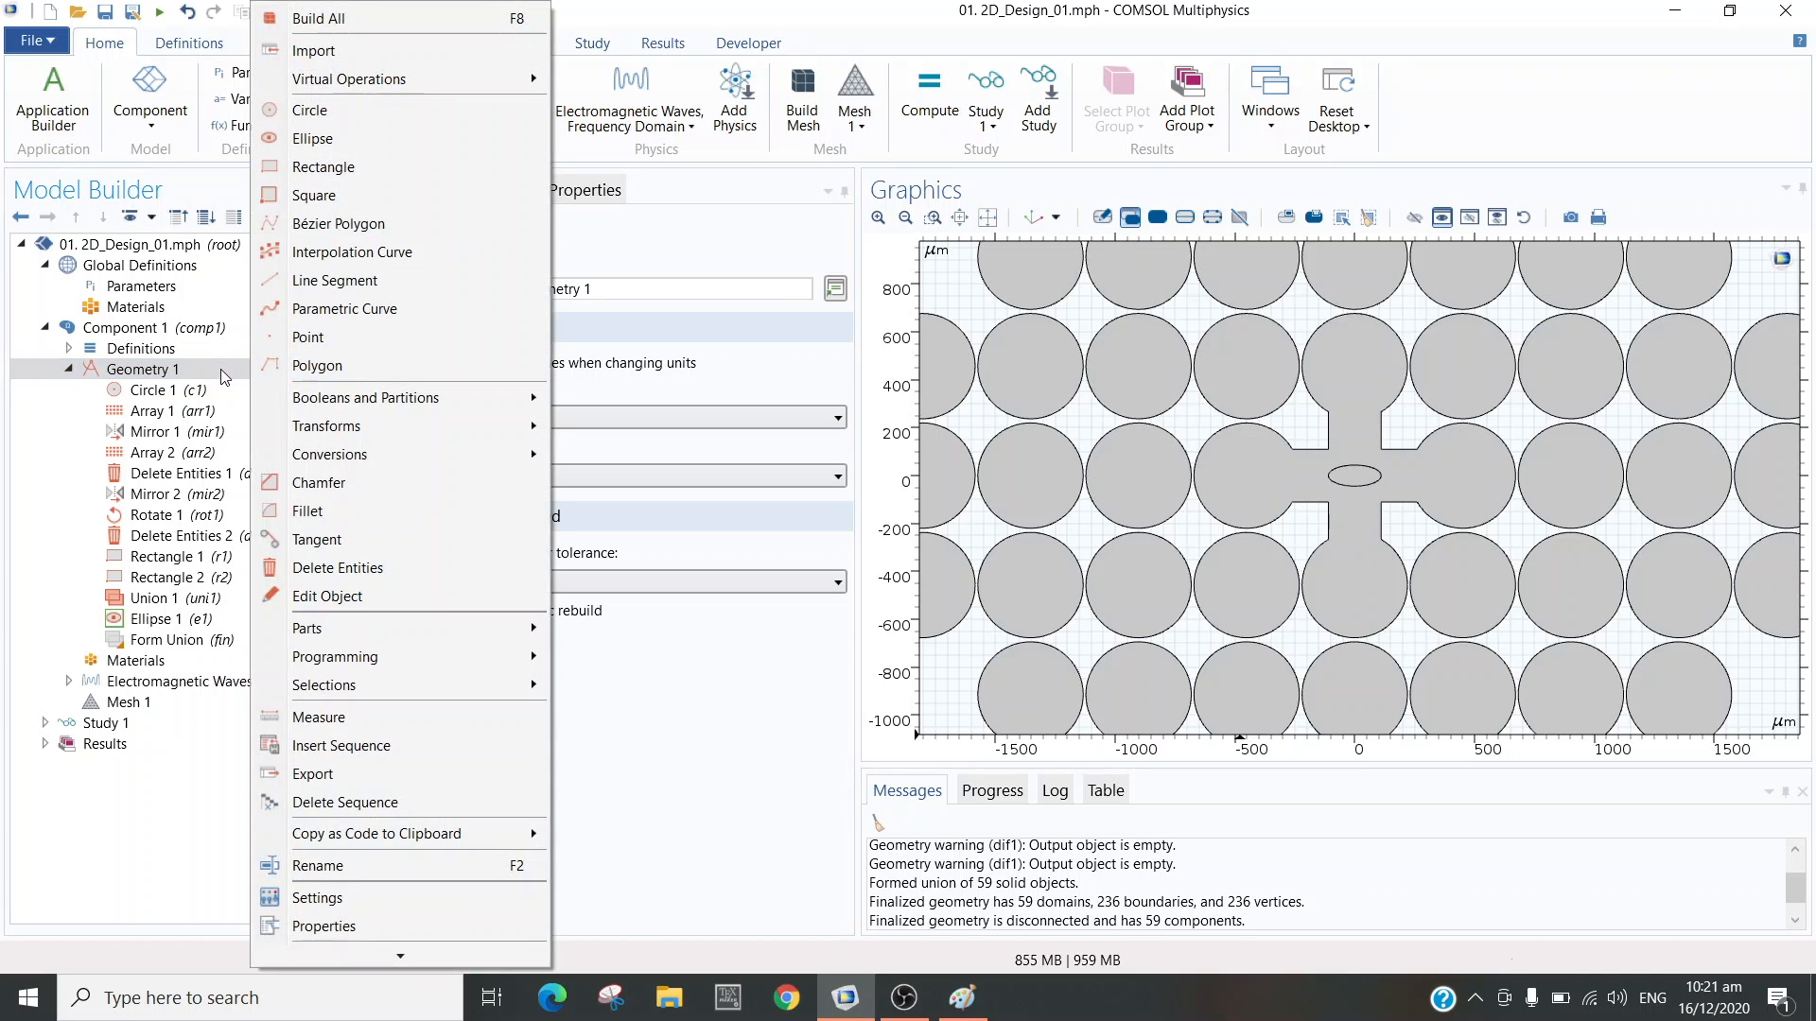
{"action": "mouse_move", "coordinate": [313, 405]}
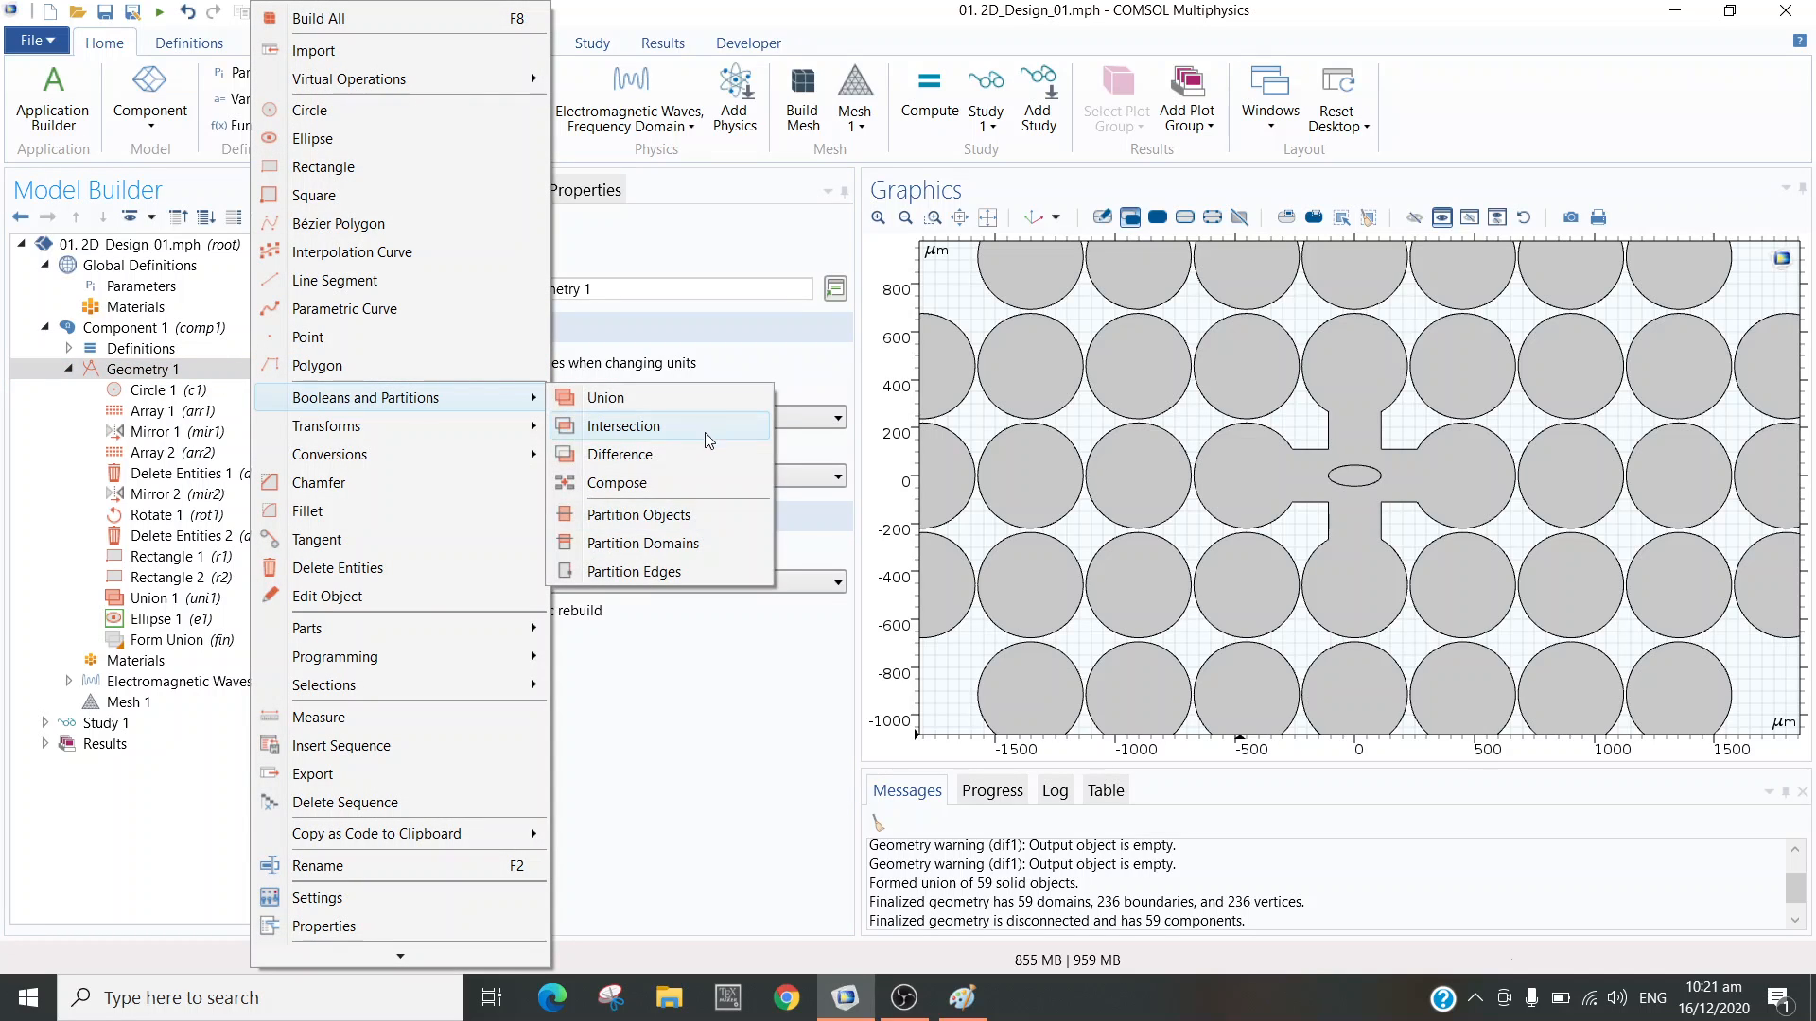
{"action": "left_click", "coordinate": [686, 454]}
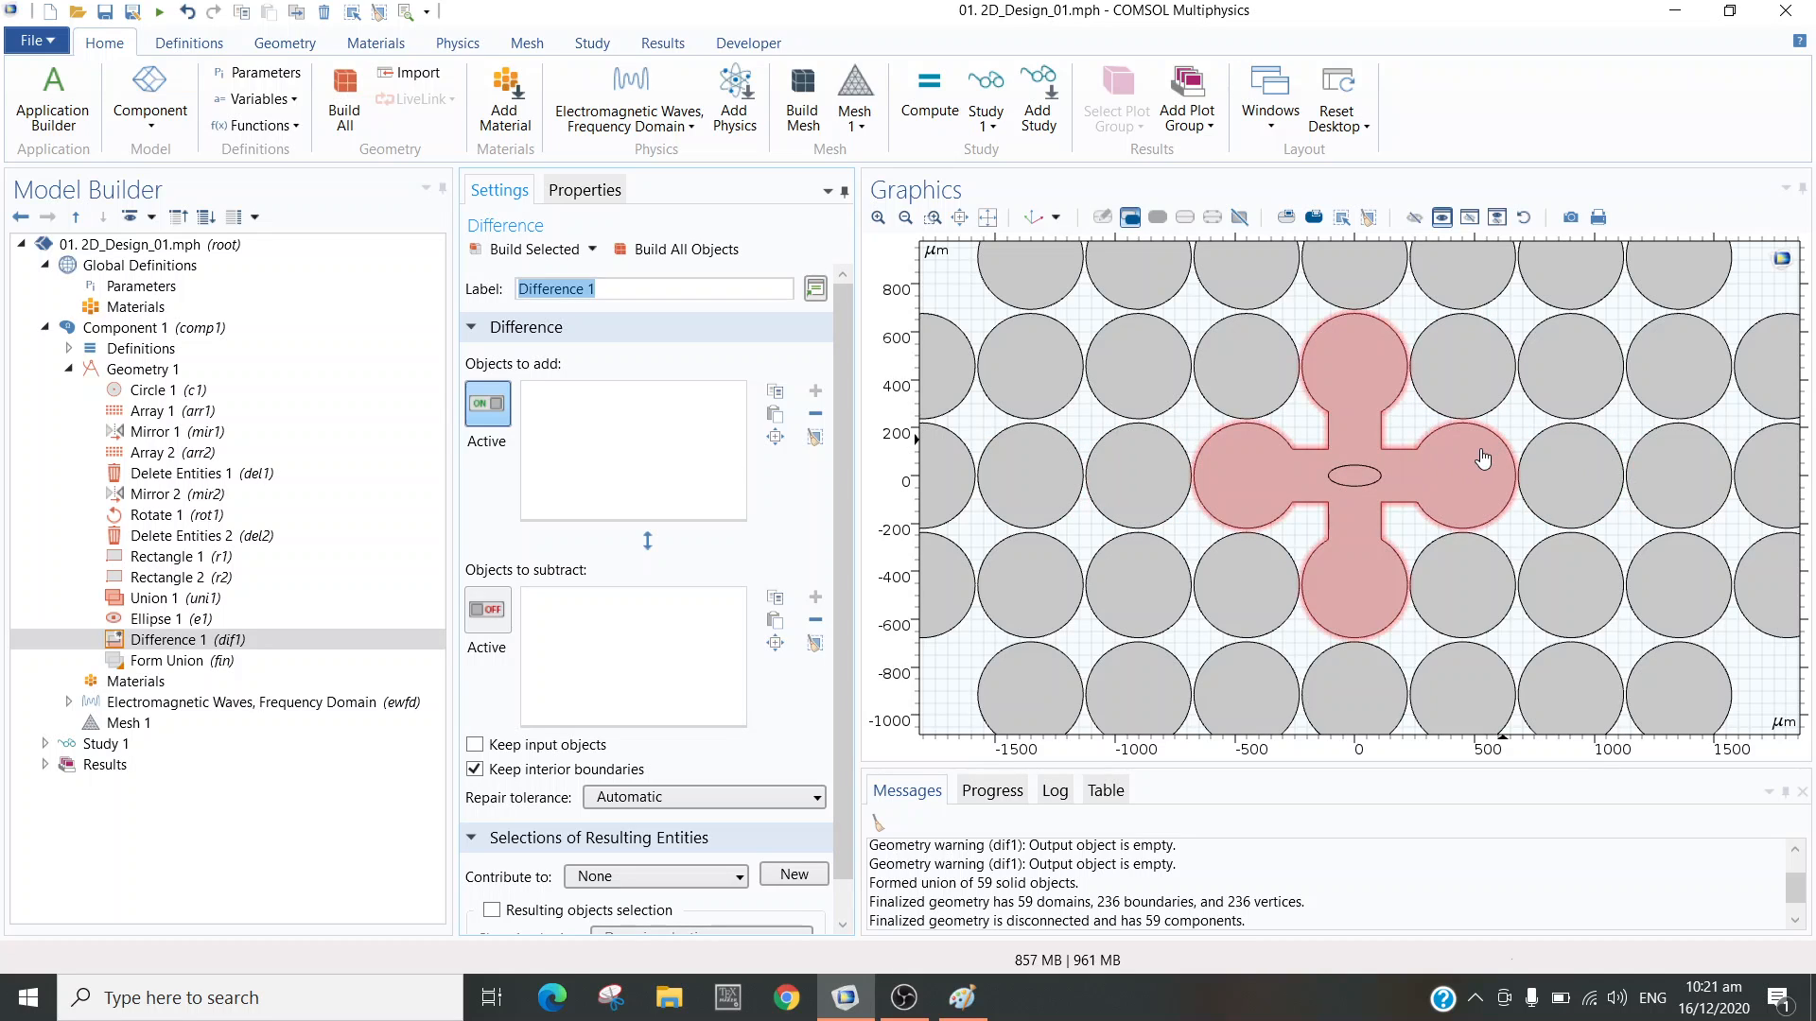
- Try building the Difference with ellipse e1 as the object to add and cross union uni1 as the object to subtract
{"action": "left_click", "coordinate": [1345, 479]}
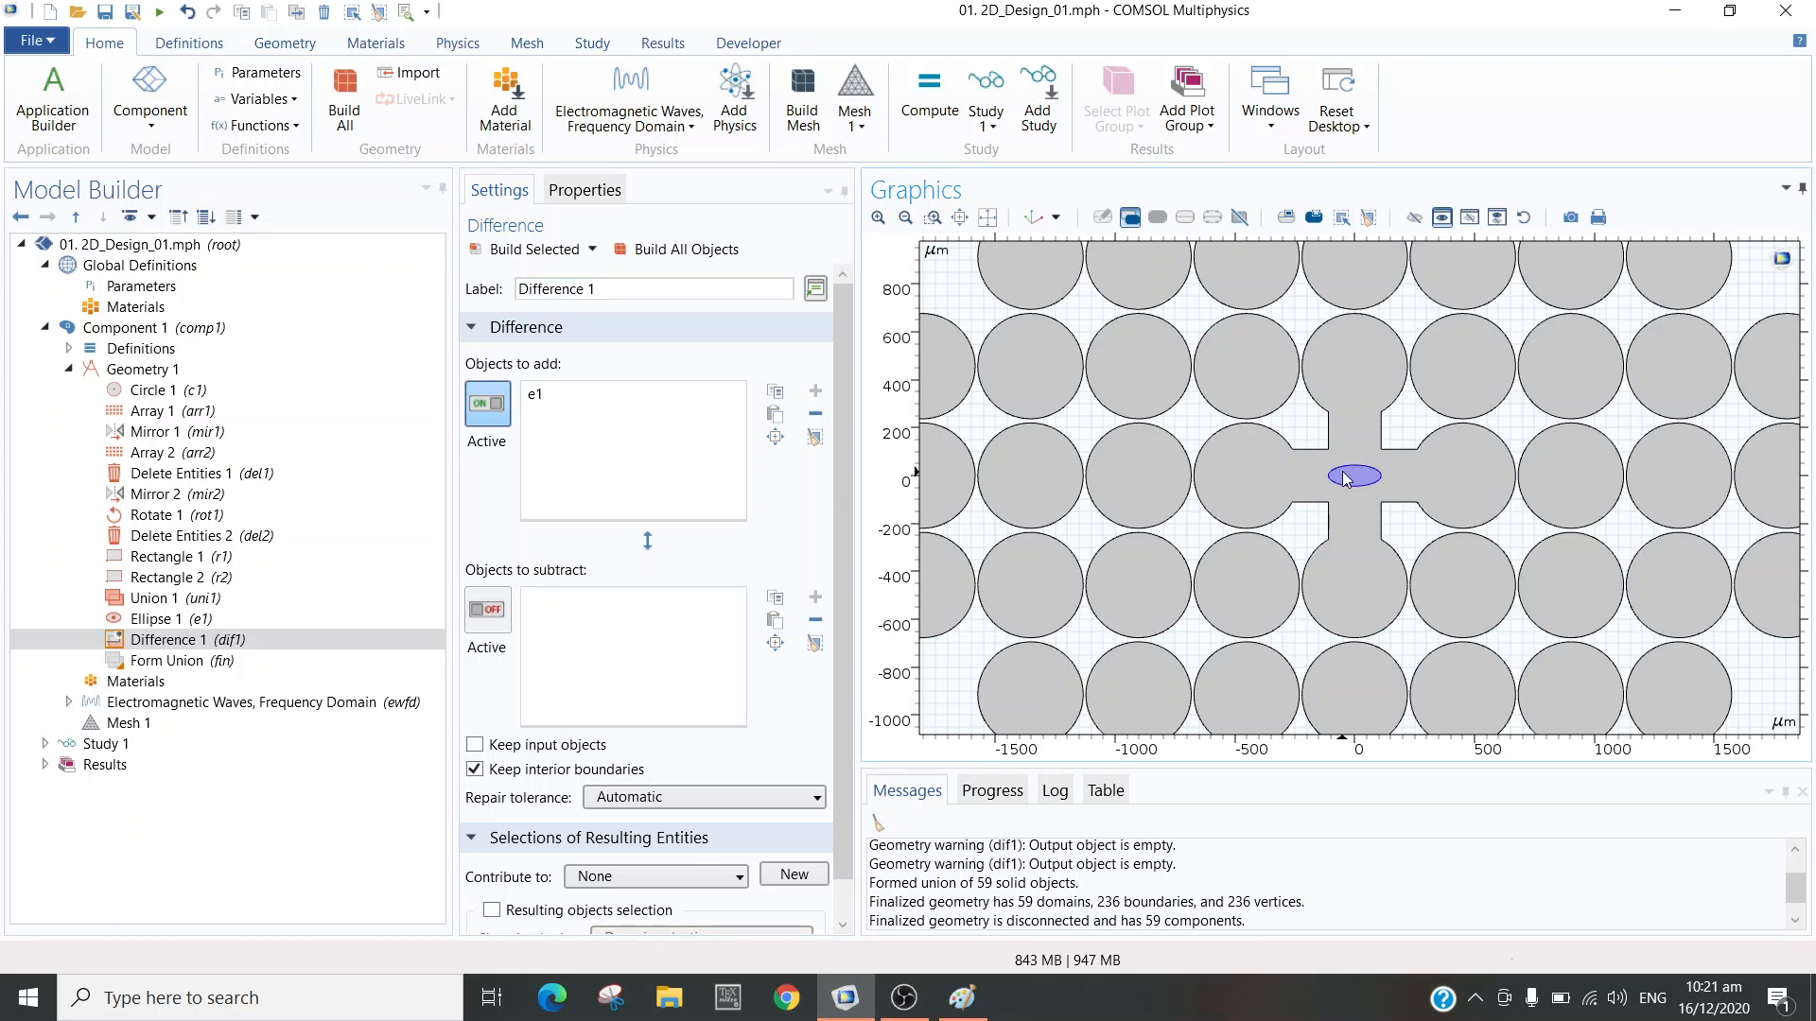
{"action": "left_click", "coordinate": [503, 610]}
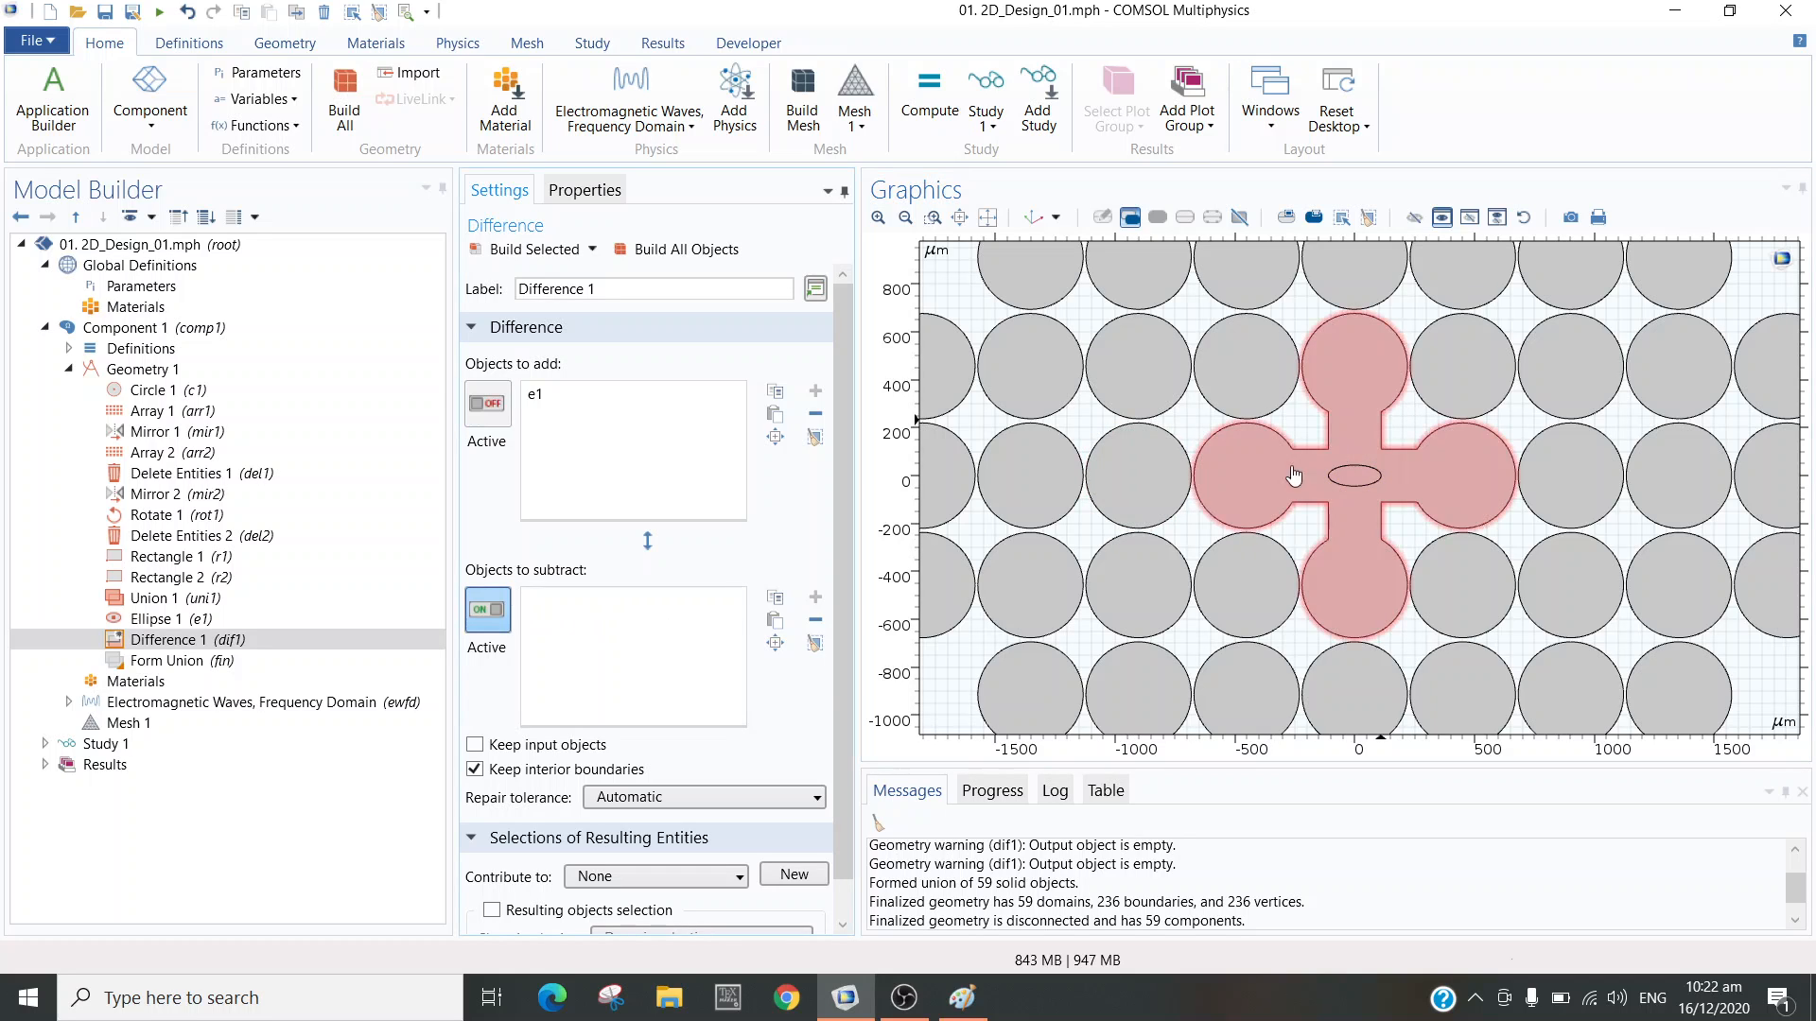
{"action": "left_click", "coordinate": [1240, 465]}
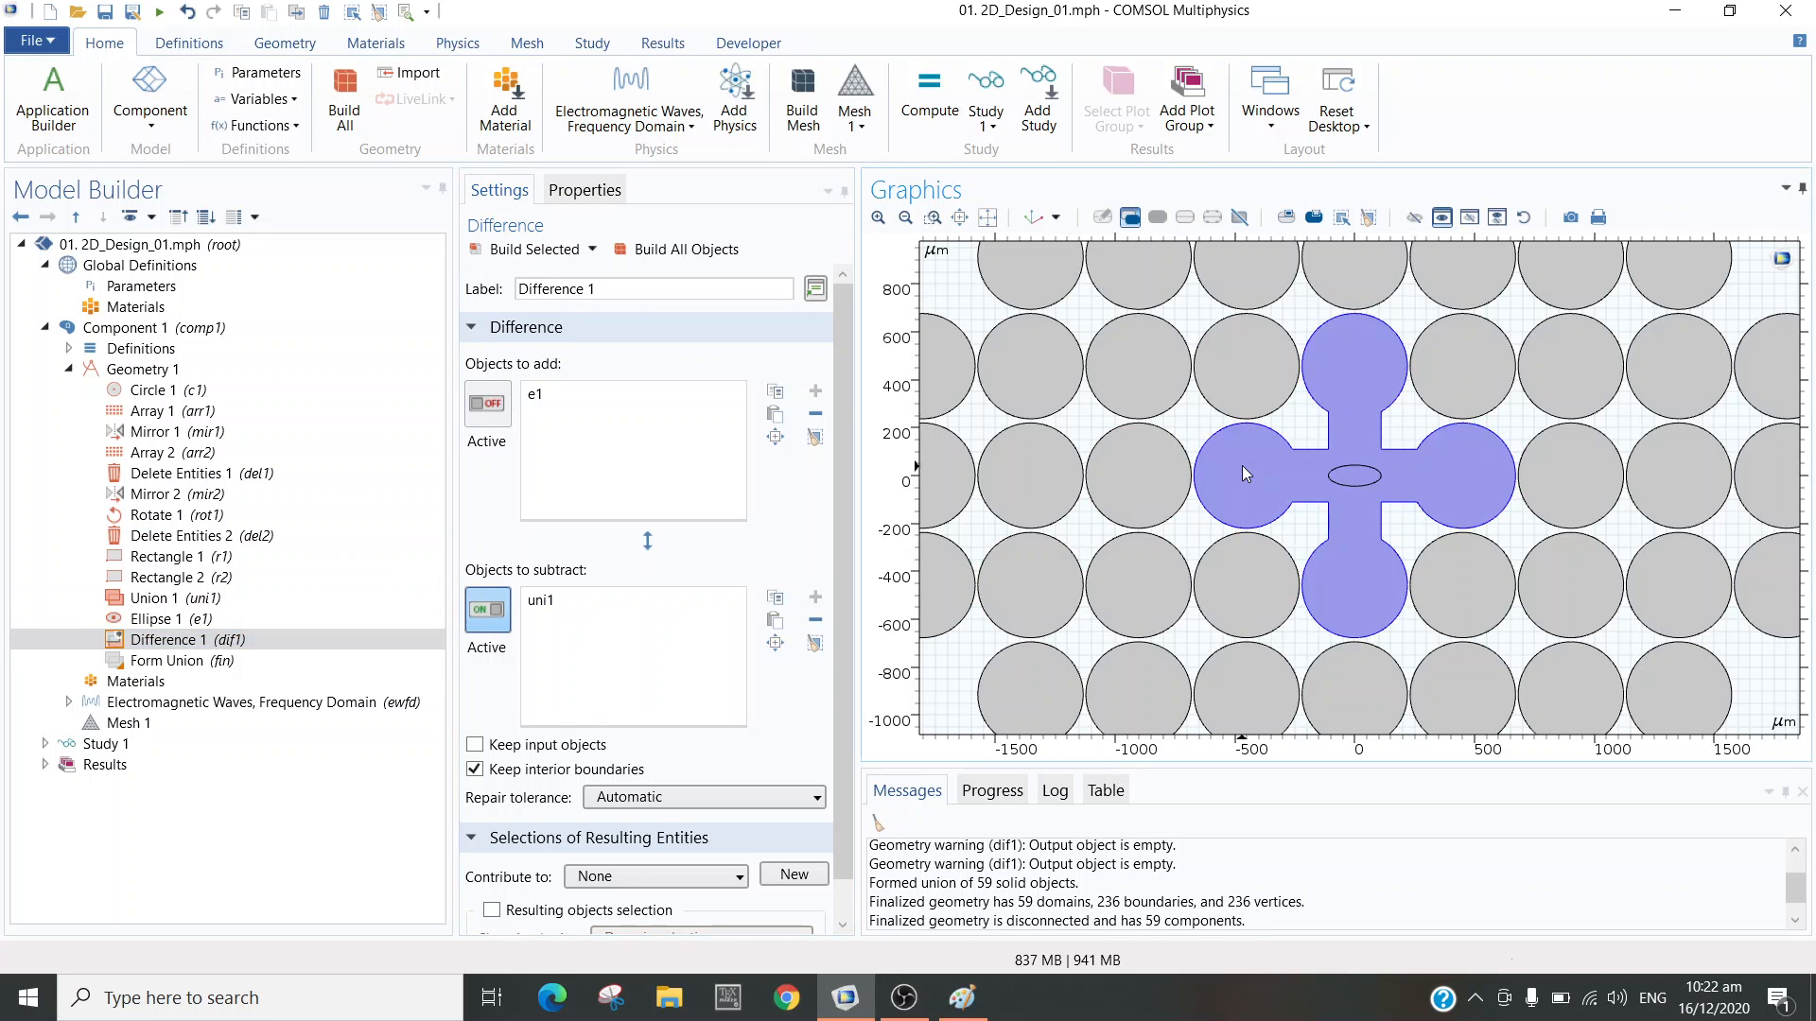
{"action": "left_click", "coordinate": [544, 254]}
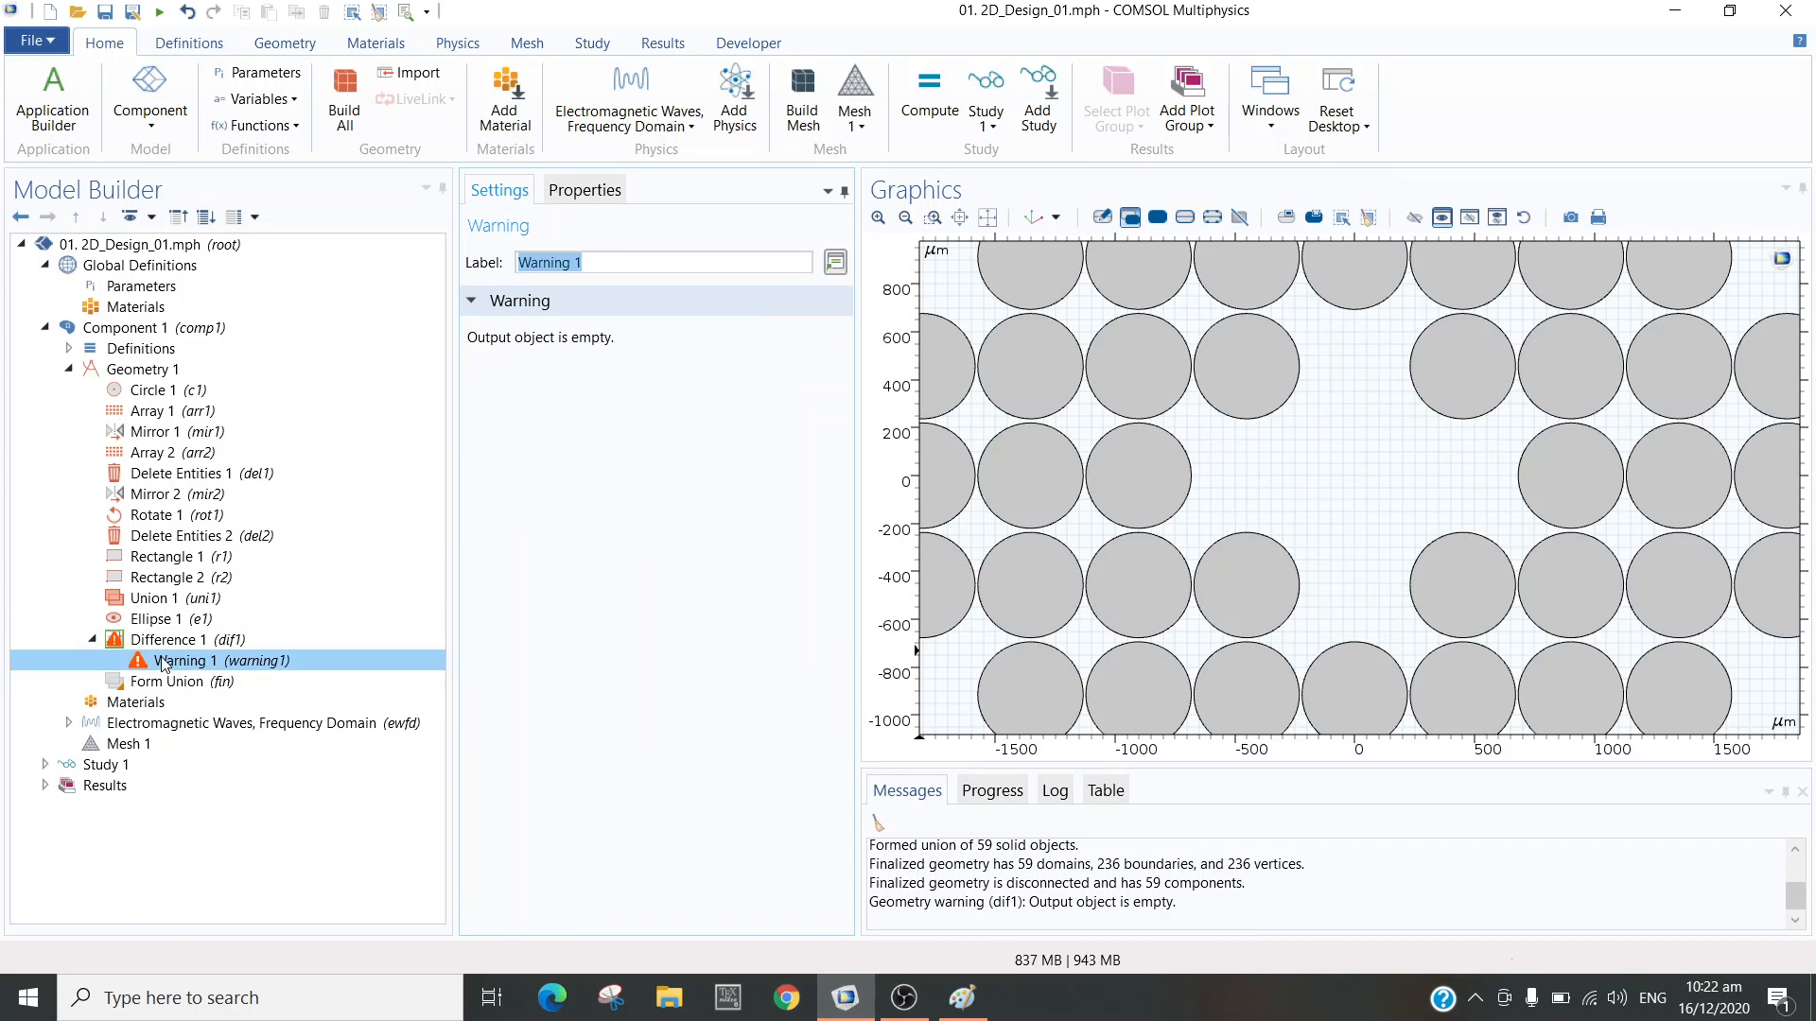
- Check both selections of Difference 1, then remove e1 from the objects to add and uni1 from the objects to subtract
{"action": "left_click", "coordinate": [164, 642]}
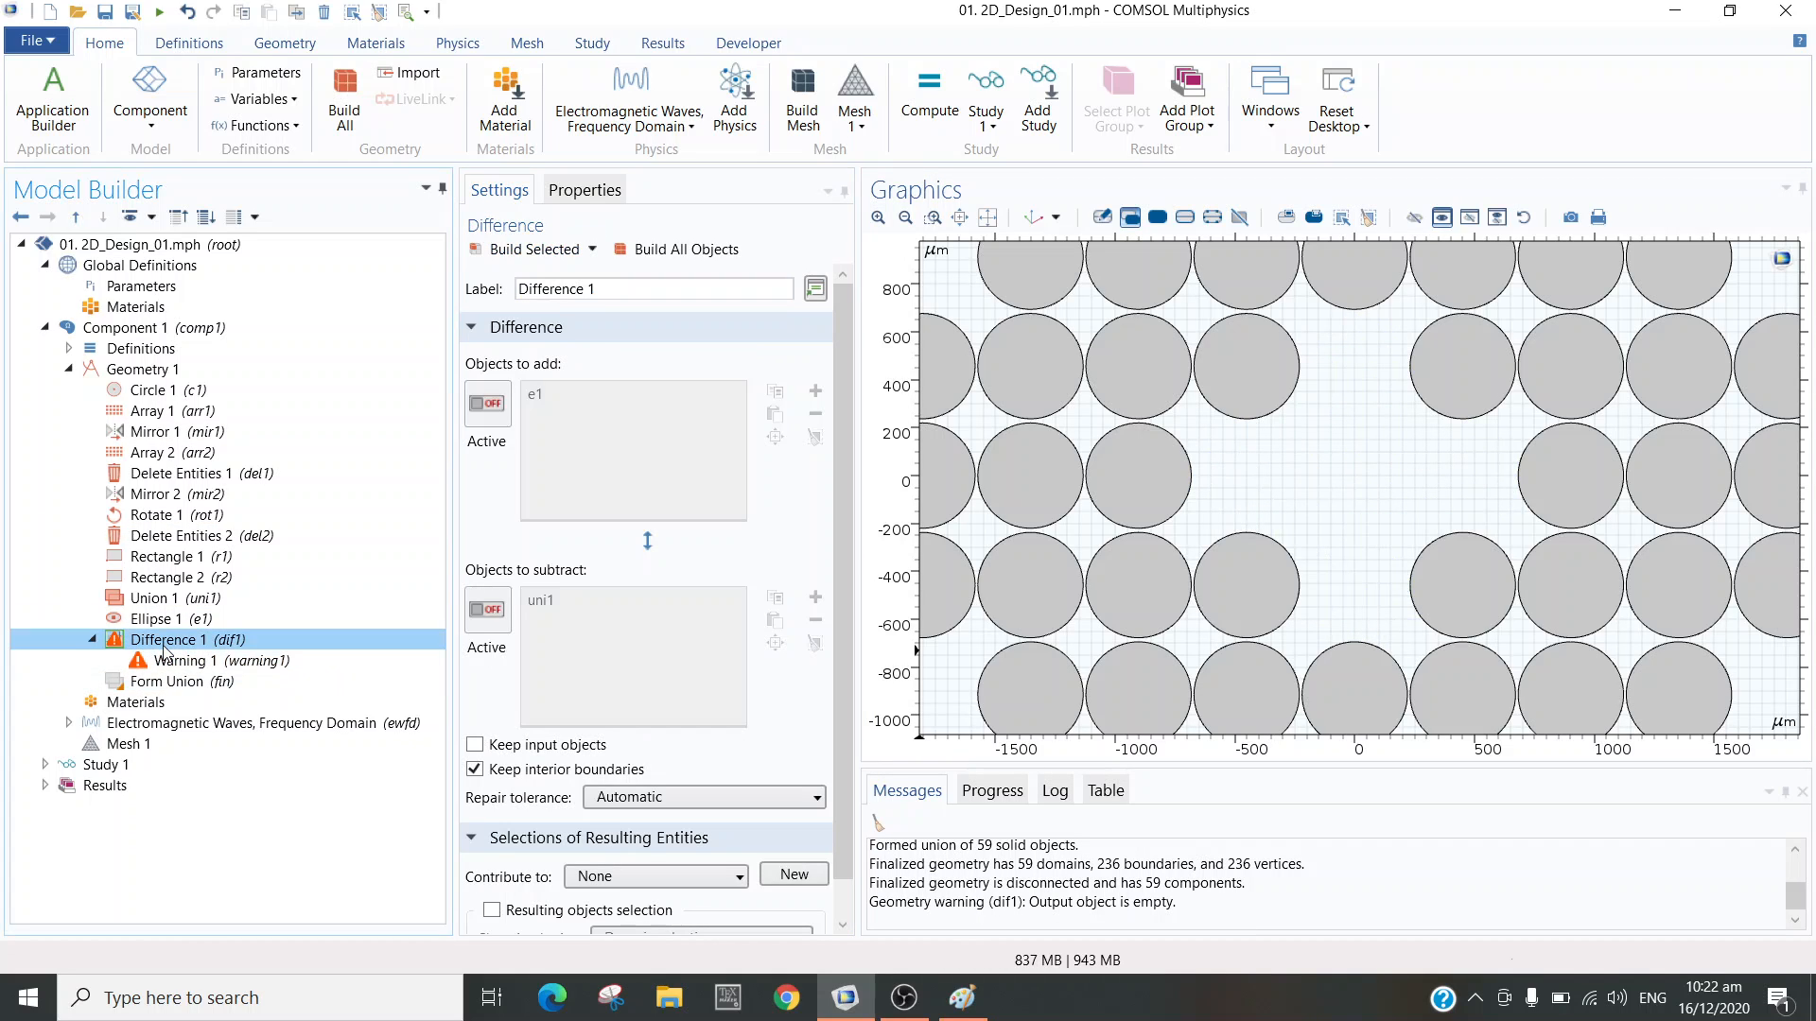
{"action": "left_click", "coordinate": [501, 412]}
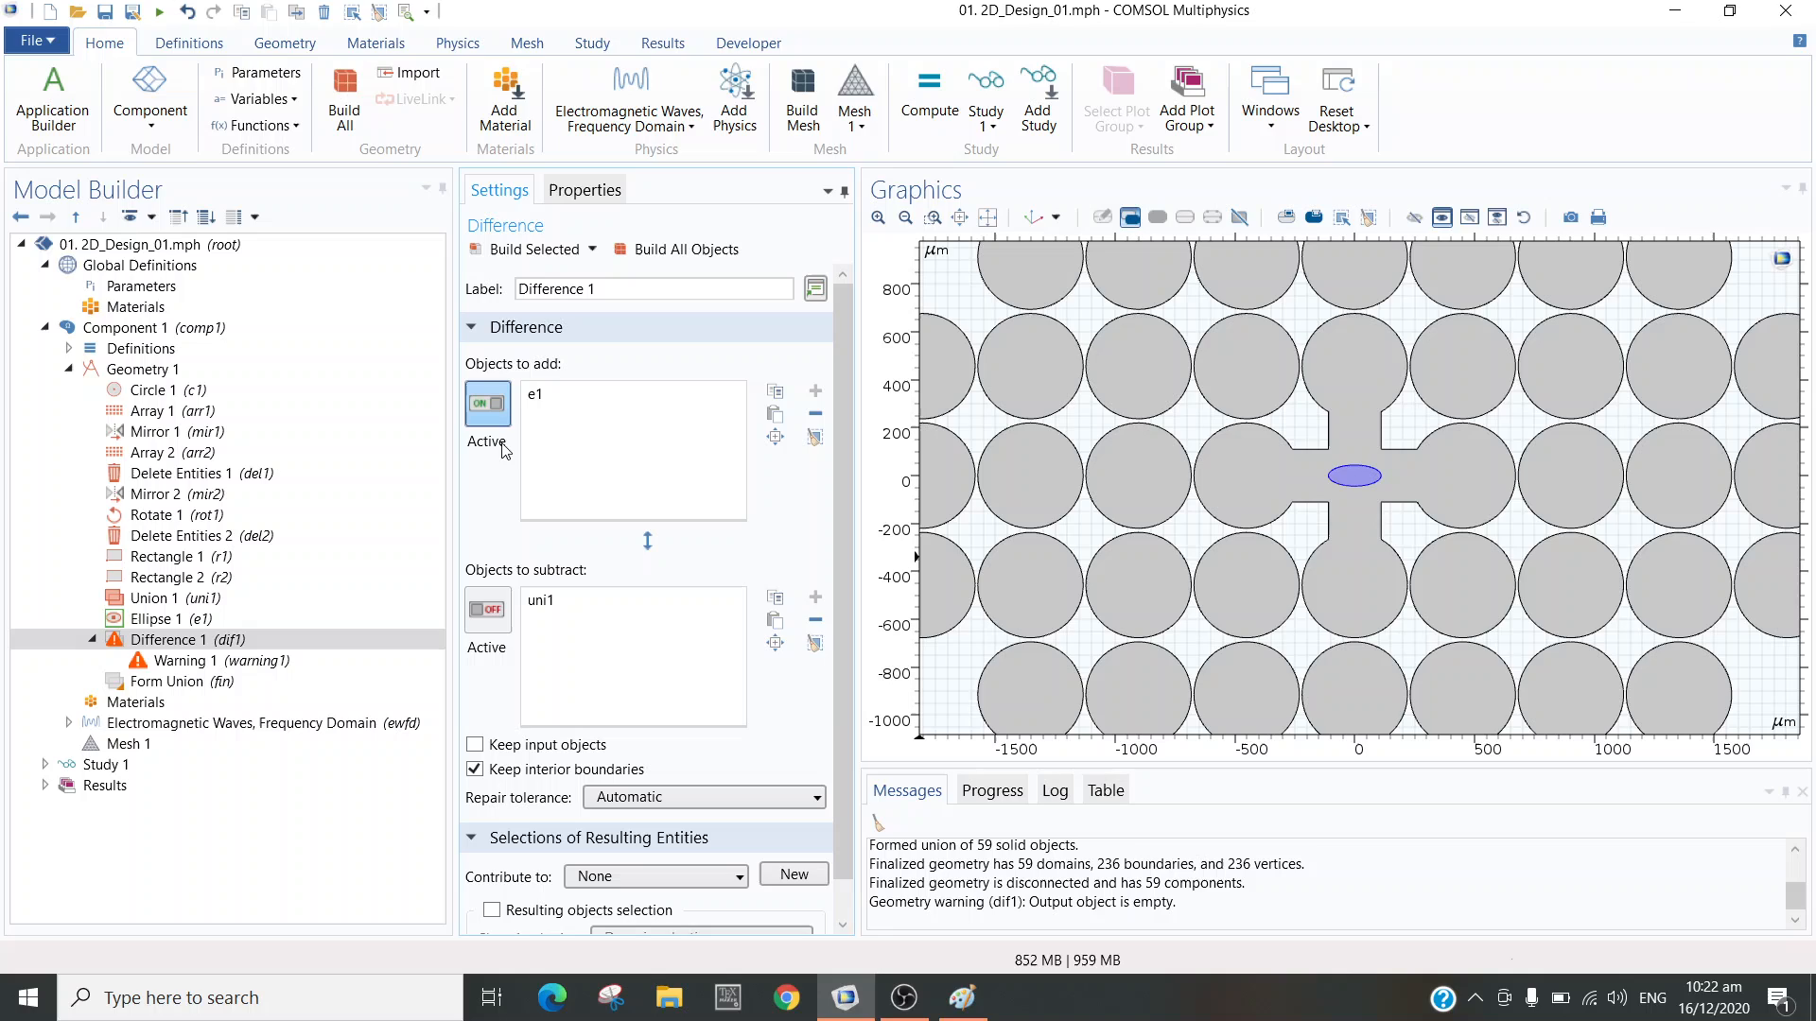
{"action": "left_click", "coordinate": [488, 610]}
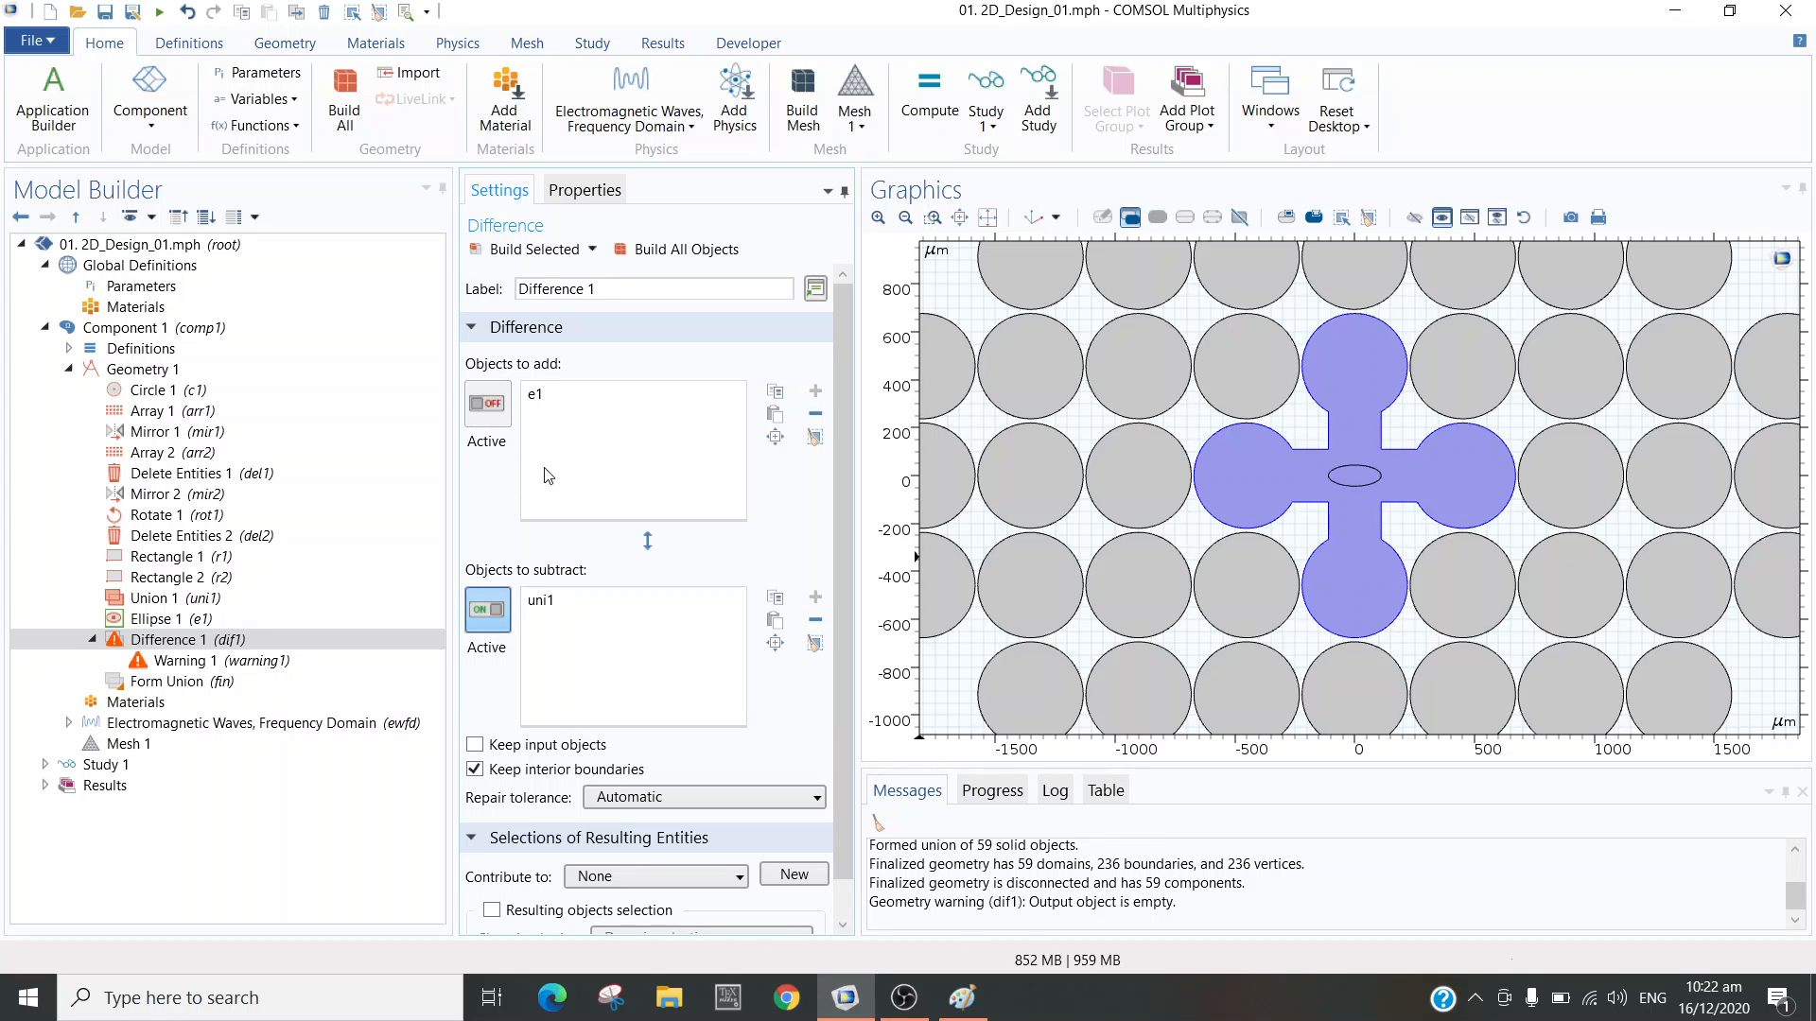
{"action": "left_click", "coordinate": [546, 397]}
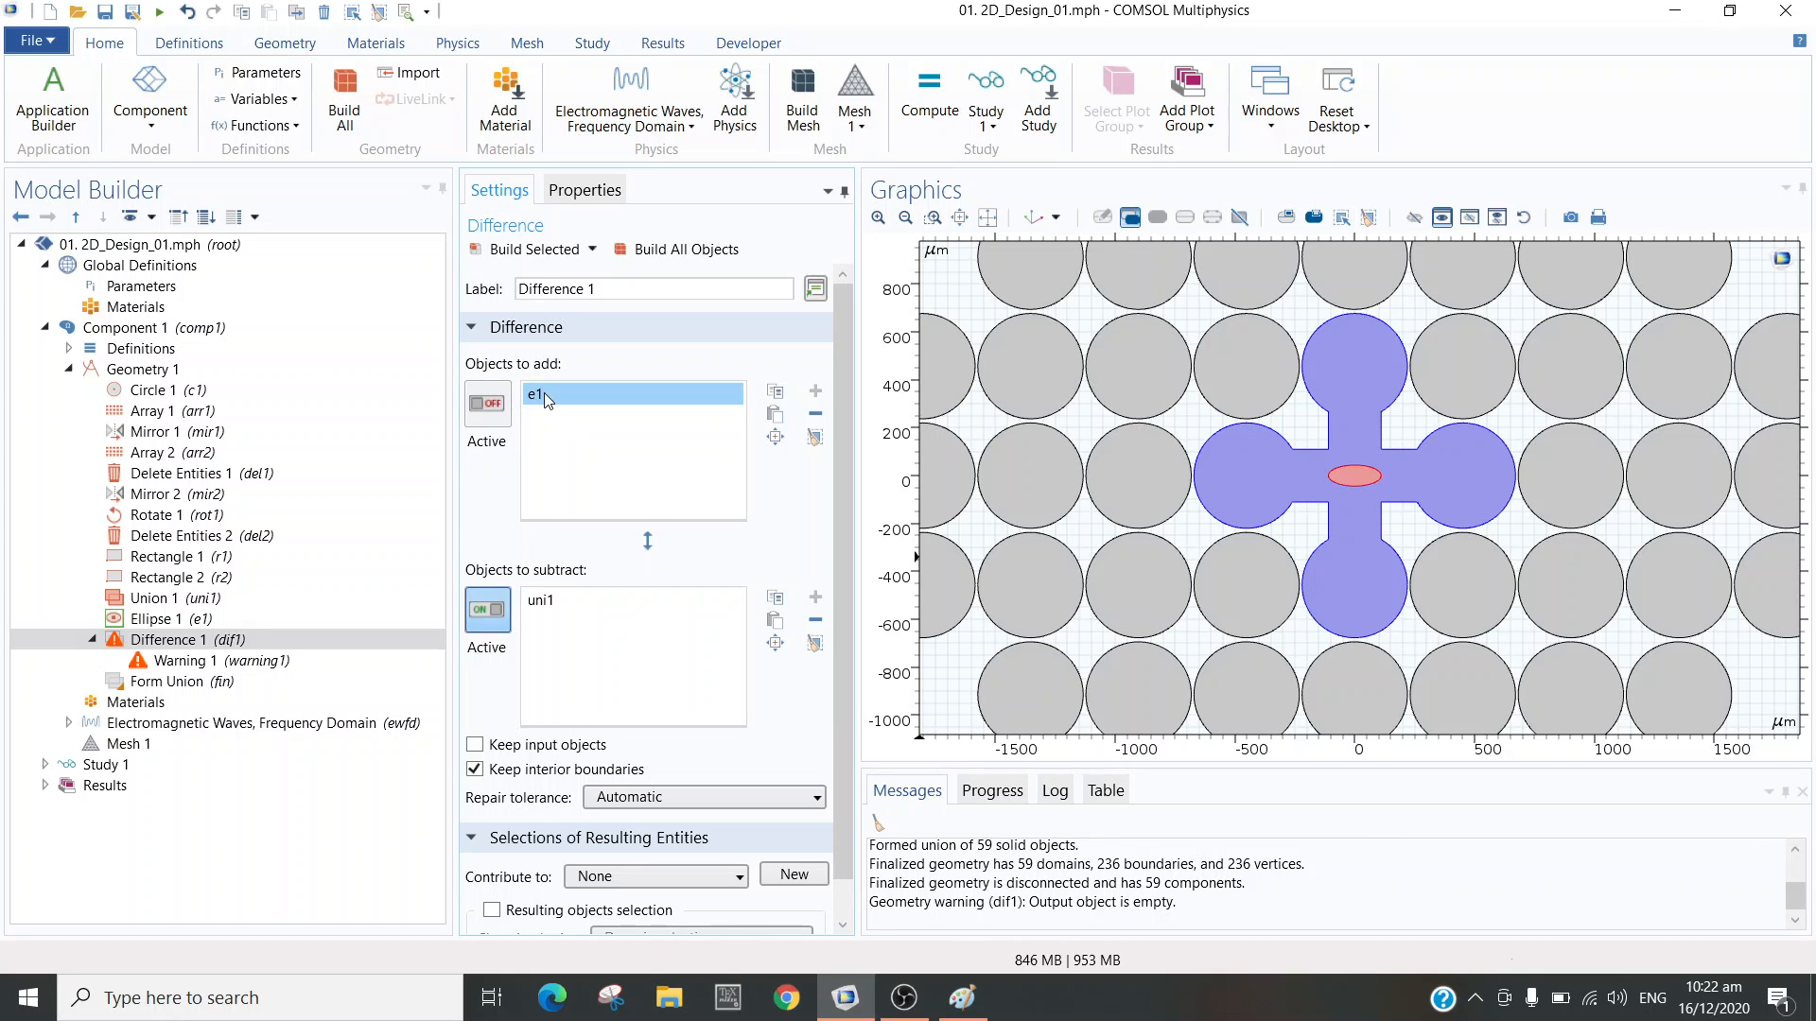
{"action": "key", "text": "Delete"}
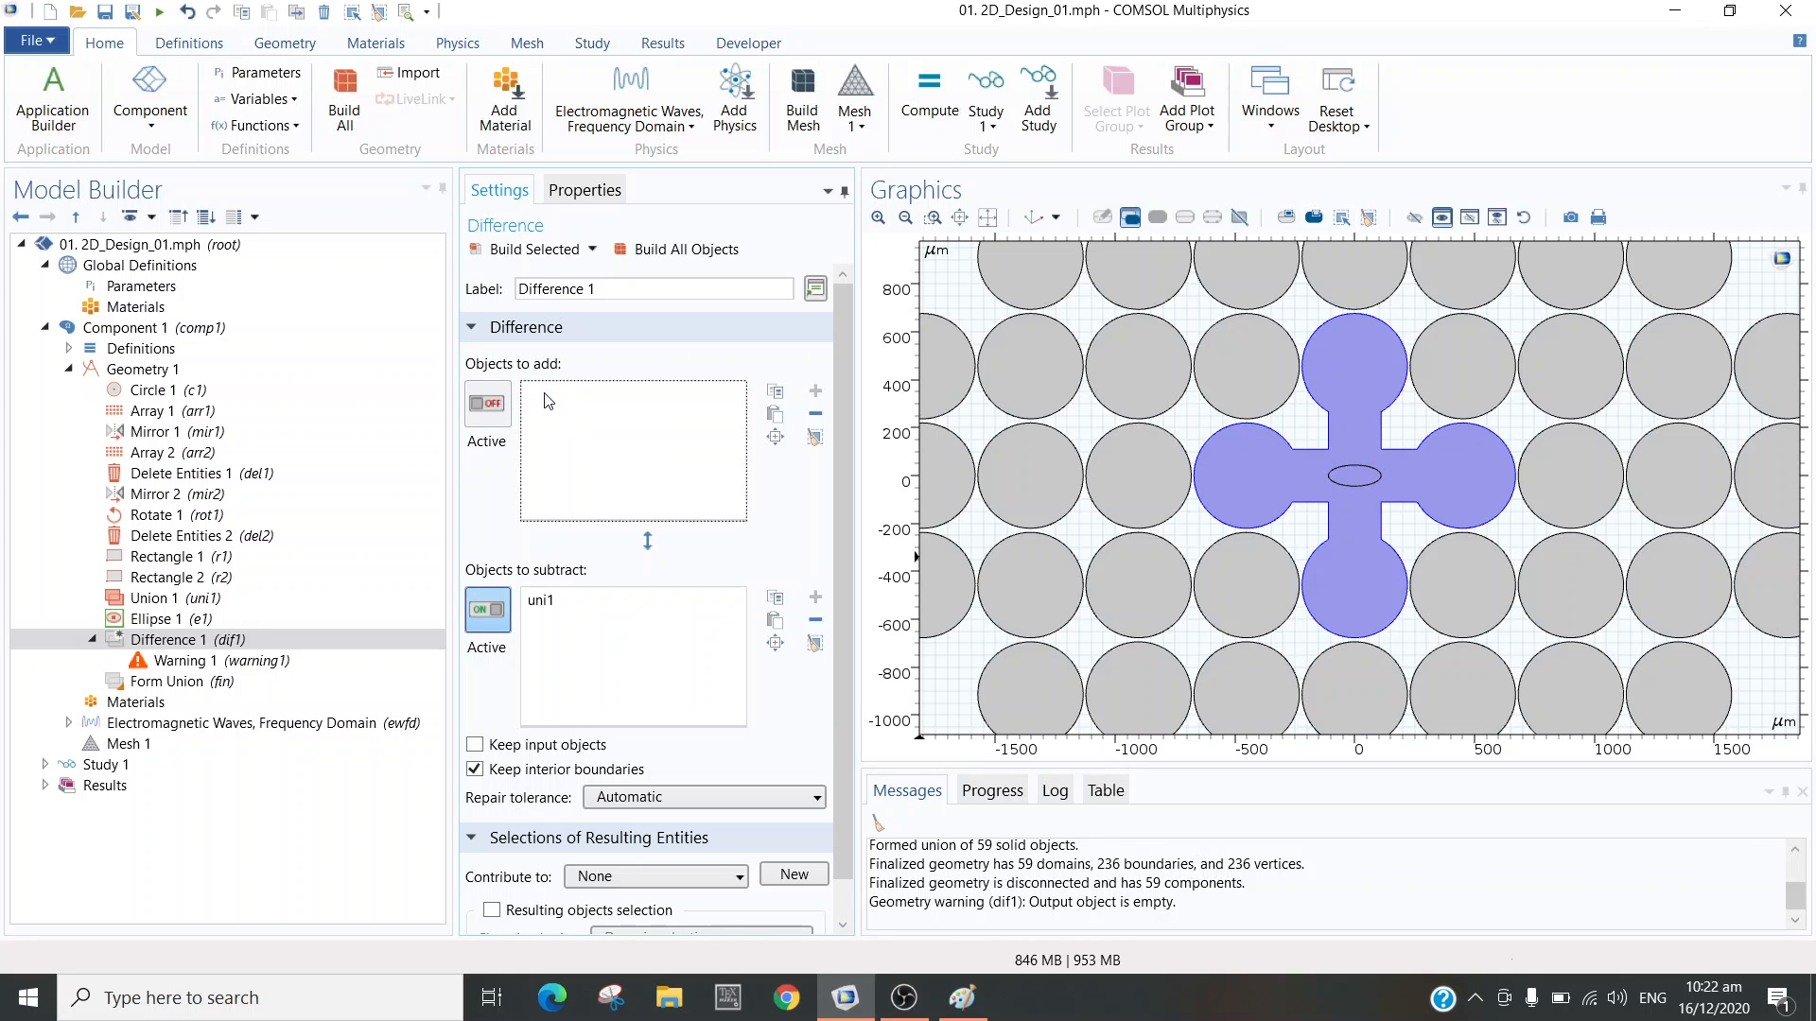
{"action": "left_click", "coordinate": [552, 605]}
{"action": "key", "text": "Delete"}
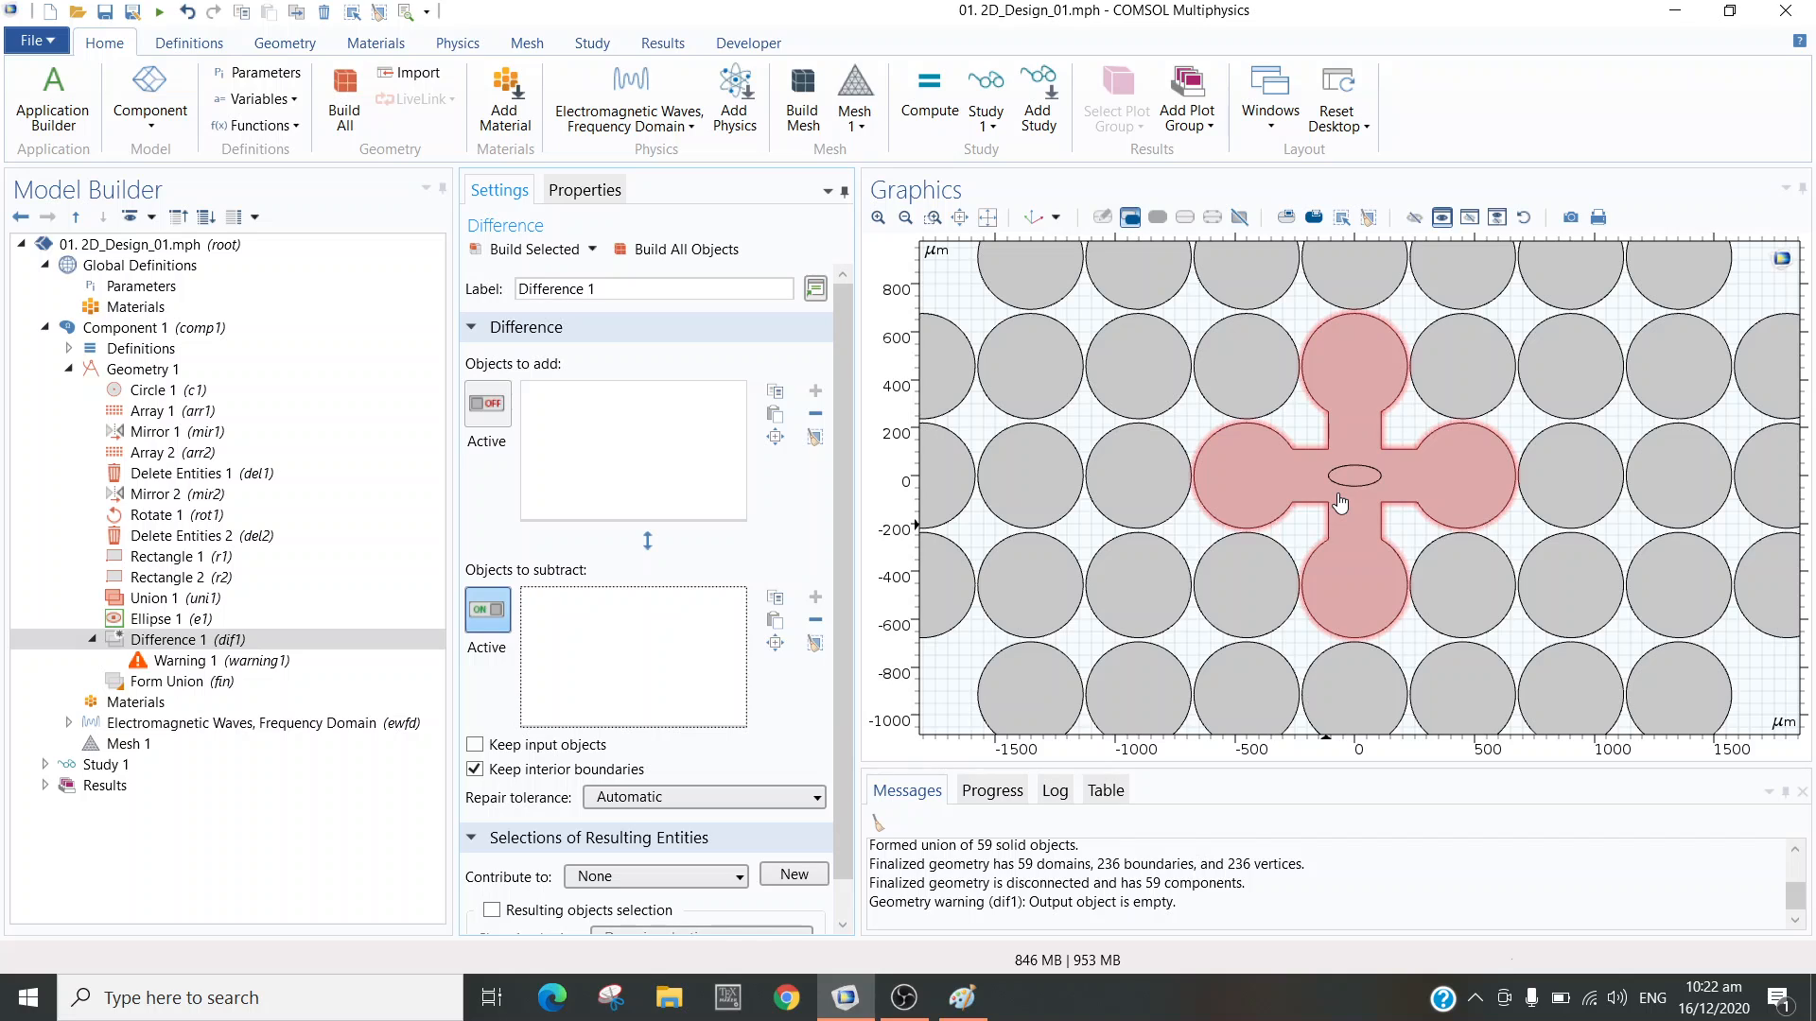
- Set uni1 as the object to add and e1 as the object to subtract, and build the Difference without keeping interior boundaries
{"action": "left_click", "coordinate": [487, 403]}
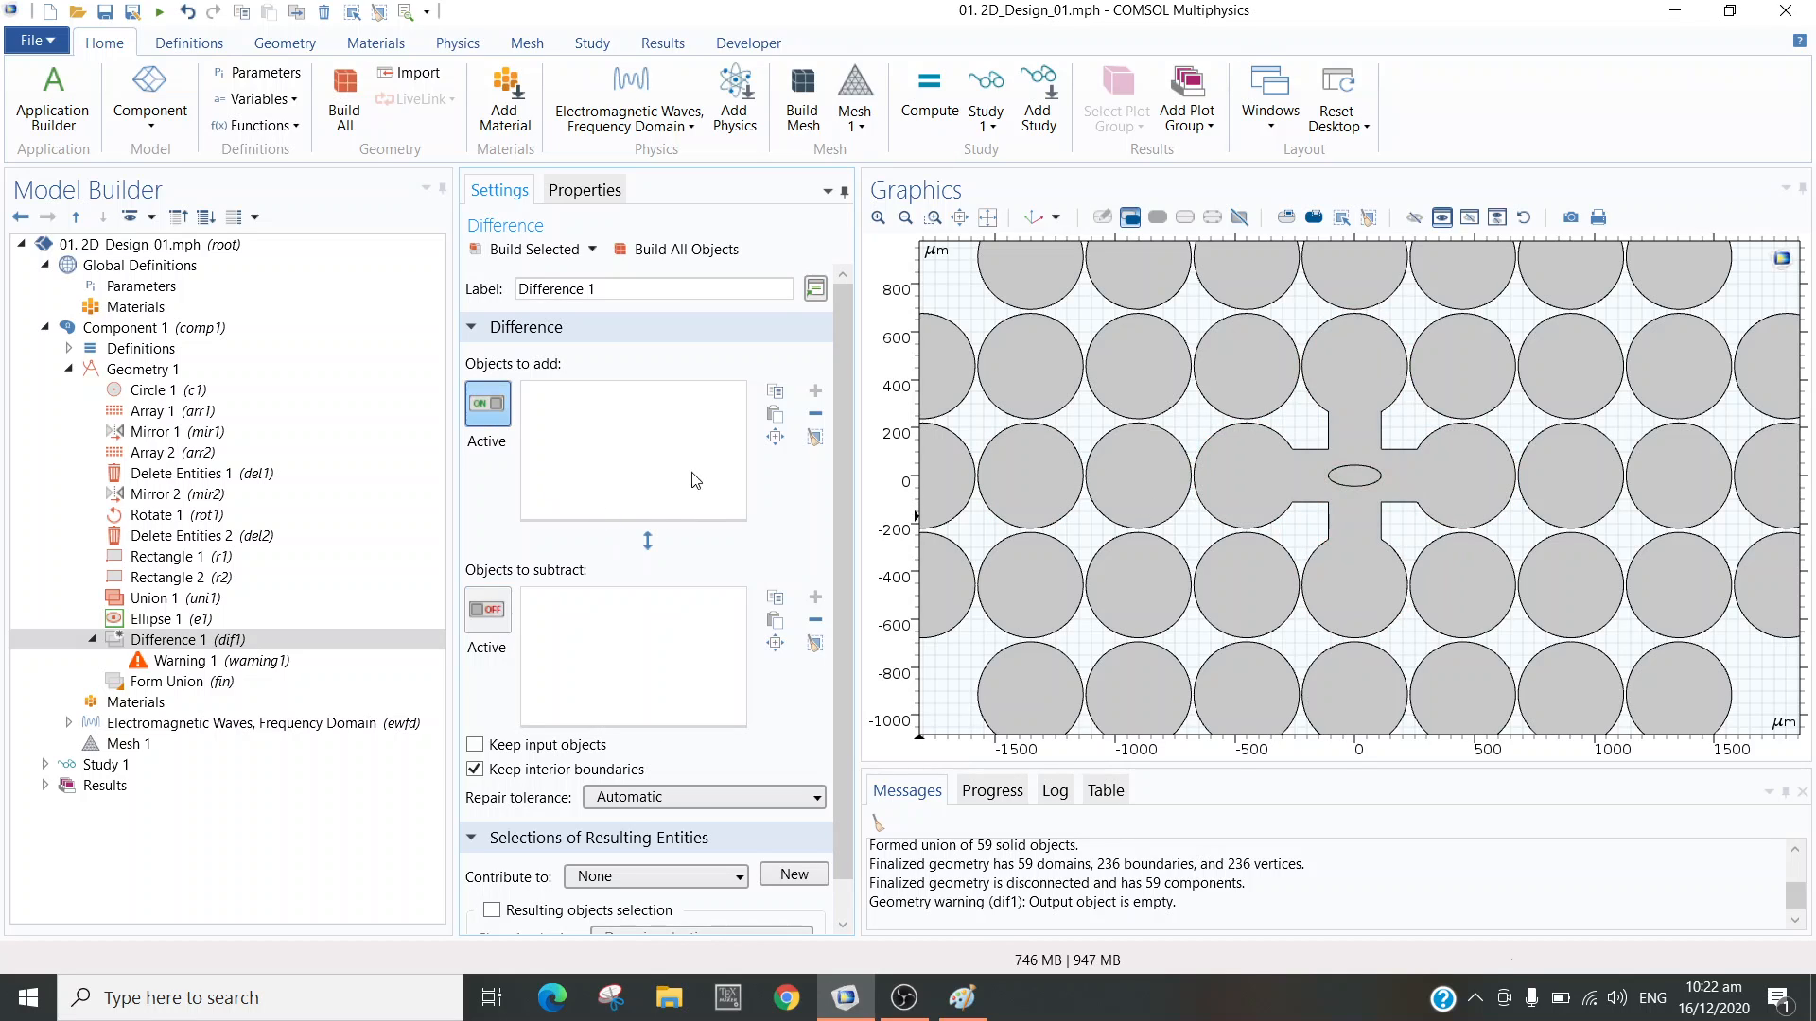
{"action": "left_click", "coordinate": [1265, 488]}
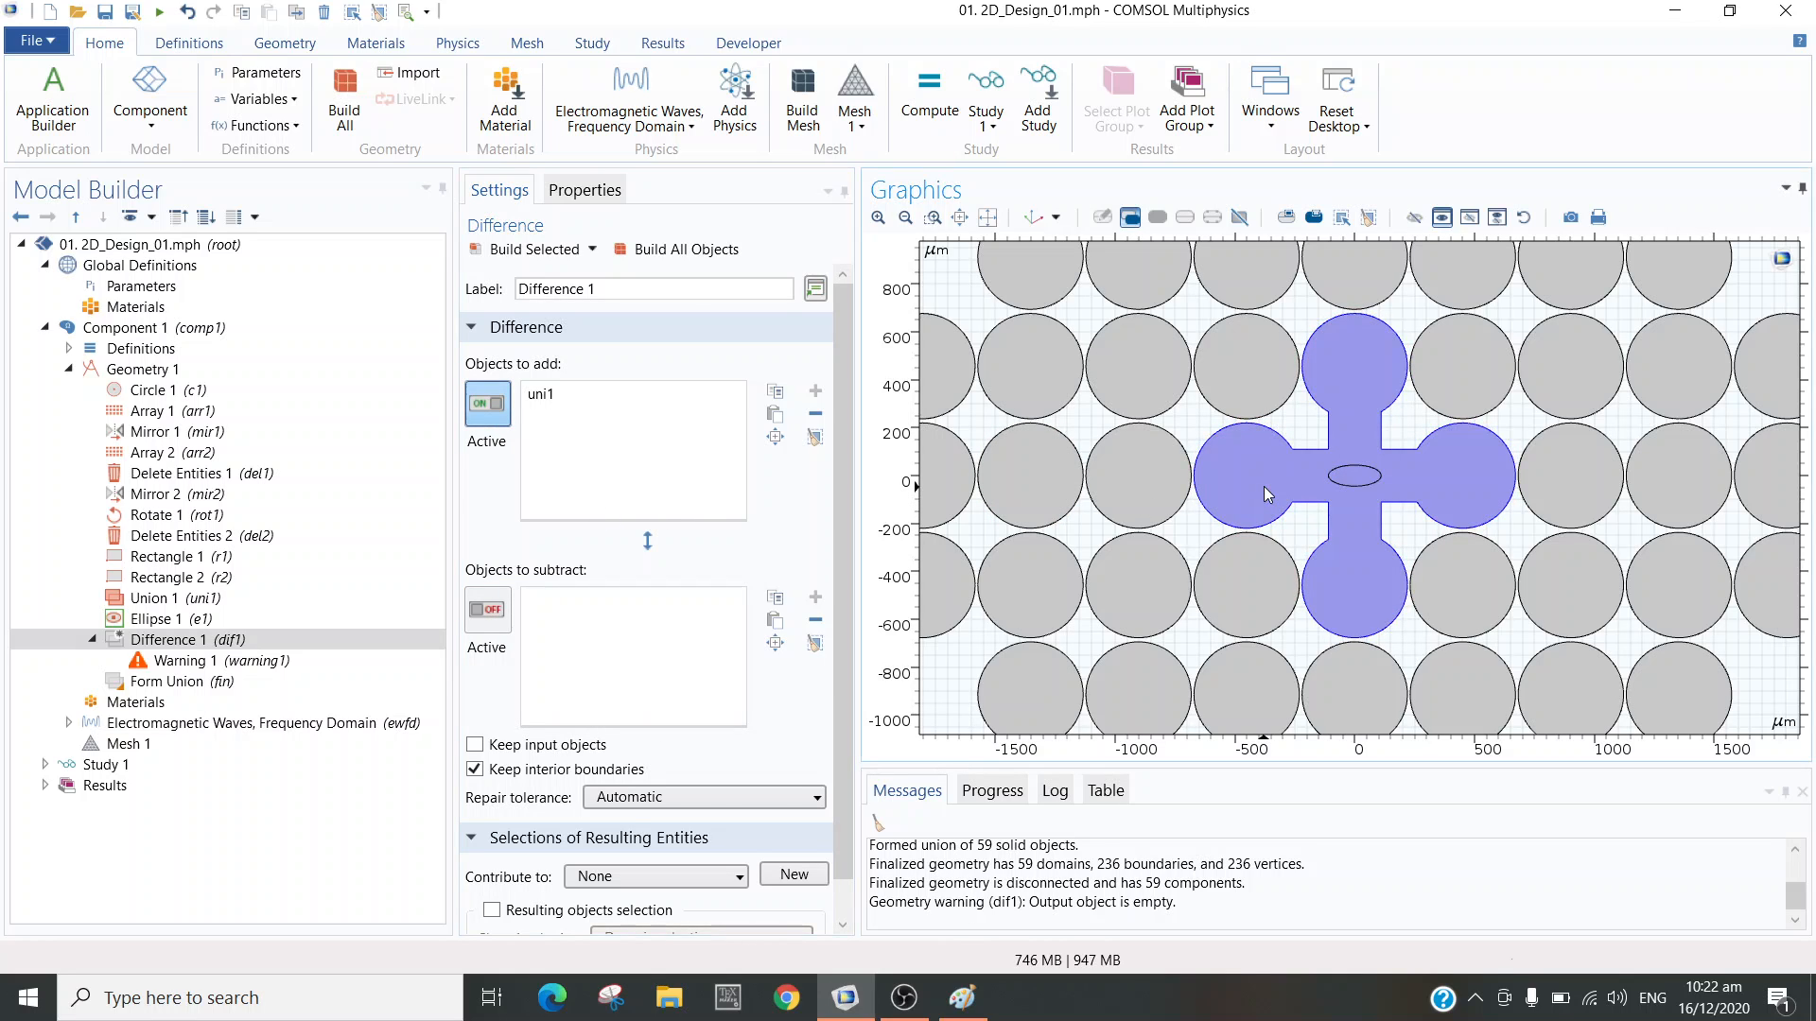
{"action": "left_click", "coordinate": [487, 610]}
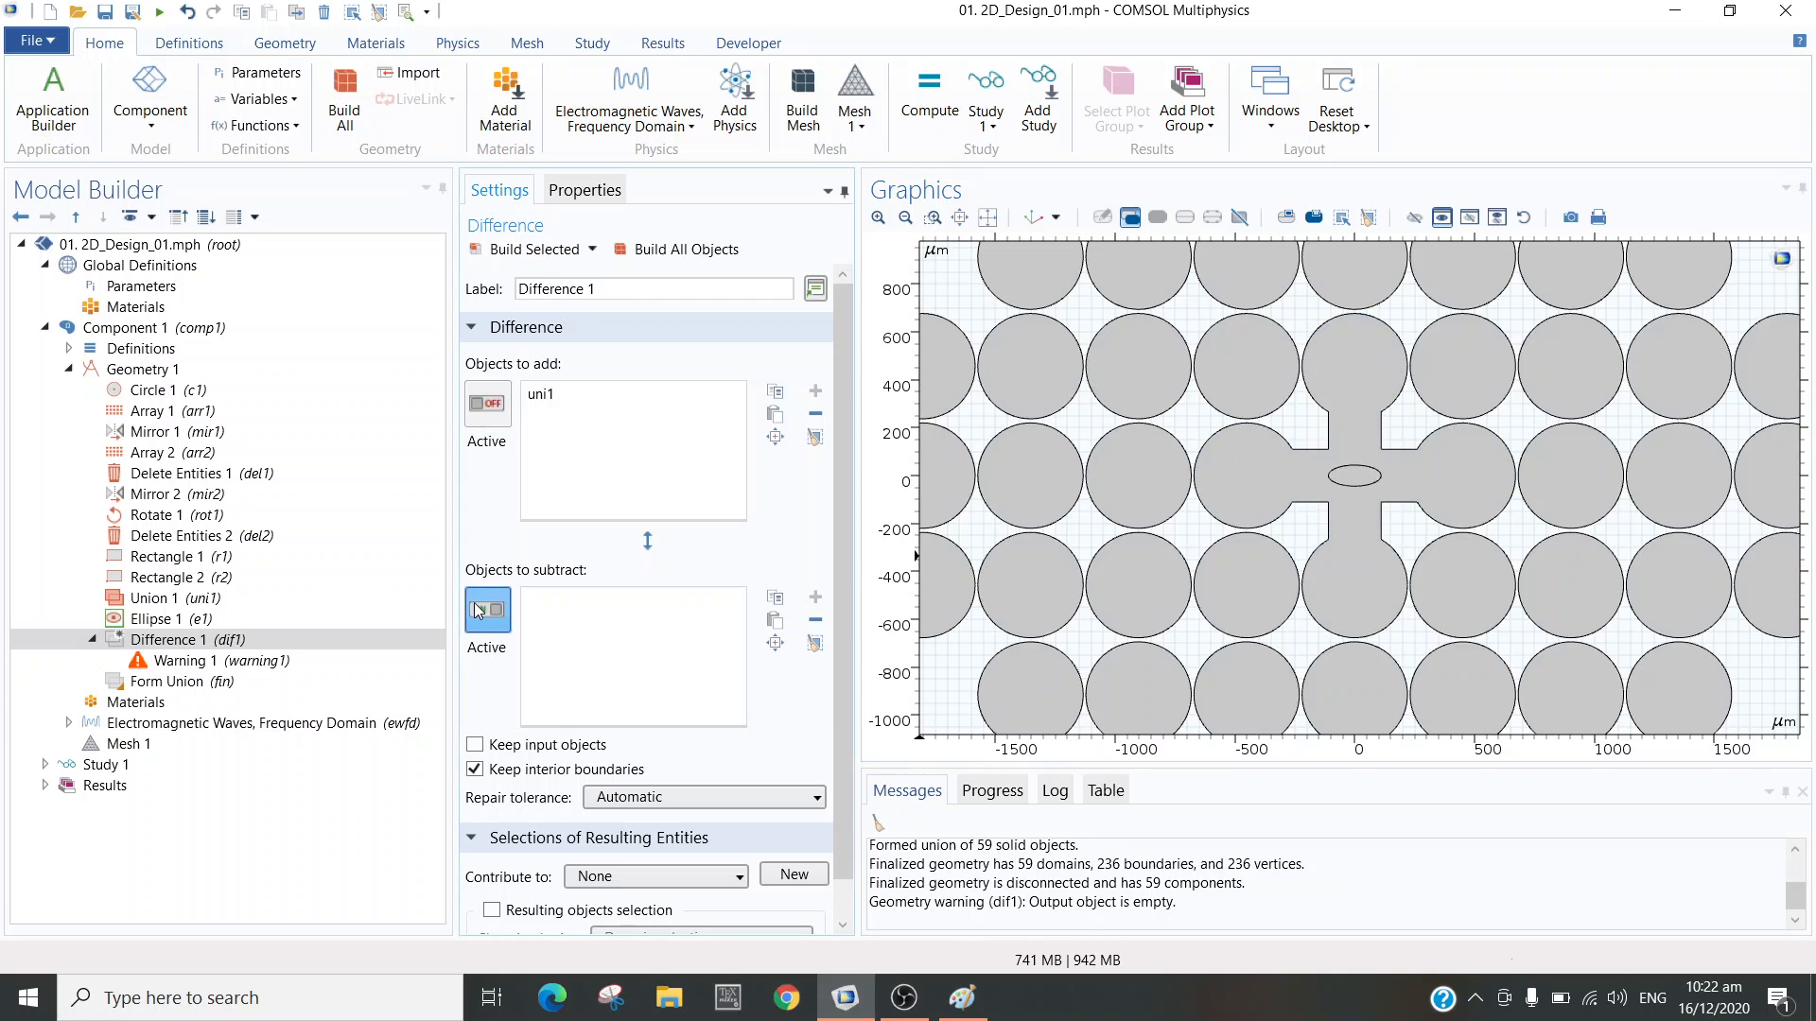
{"action": "left_click", "coordinate": [1358, 477]}
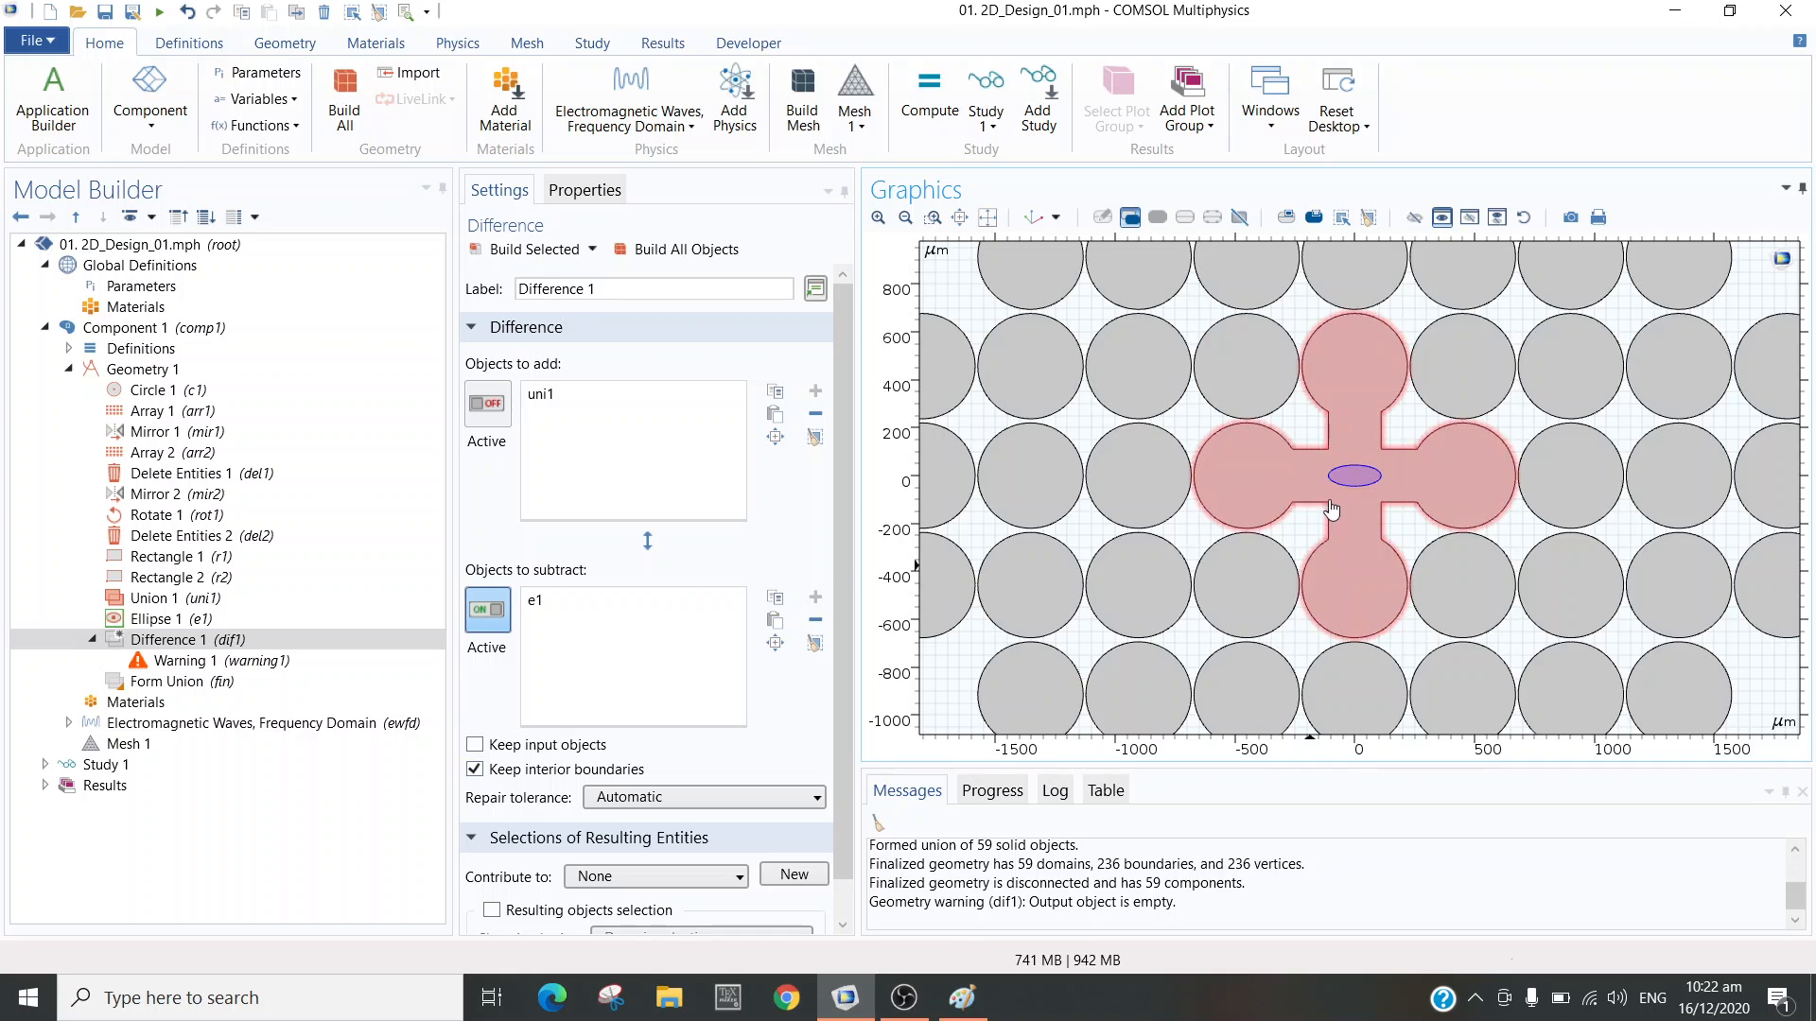
{"action": "left_click", "coordinate": [605, 770]}
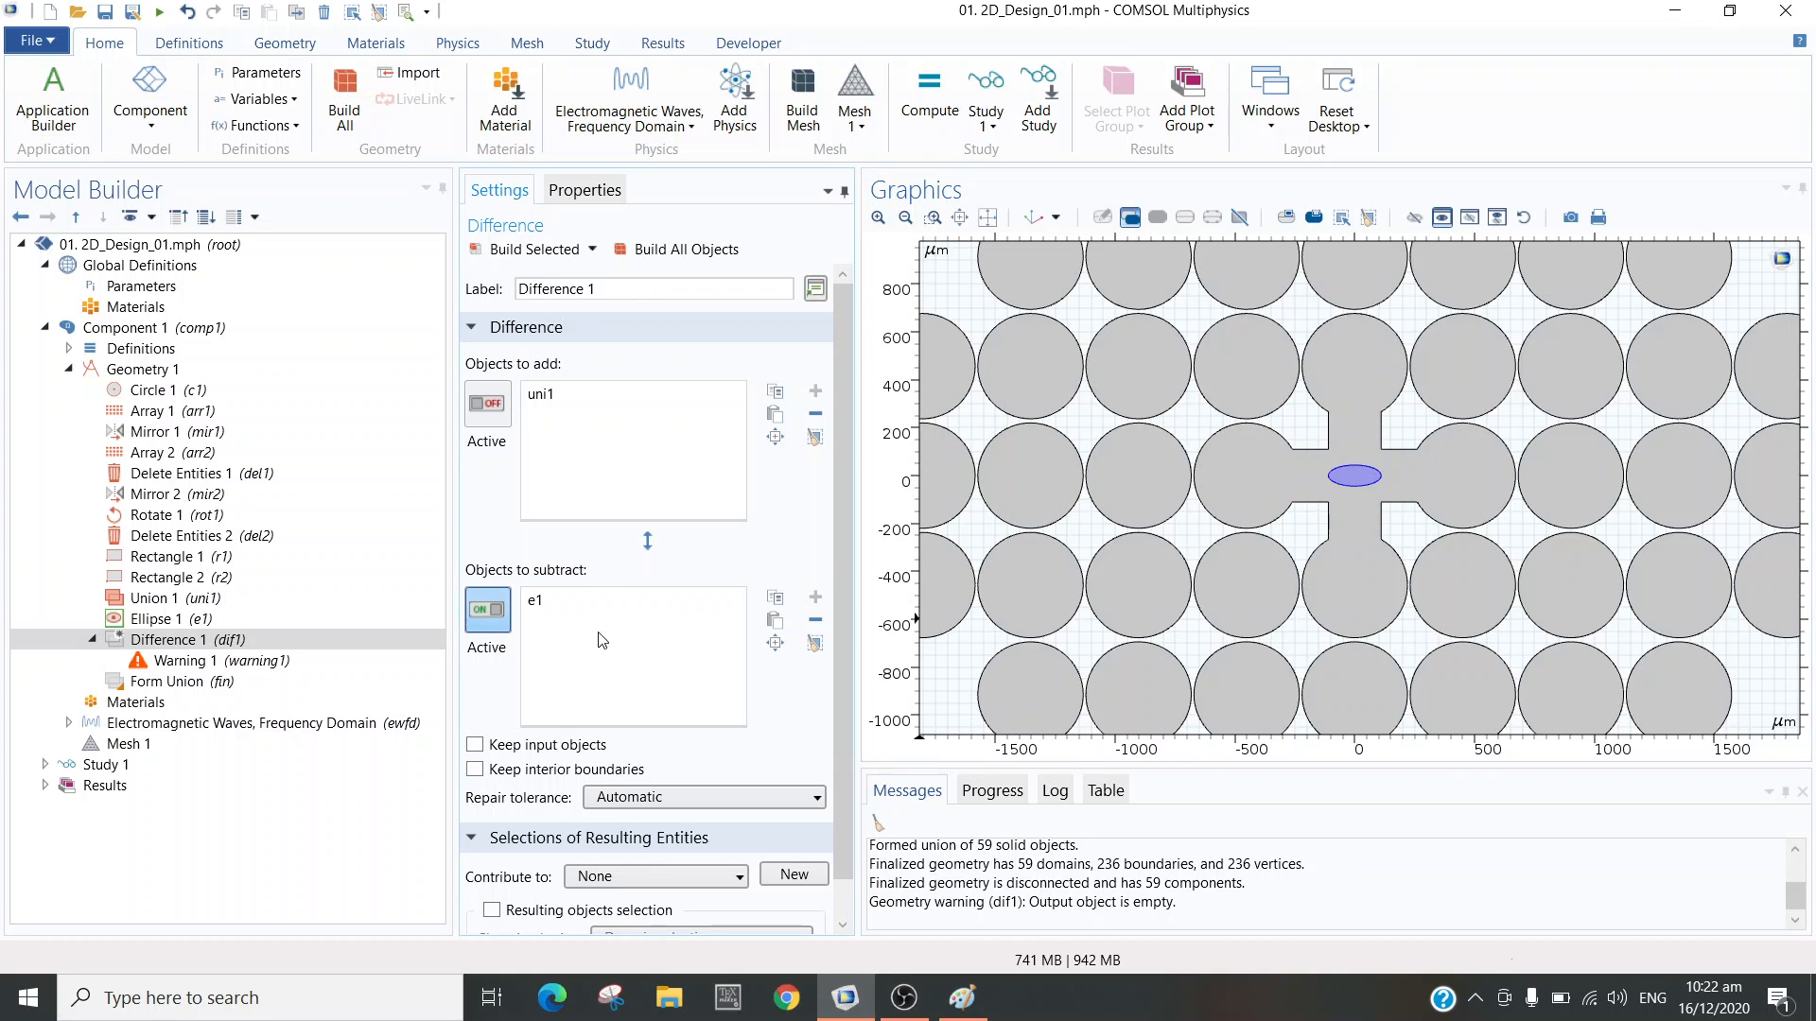
{"action": "left_click", "coordinate": [547, 252]}
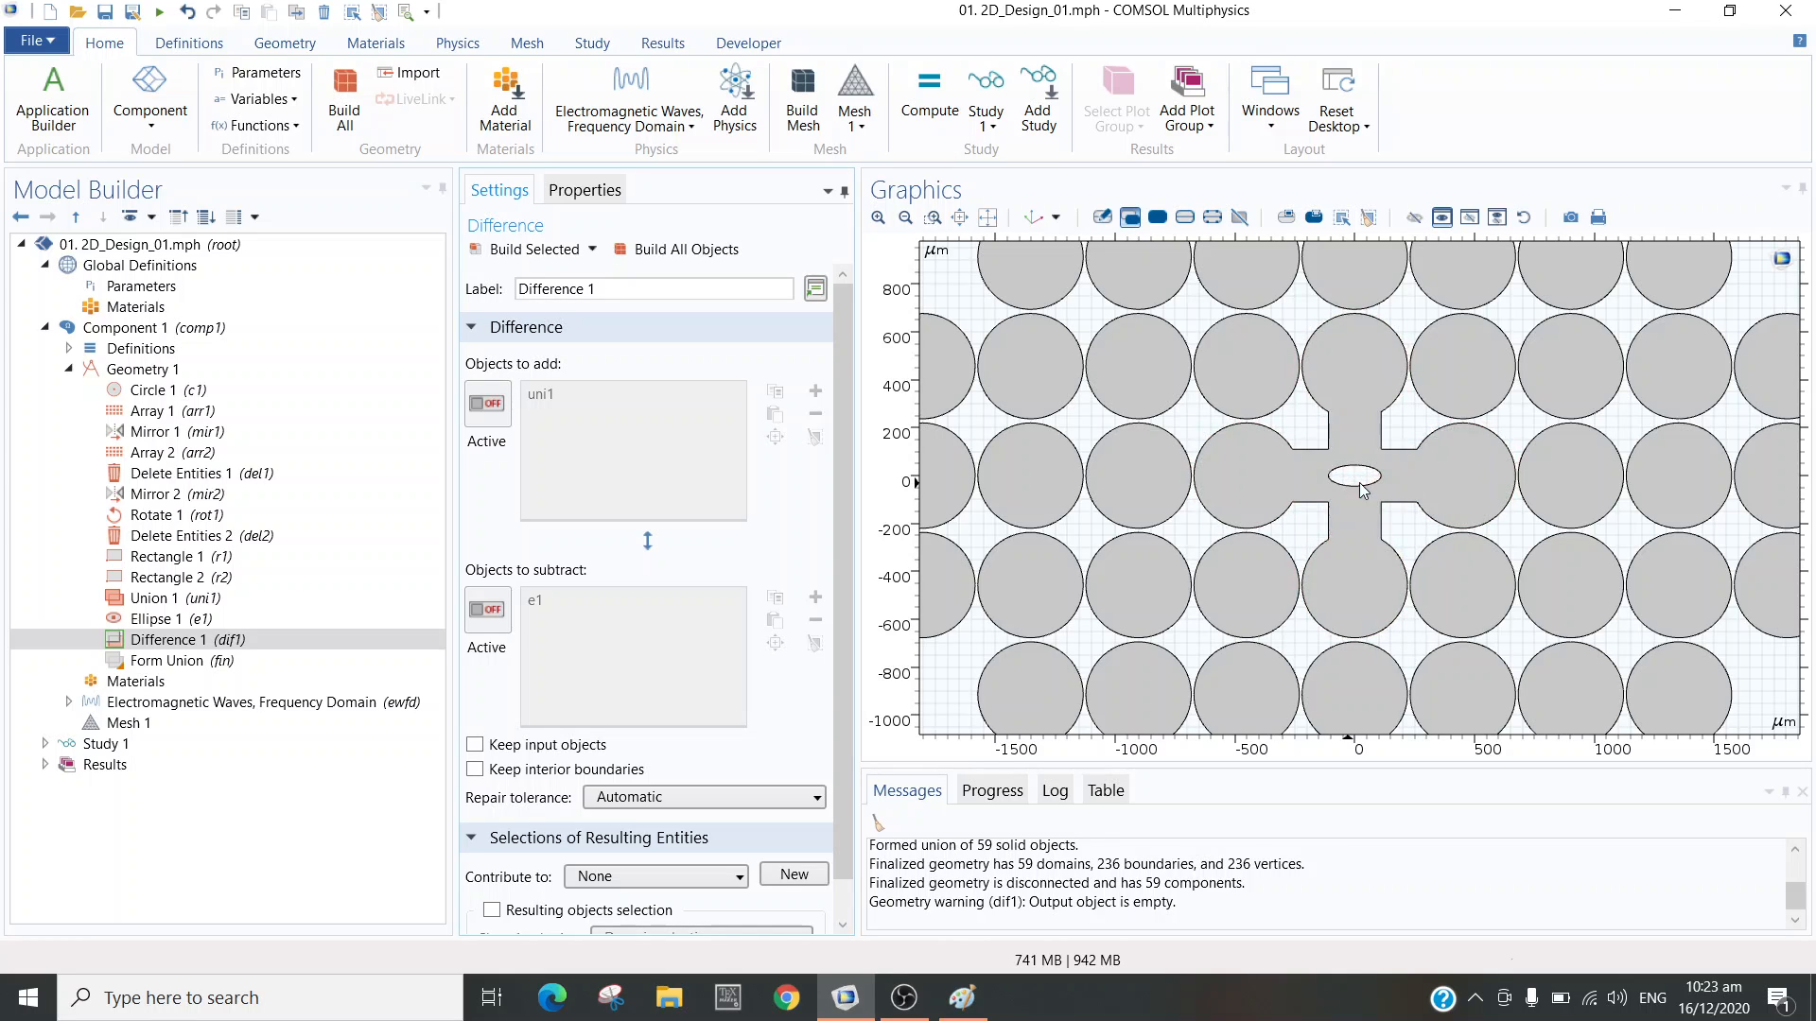
- Turn on Keep interior boundaries for Difference 1, check its add and subtract selections, and rebuild it
{"action": "left_click", "coordinate": [629, 771]}
{"action": "left_click", "coordinate": [488, 408]}
{"action": "left_click", "coordinate": [490, 614]}
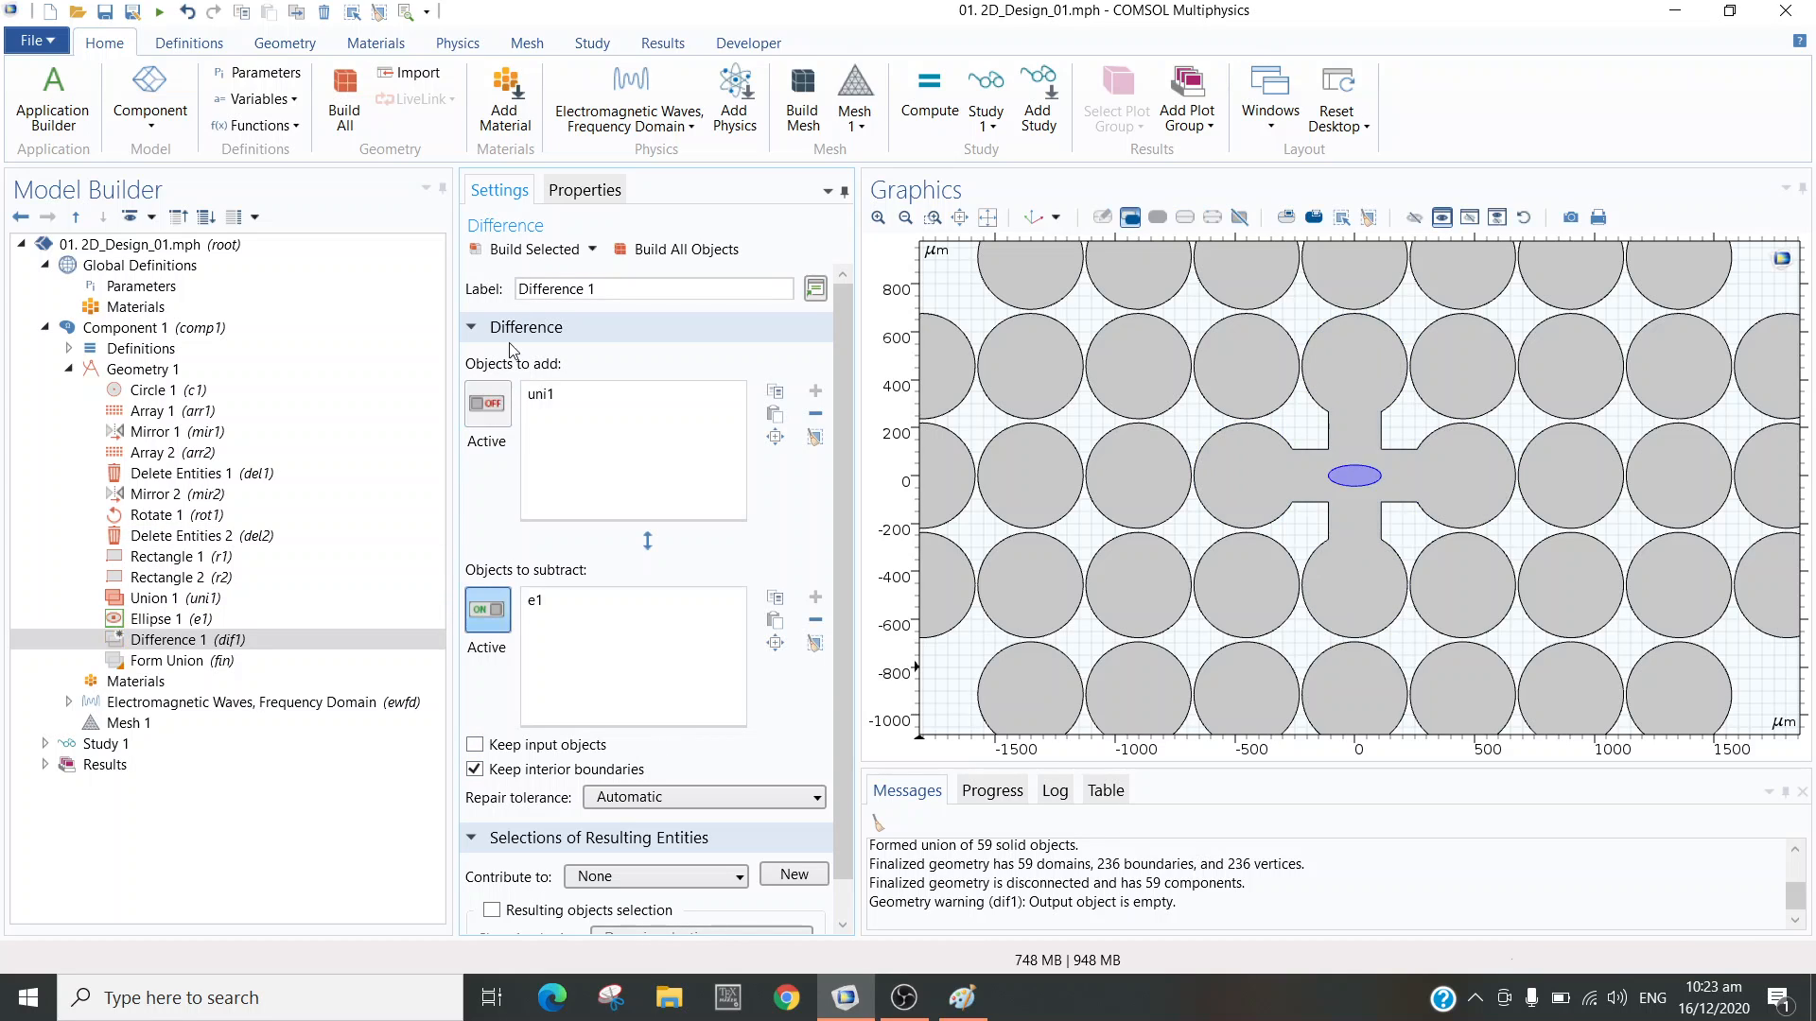
{"action": "left_click", "coordinate": [530, 249]}
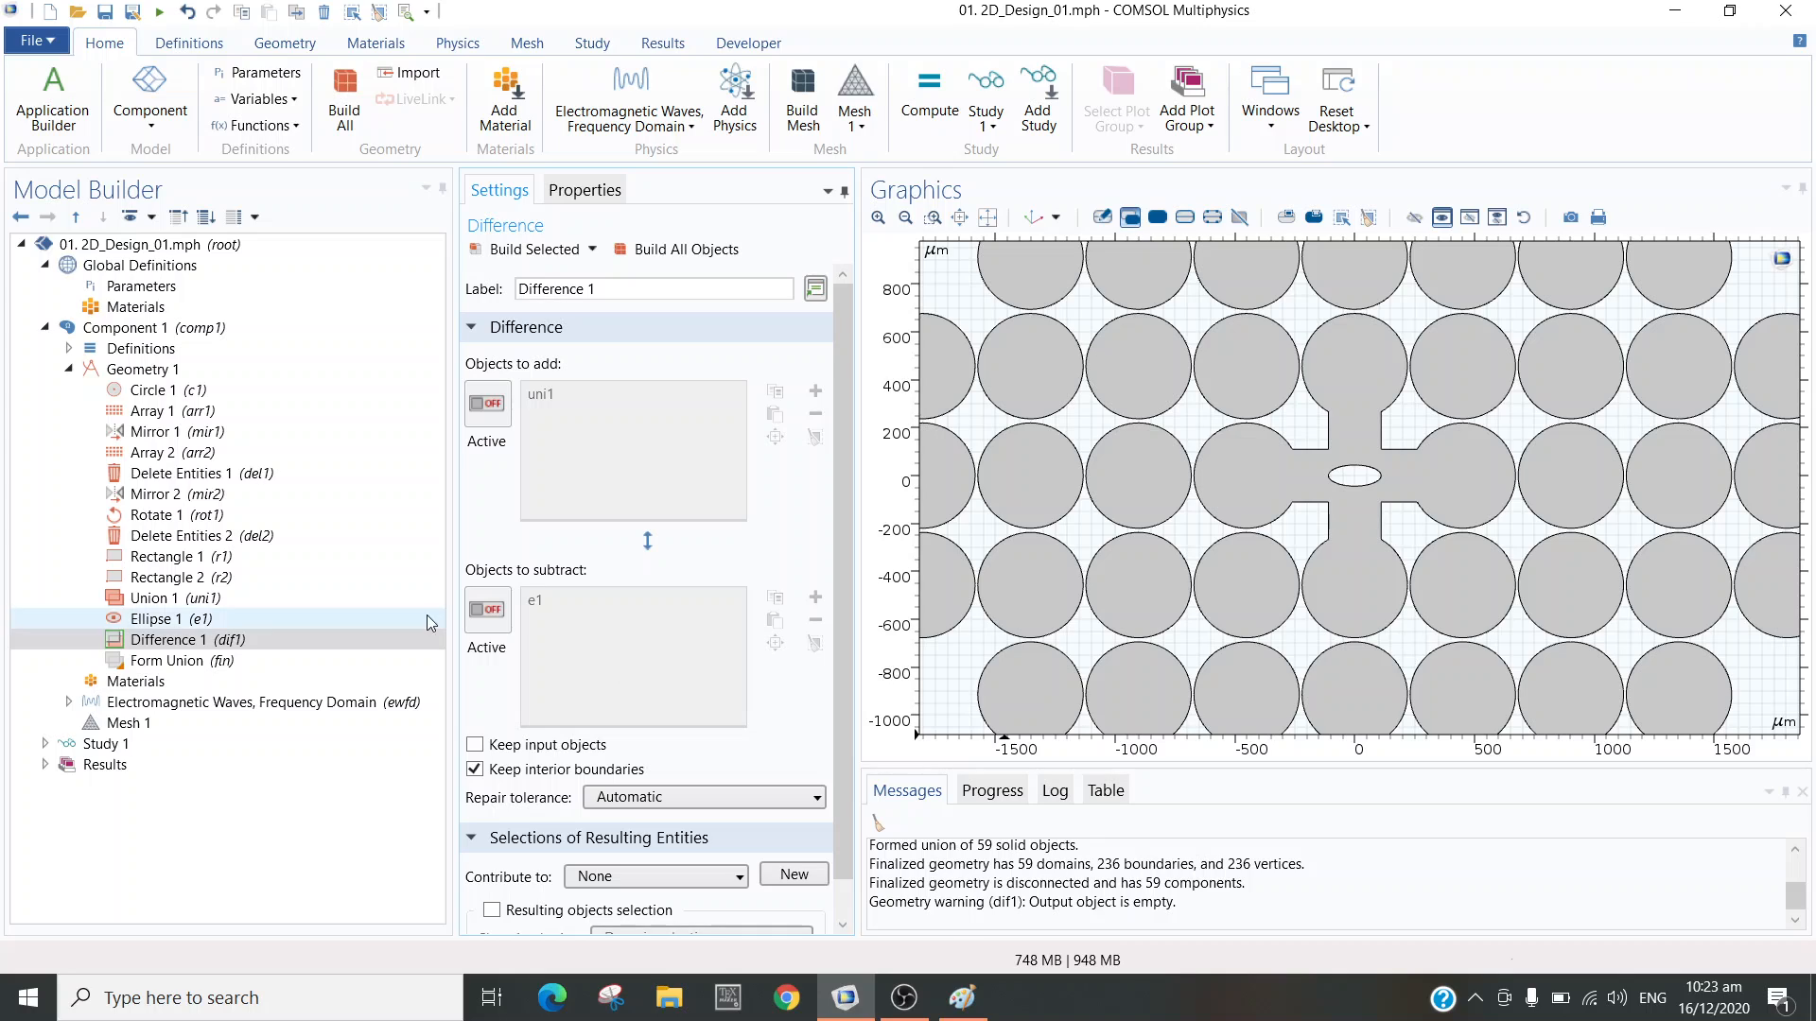
- Add a global parameter r_cl with the expression 10*r_c
{"action": "left_click", "coordinate": [240, 286]}
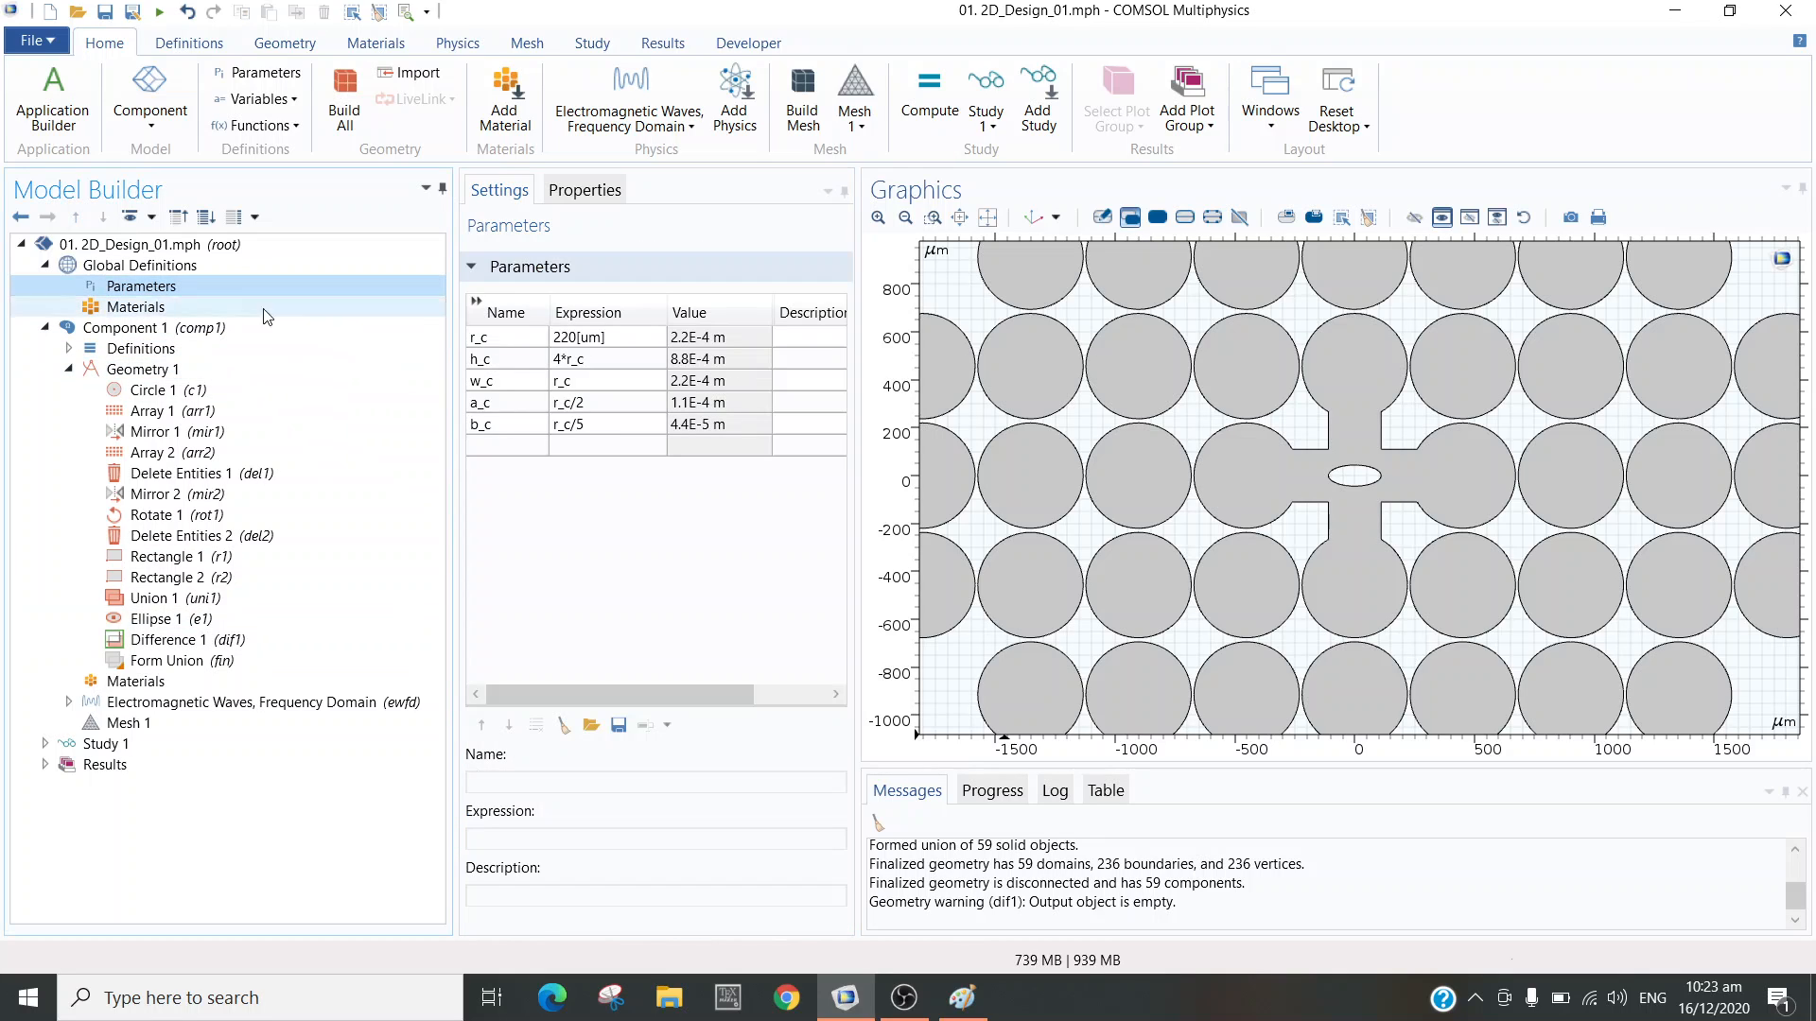
{"action": "left_click", "coordinate": [526, 443]}
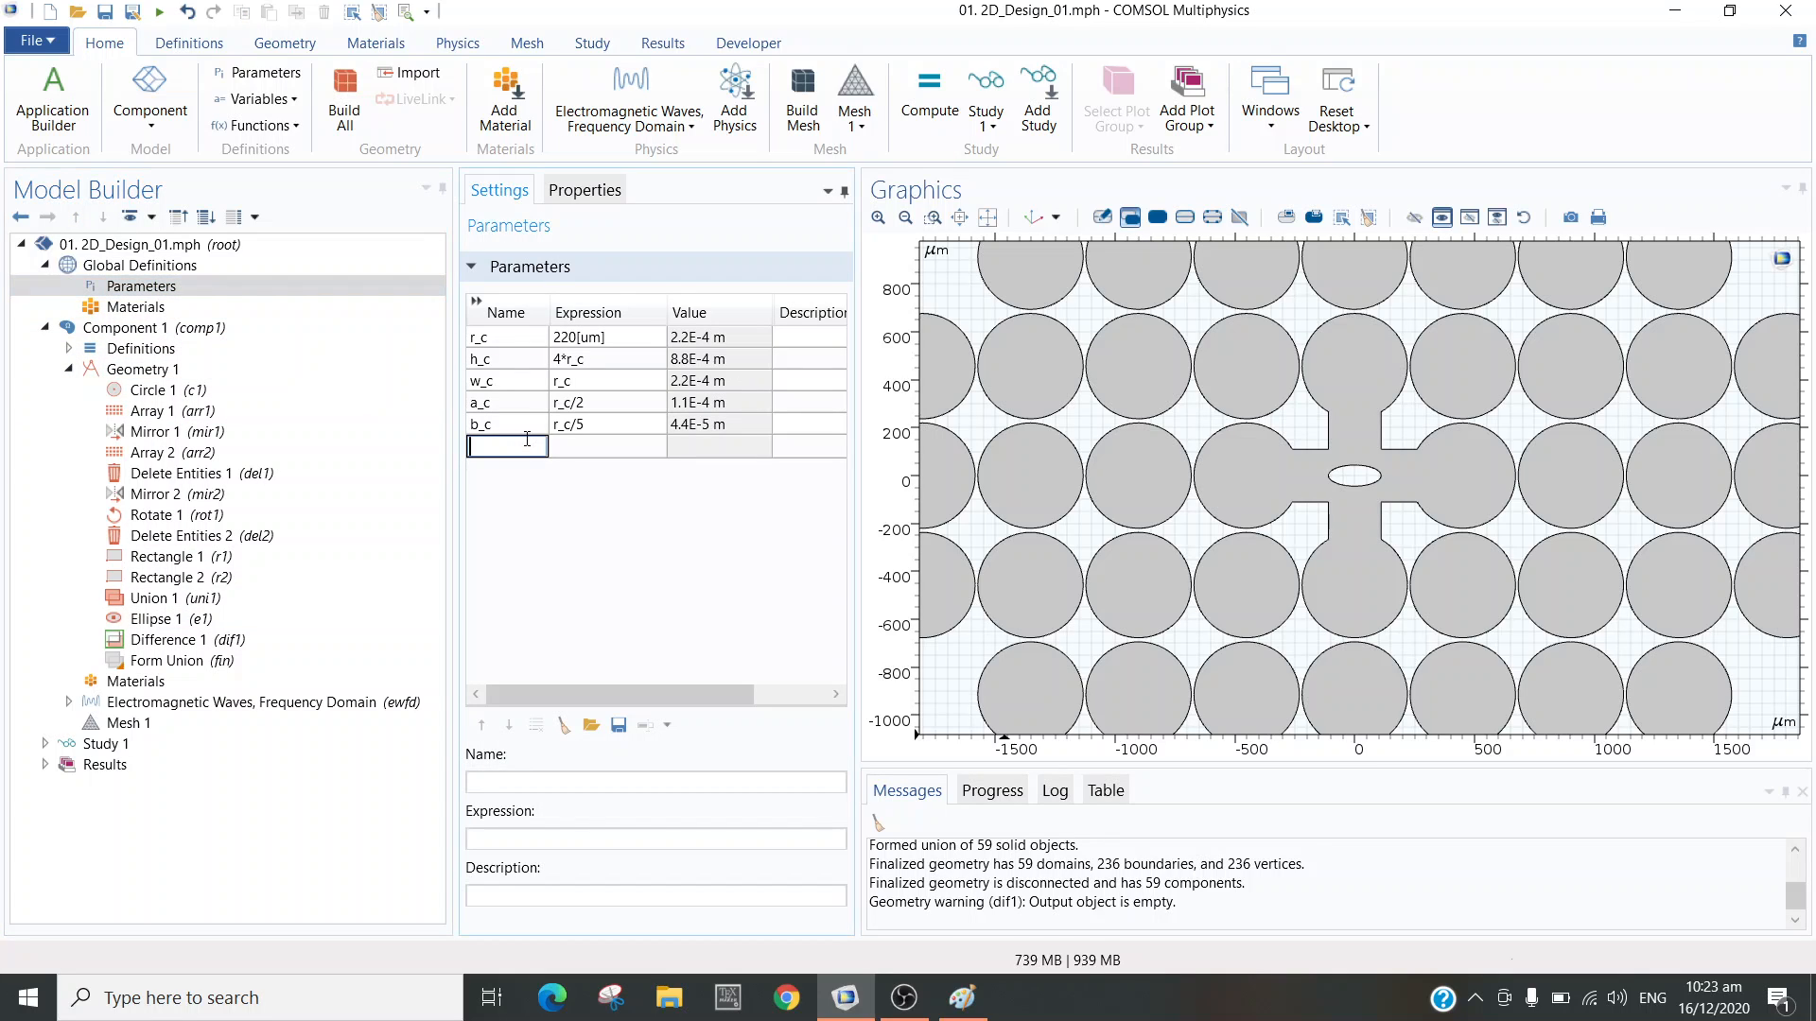
{"action": "type", "text": "r_cl"}
{"action": "key", "text": "Return"}
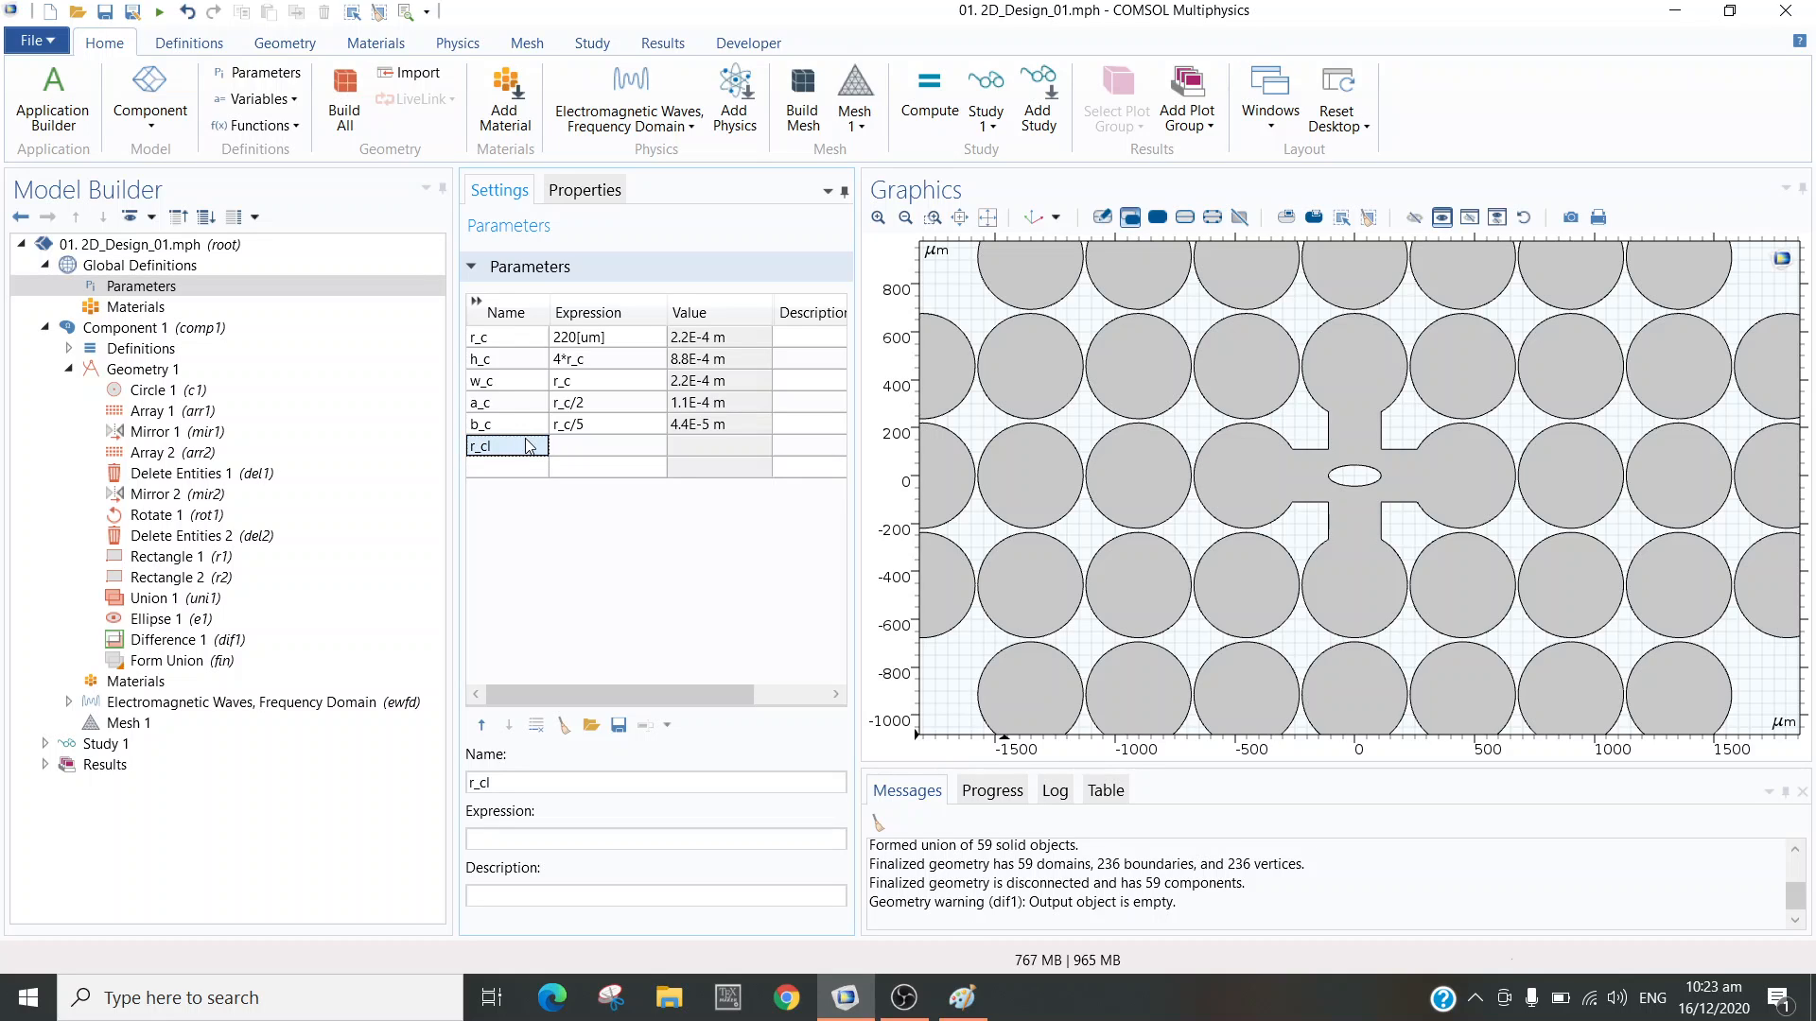
{"action": "left_click", "coordinate": [564, 442]}
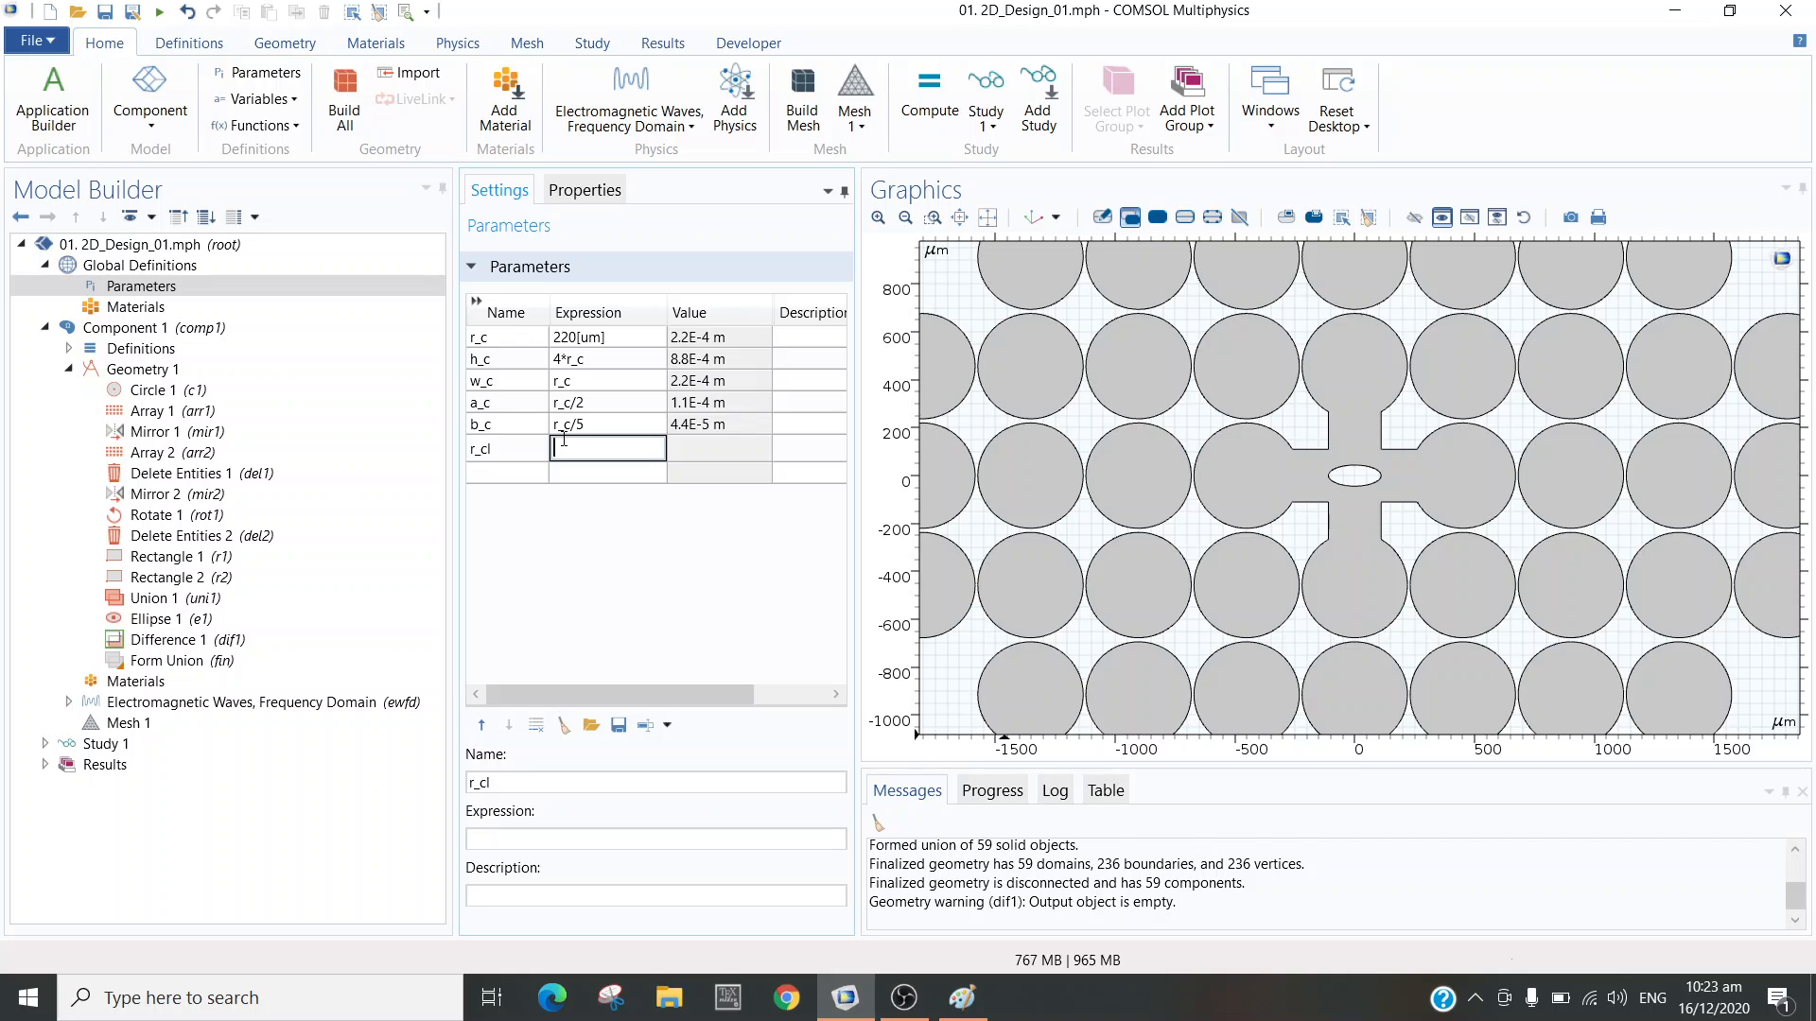
{"action": "type", "text": "10*r_c"}
{"action": "key", "text": "Return"}
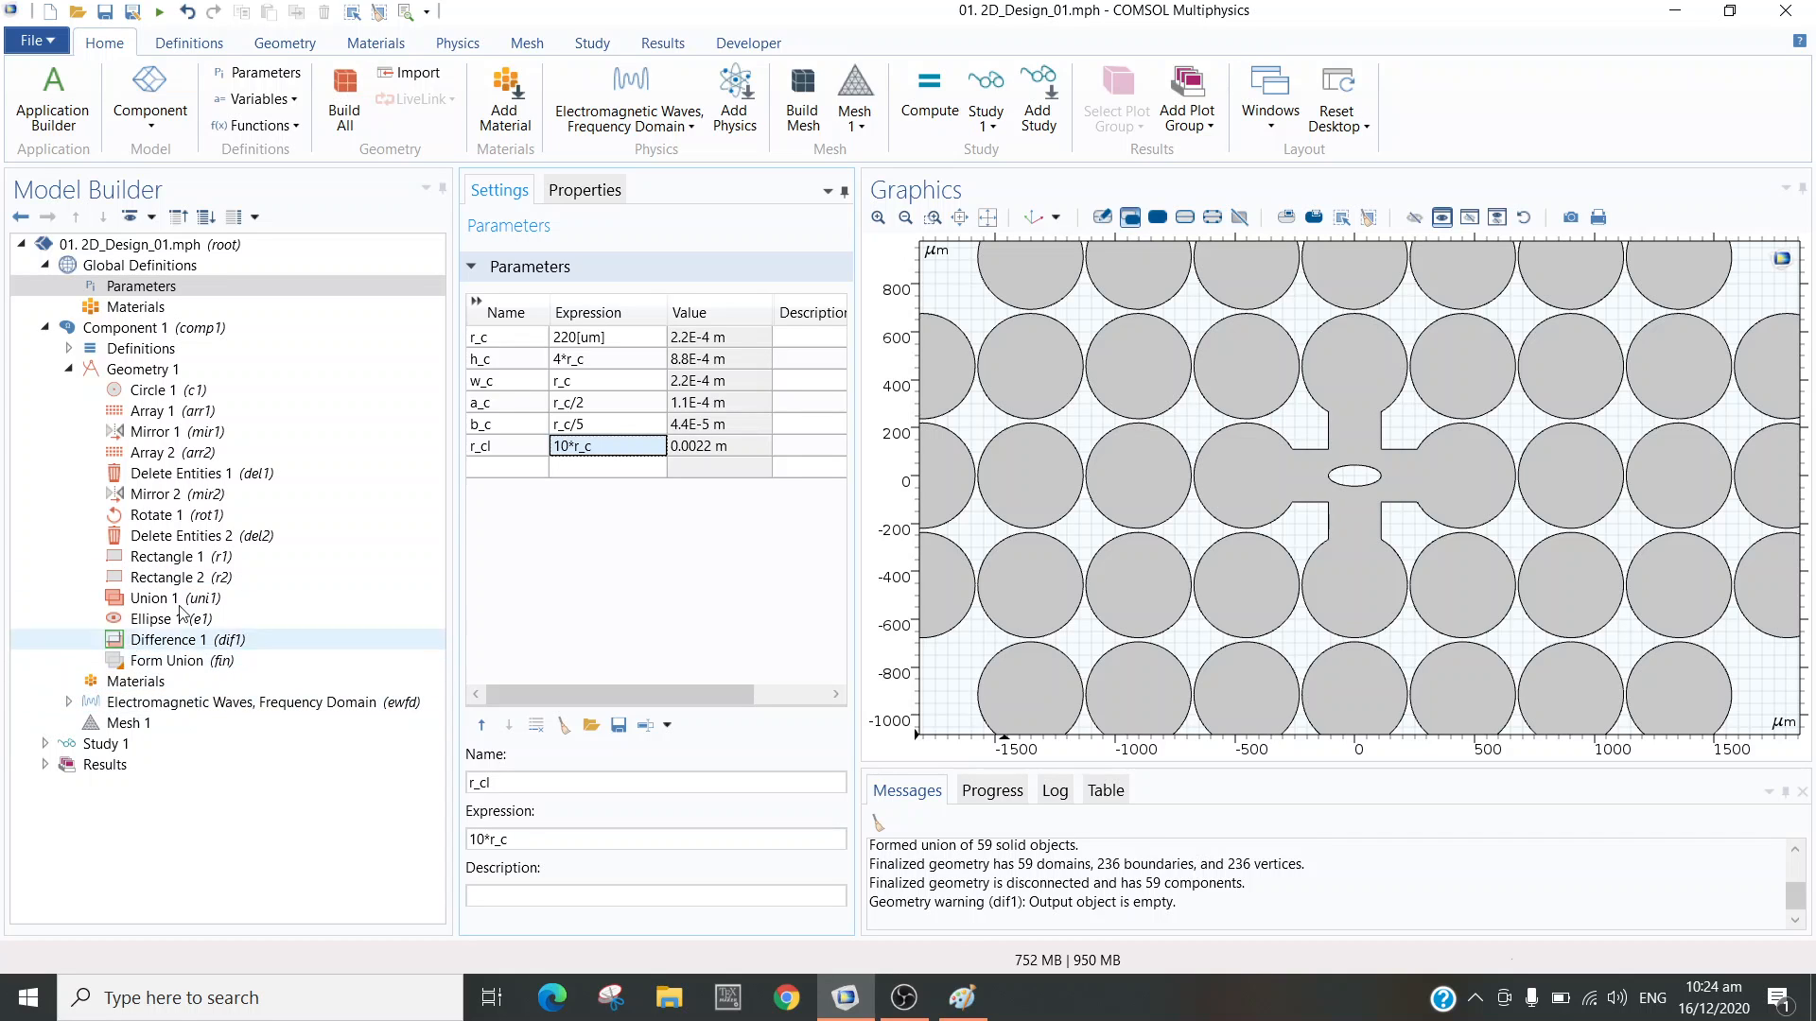
- Add a solid circle with radius r_cl centred at the origin to Geometry 1 and build it
{"action": "left_click", "coordinate": [132, 371]}
{"action": "right_click", "coordinate": [130, 372]}
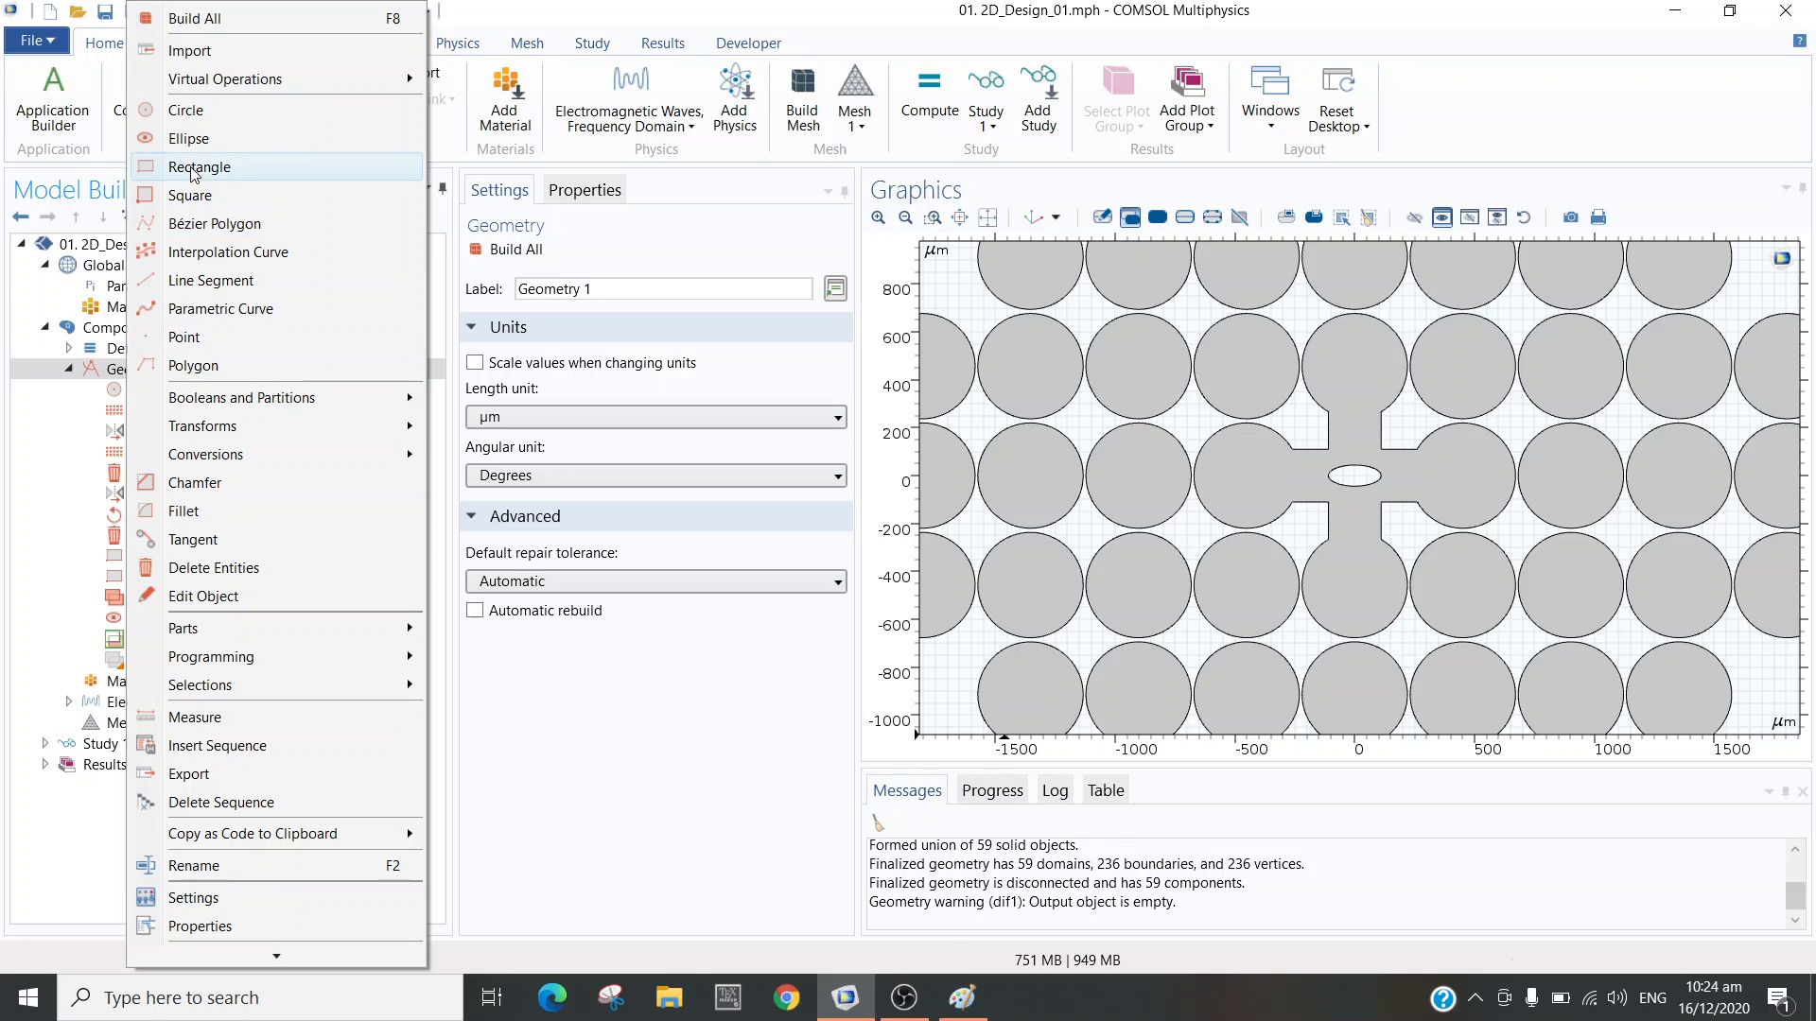
{"action": "left_click", "coordinate": [206, 114]}
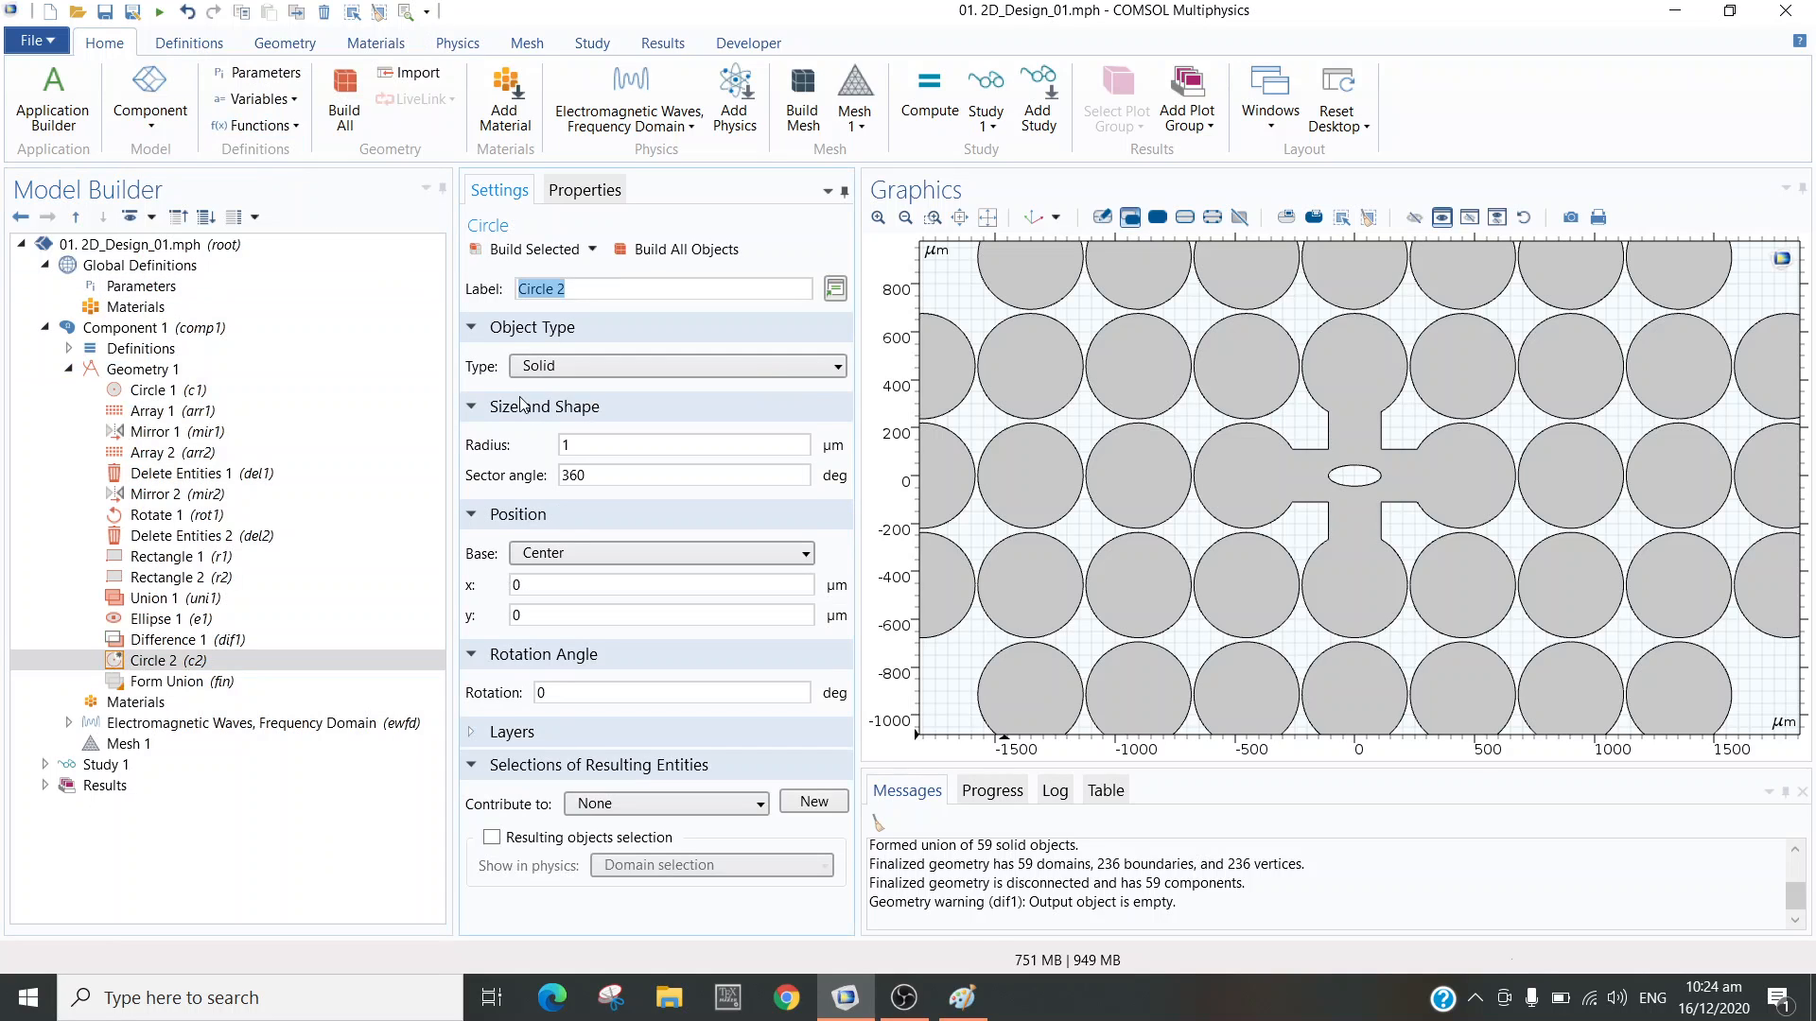
{"action": "double_click", "coordinate": [611, 442]}
{"action": "type", "text": "r_cl"}
{"action": "left_click", "coordinate": [546, 247]}
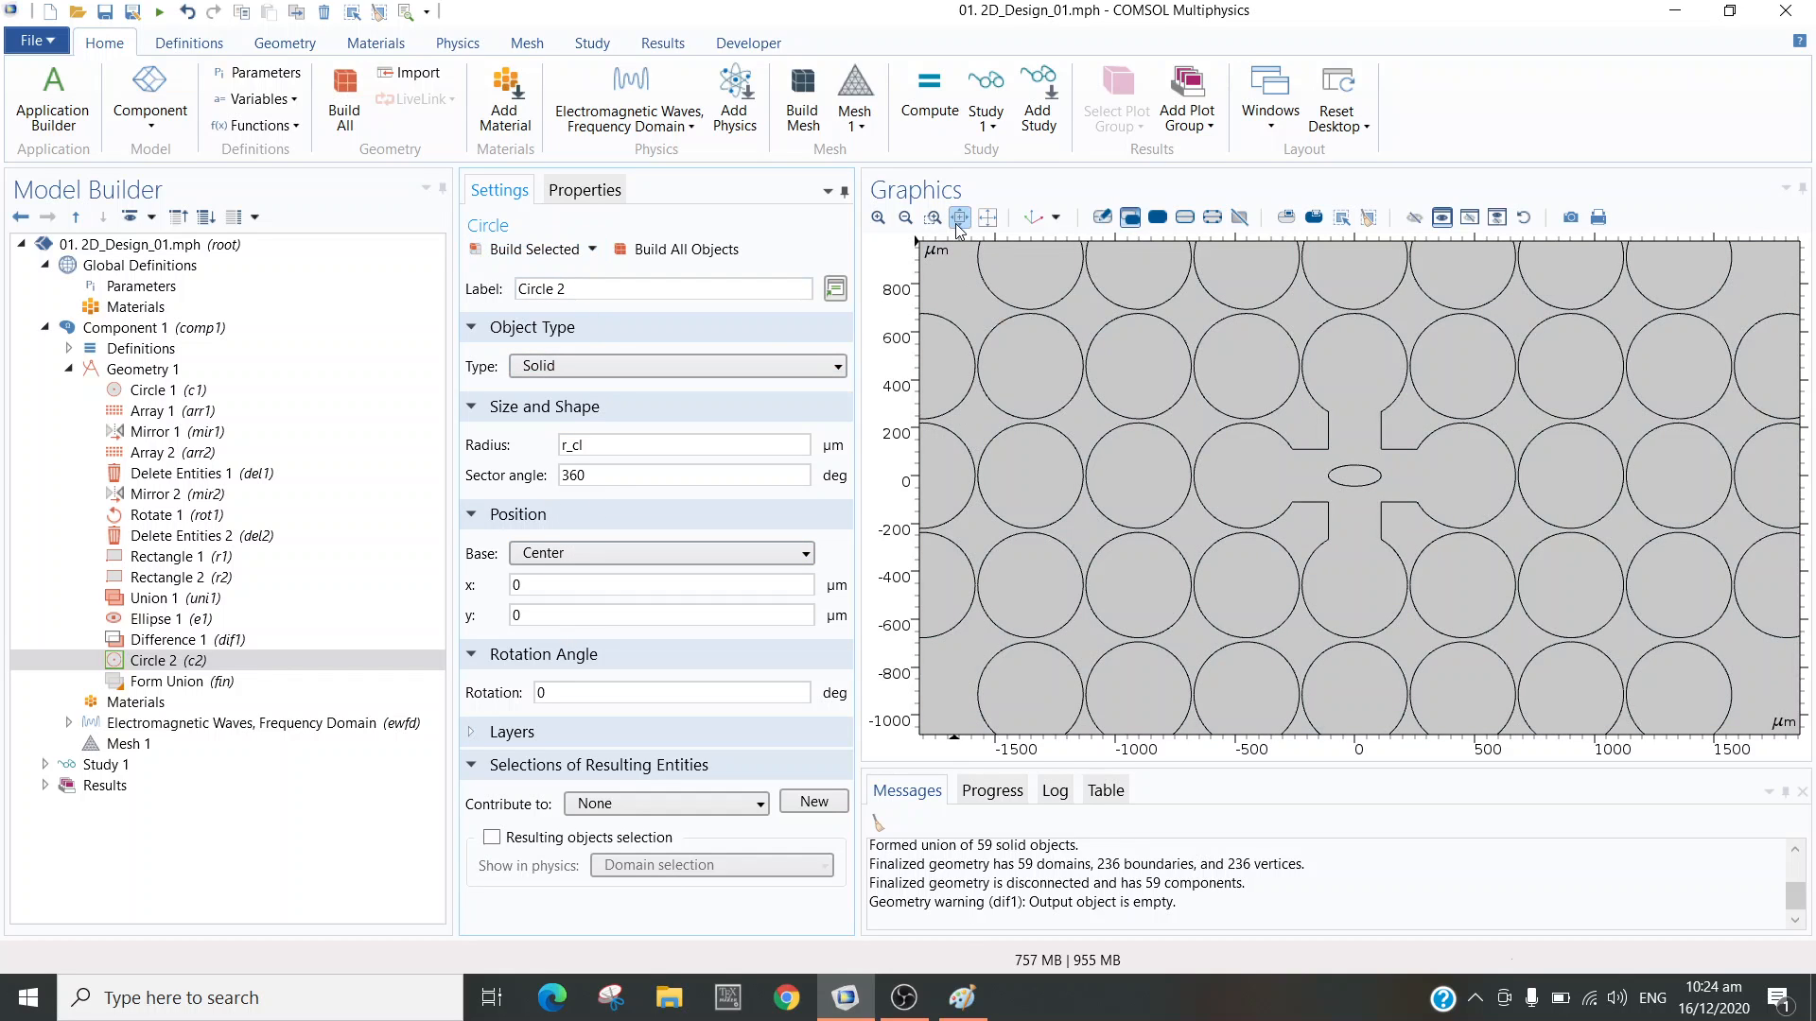
{"action": "left_click", "coordinate": [987, 218]}
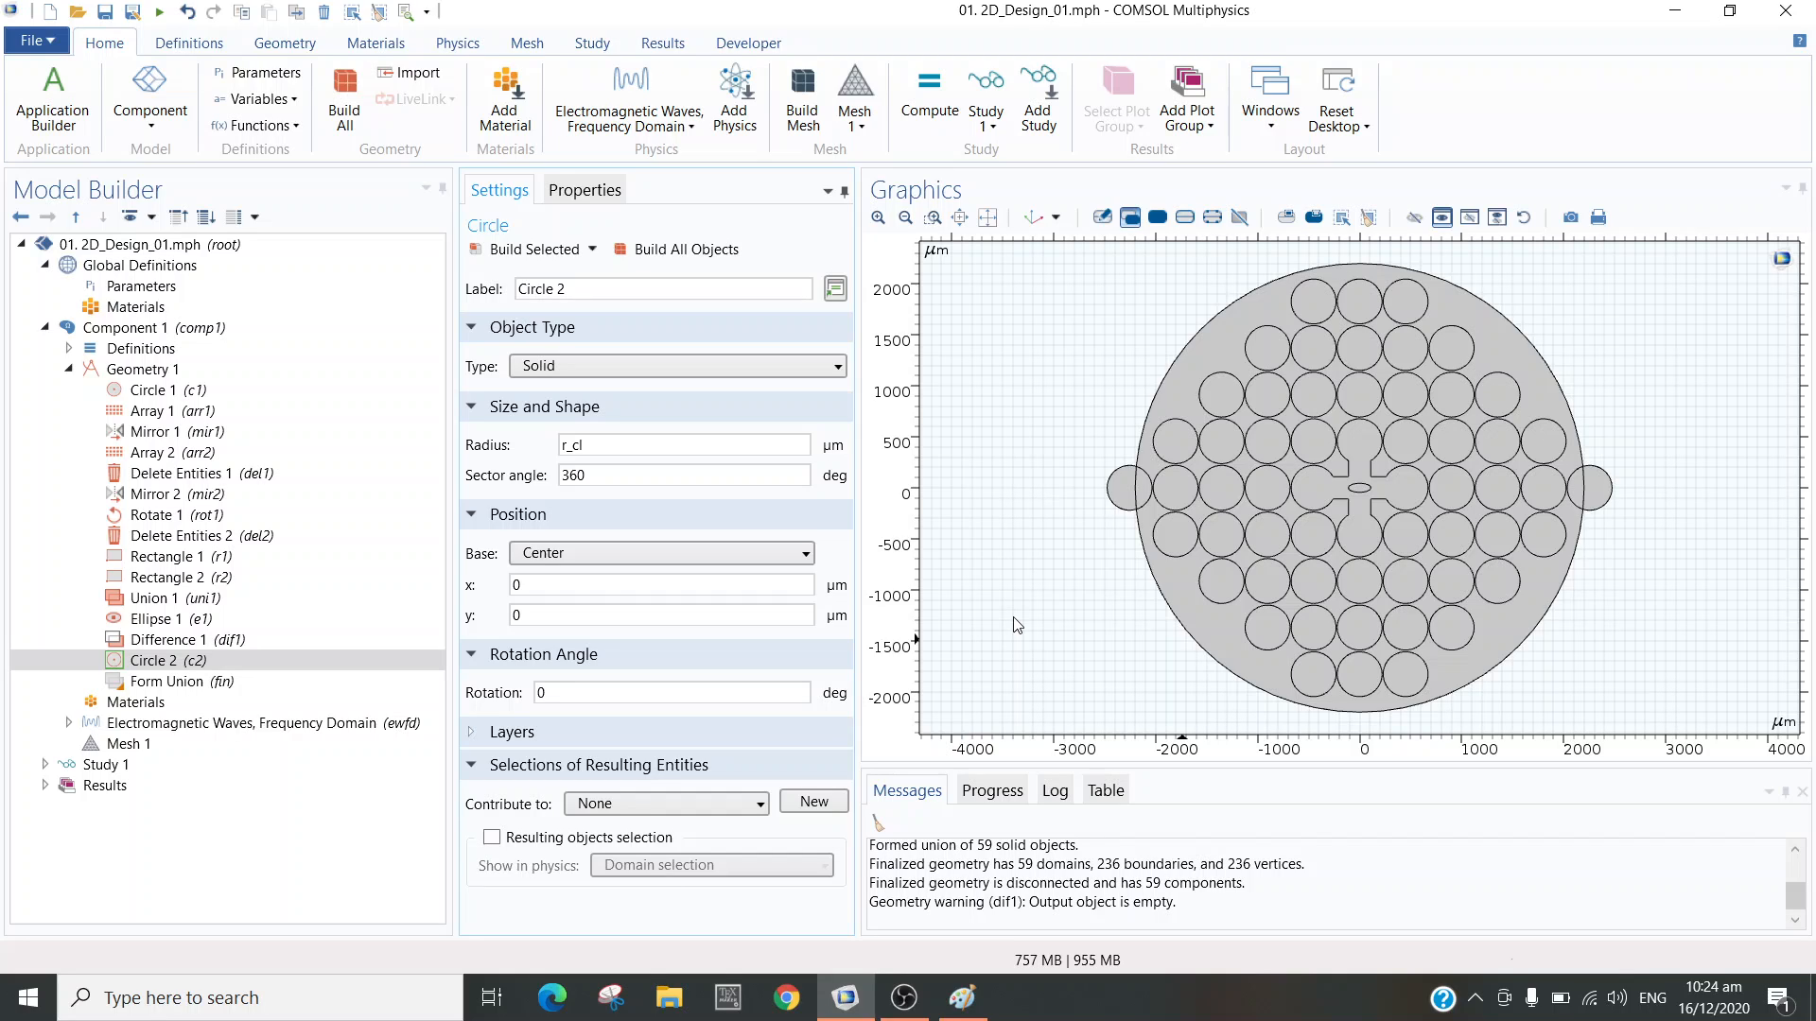
- Delete the two small circles that protrude beyond the large circle's edge on either side
{"action": "left_click", "coordinate": [1116, 498]}
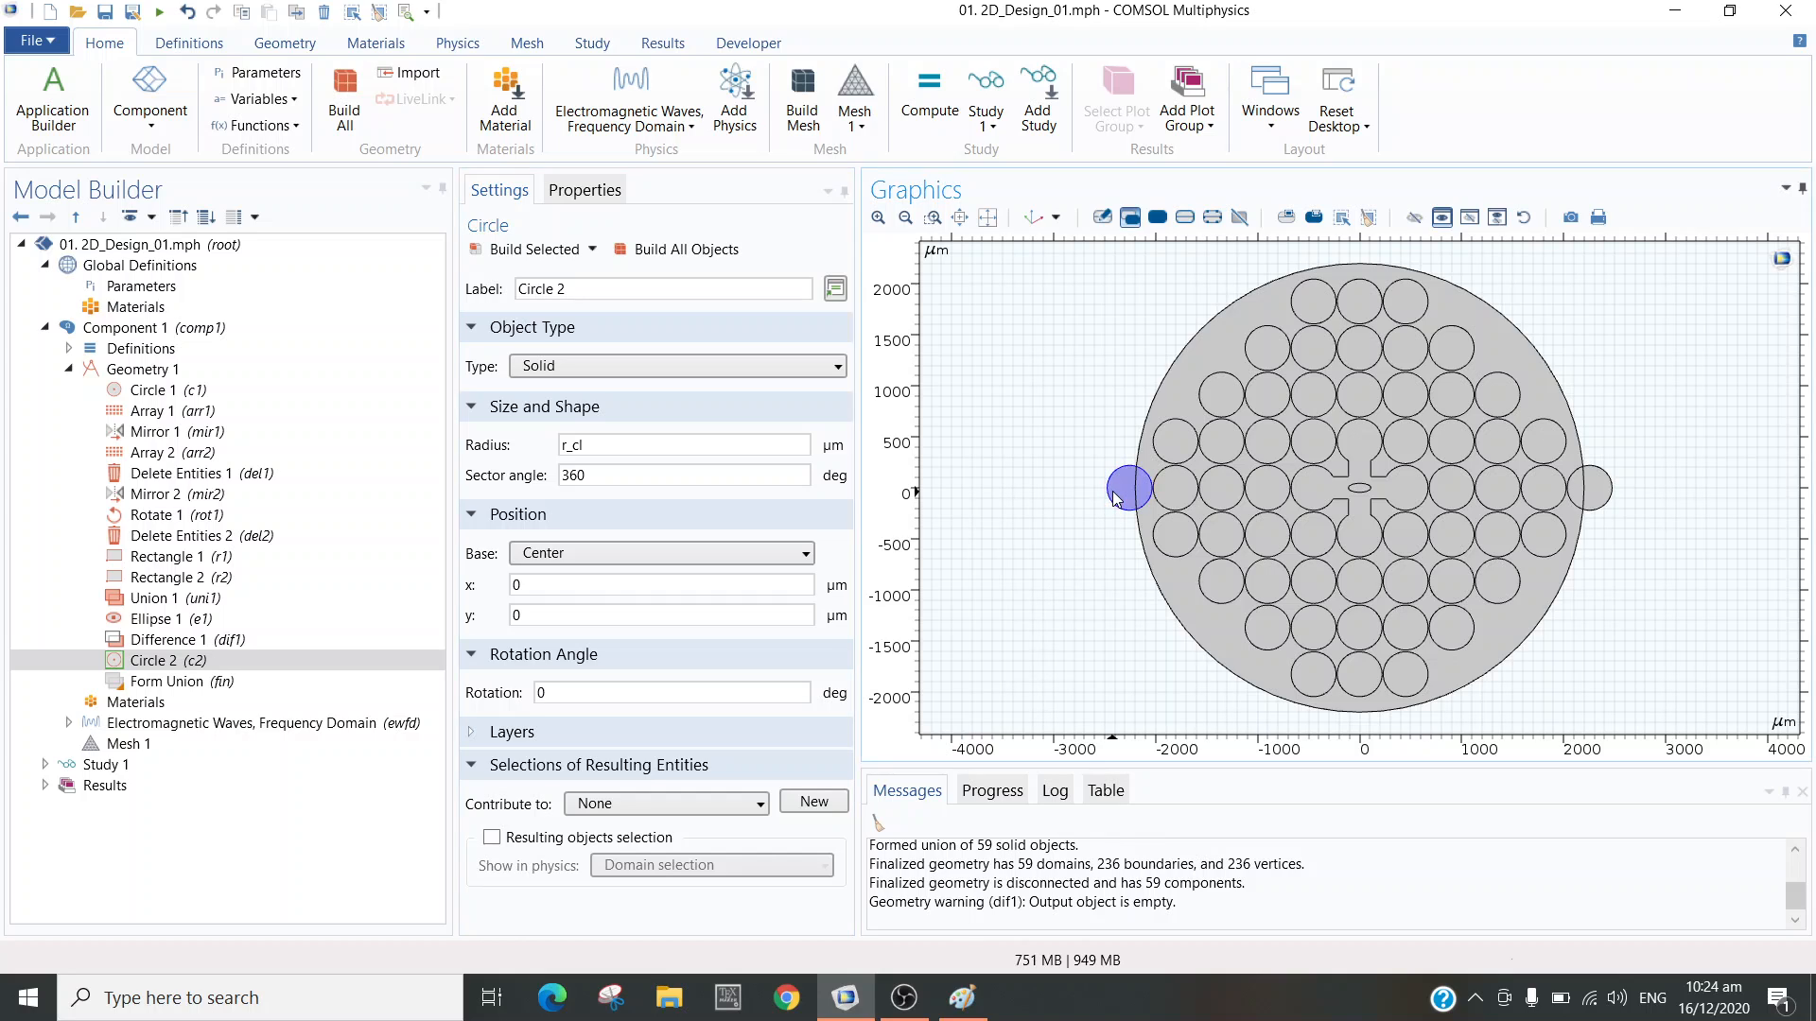
{"action": "left_click", "coordinate": [1612, 490]}
{"action": "key", "text": "Delete"}
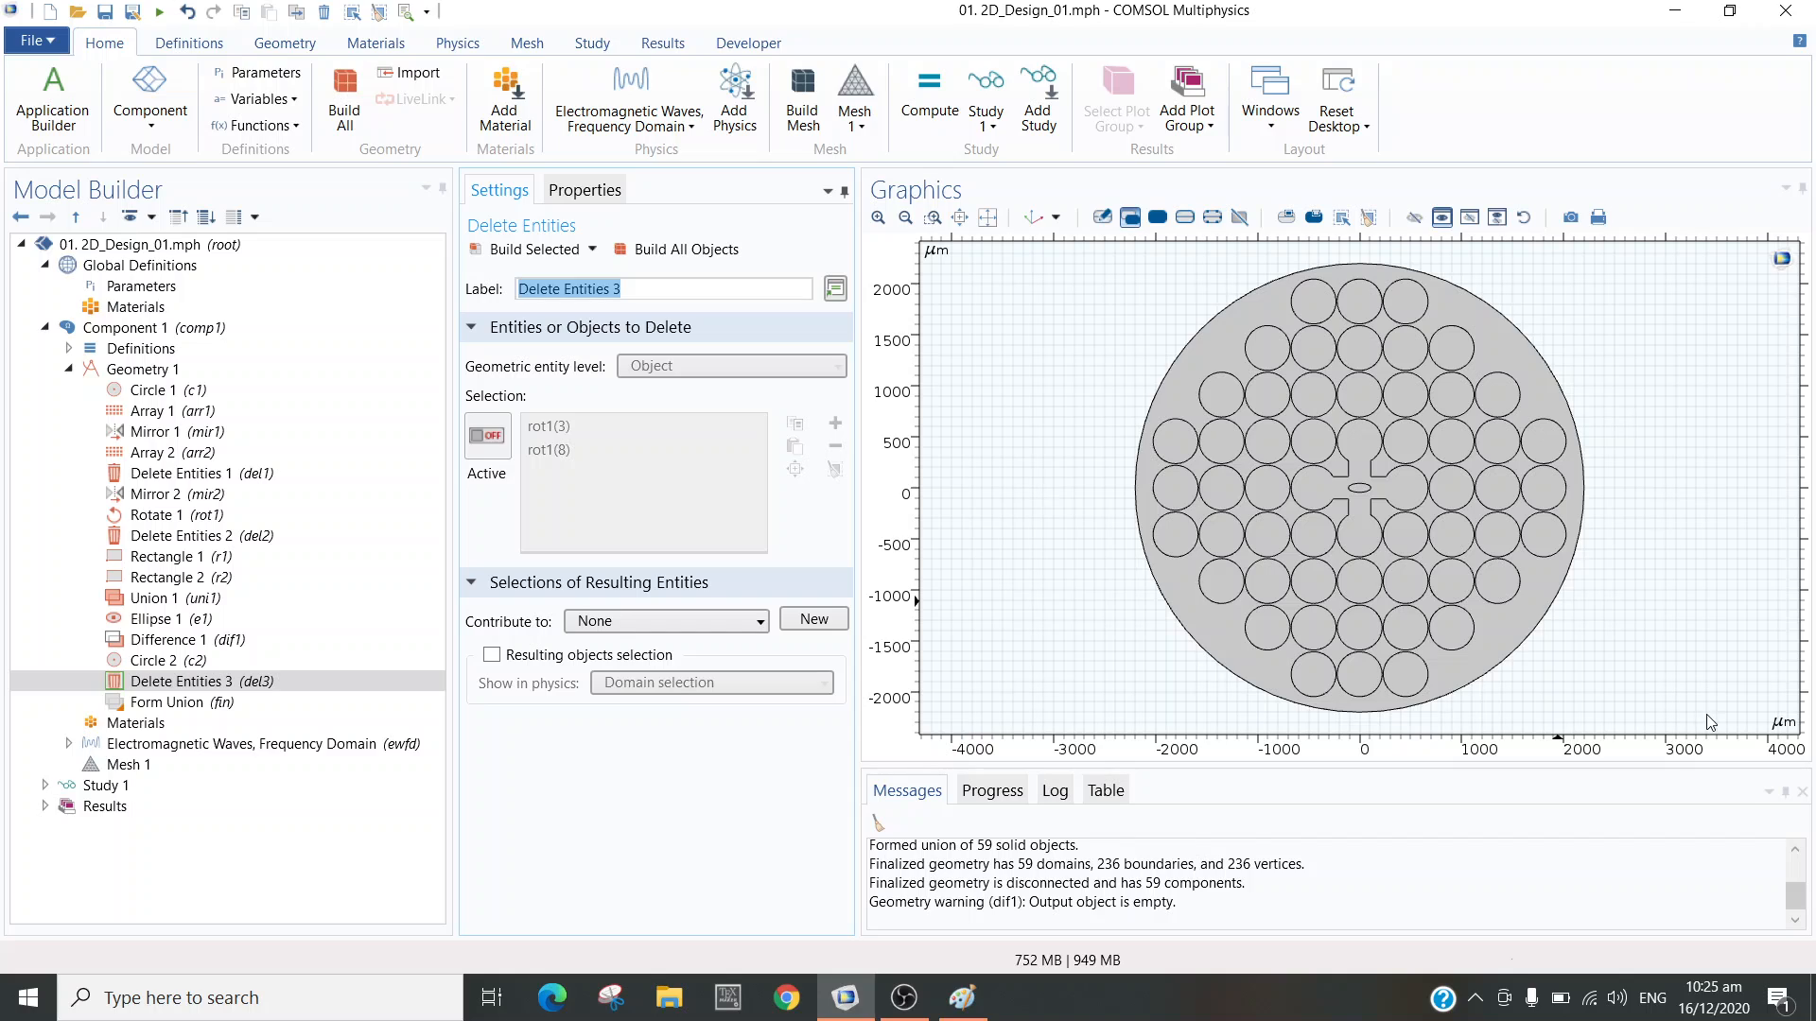
- Add a global parameter r_pml with the expression 11*r_c
{"action": "left_click", "coordinate": [236, 294]}
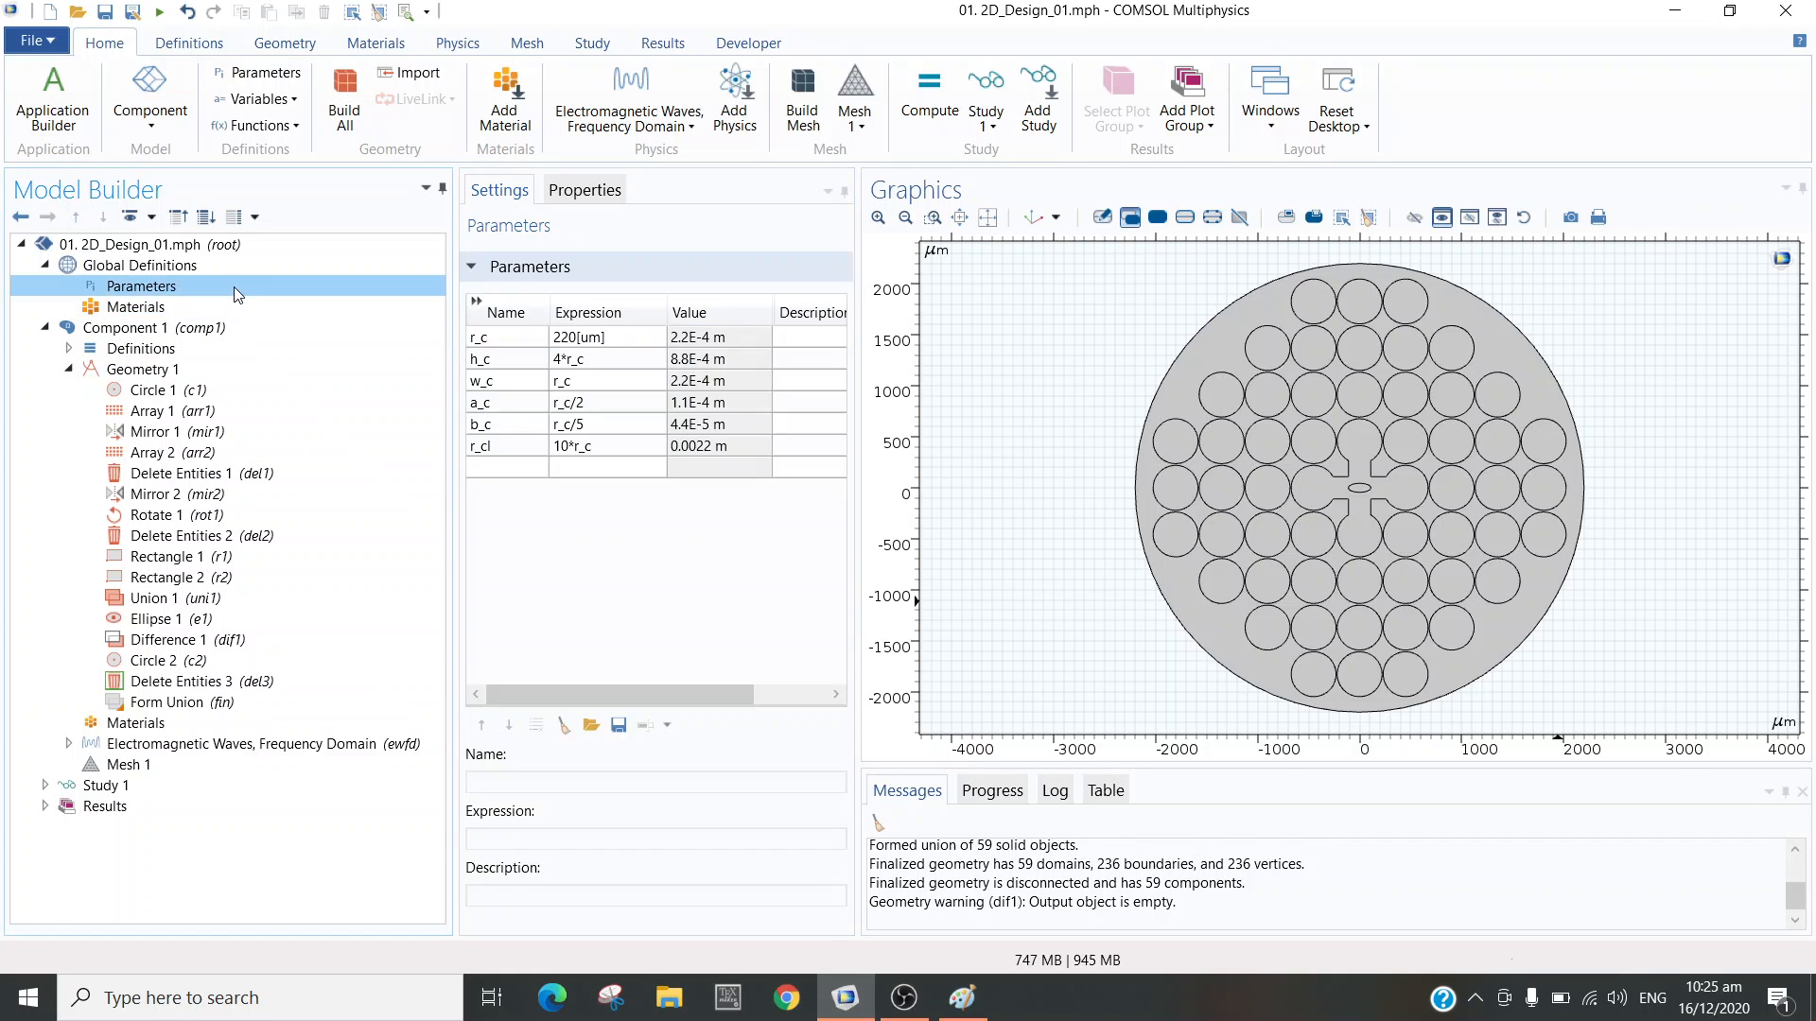
{"action": "left_click", "coordinate": [498, 469]}
{"action": "type", "text": "r"}
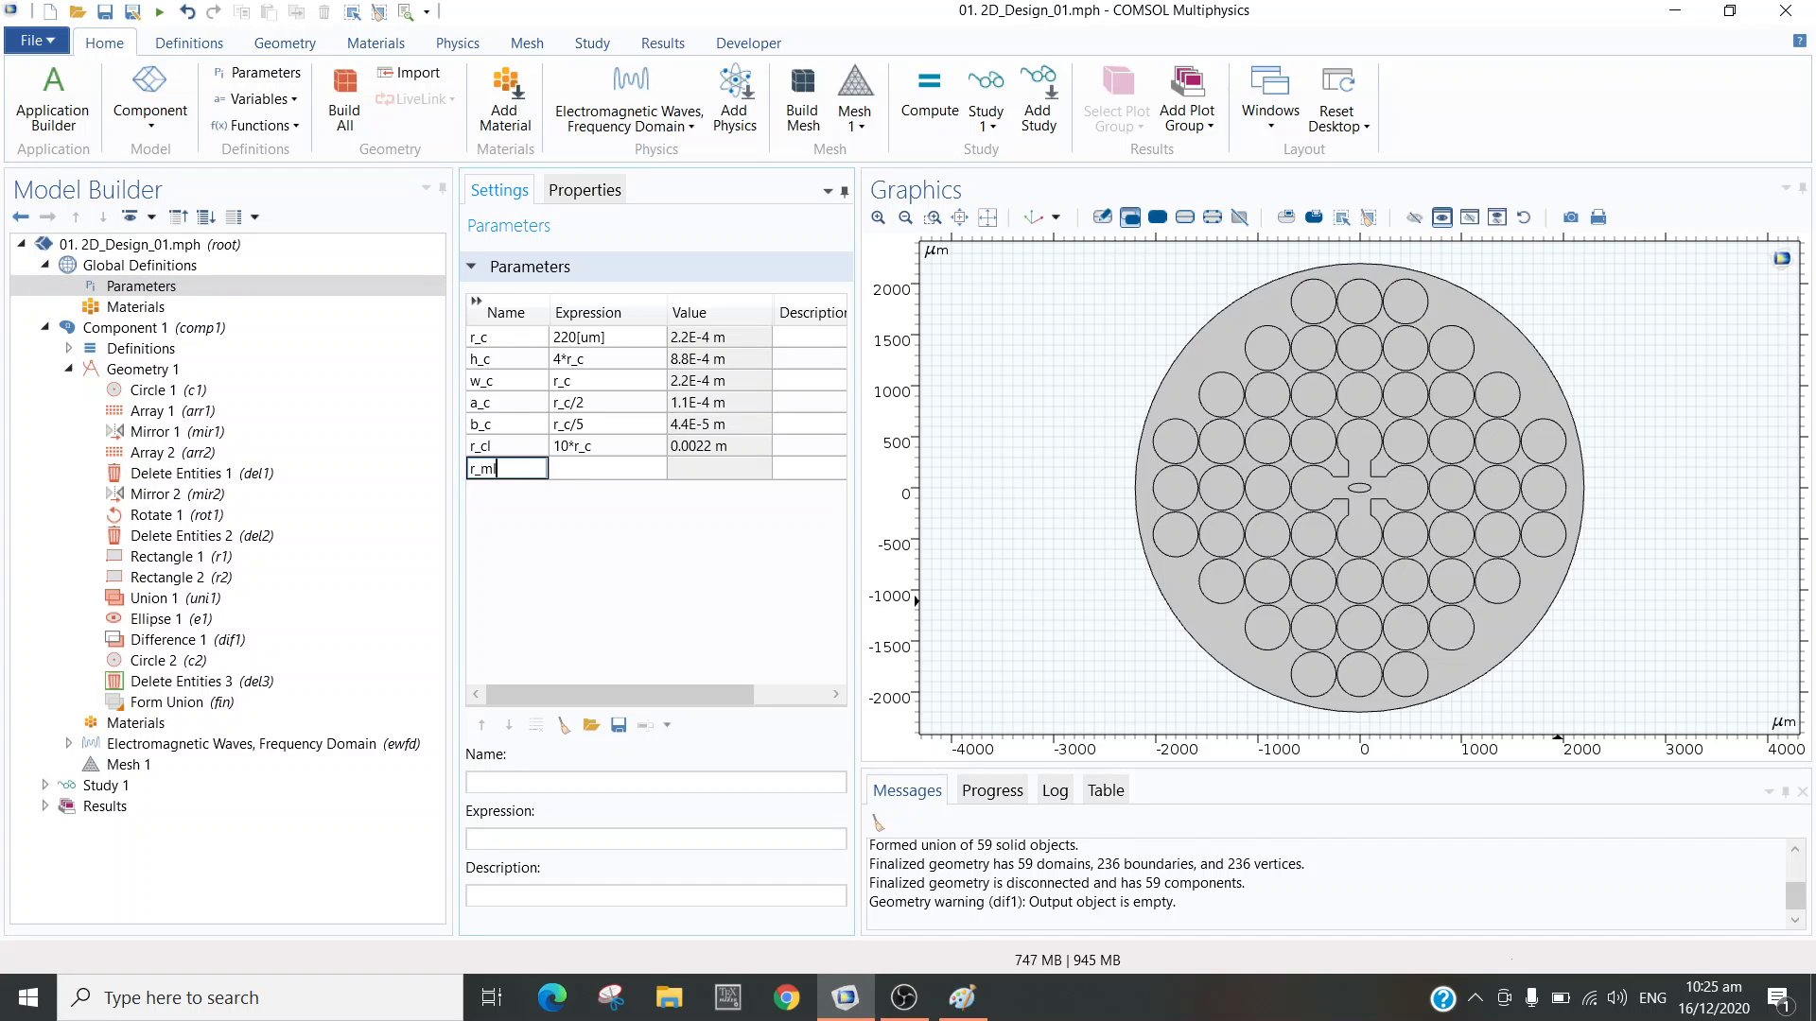
{"action": "type", "text": "_pml"}
{"action": "key", "text": "Return"}
{"action": "left_click", "coordinate": [586, 465]}
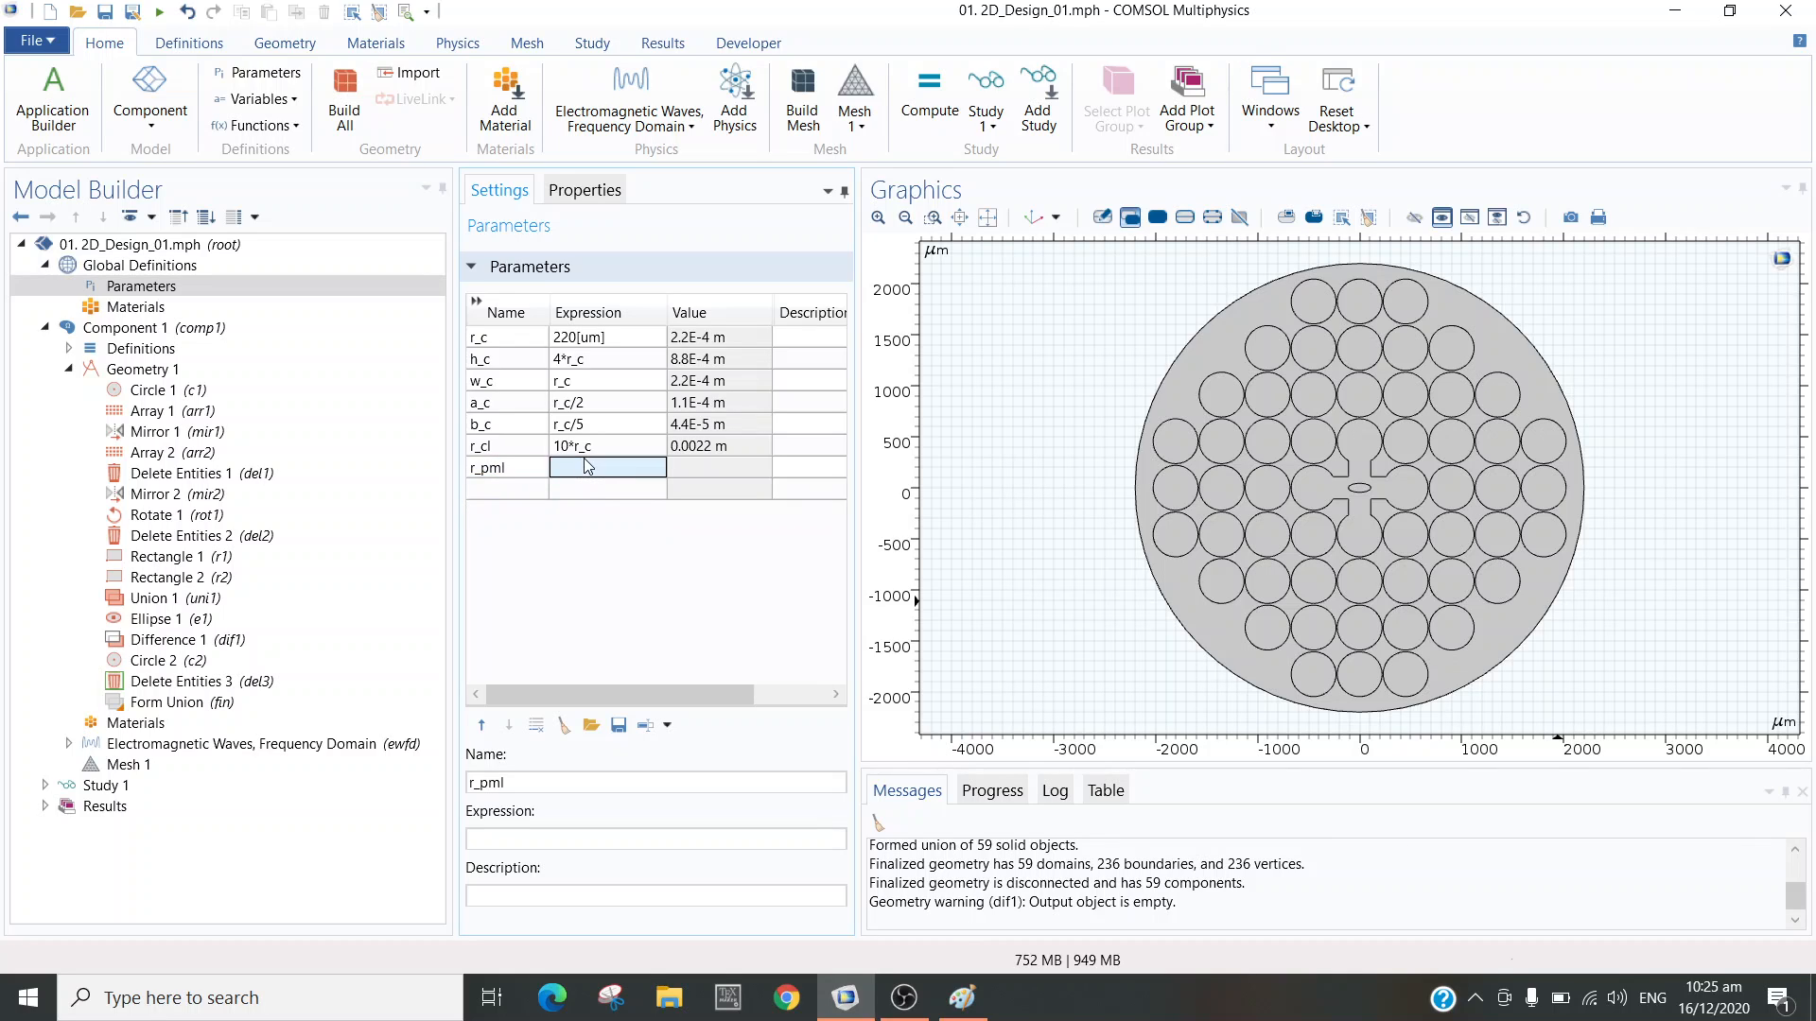
{"action": "type", "text": "11"}
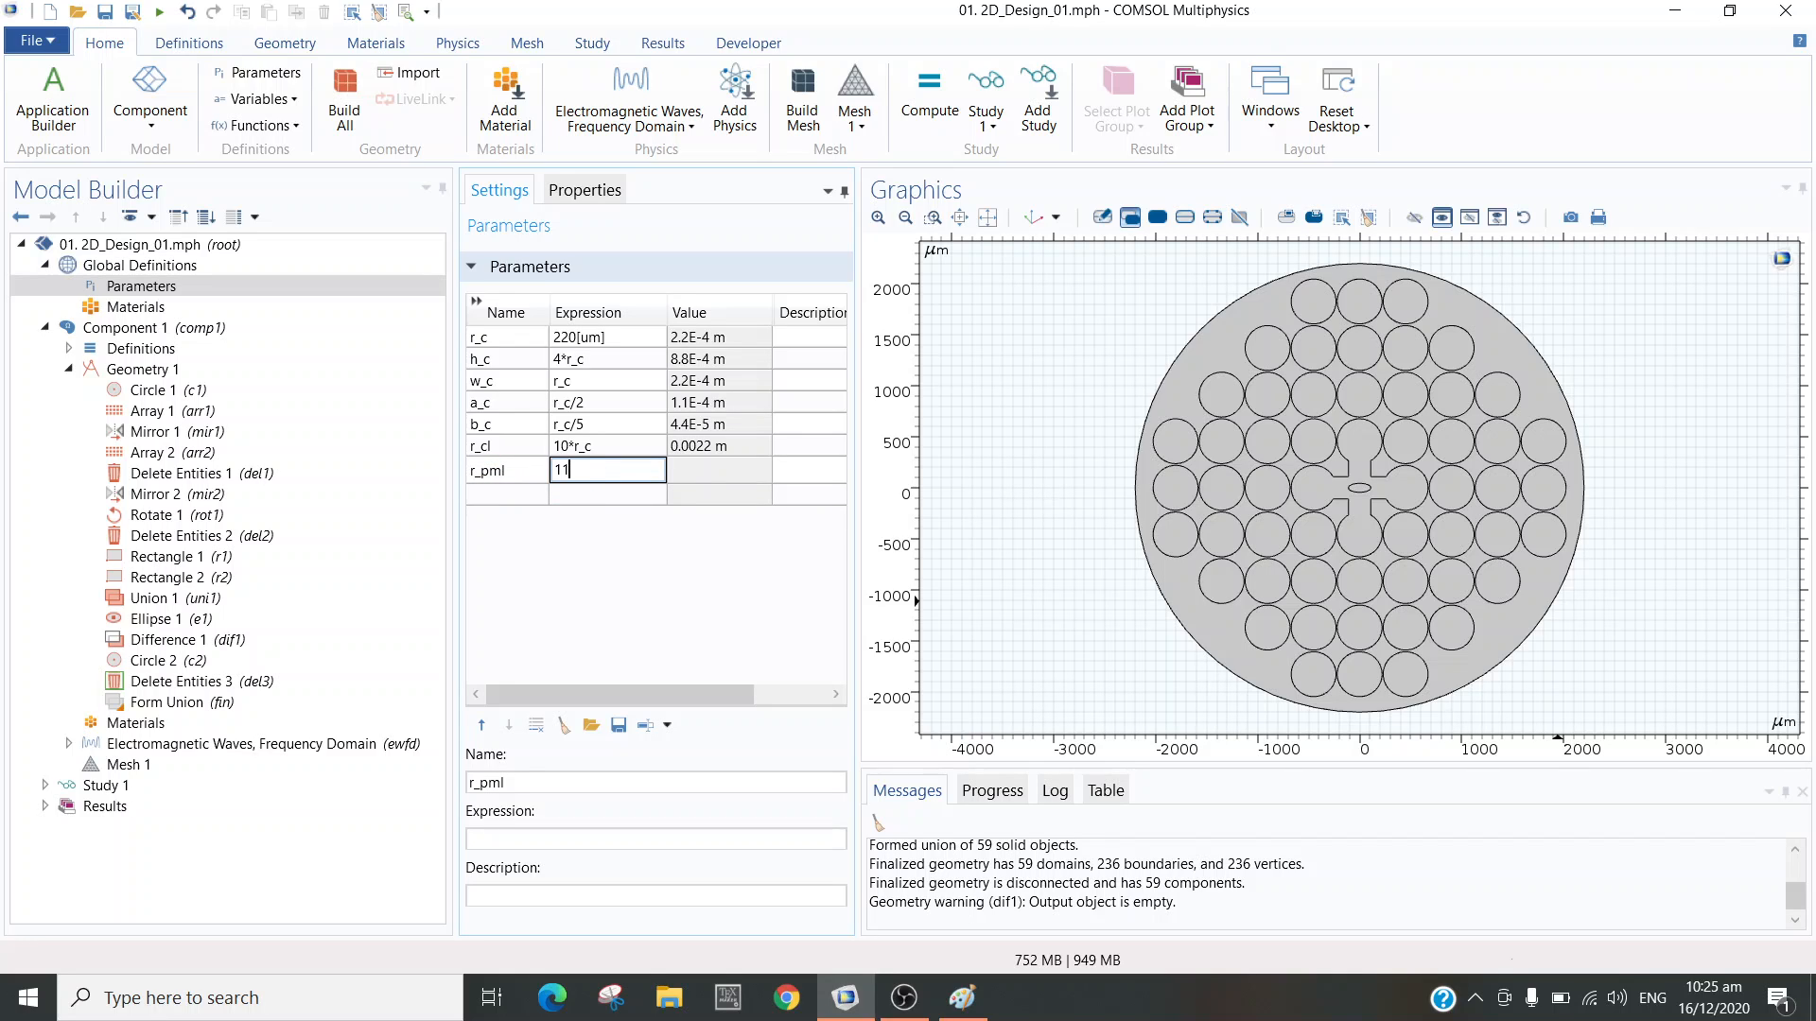
{"action": "type", "text": "*r_C"}
{"action": "key", "text": "Return"}
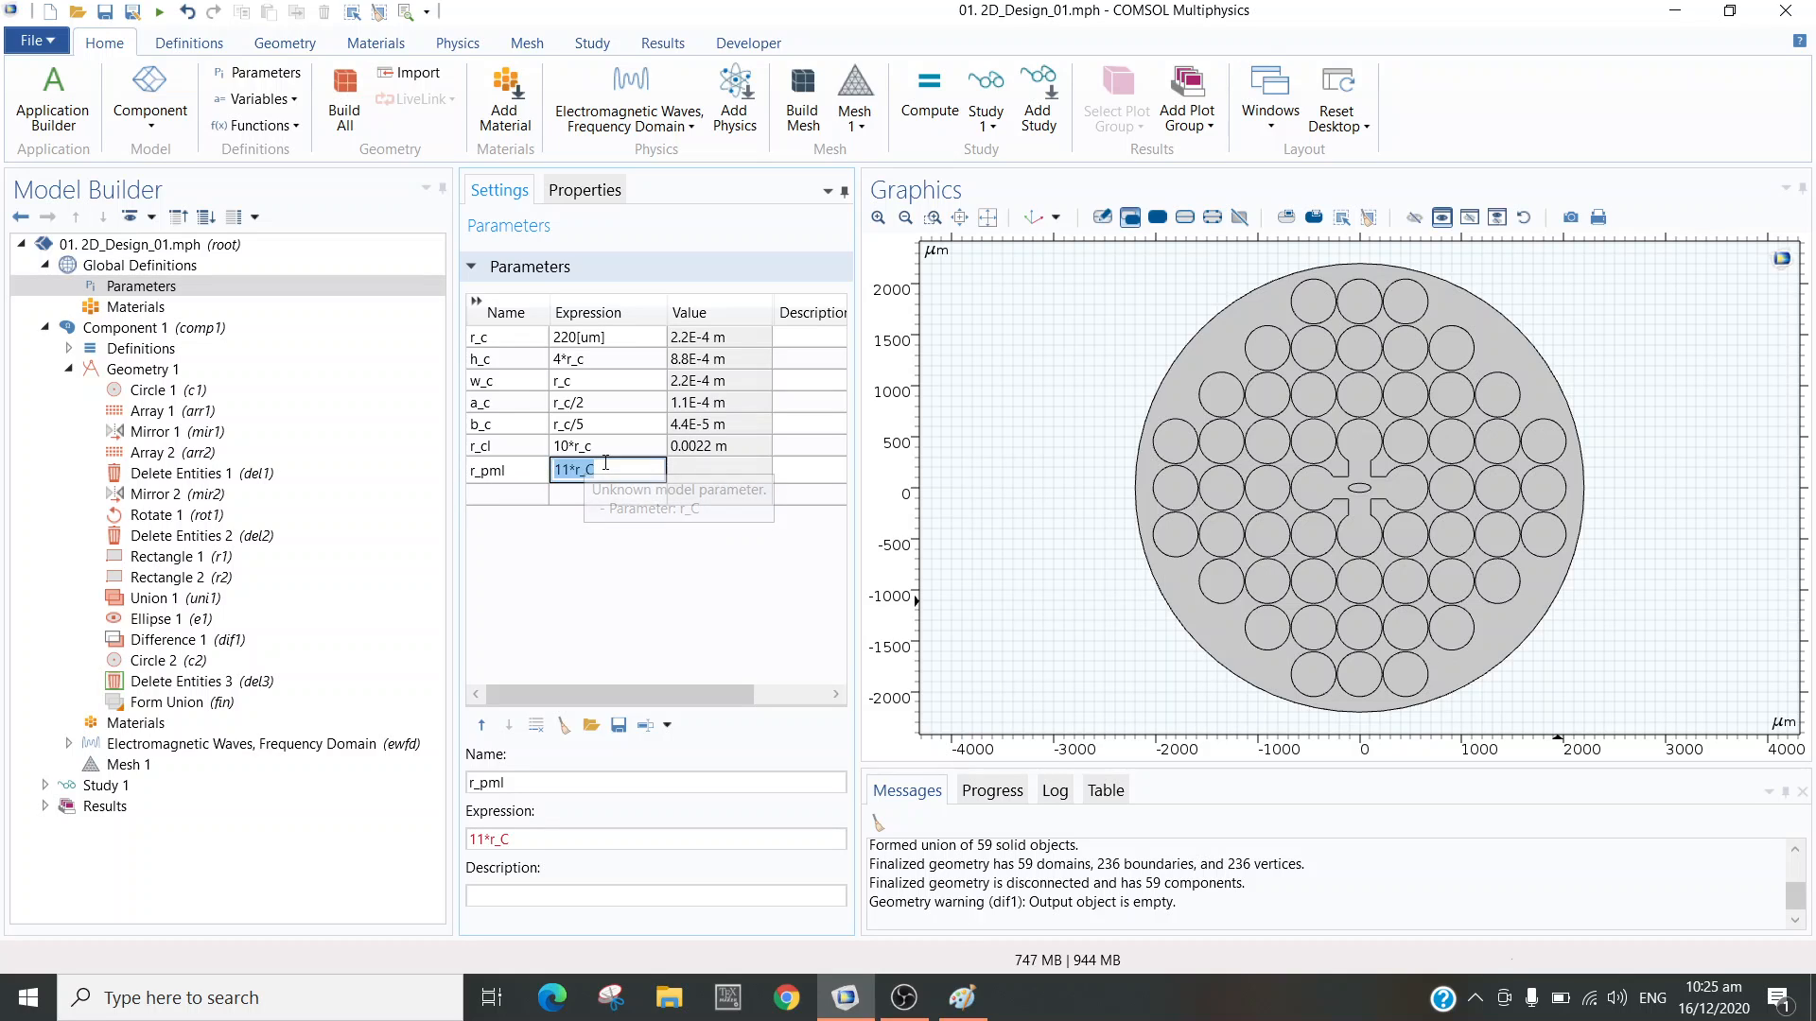
{"action": "left_click", "coordinate": [606, 467]}
{"action": "key", "text": "BackSpace"}
{"action": "type", "text": "c"}
{"action": "key", "text": "Return"}
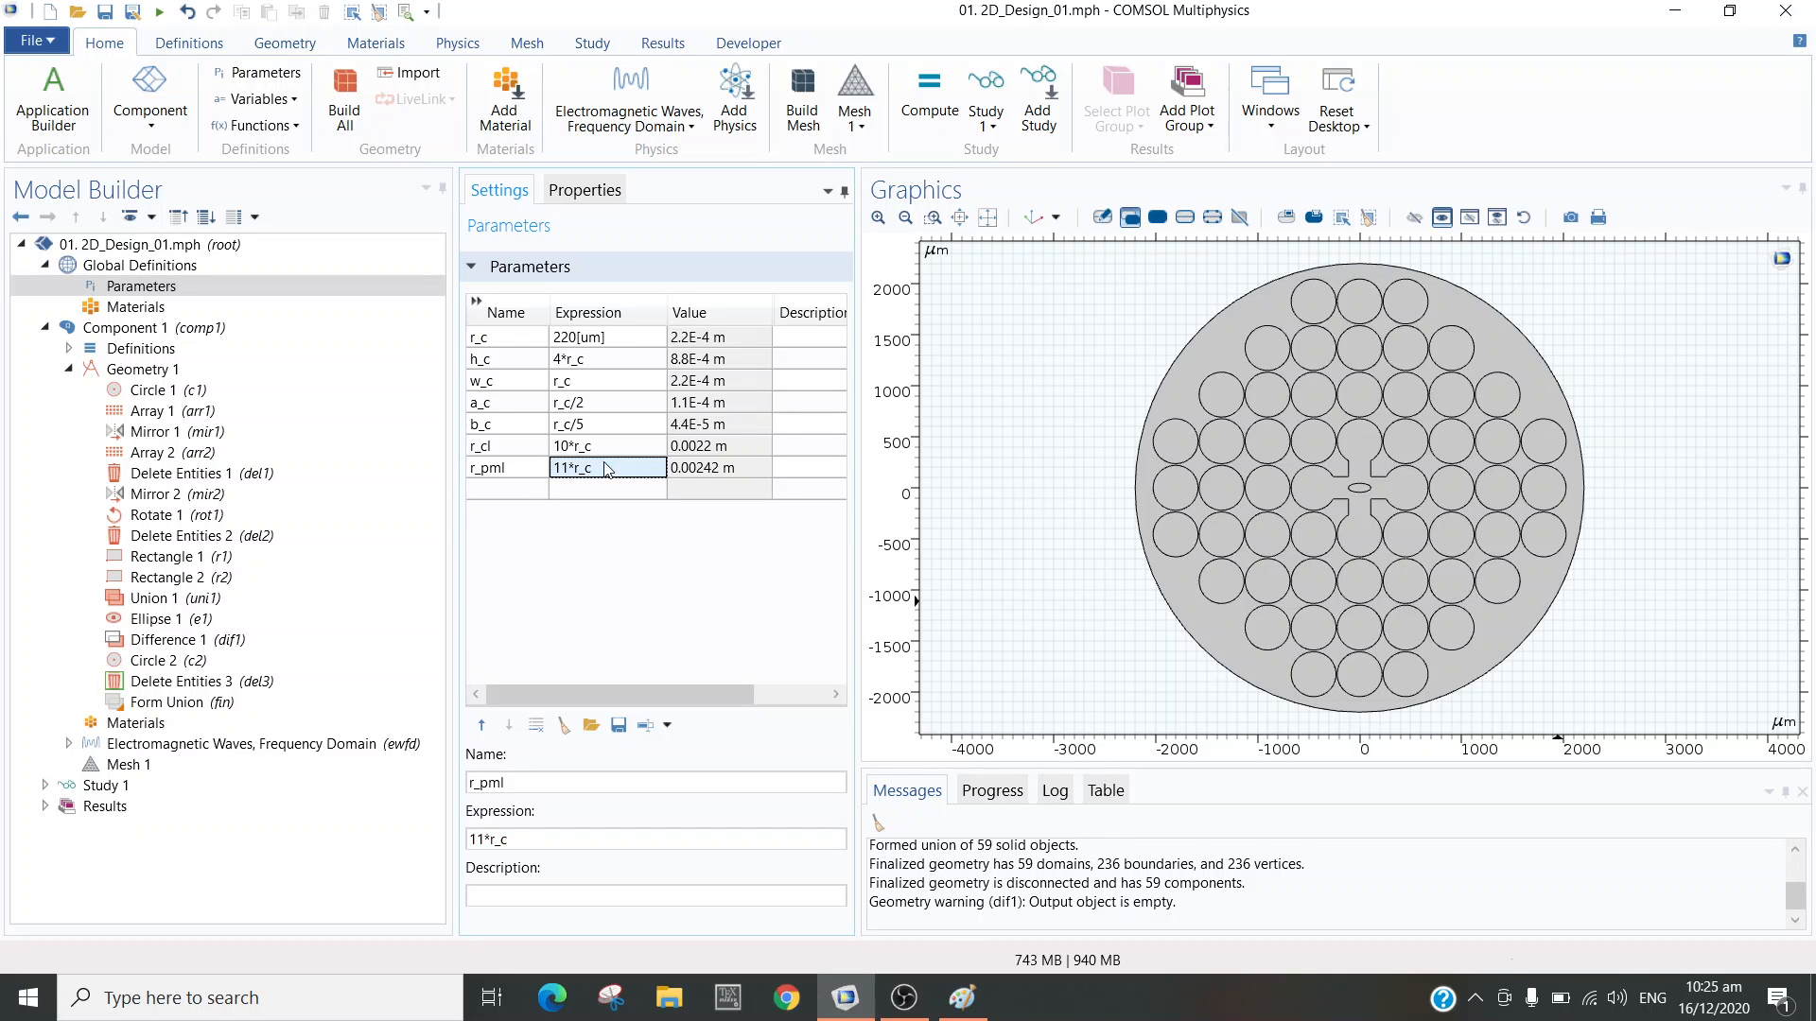
- Add a solid circle with radius r_pml centred at the origin to Geometry 1 and build it
{"action": "right_click", "coordinate": [132, 368]}
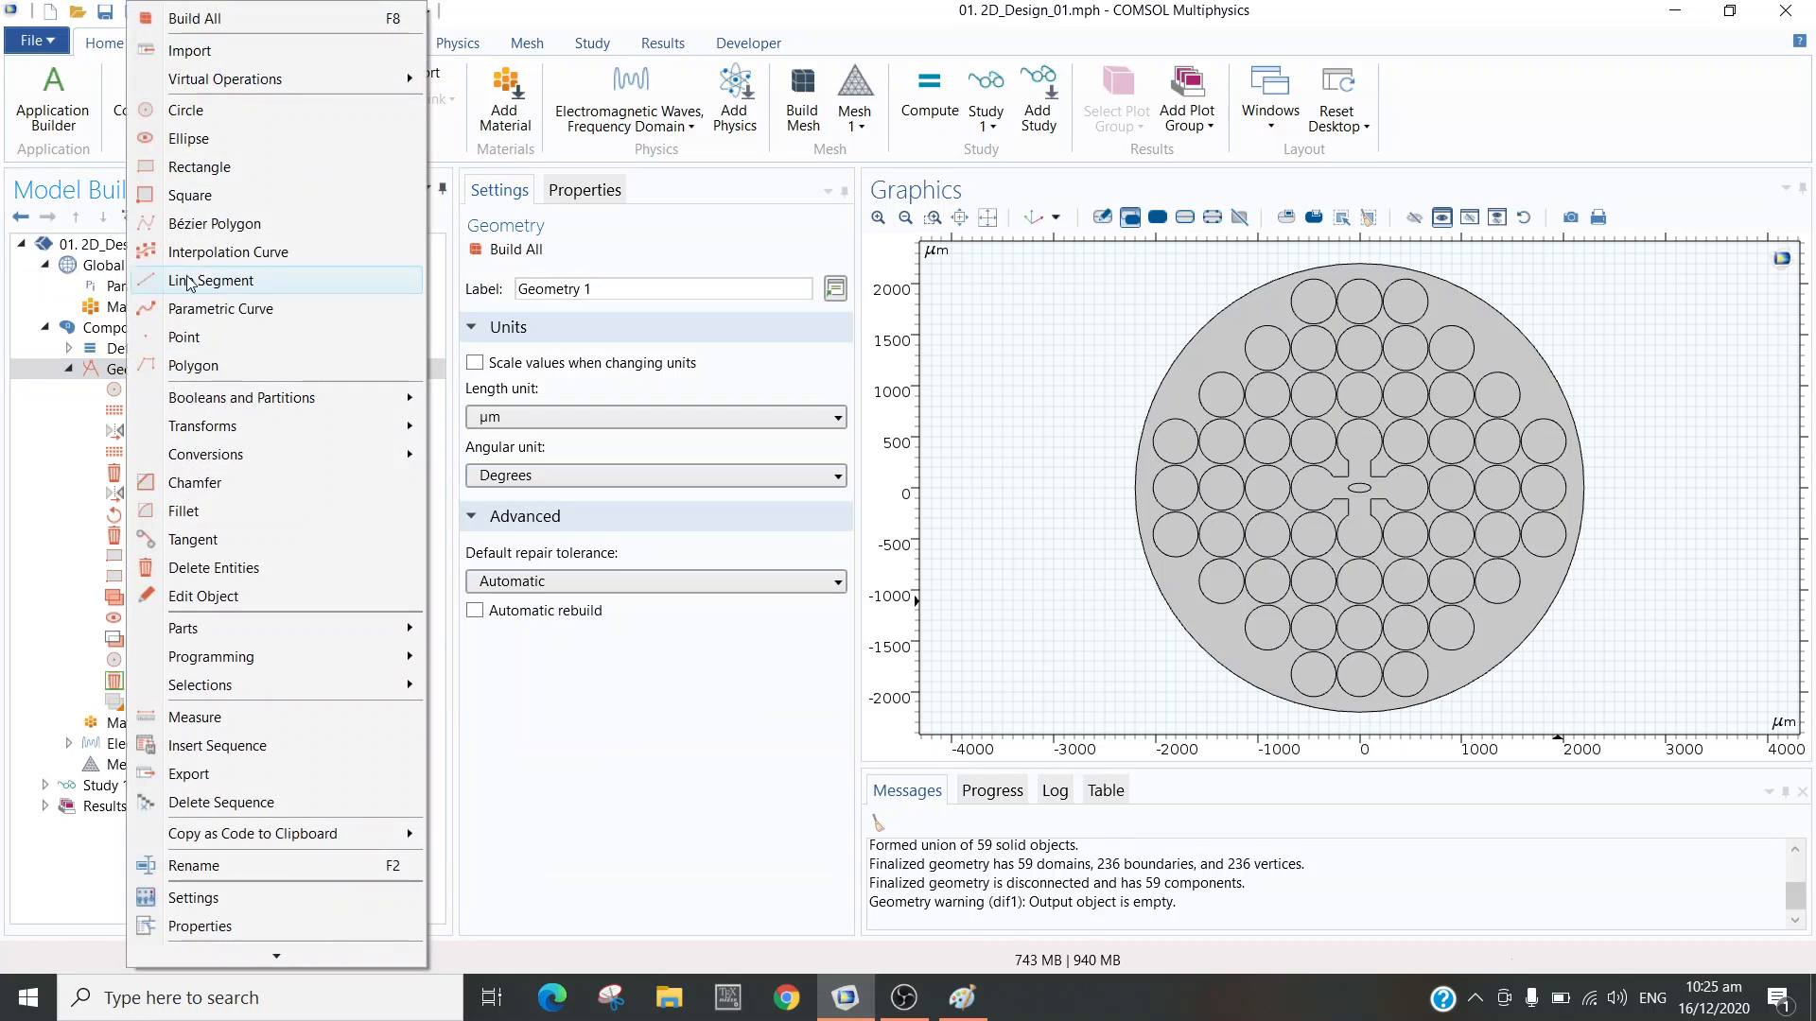
{"action": "left_click", "coordinate": [218, 111]}
{"action": "left_click", "coordinate": [575, 444]}
{"action": "key", "text": "BackSpace"}
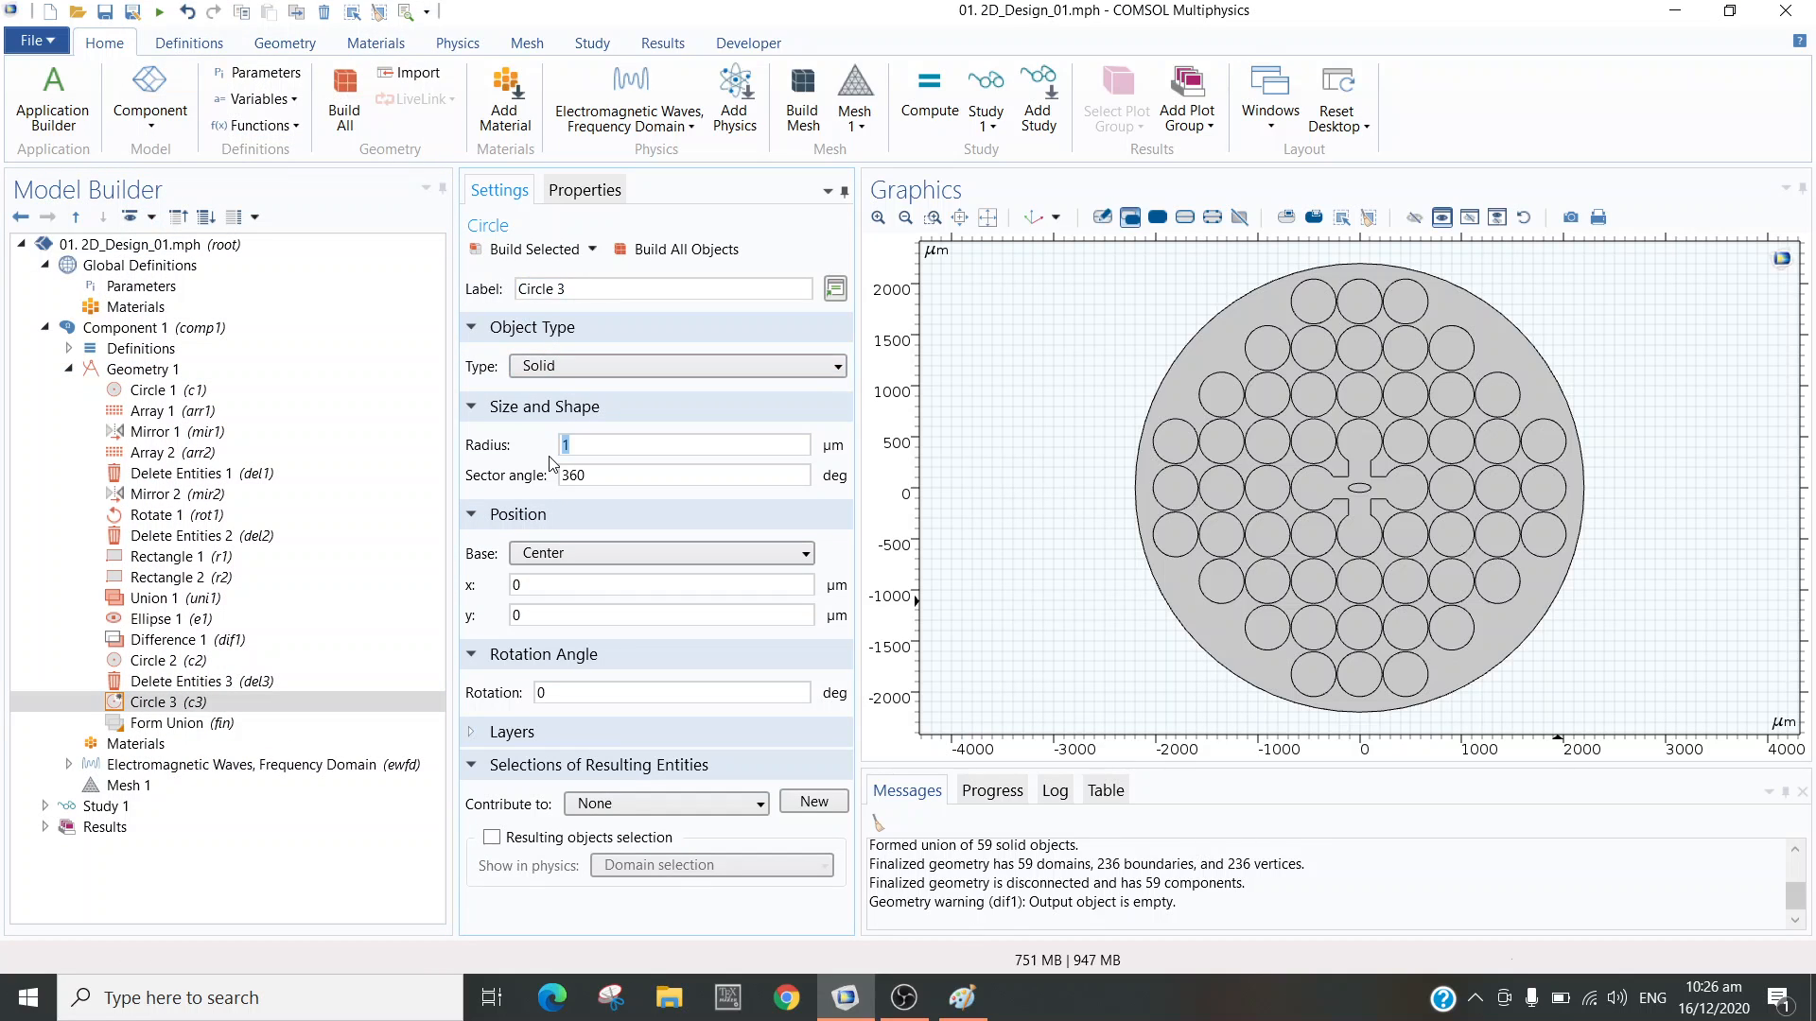
{"action": "type", "text": "r_pml"}
{"action": "left_click", "coordinate": [529, 250]}
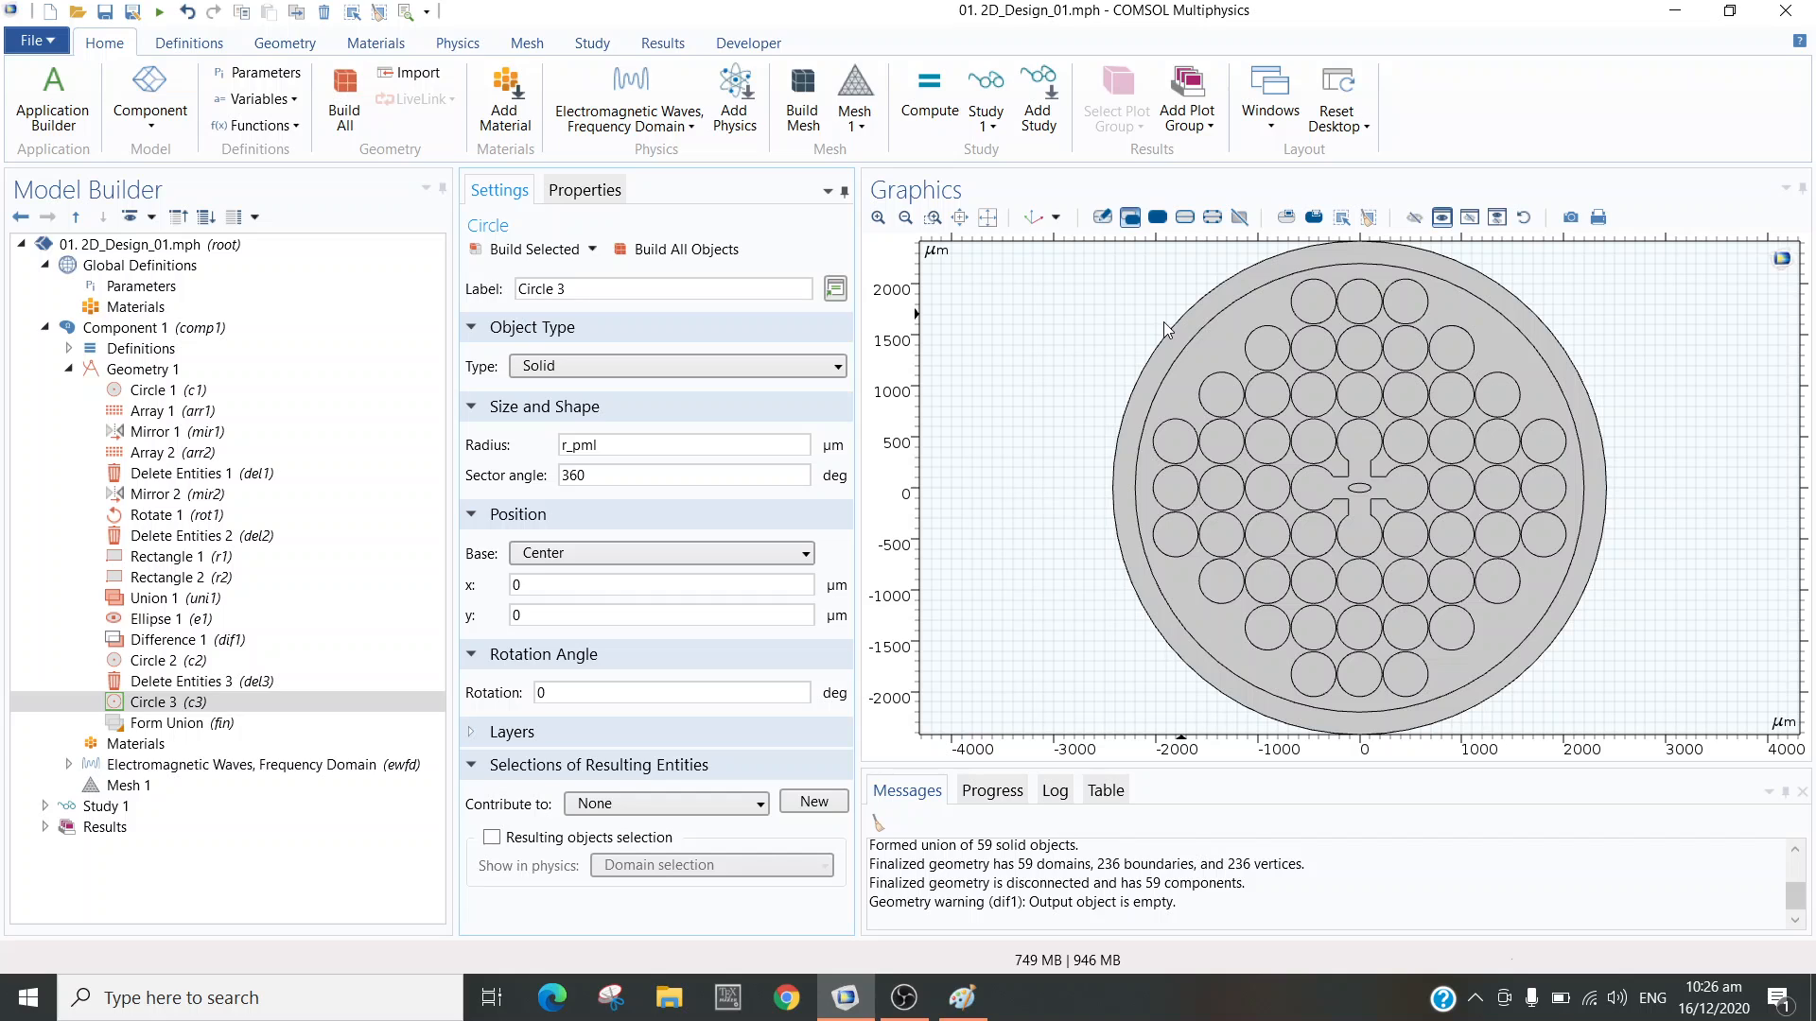
{"action": "left_click", "coordinate": [986, 220]}
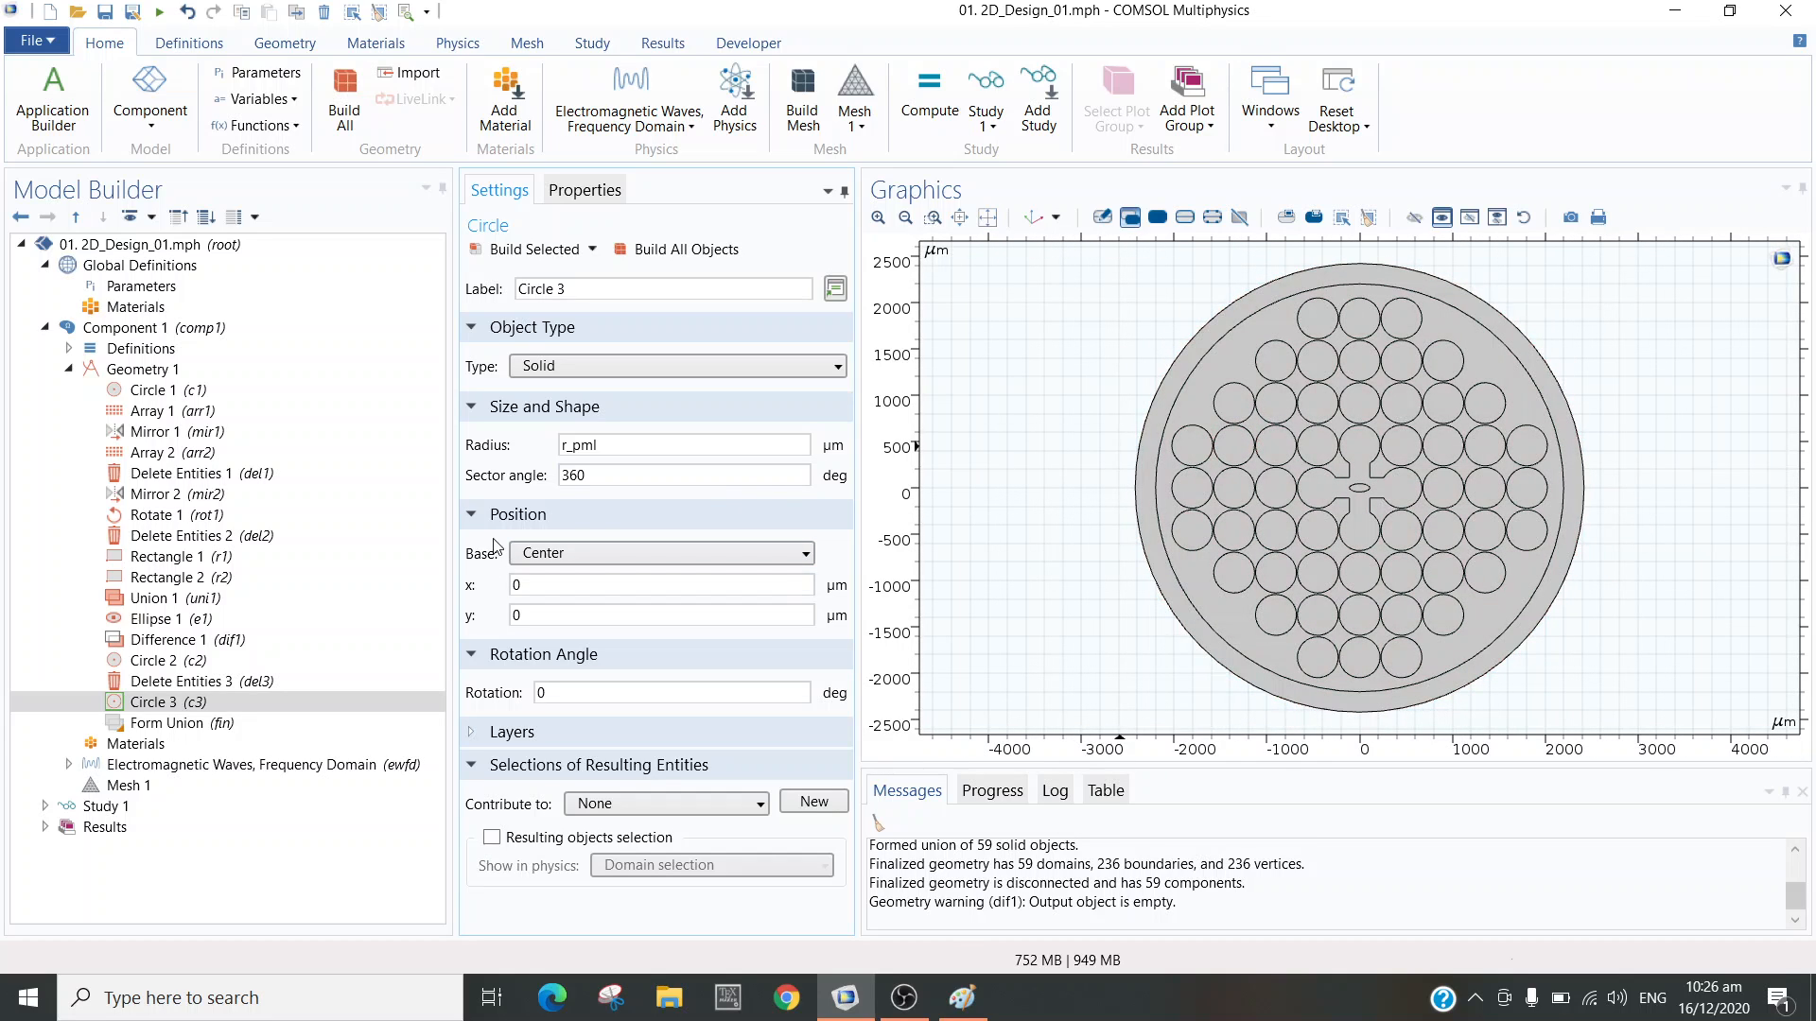
- Check the add and subtract selections of Difference 1, and save the model file
{"action": "left_click", "coordinate": [225, 639]}
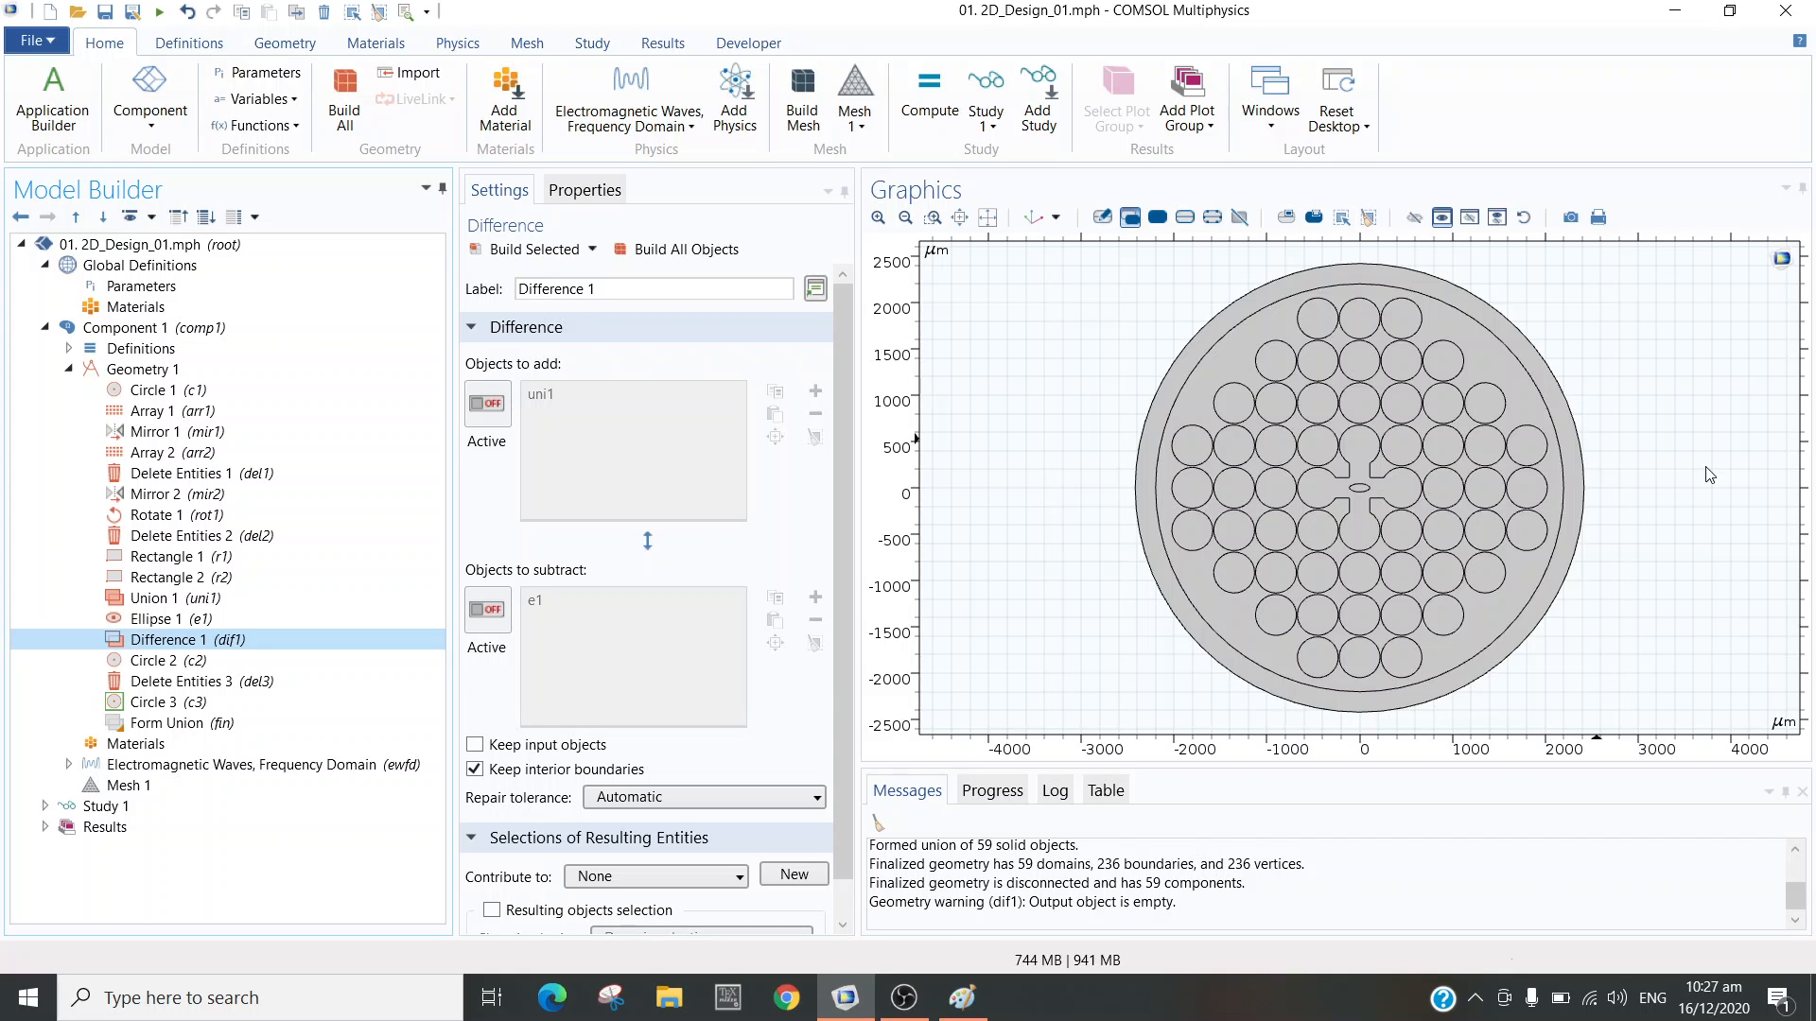
{"action": "key", "text": "ctrl+s"}
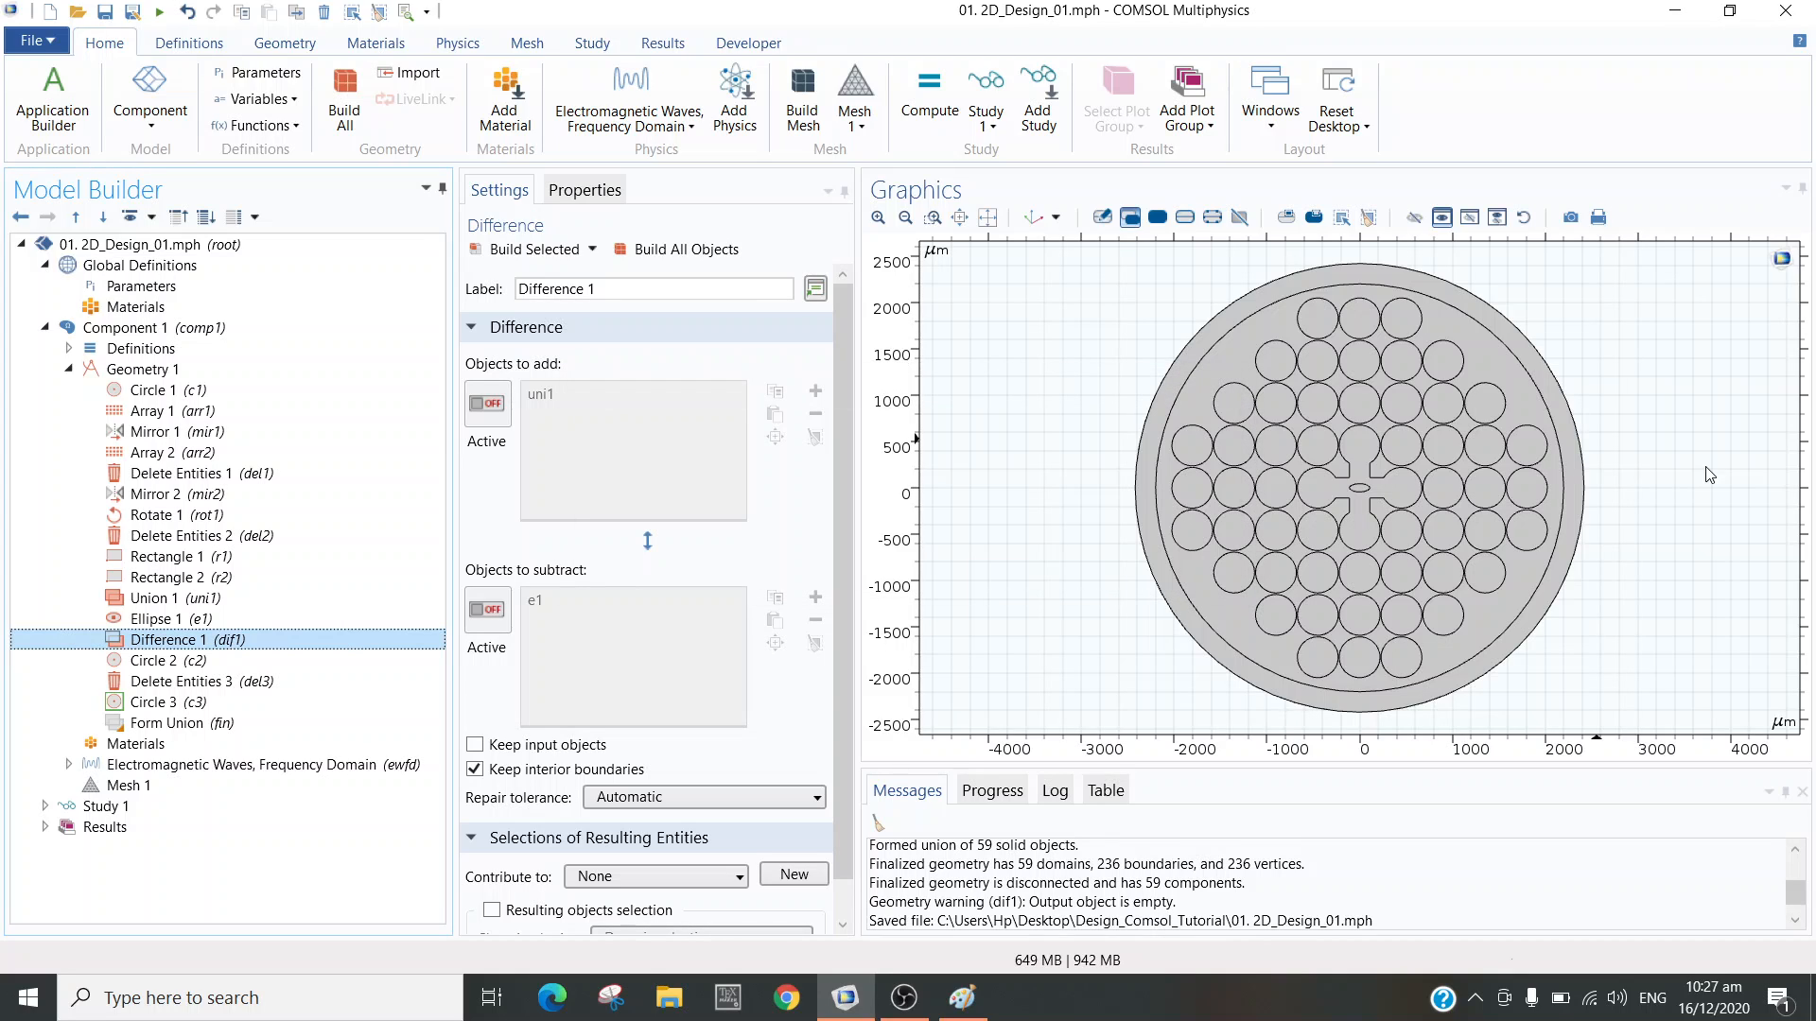